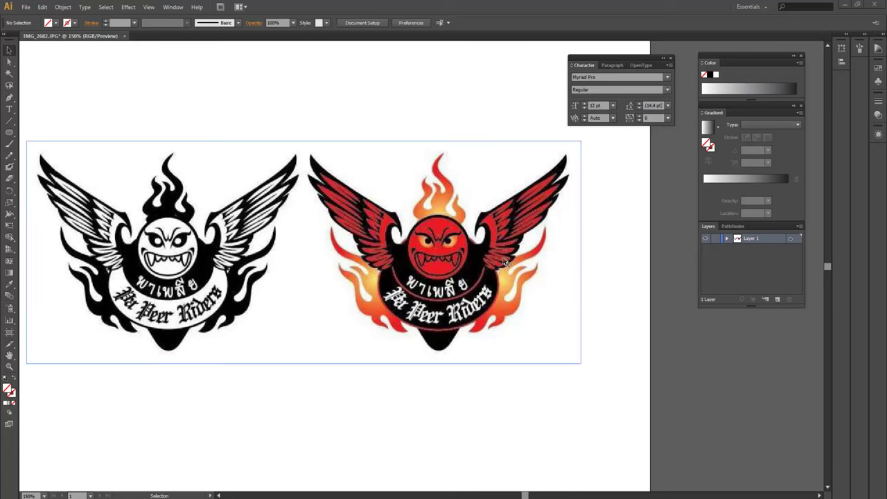
Scale the IMG_2682.JPG reference up to about 984 px wide, shift it left, and lock Layer 1
click(460, 235)
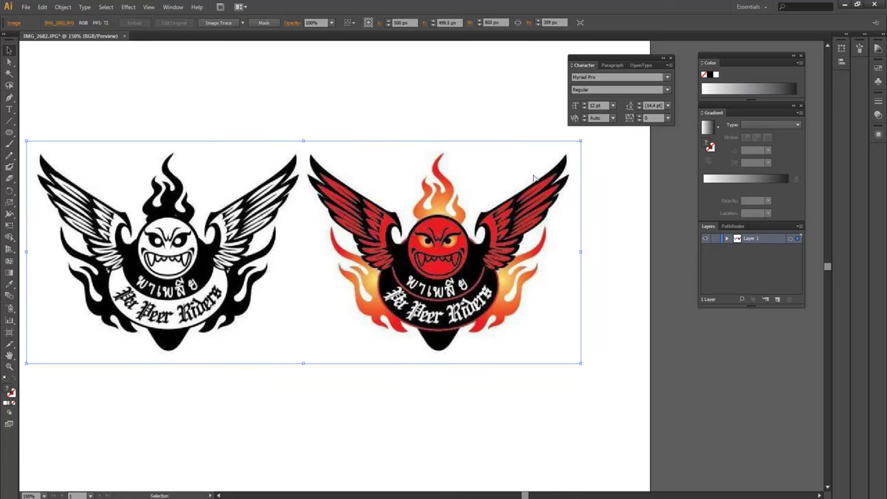
drag(583, 142, 645, 114)
mouse_move(556, 191)
mouse_down()
mouse_move(494, 186)
mouse_move(382, 247)
mouse_up()
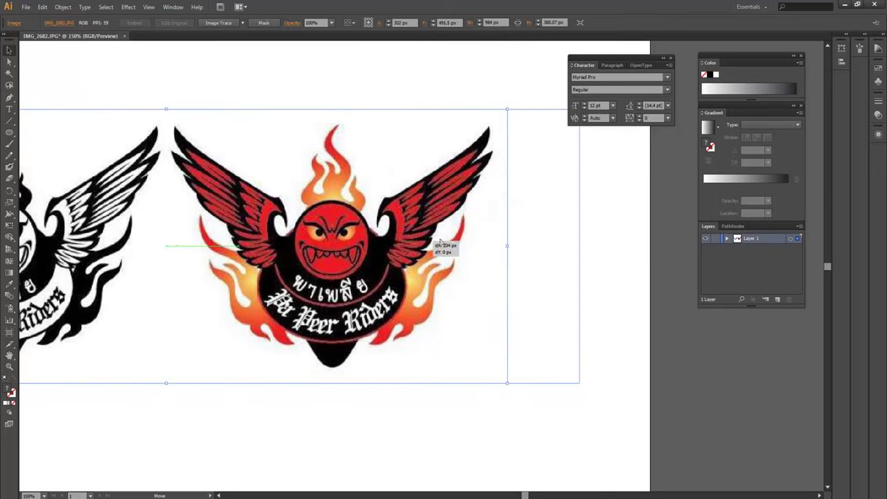
drag(382, 247, 294, 250)
click(507, 264)
click(459, 259)
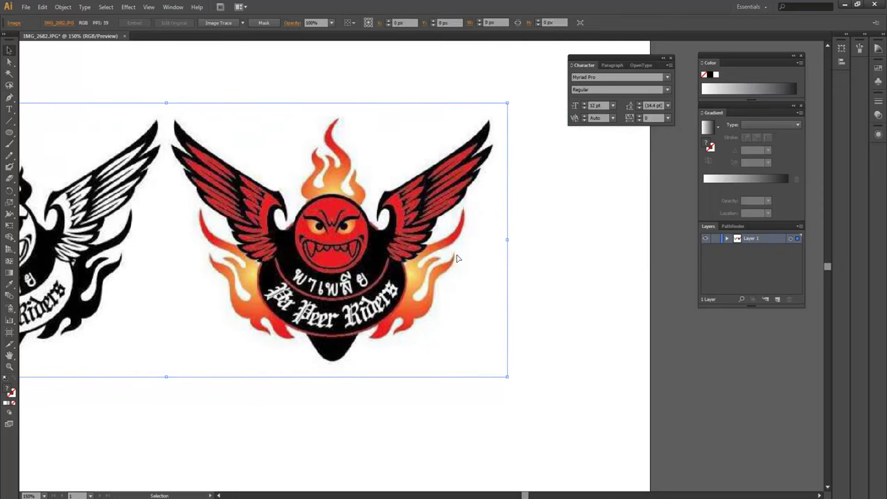
click(716, 239)
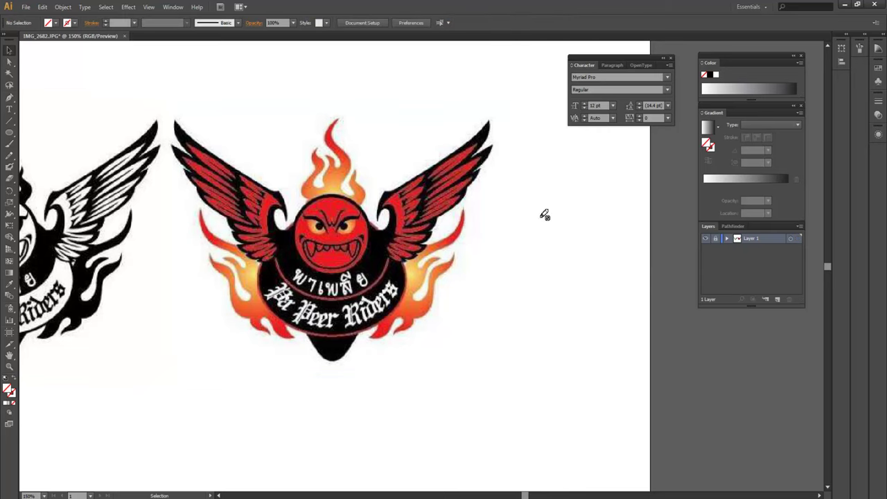
On a new layer, zoom in and draw an ellipse over the red devil head
click(778, 300)
key(ctrl+plus)
key(ctrl+plus)
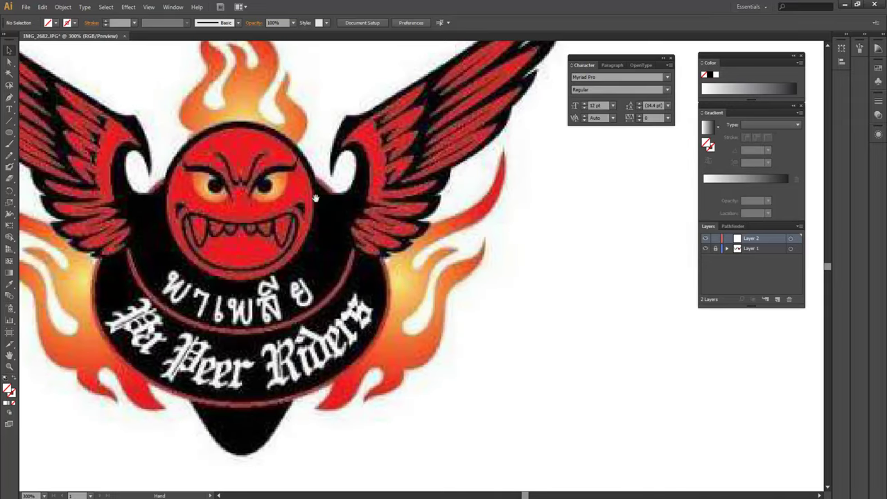
drag(316, 199, 397, 216)
key(ctrl+plus)
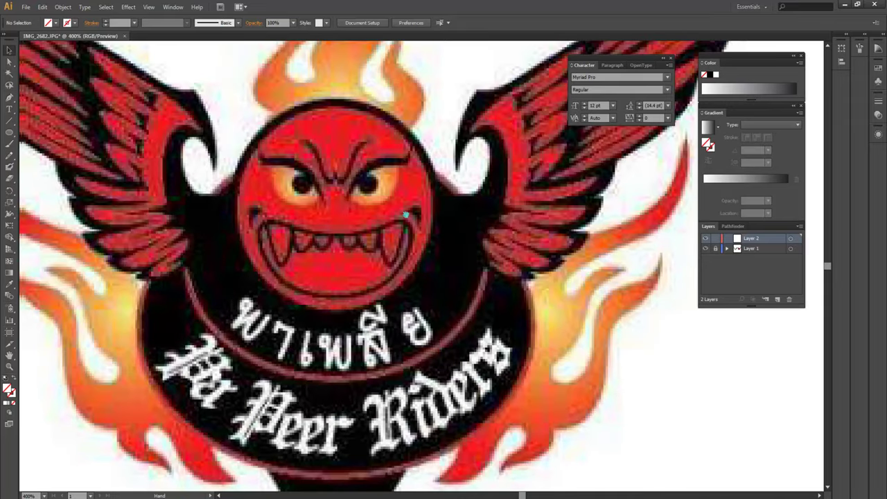
click(9, 135)
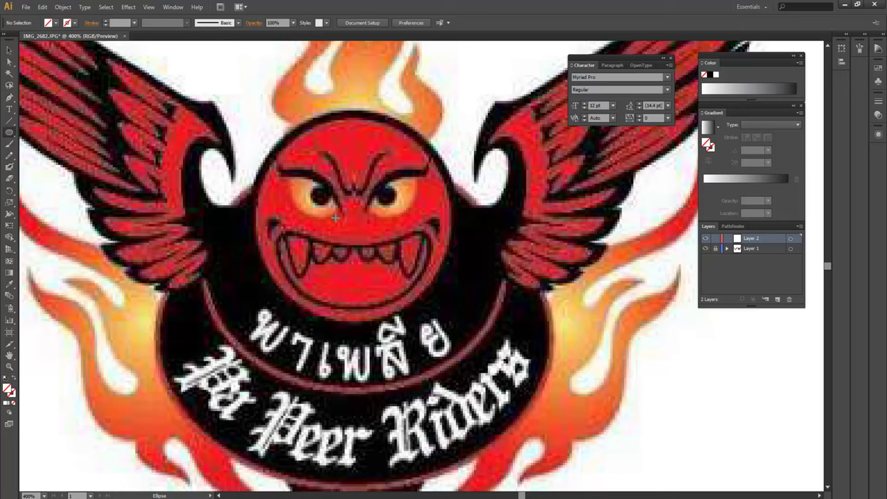
drag(353, 224, 411, 167)
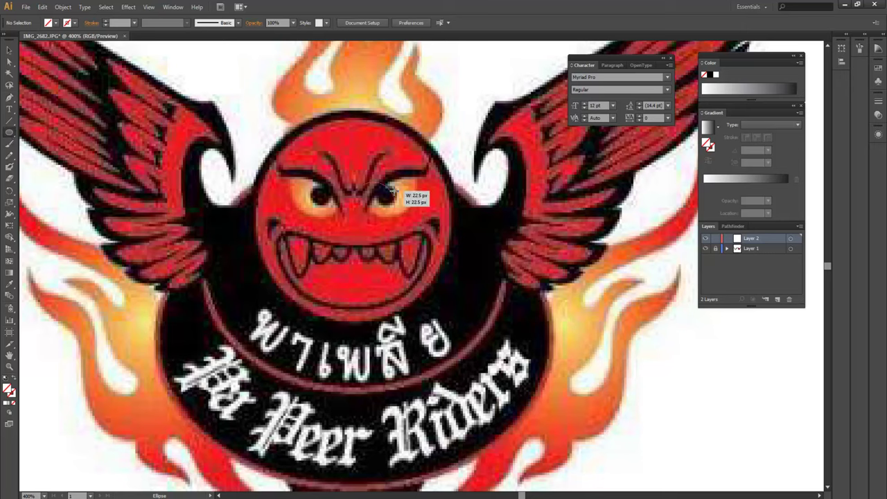
mouse_move(411, 167)
mouse_down()
mouse_move(456, 91)
mouse_move(487, 87)
mouse_move(624, 404)
mouse_move(364, 285)
mouse_move(332, 300)
mouse_move(438, 194)
mouse_move(407, 165)
mouse_move(415, 173)
mouse_move(438, 161)
mouse_move(452, 128)
mouse_up()
Nudge and resize the circle to about 108 px so it fits the head outline
key(v)
click(432, 120)
click(390, 159)
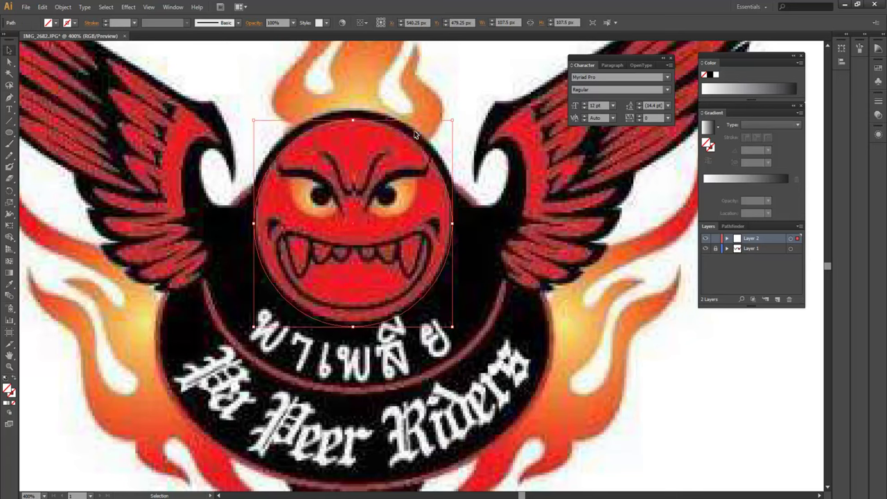
key(Down)
key(Down)
key(Down)
key(Down)
key(Down)
key(Left)
key(Down)
key(Down)
drag(452, 114, 447, 116)
key(Down)
key(Down)
key(Right)
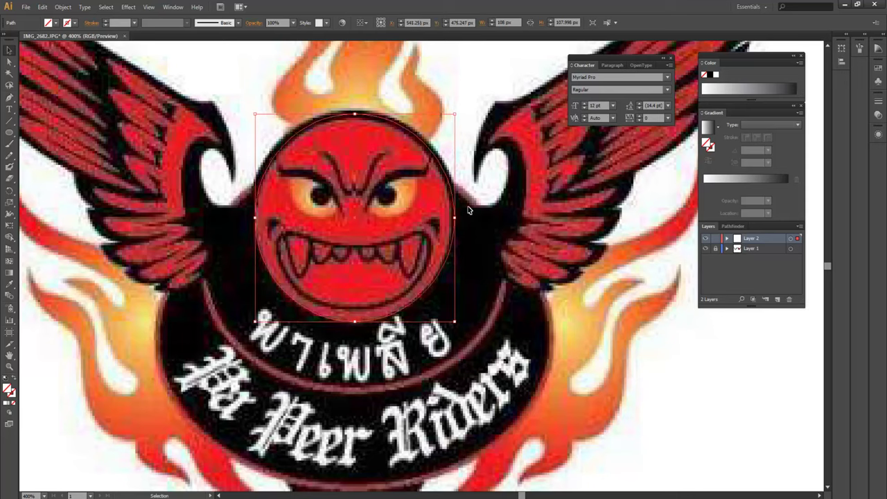
key(Left)
key(Down)
key(Right)
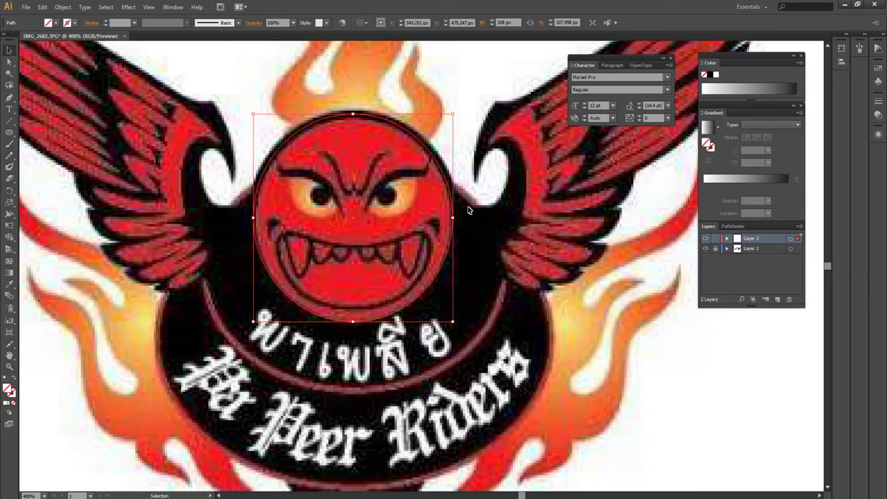
key(ctrl+shift+a)
Give the head circle a magenta #FF00F3 stroke using the Color Picker
key(ctrl+plus)
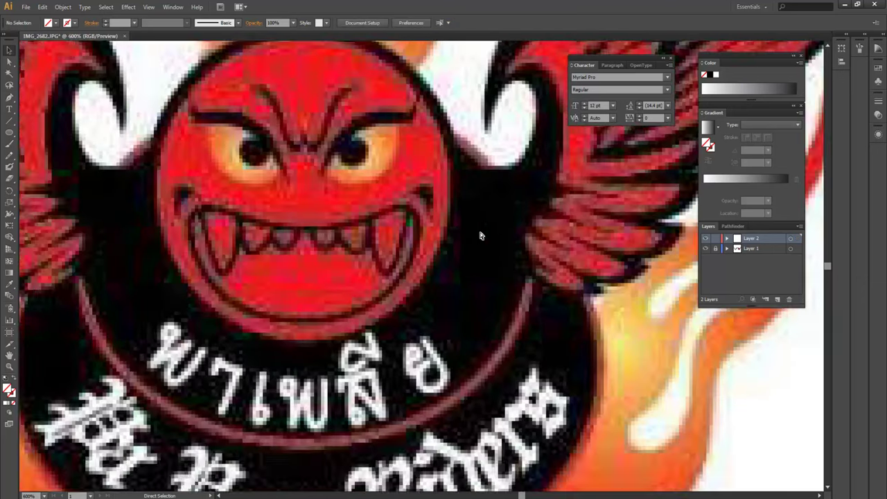
drag(503, 216, 488, 247)
drag(548, 216, 554, 218)
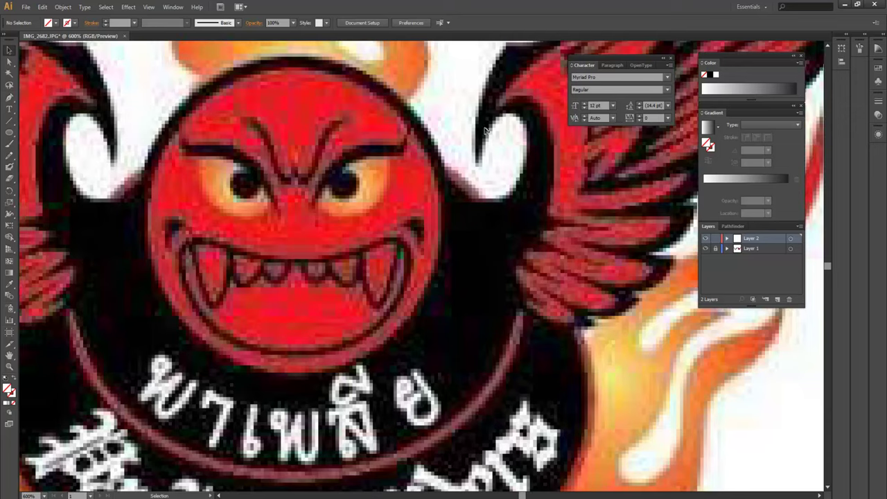
click(403, 186)
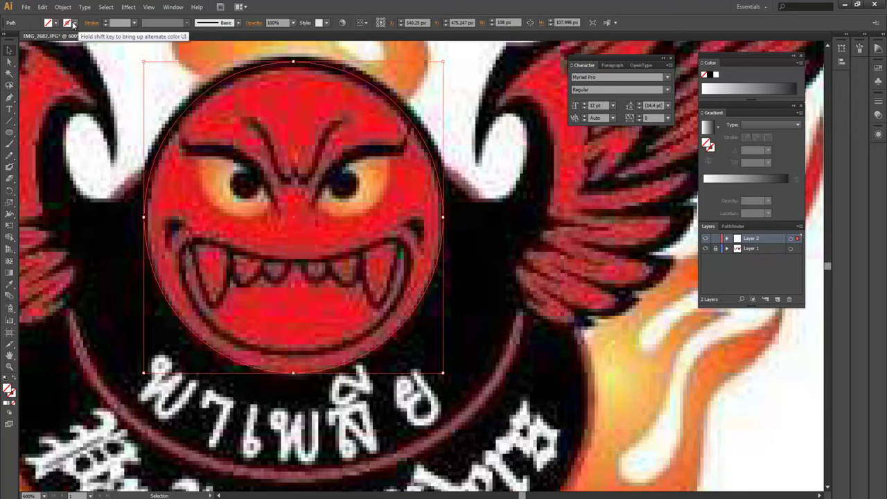
click(74, 22)
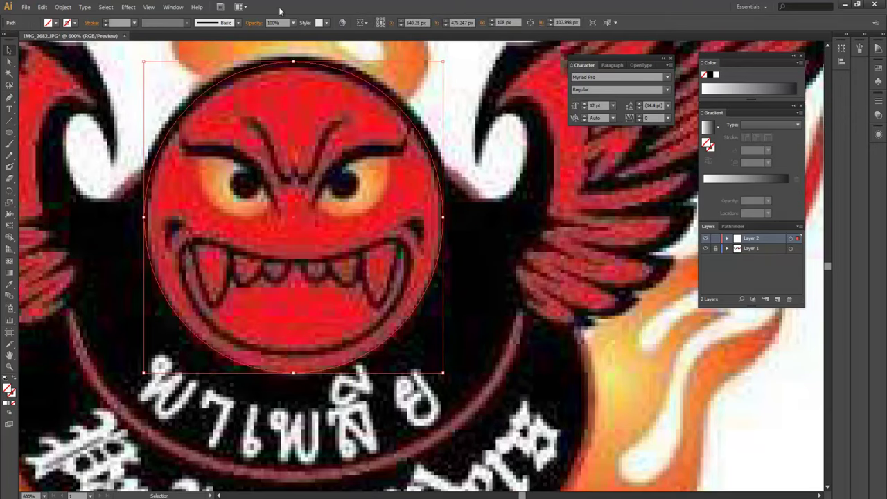
double_click(9, 393)
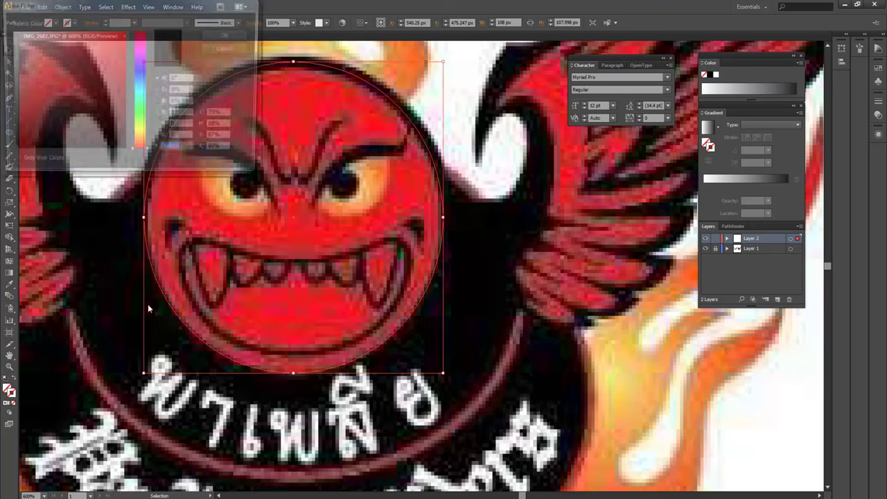
click(143, 48)
click(125, 31)
click(222, 34)
Pan to the right wing joint and zoom in with the Pen tool active
drag(507, 193, 422, 223)
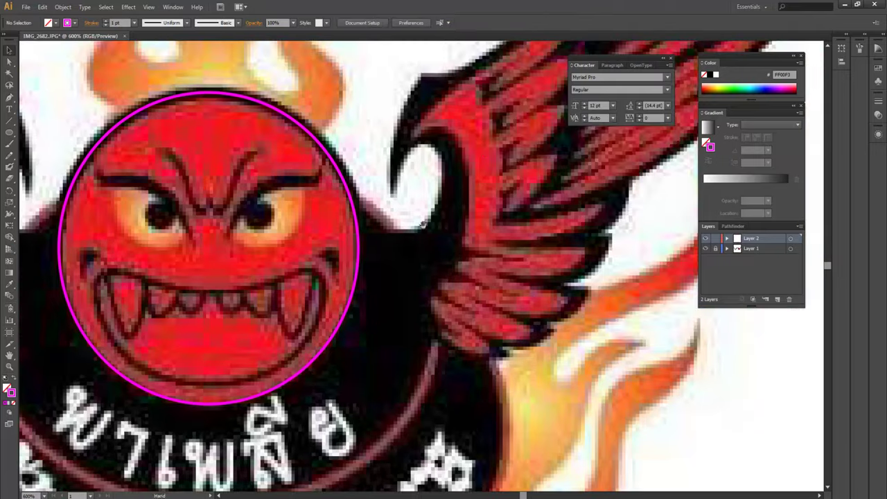
key(p)
key(ctrl+=)
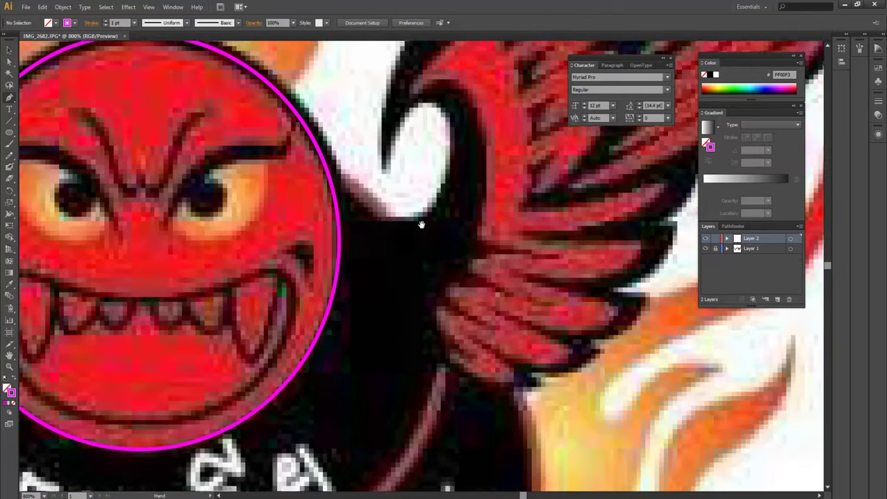
Trace a pen path from the head's edge down the body and around the wing hook
drag(364, 176, 309, 197)
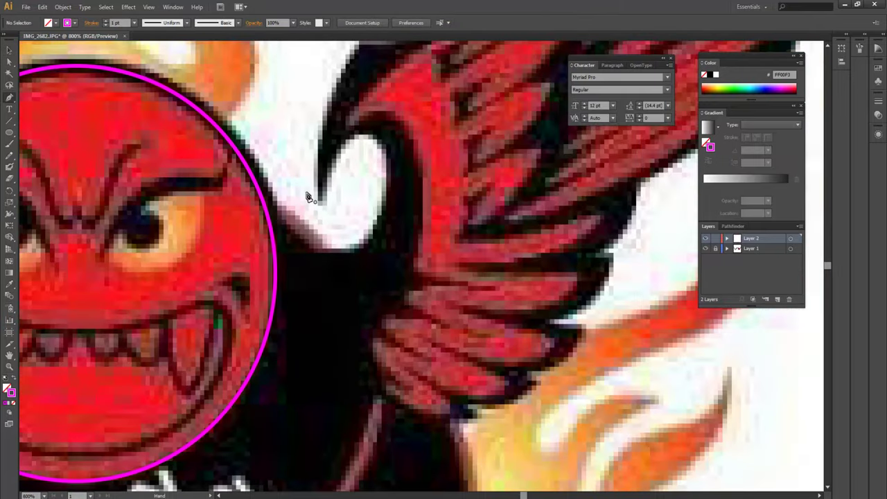
click(243, 179)
drag(316, 249, 347, 269)
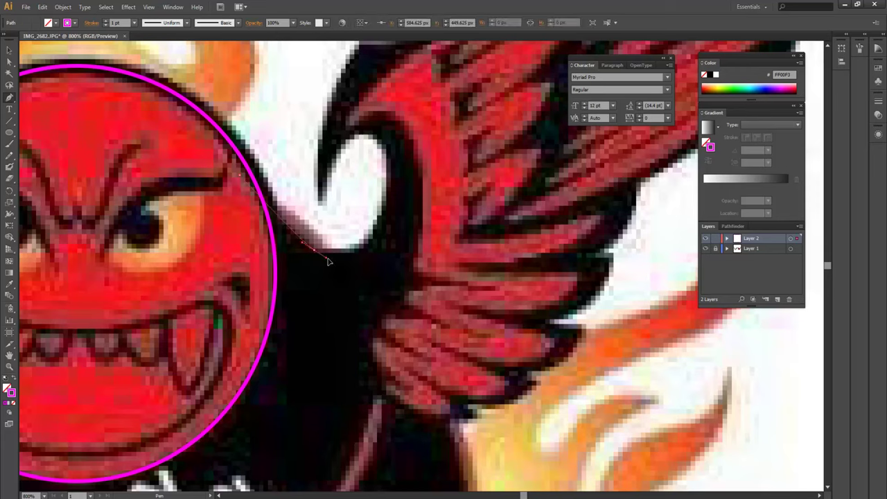
drag(387, 202, 393, 161)
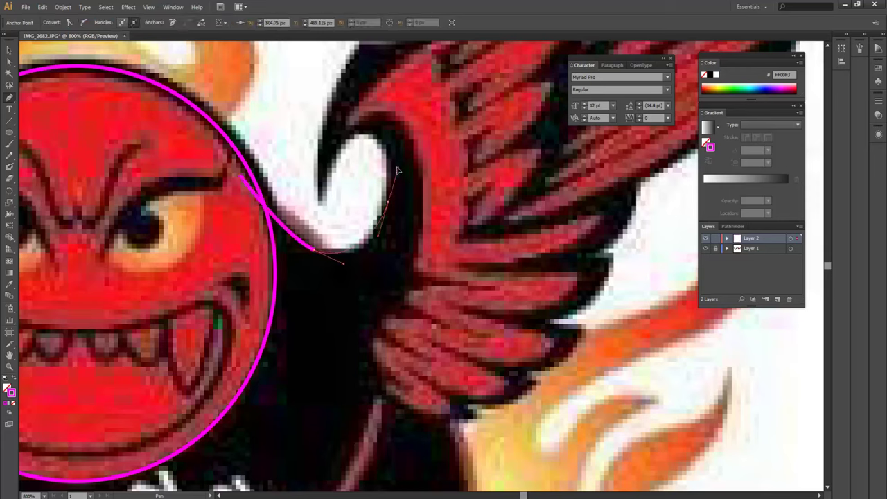
drag(358, 130, 328, 146)
drag(319, 207, 340, 208)
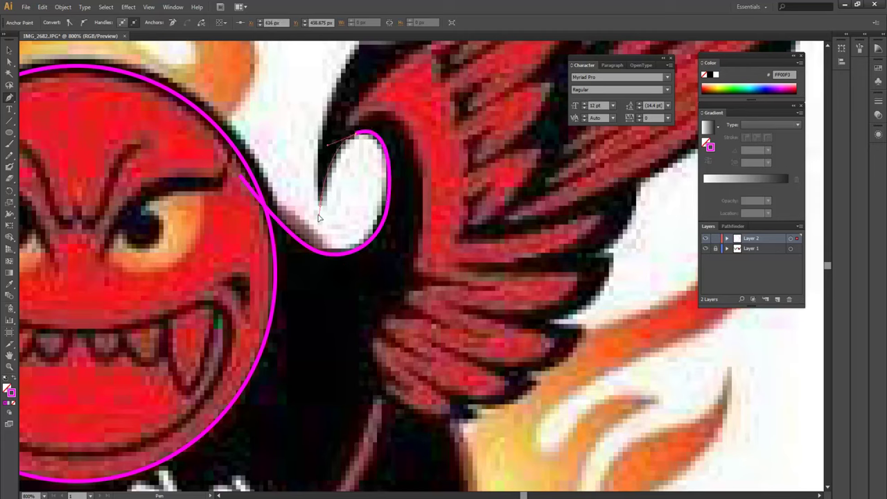
key(ctrl+z)
drag(356, 149, 323, 146)
key(v)
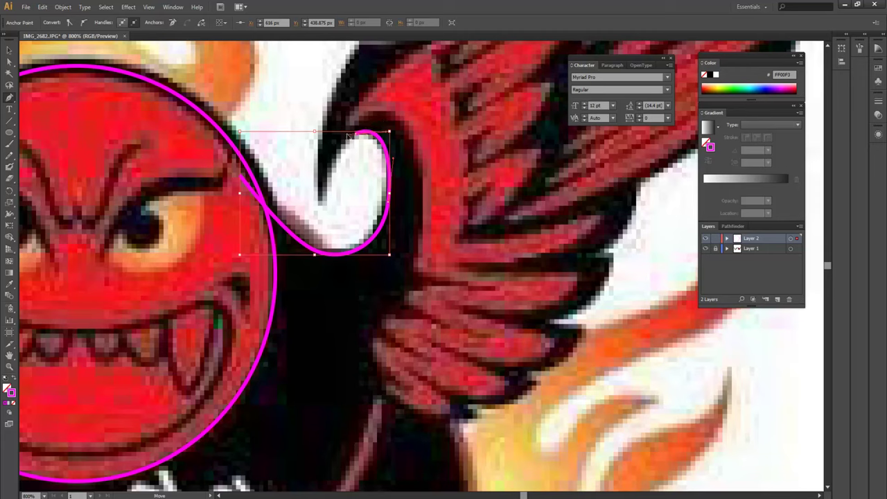
key(p)
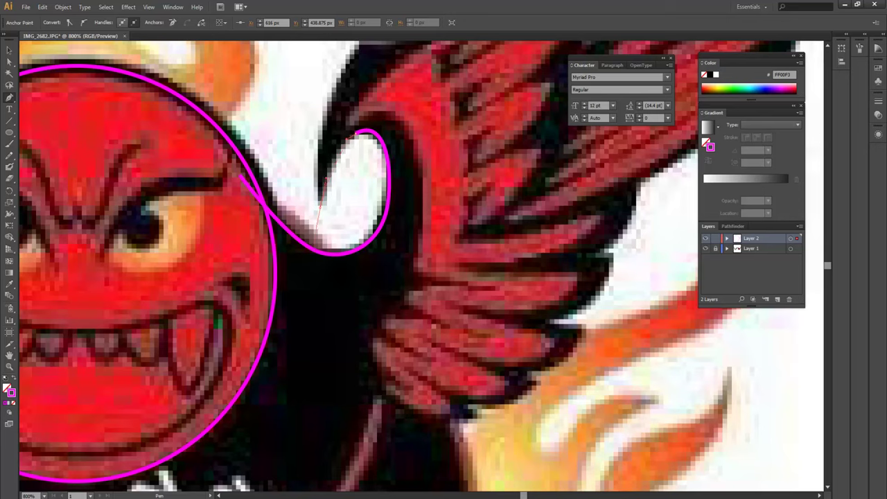
click(320, 210)
Extend the path along the wing's upper edge around the first two feather tips
scroll(323, 210, up, 3)
drag(311, 136, 362, 70)
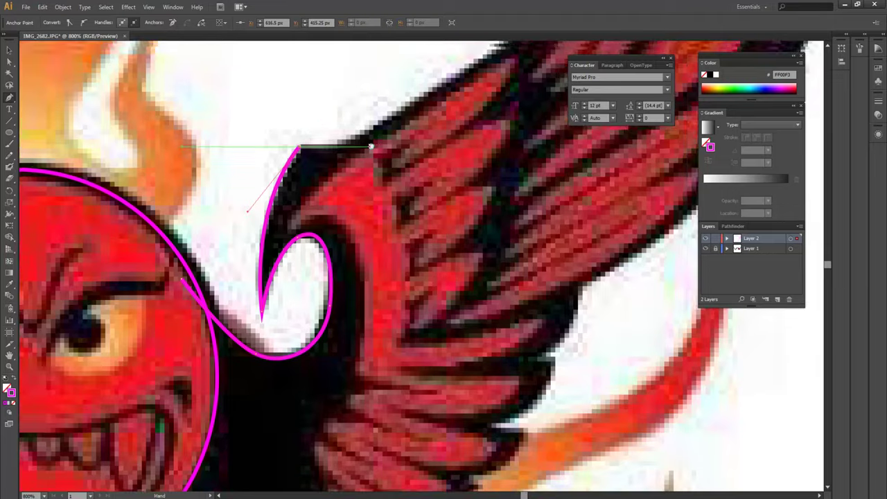
drag(360, 137, 253, 210)
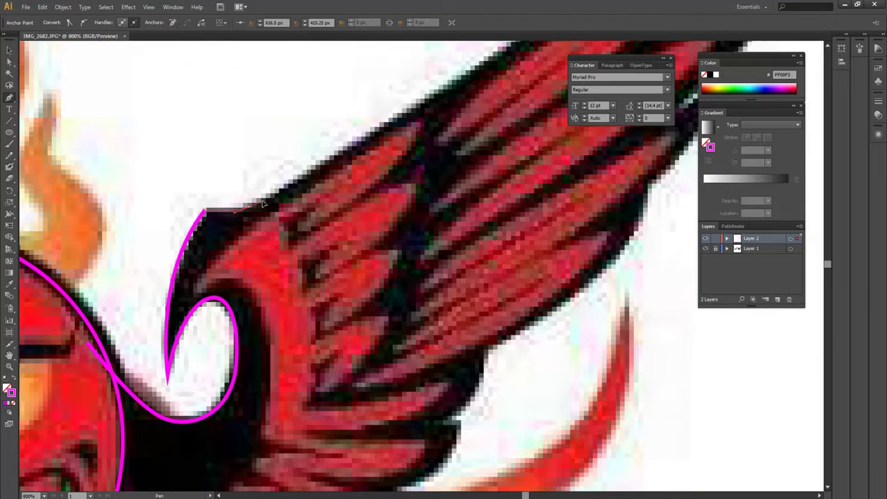
drag(394, 150, 269, 220)
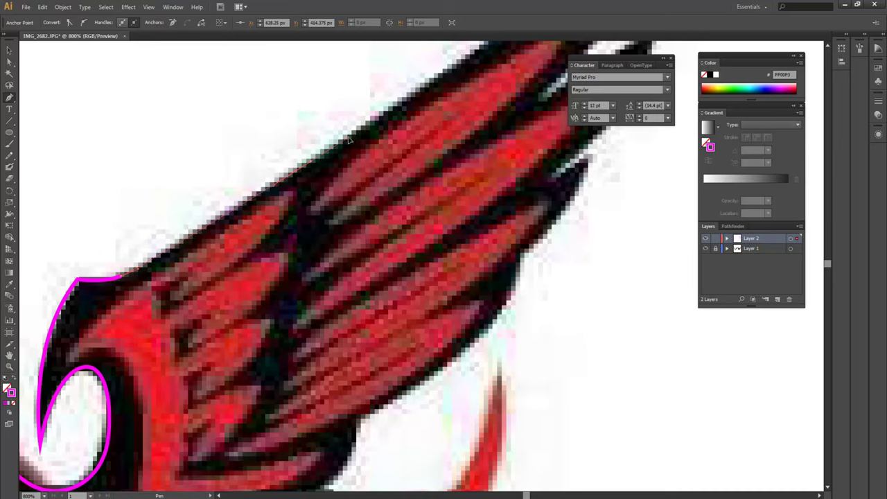
drag(349, 139, 155, 270)
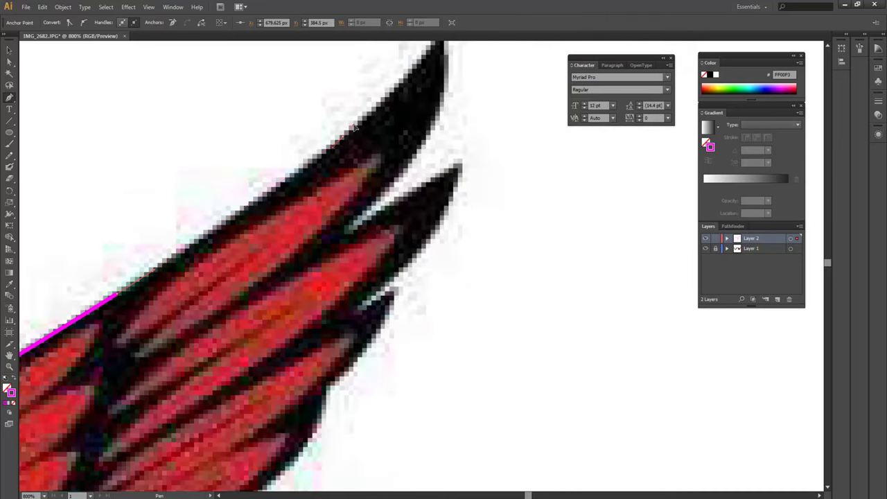
click(345, 148)
drag(431, 79, 363, 148)
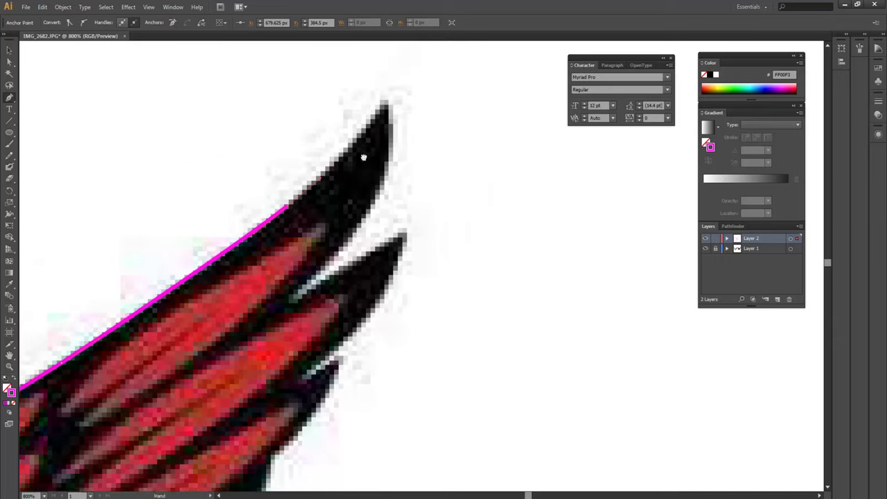
drag(377, 114, 390, 83)
mouse_move(387, 178)
mouse_down()
mouse_move(404, 101)
mouse_move(391, 113)
mouse_up()
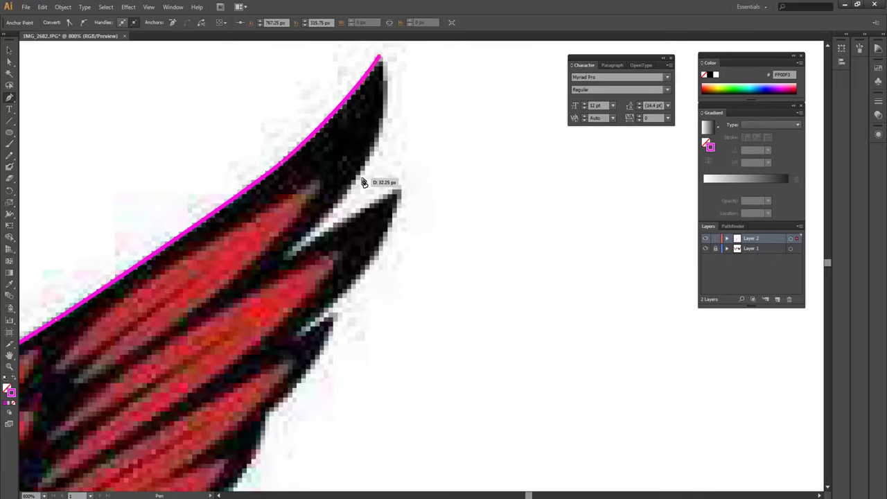
drag(358, 179, 323, 218)
click(288, 256)
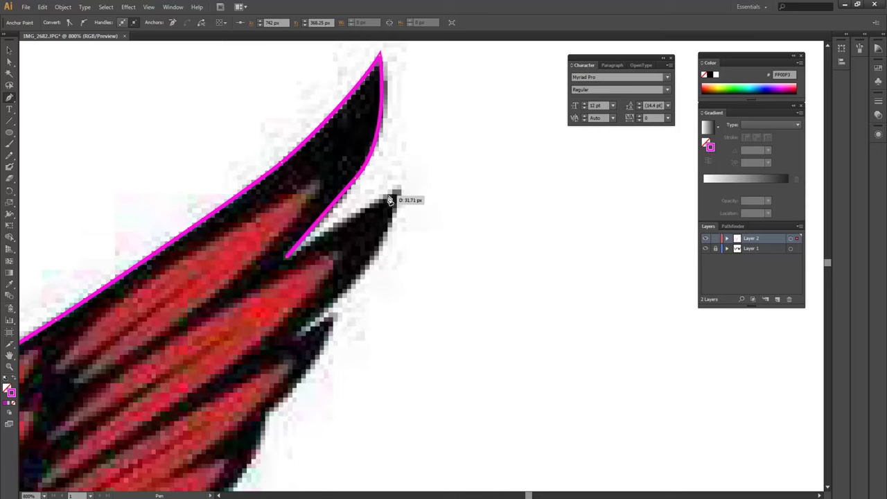
drag(399, 189, 419, 183)
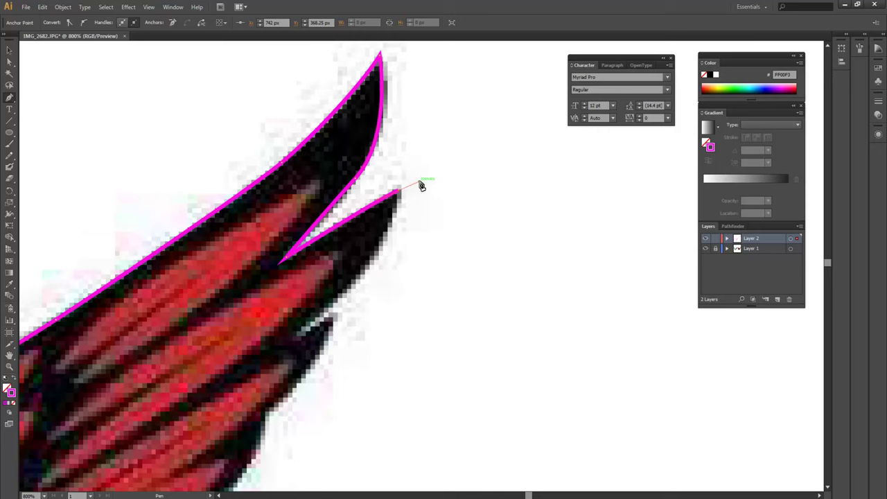
scroll(402, 197, down, 2)
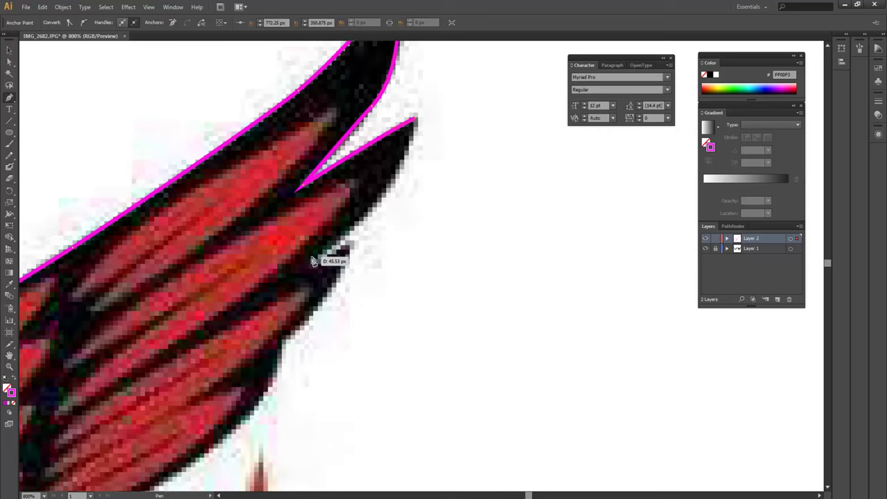
Trace around the second feather and along the wing's lower edge into the next notch
mouse_move(316, 260)
mouse_down()
mouse_move(299, 284)
mouse_move(317, 258)
mouse_move(354, 250)
mouse_up()
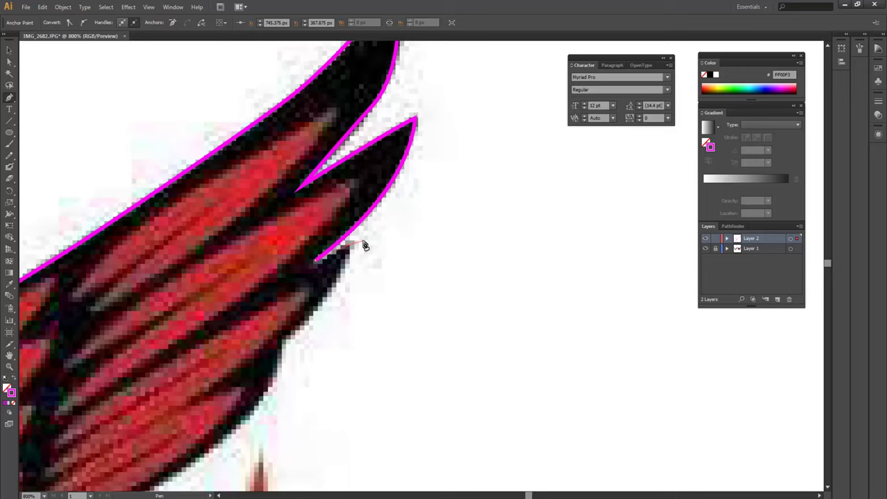
drag(325, 306, 354, 232)
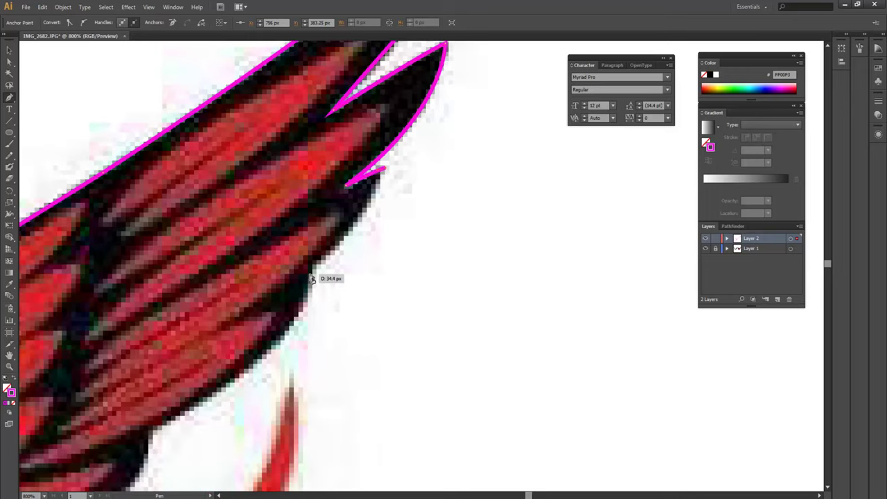
click(309, 273)
drag(309, 273, 357, 117)
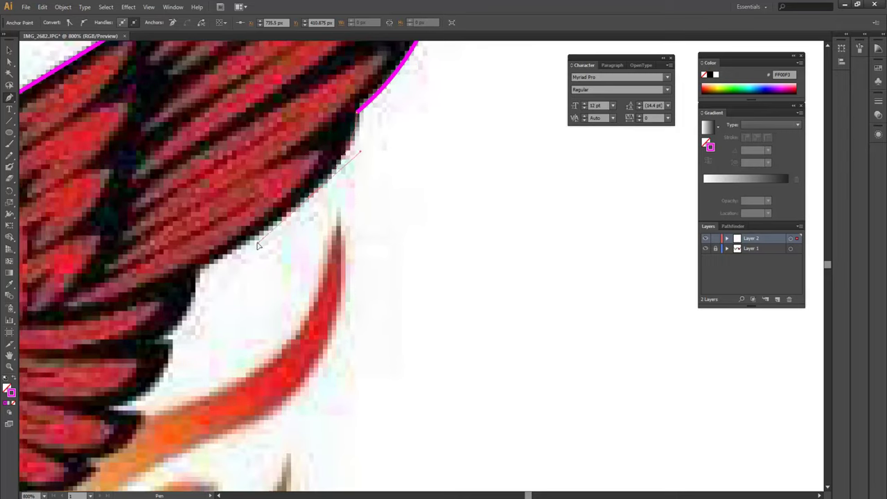
drag(309, 198, 260, 243)
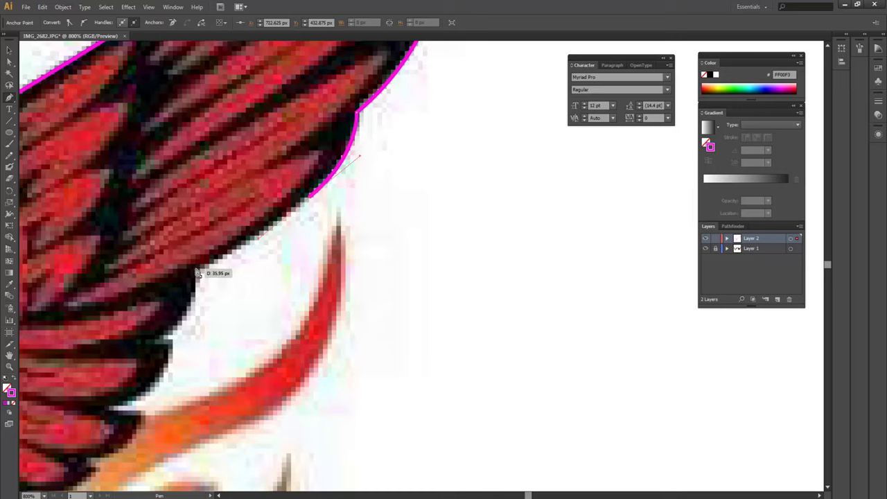
click(190, 273)
drag(238, 271, 301, 198)
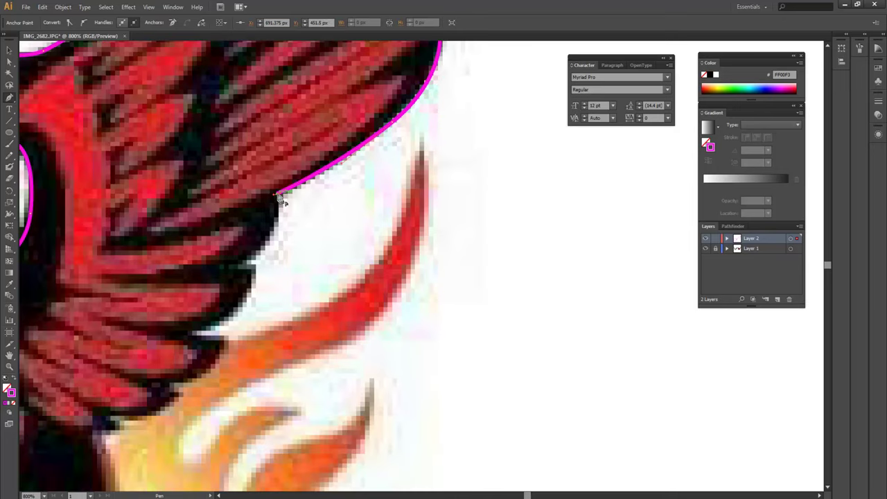
scroll(284, 198, down, 3)
drag(270, 194, 223, 223)
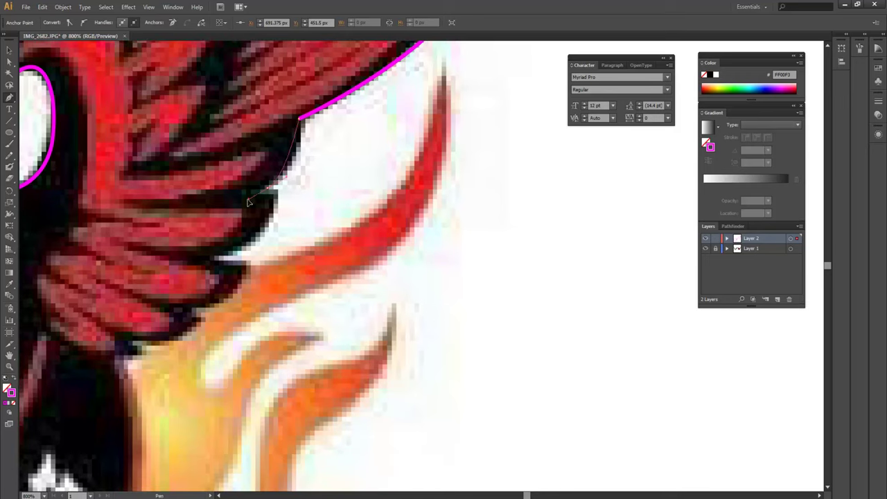
click(271, 189)
Continue the outline around the remaining lower feathers down to the lowest feather
key(space)
mouse_move(269, 247)
mouse_down()
mouse_move(295, 209)
mouse_move(303, 215)
mouse_up()
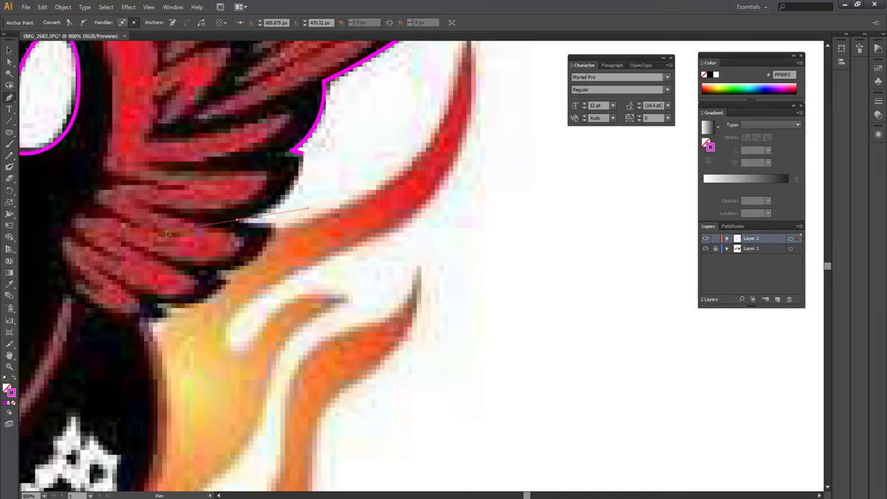
click(240, 226)
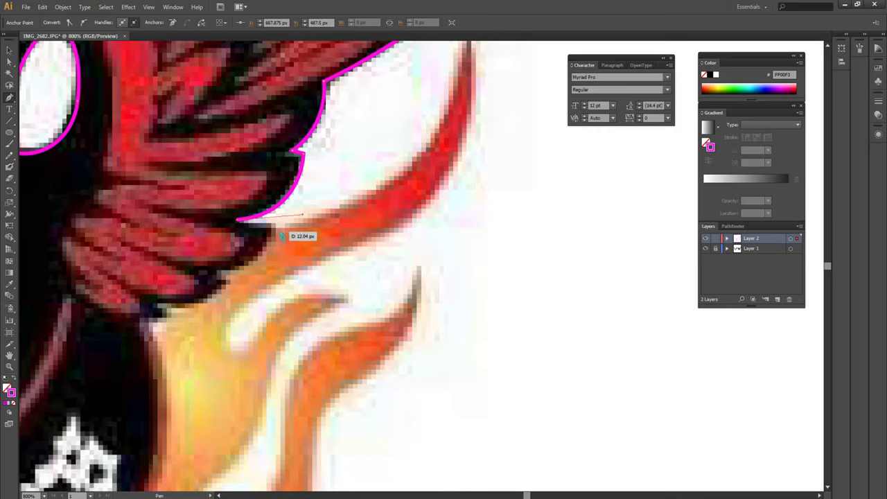
drag(278, 233, 271, 231)
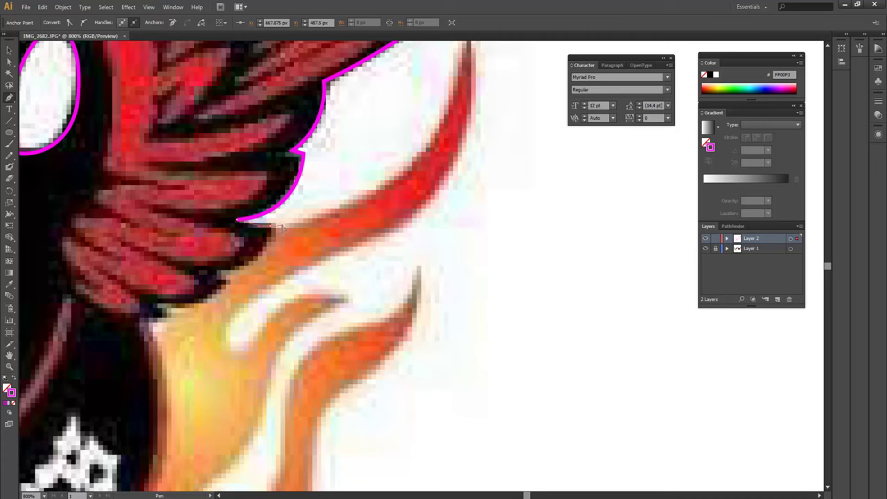
drag(283, 235, 273, 233)
drag(266, 259, 324, 209)
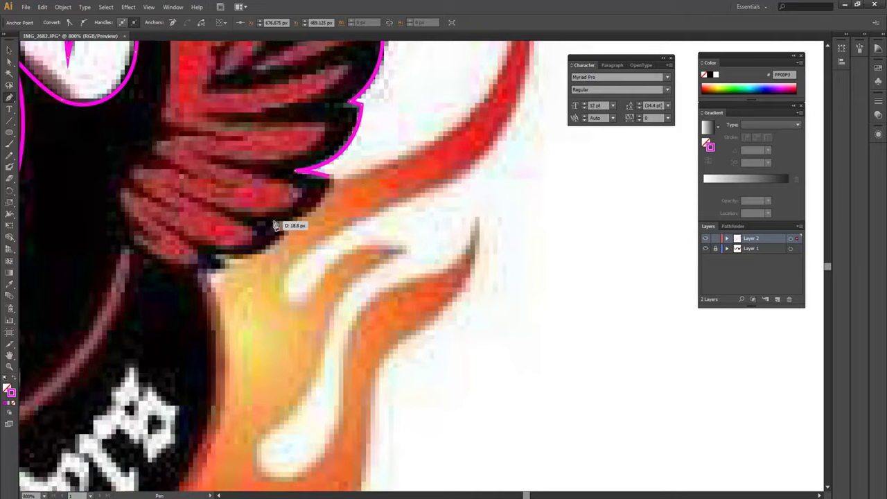
click(276, 222)
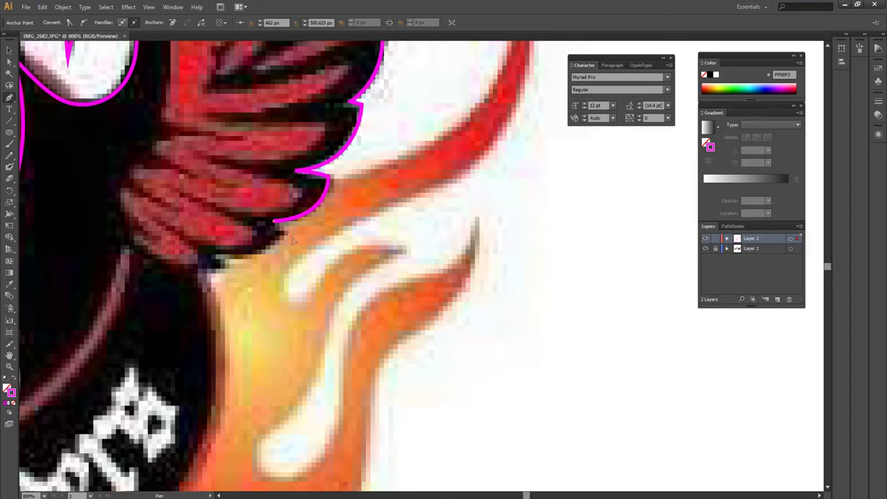
drag(286, 236, 329, 194)
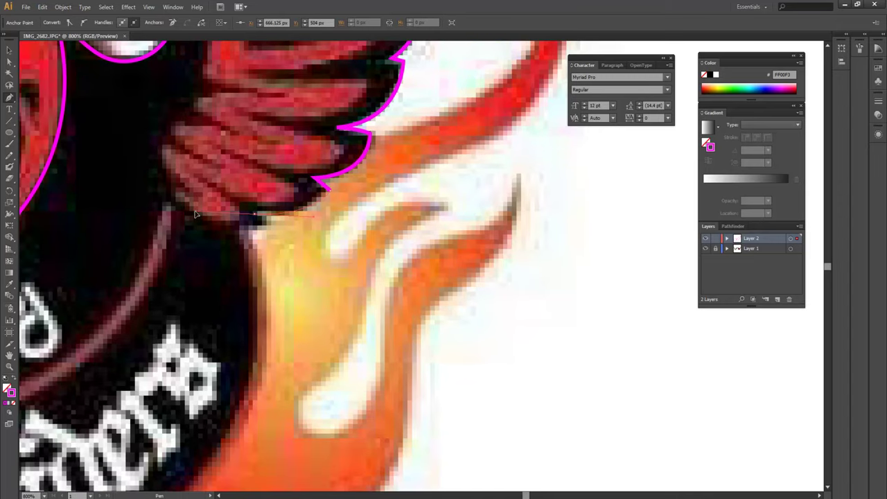
click(256, 214)
mouse_move(257, 219)
mouse_down()
mouse_move(275, 231)
mouse_move(257, 219)
mouse_move(272, 230)
mouse_move(188, 219)
mouse_move(145, 180)
mouse_move(335, 254)
mouse_up()
Carry the outline from the wing down onto the badge's right side
scroll(508, 307, down, 3)
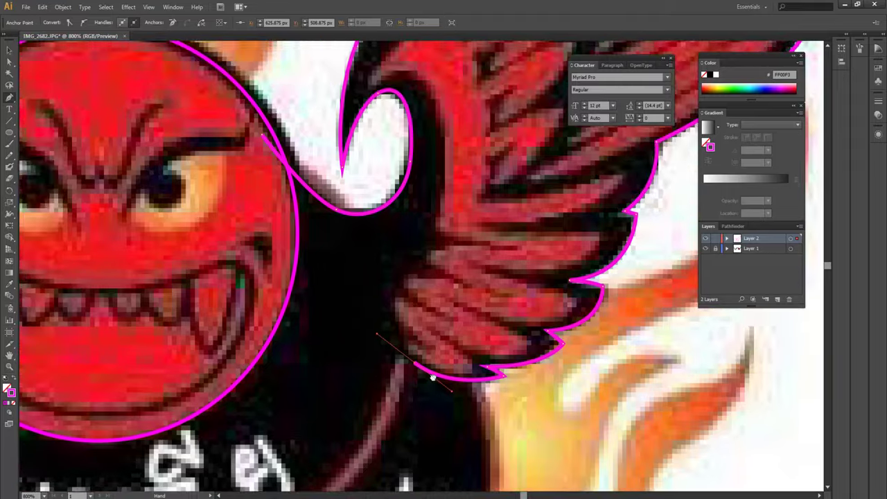
scroll(508, 307, up, 2)
scroll(508, 308, up, 1)
drag(508, 307, 489, 275)
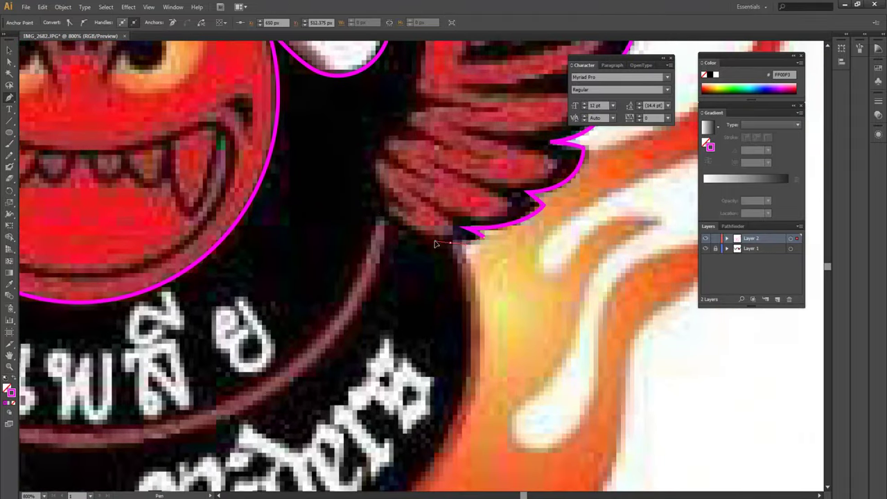
scroll(460, 251, down, 5)
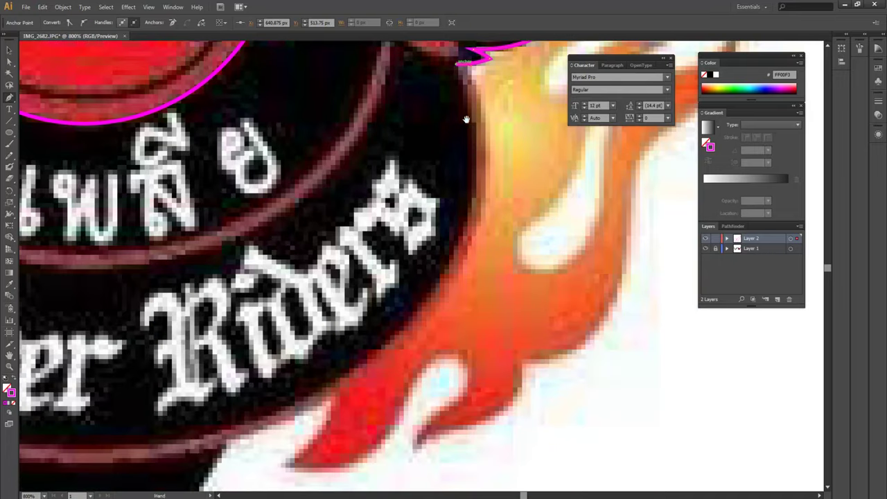
drag(479, 183, 477, 180)
Curve the outline to the badge's bottom tip with a smooth anchor, then back up the centre
scroll(472, 257, down, 3)
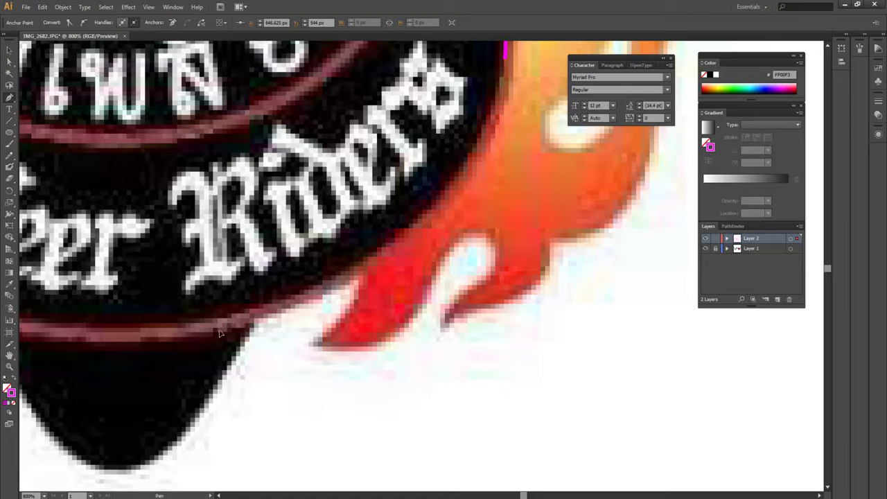
scroll(219, 334, left, 4)
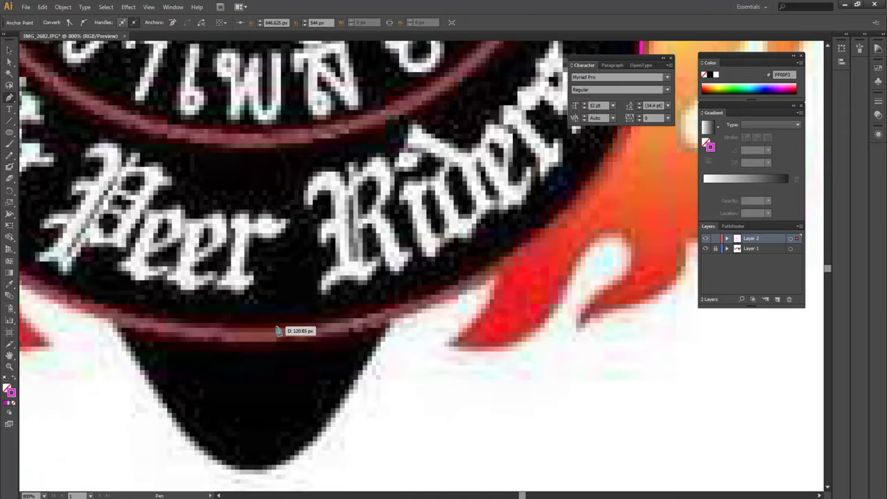
scroll(276, 331, down, 2)
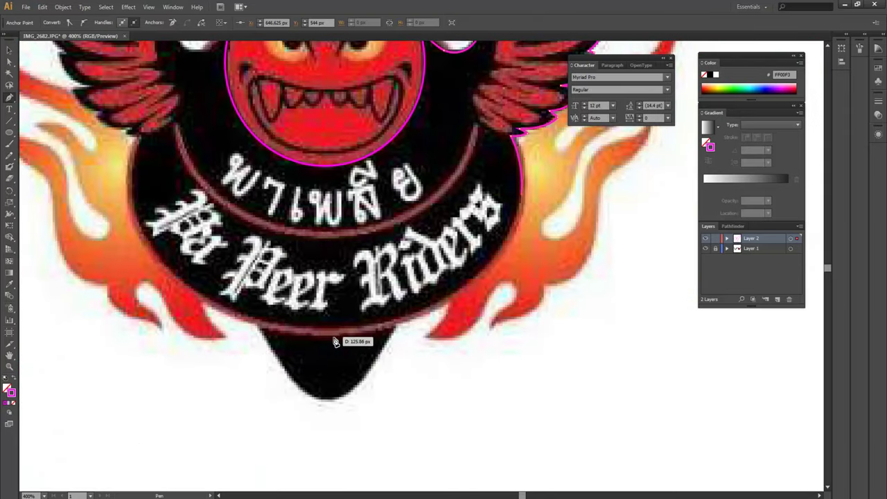
mouse_move(396, 323)
mouse_down()
mouse_move(323, 351)
mouse_move(316, 345)
mouse_move(308, 360)
mouse_up()
drag(396, 323, 351, 376)
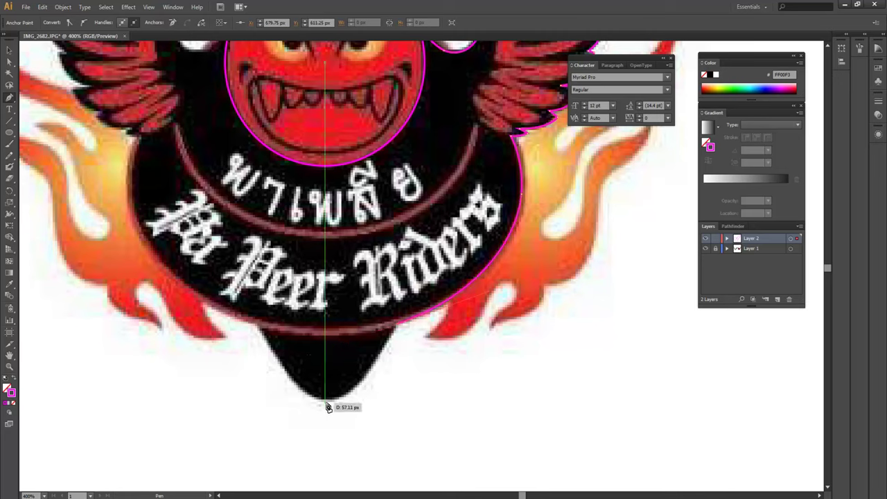
drag(330, 401, 292, 403)
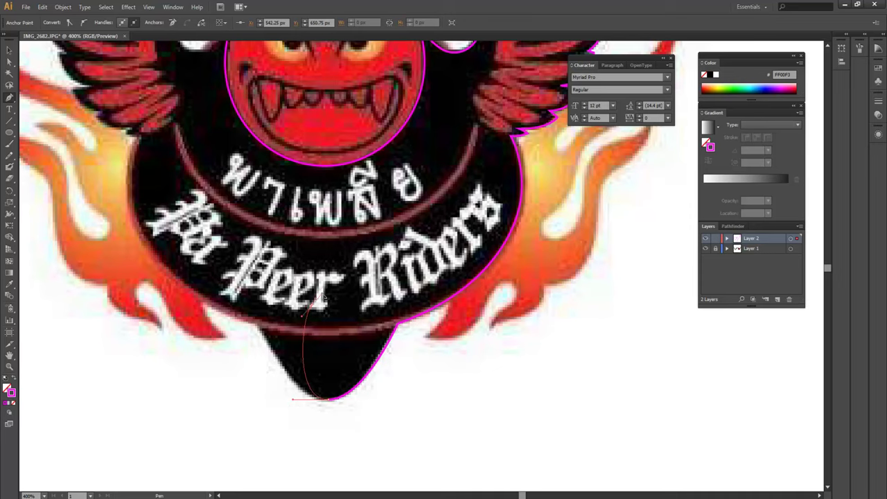
scroll(323, 298, up, 3)
drag(354, 77, 407, 111)
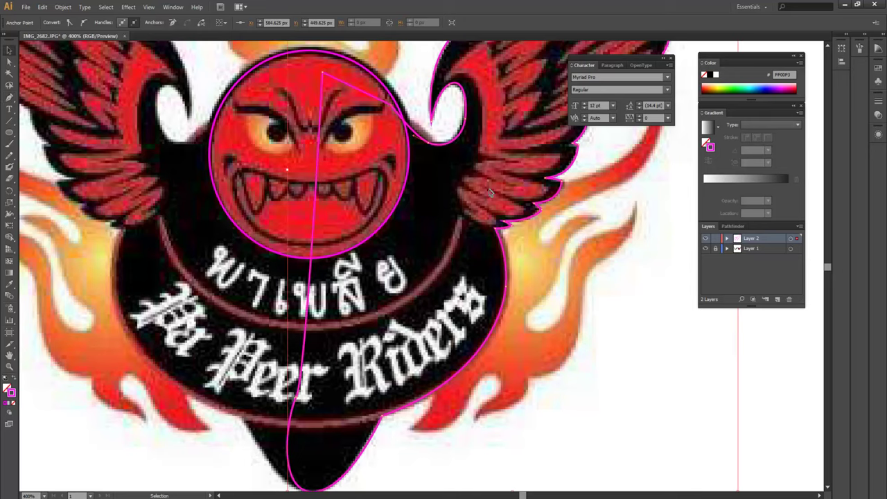
Select the traced wing outline path, undoing an accidental offset copy
scroll(490, 192, up, 2)
key(ctrl)
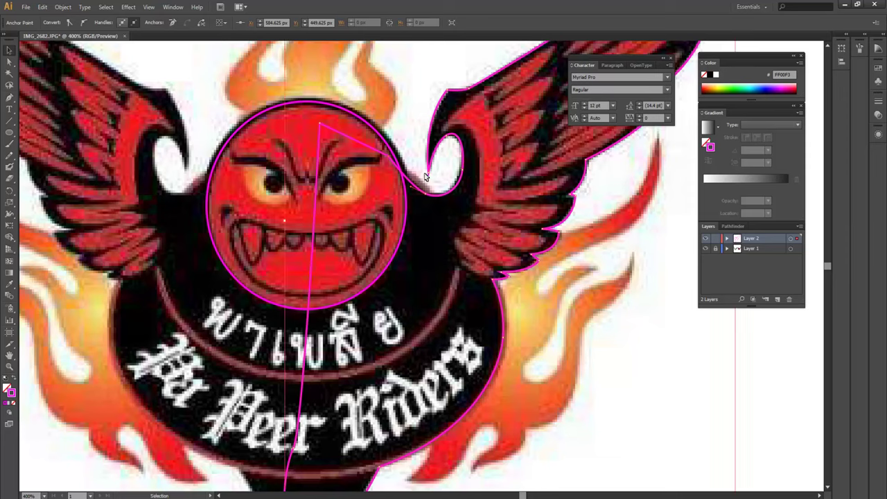
ctrl+click(446, 198)
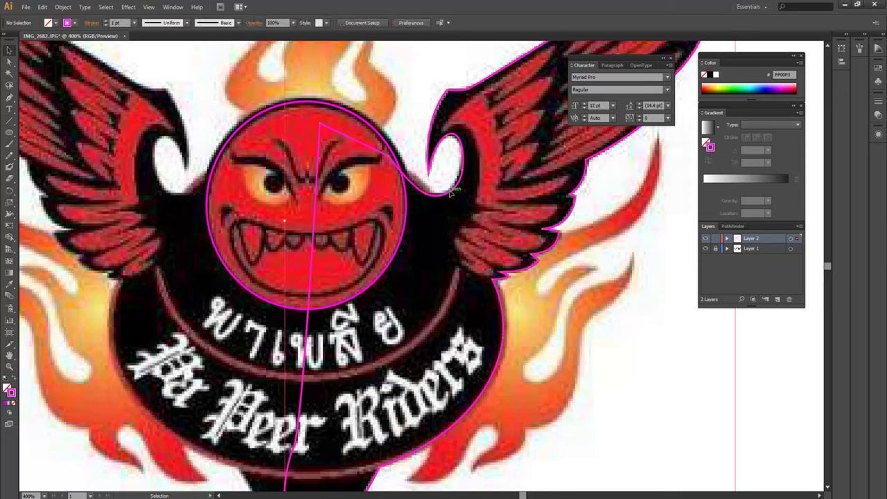
ctrl+click(451, 195)
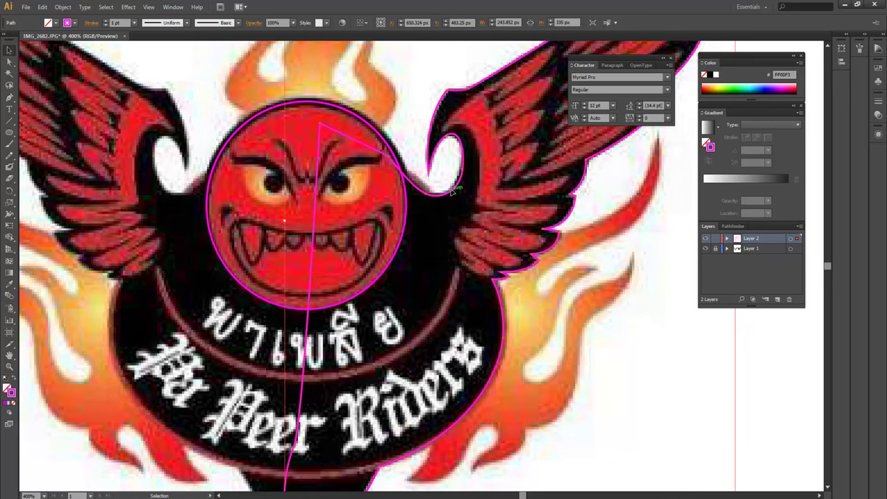
drag(452, 191, 474, 223)
key(ctrl+z)
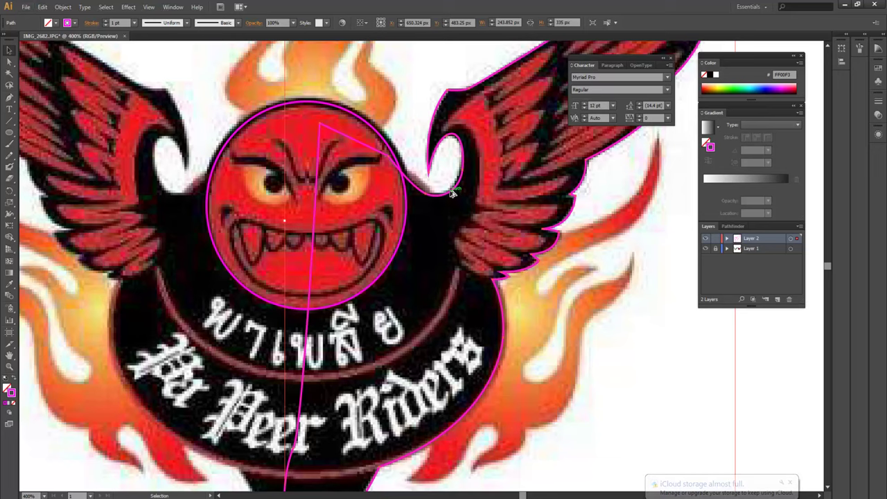
Alt-drag a copy of the outline and reflect it across the vertical 90° axis
drag(452, 194, 458, 240)
right_click(457, 241)
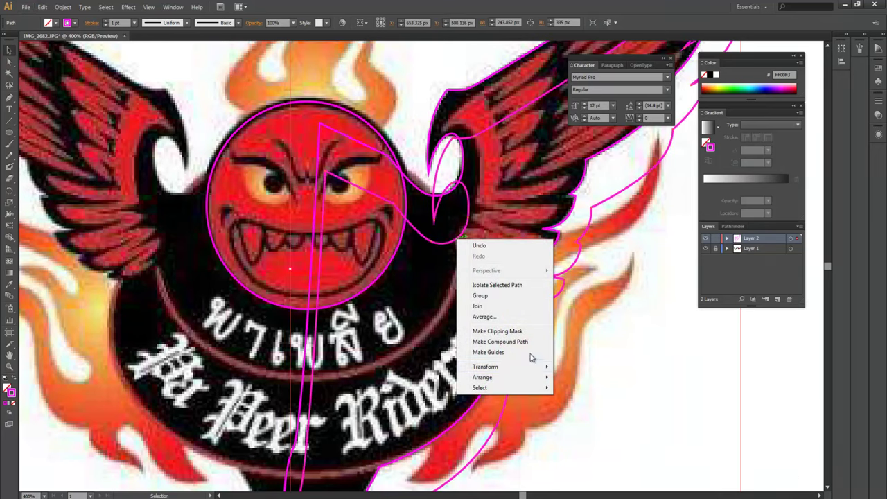
click(598, 404)
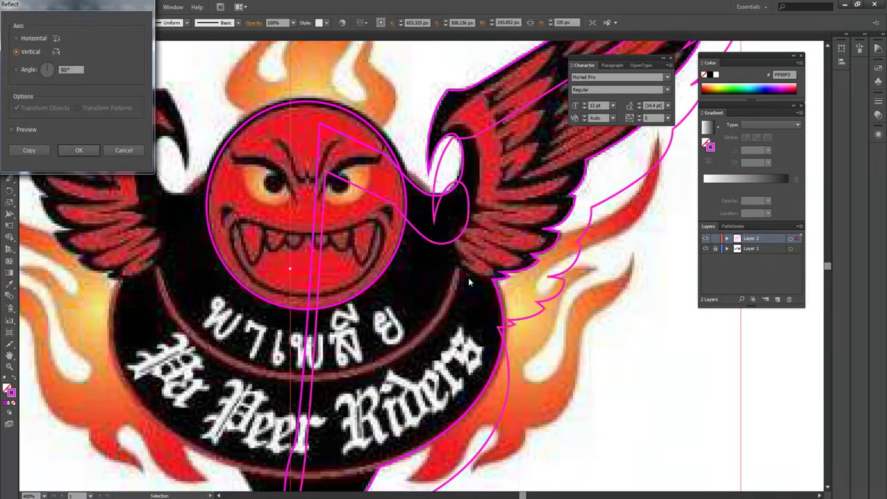
click(12, 130)
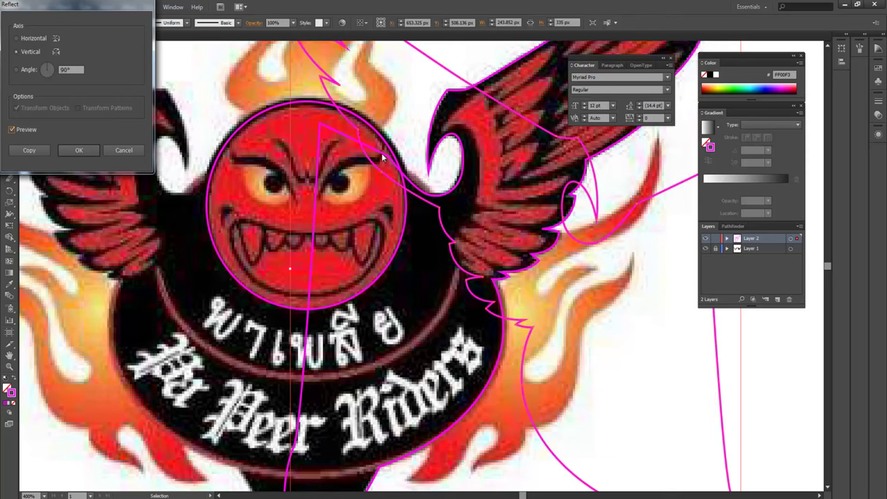
drag(80, 10, 375, 141)
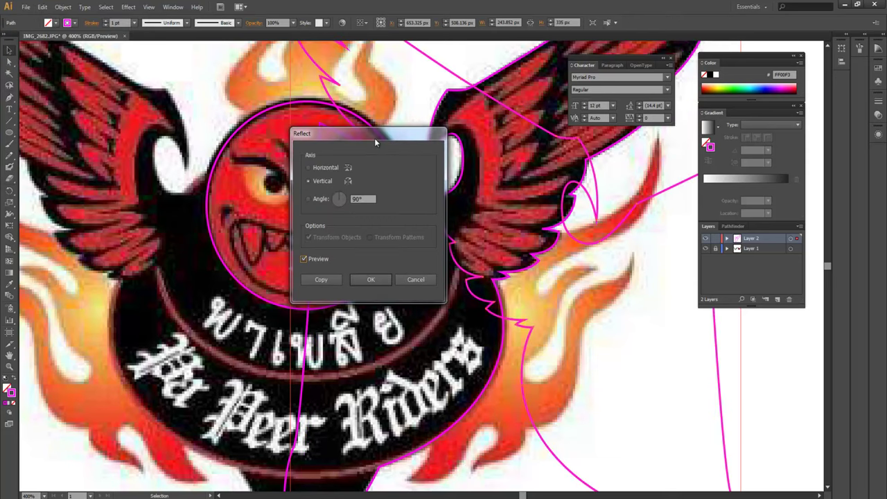
click(367, 278)
key(ctrl+minus)
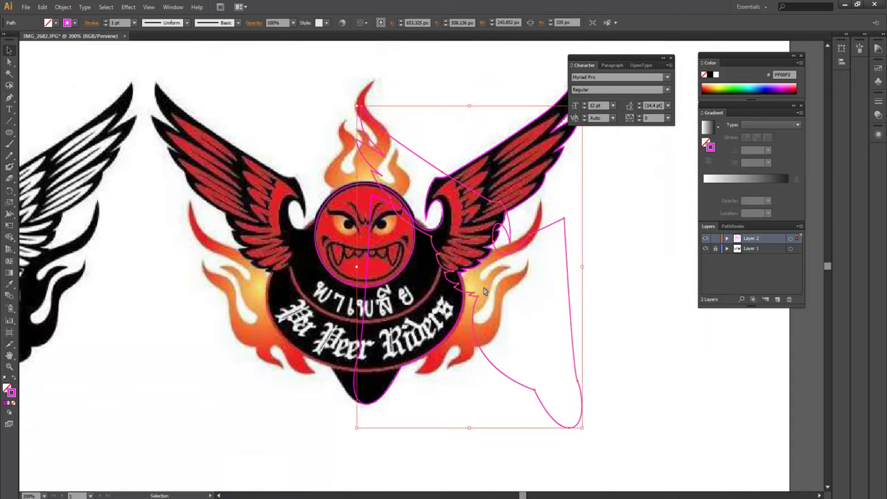
Move the mirrored outline onto the left wing and select both wing paths together
drag(526, 278, 369, 251)
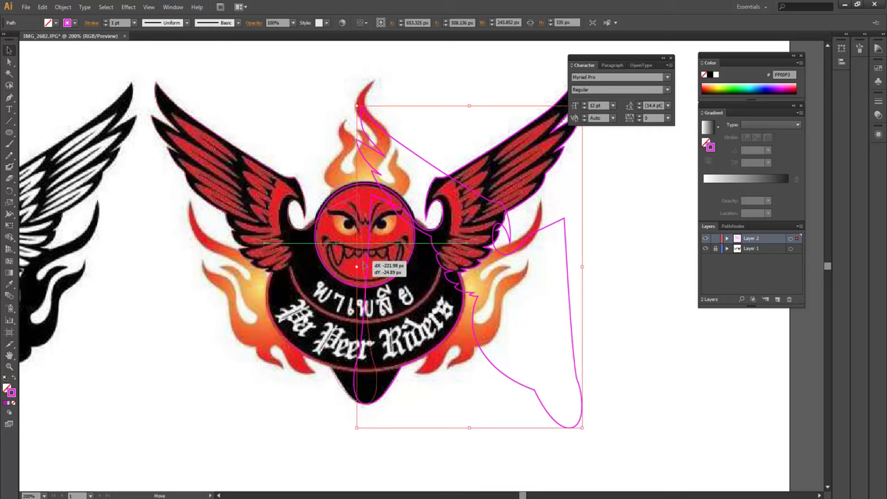
drag(369, 251, 367, 251)
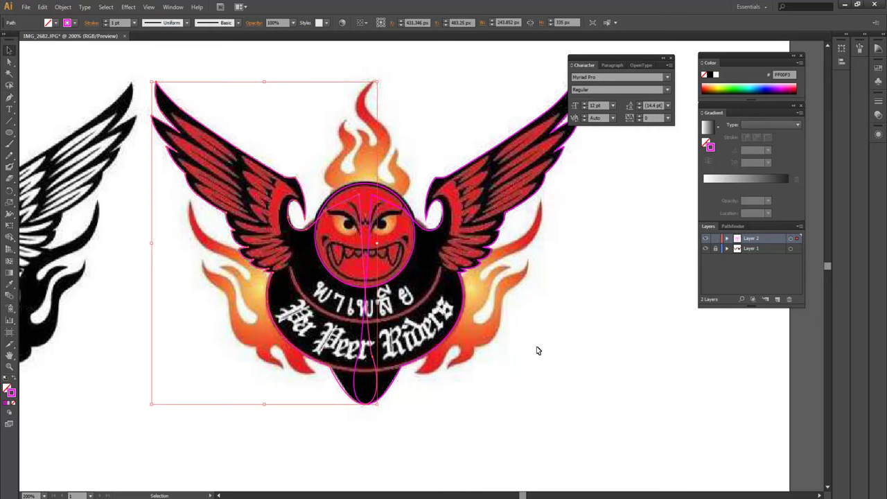
click(557, 355)
click(447, 179)
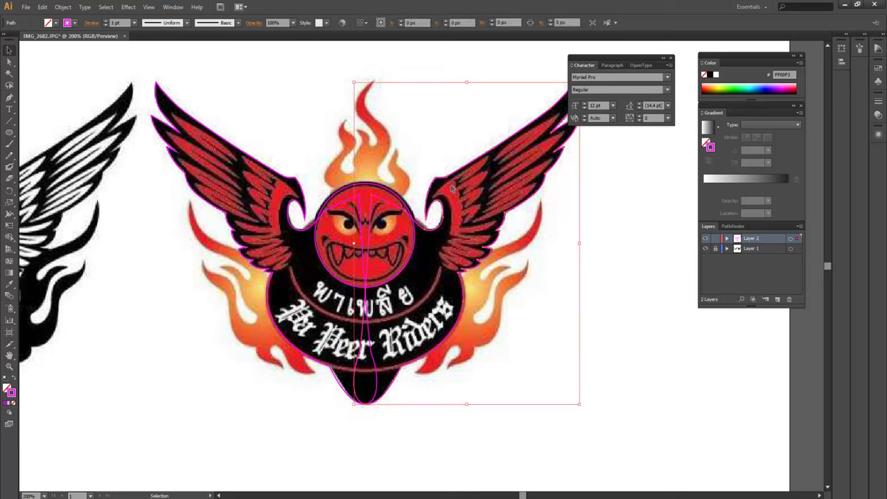
shift+click(244, 177)
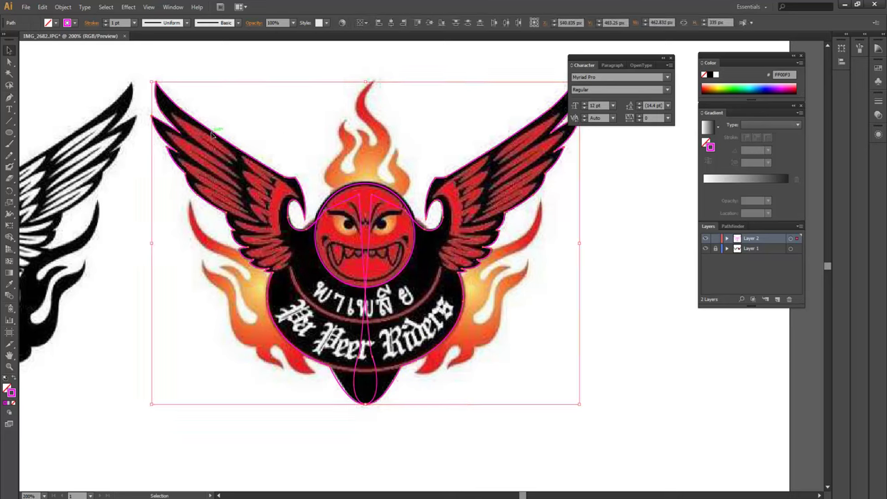
click(229, 158)
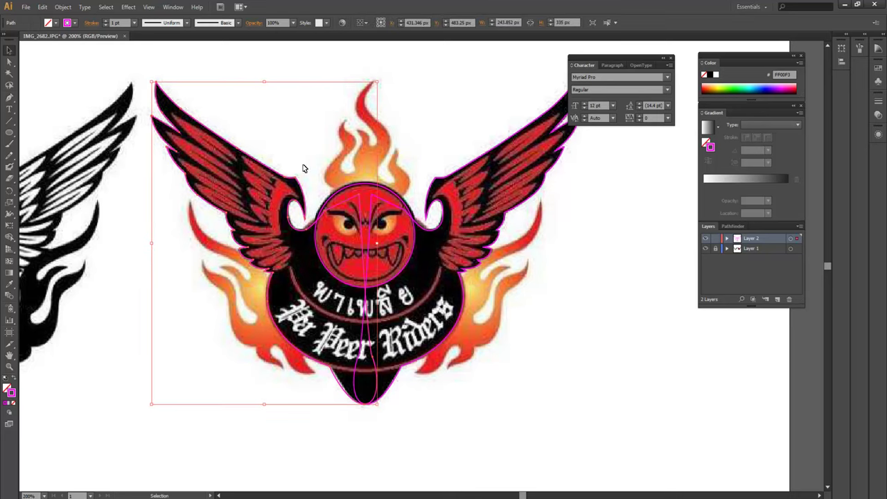
shift+click(453, 149)
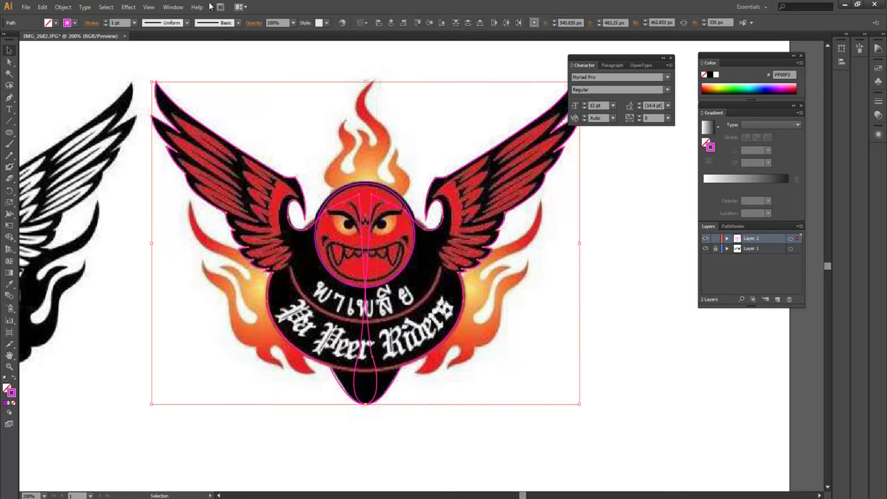
click(173, 7)
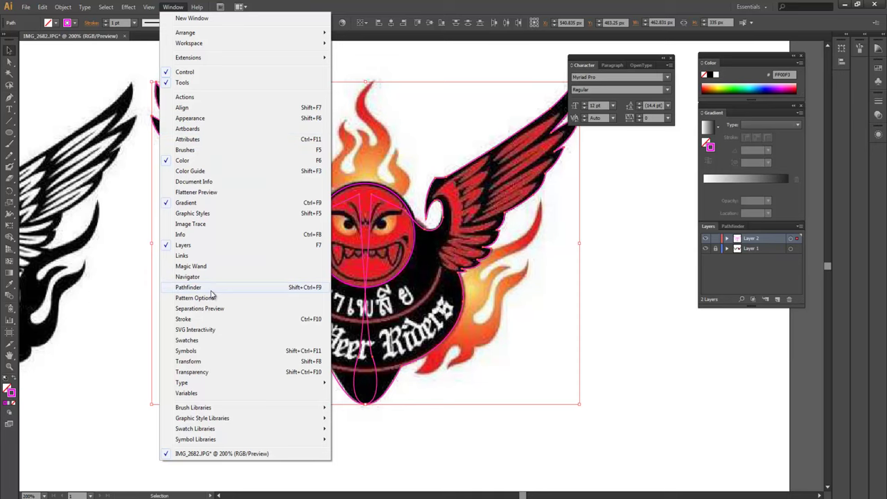
Unite both wing outlines with Pathfinder and delete the stray anchor crossing the head
click(212, 290)
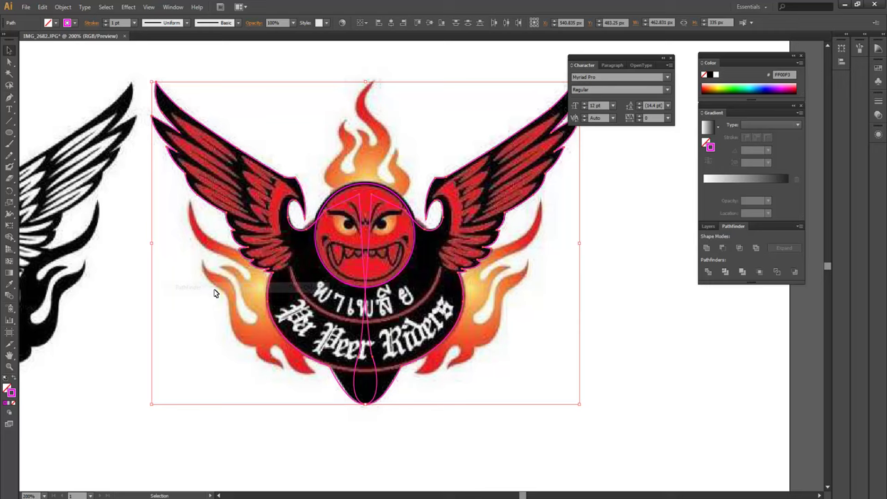
click(707, 248)
click(601, 306)
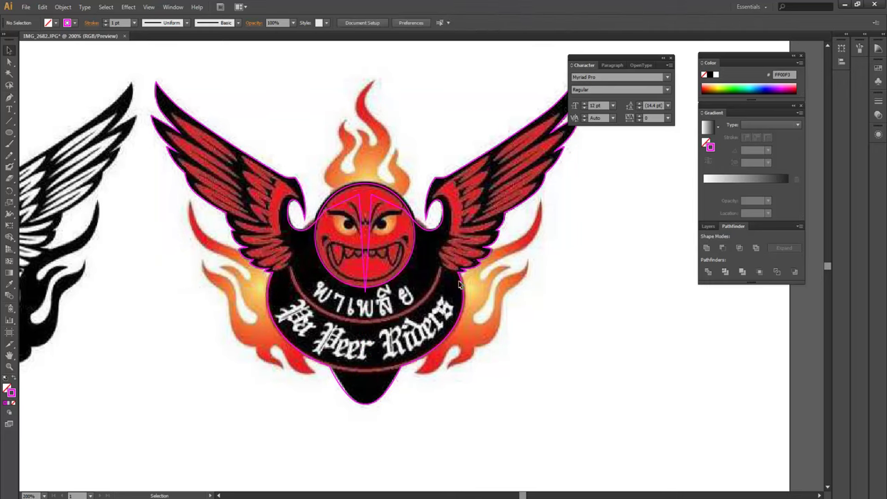
click(368, 292)
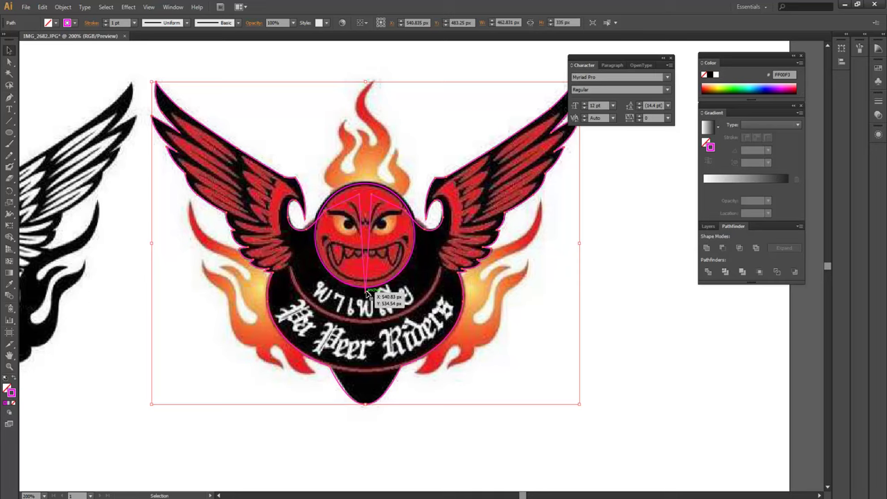
key(p)
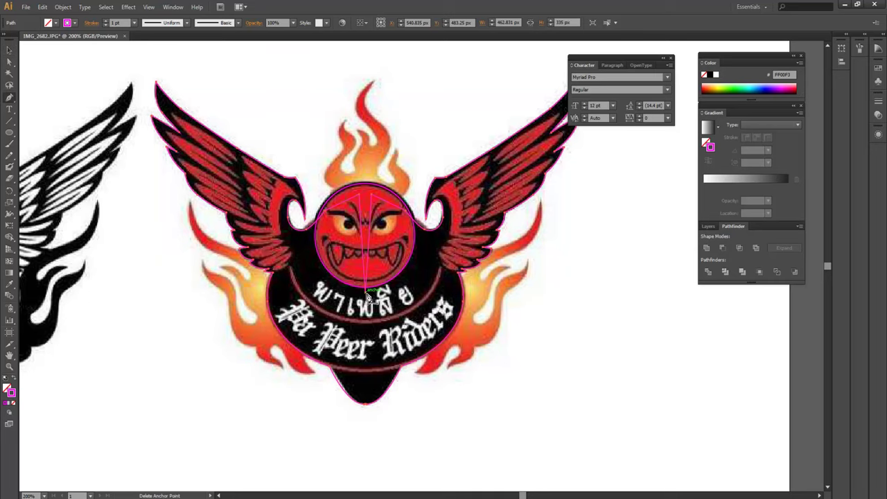
click(368, 292)
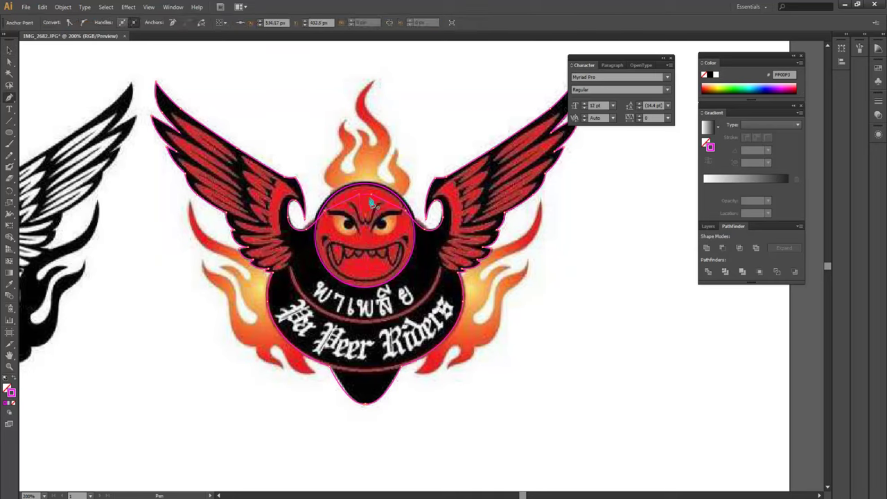
key(v)
click(623, 279)
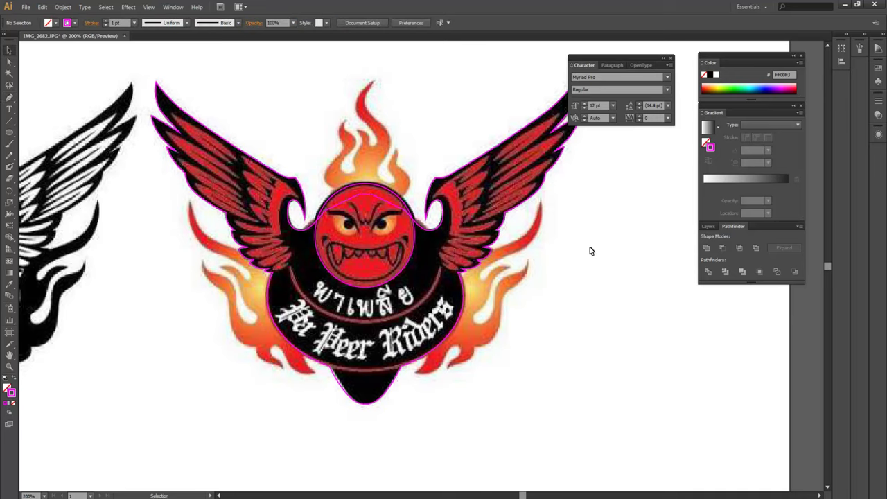
Swap the merged path to a magenta fill to check its shape, then back to a stroke
click(438, 229)
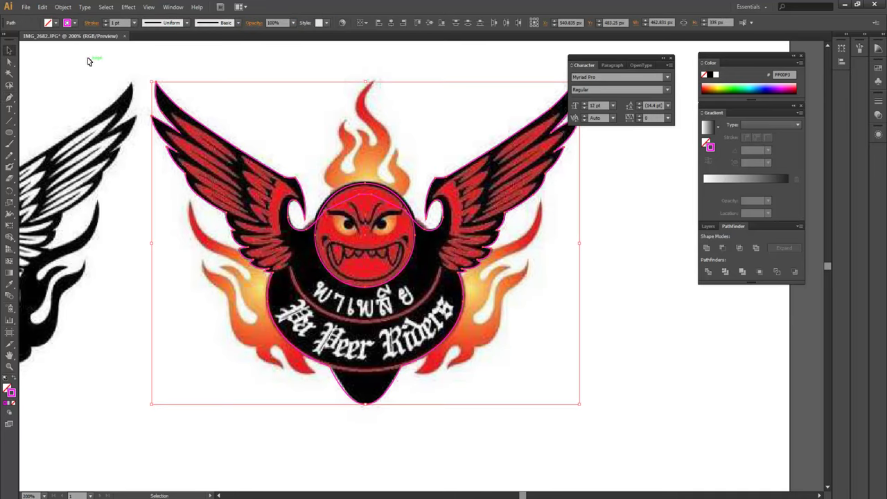
click(13, 380)
click(458, 421)
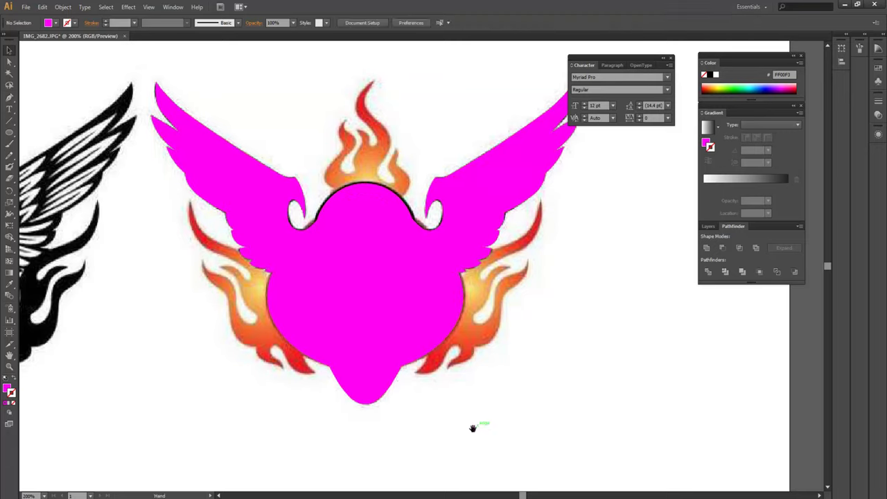
drag(474, 426, 474, 424)
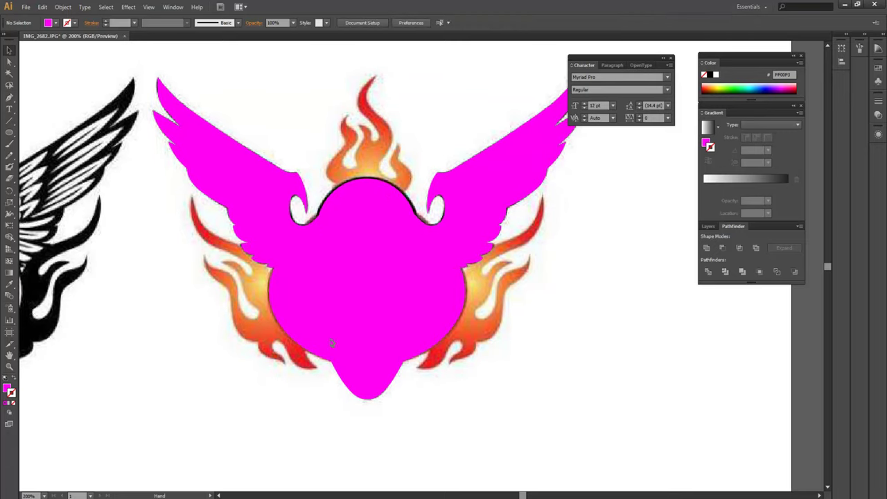
click(359, 247)
click(13, 380)
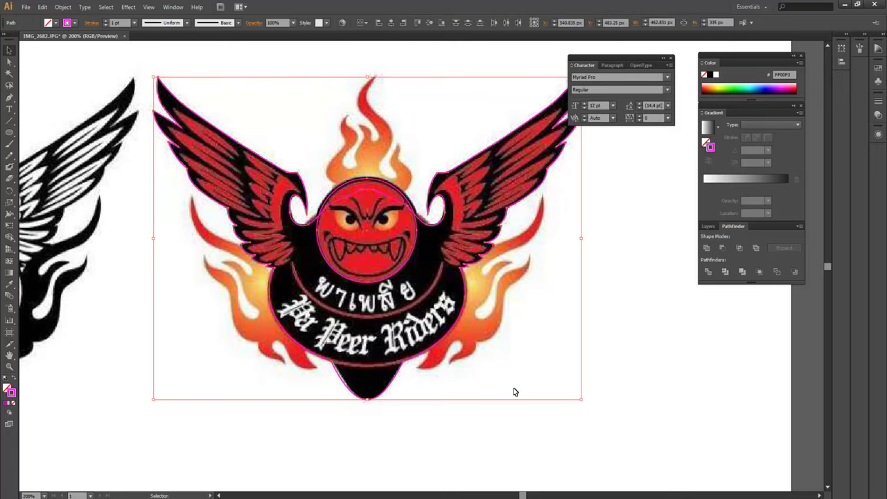
click(555, 361)
Zoom in on the top flame and pen-trace it from the base up to the tallest tongue's sharp tip
drag(608, 317, 610, 289)
key(ctrl+plus)
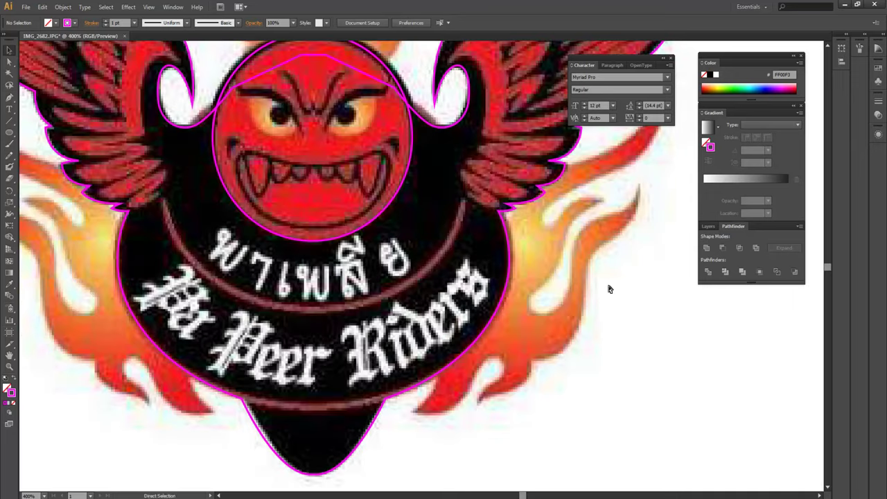
key(ctrl+plus)
drag(602, 325, 613, 457)
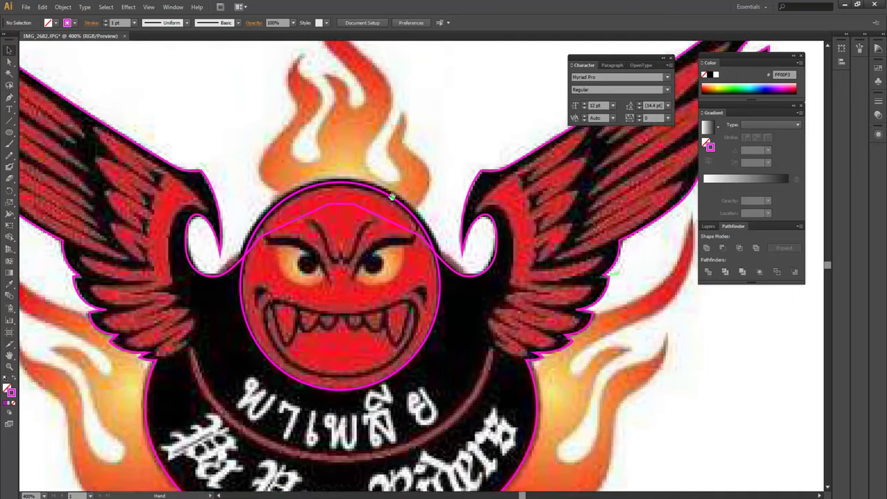
mouse_move(446, 163)
mouse_down()
mouse_move(453, 176)
mouse_move(445, 216)
mouse_up()
key(ctrl+plus)
key(p)
click(412, 353)
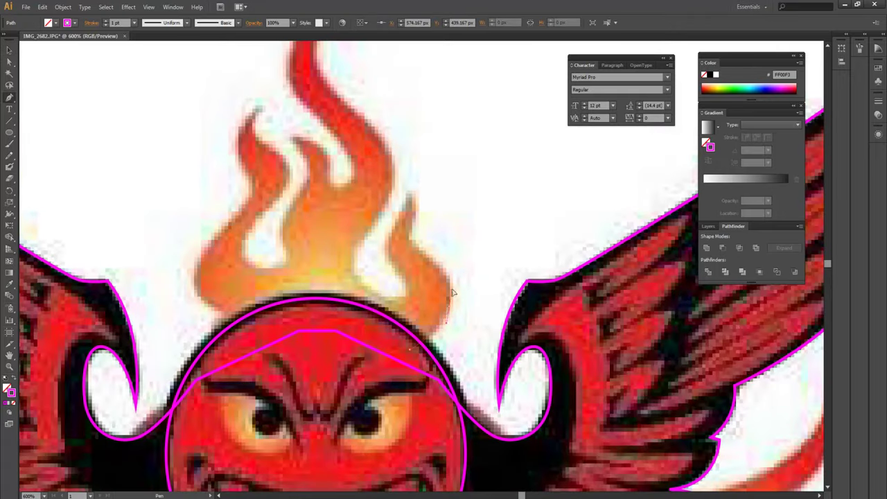
drag(449, 307, 456, 281)
mouse_move(424, 251)
mouse_down()
mouse_move(426, 196)
mouse_move(407, 191)
mouse_up()
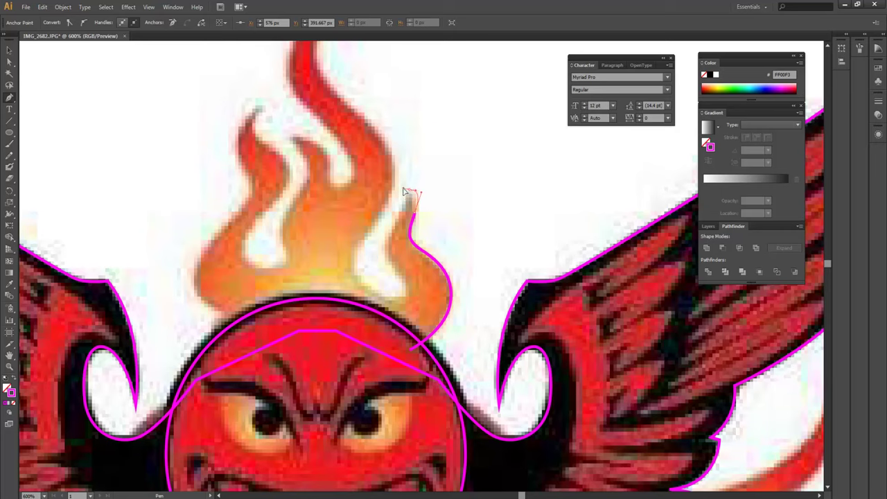
click(412, 192)
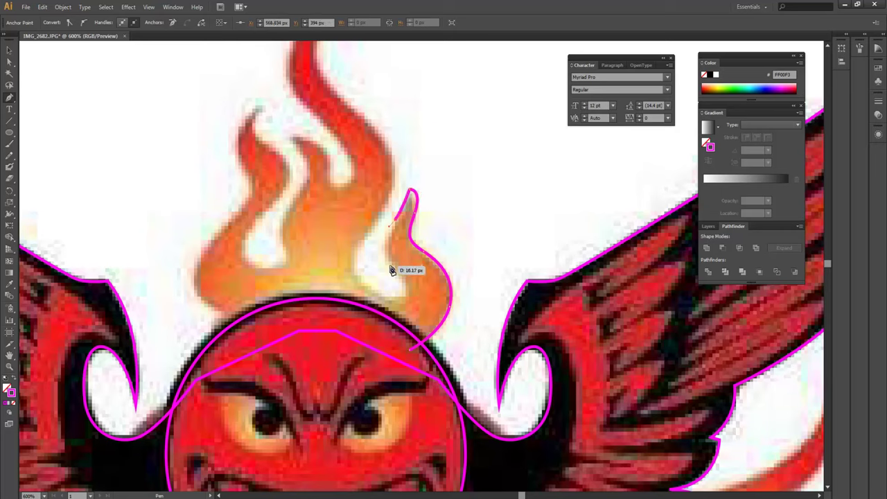
Curve the outline down past the small right tongue and back up toward the middle tongue
drag(393, 263, 416, 287)
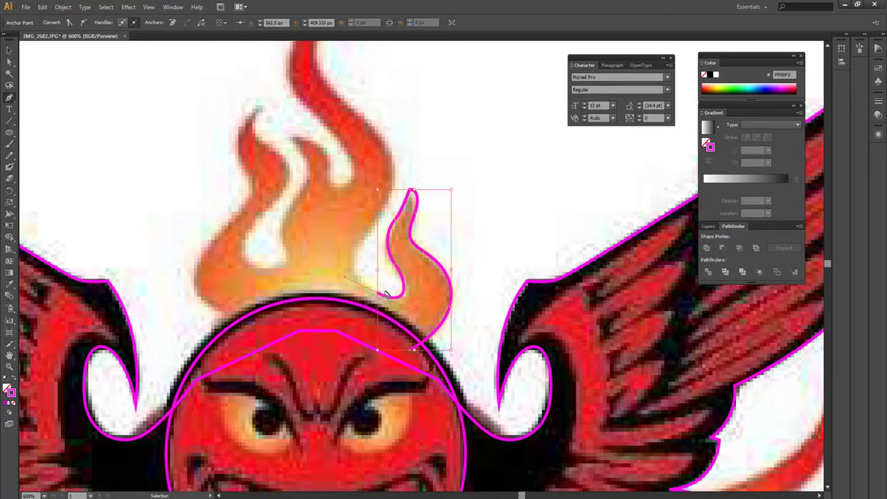
mouse_move(405, 297)
mouse_down()
mouse_move(375, 294)
mouse_move(361, 248)
mouse_up()
click(364, 242)
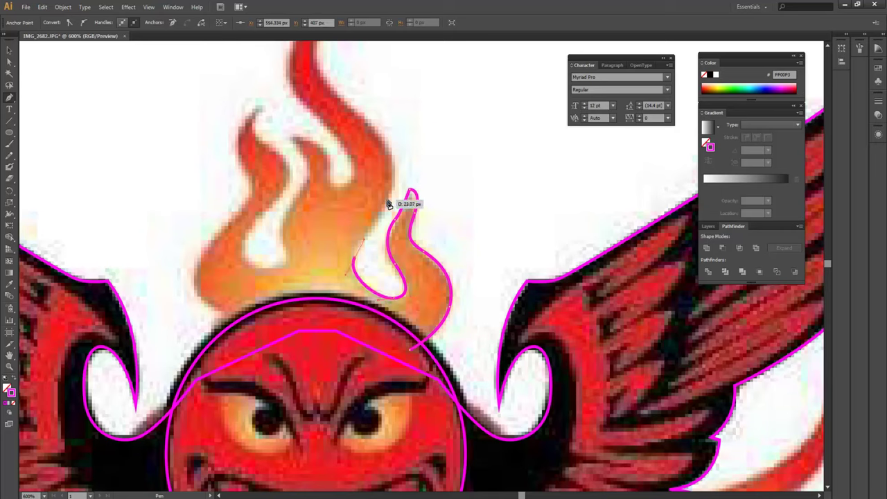
drag(398, 136, 346, 111)
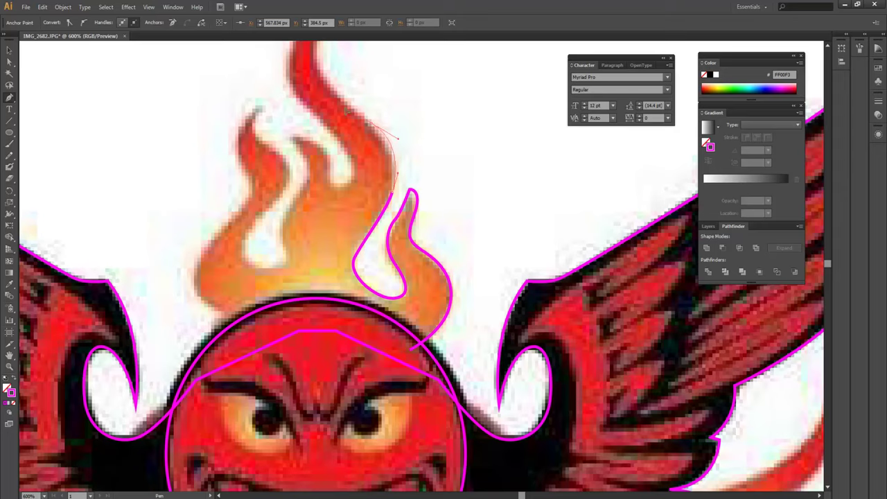
scroll(375, 181, up, 2)
scroll(346, 166, up, 1)
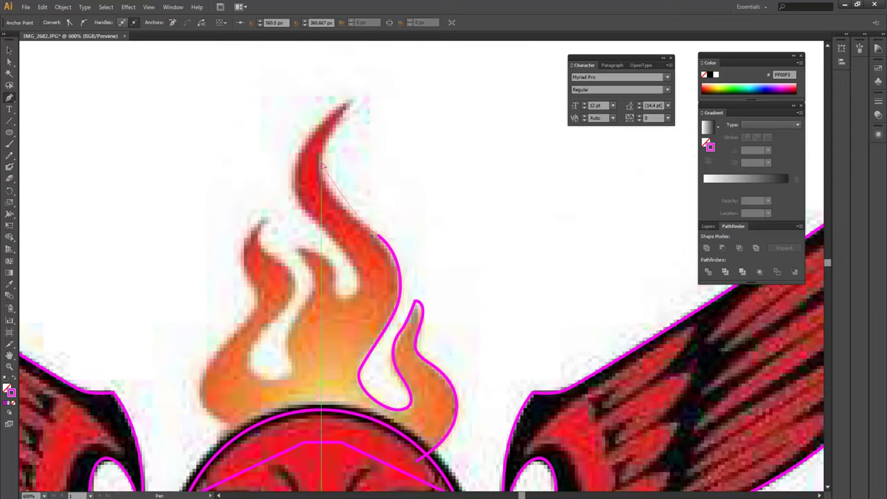
drag(329, 143, 360, 104)
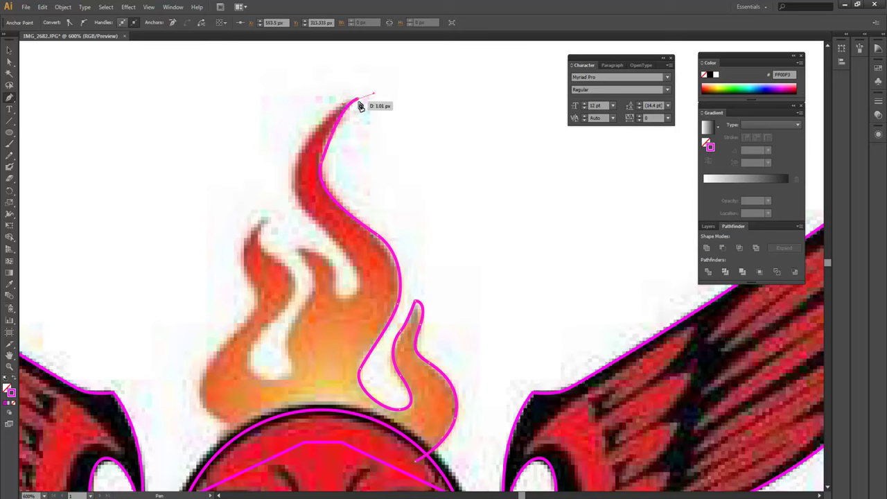
key(ctrl+z)
key(ctrl+z)
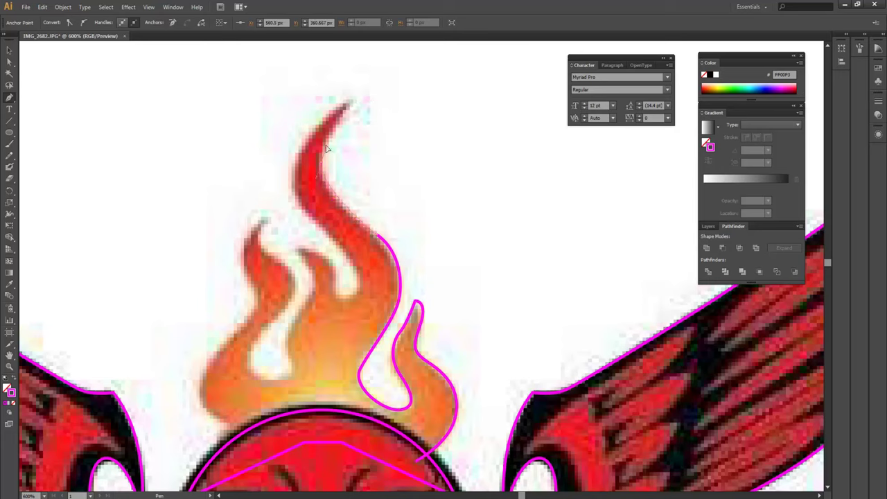
drag(330, 141, 365, 95)
key(ctrl+z)
key(ctrl+z)
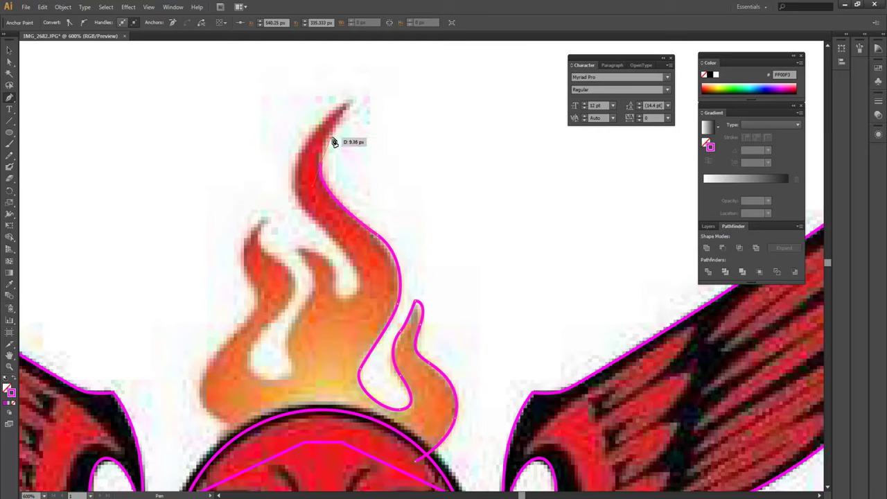
Anchor the middle tongue's tip and run the outline down its left edge into the inner hook
mouse_move(331, 143)
mouse_down()
mouse_move(360, 99)
mouse_move(275, 188)
mouse_up()
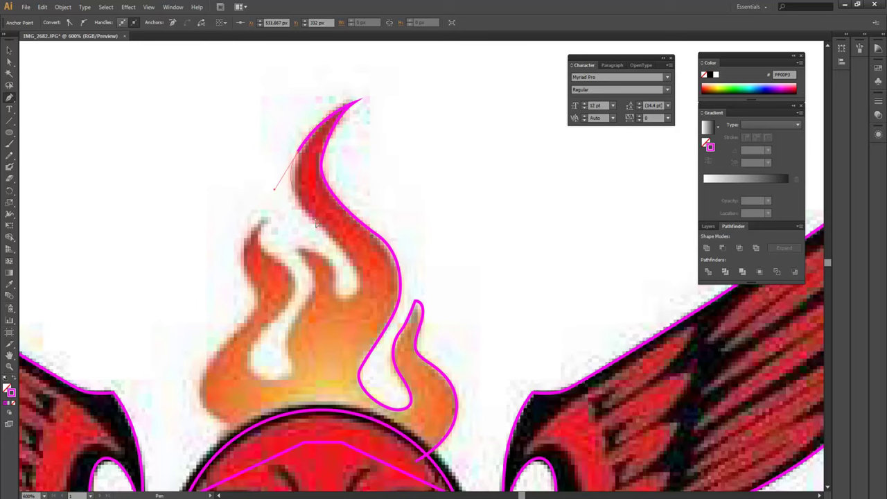
click(331, 237)
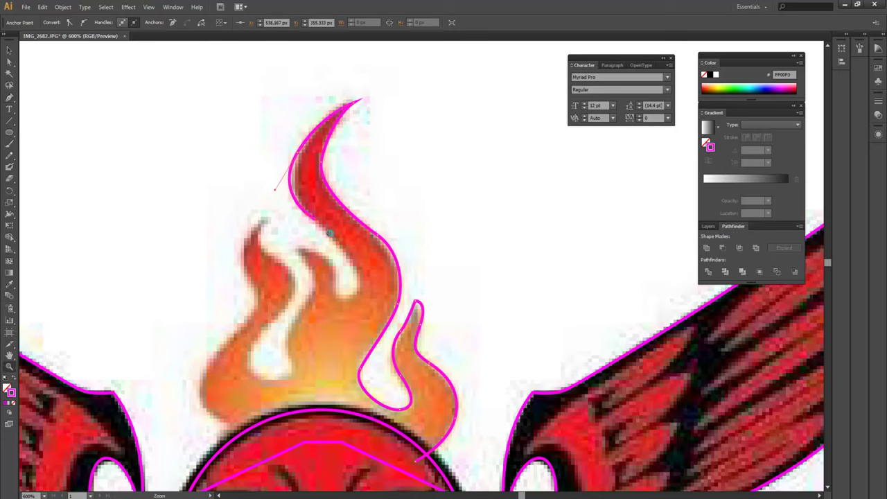
key(ctrl+z)
key(ctrl+z)
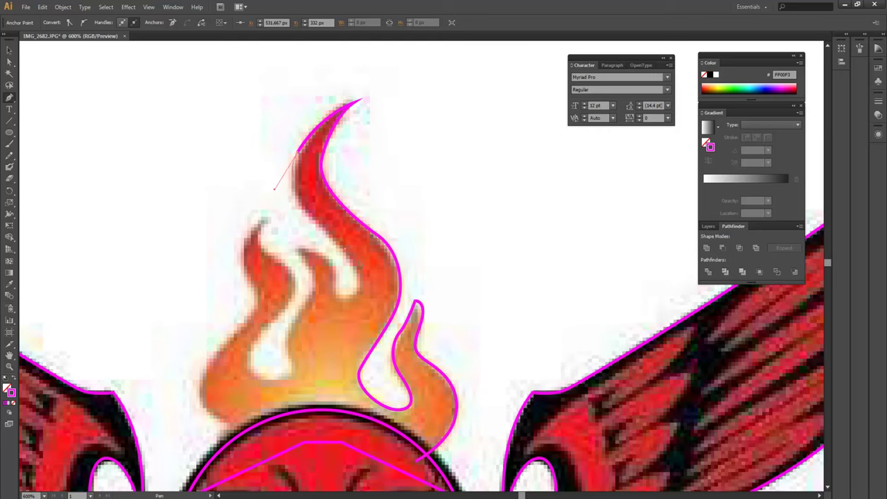
click(344, 247)
click(346, 300)
ctrl+click(347, 284)
click(339, 267)
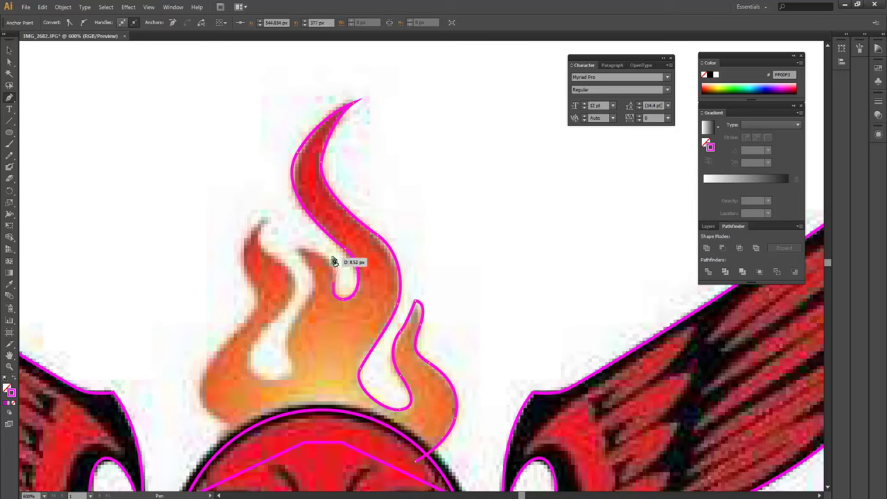
drag(298, 246, 280, 248)
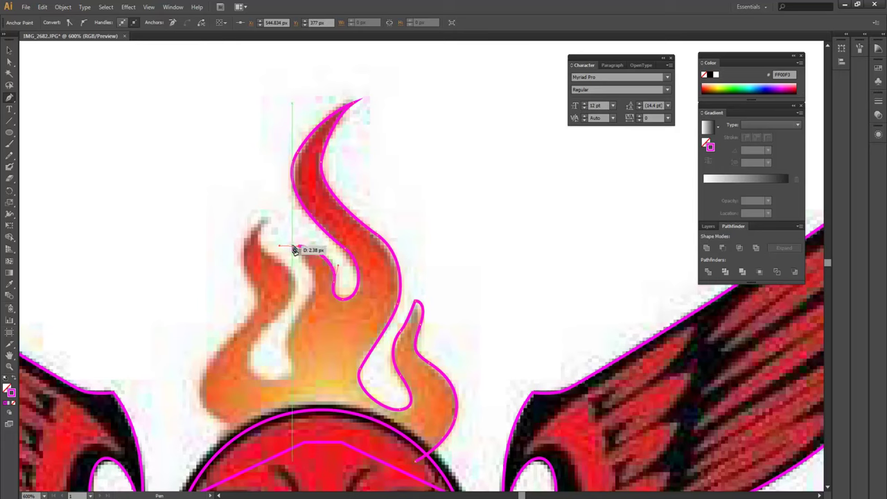
ctrl+click(315, 256)
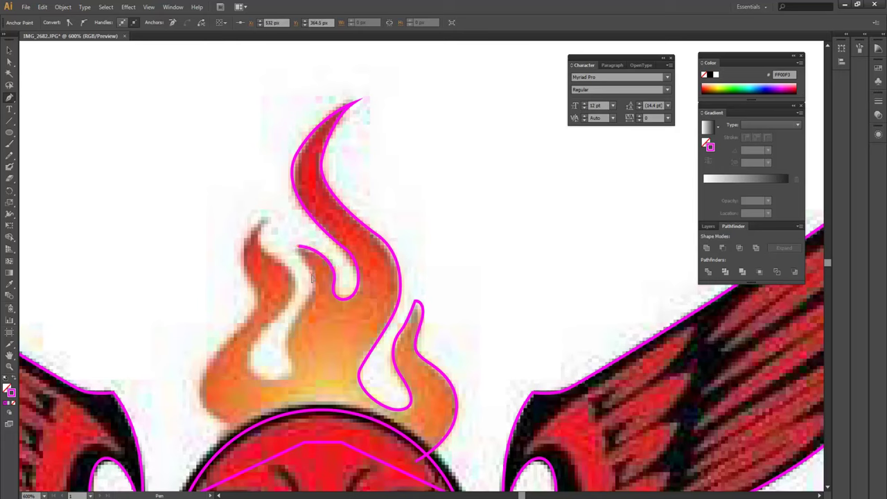
drag(312, 279, 303, 303)
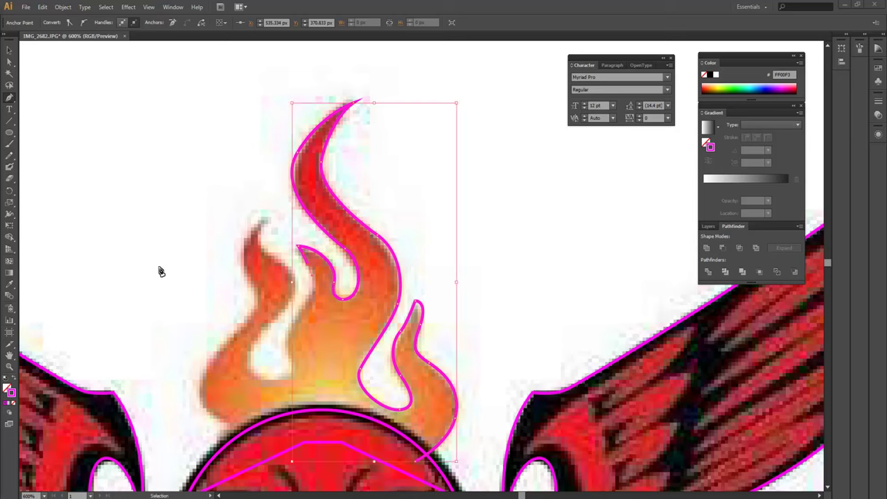
At 1200% zoom, curve the outline down the hook's inner edge and up the left tongue
drag(361, 208, 441, 132)
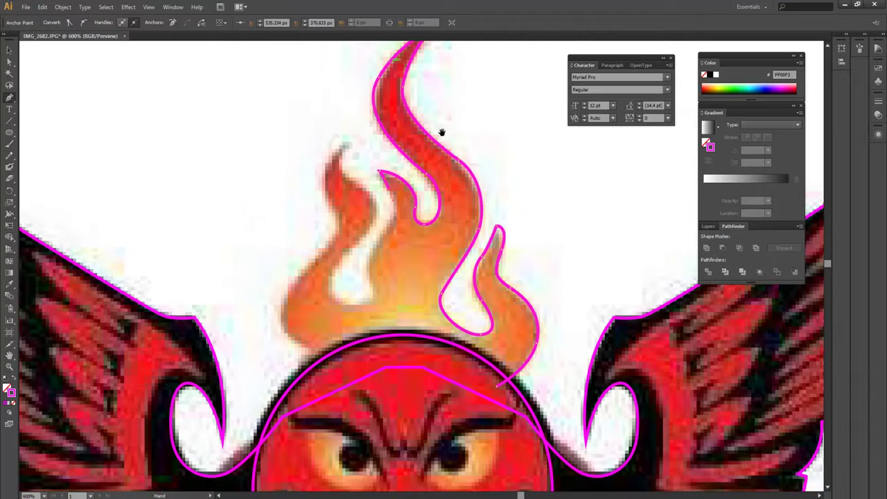
key(ctrl+equal)
key(ctrl+equal)
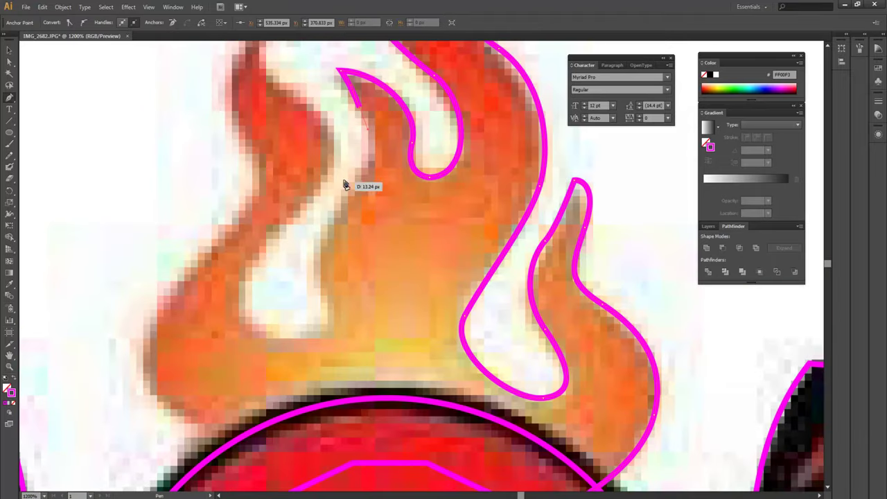
drag(344, 185, 327, 225)
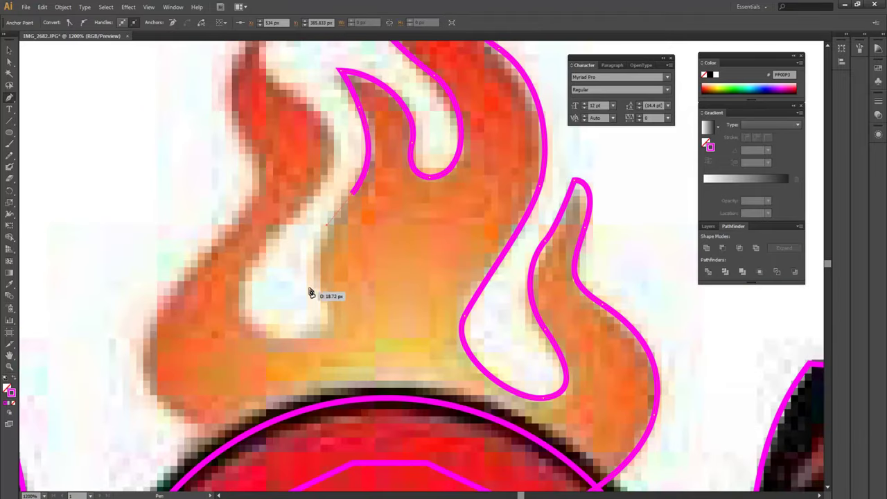
mouse_move(324, 291)
mouse_down()
mouse_move(332, 339)
mouse_move(245, 299)
mouse_move(237, 281)
mouse_up()
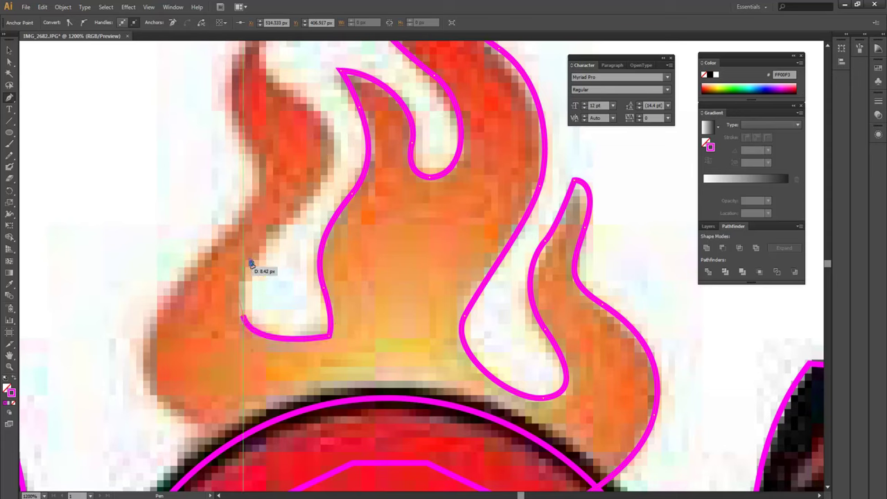
mouse_move(268, 256)
mouse_down()
mouse_move(280, 229)
mouse_move(299, 220)
mouse_up()
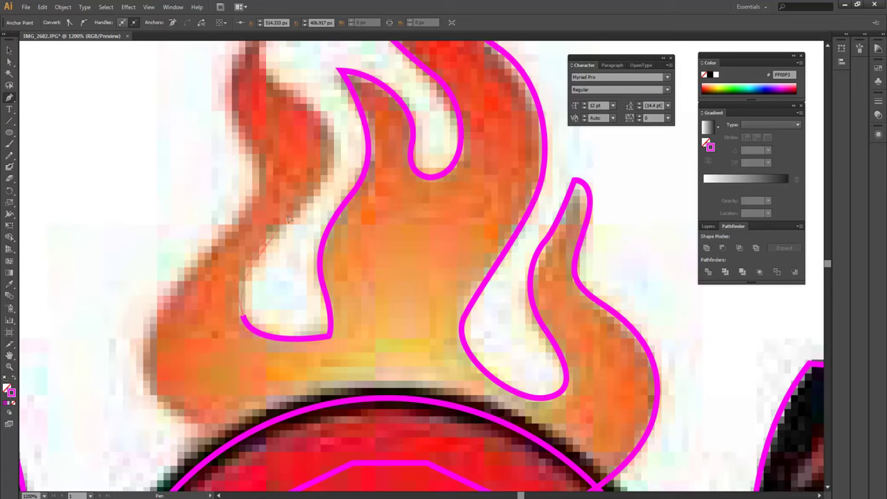
key(ctrl+z)
drag(286, 220, 329, 151)
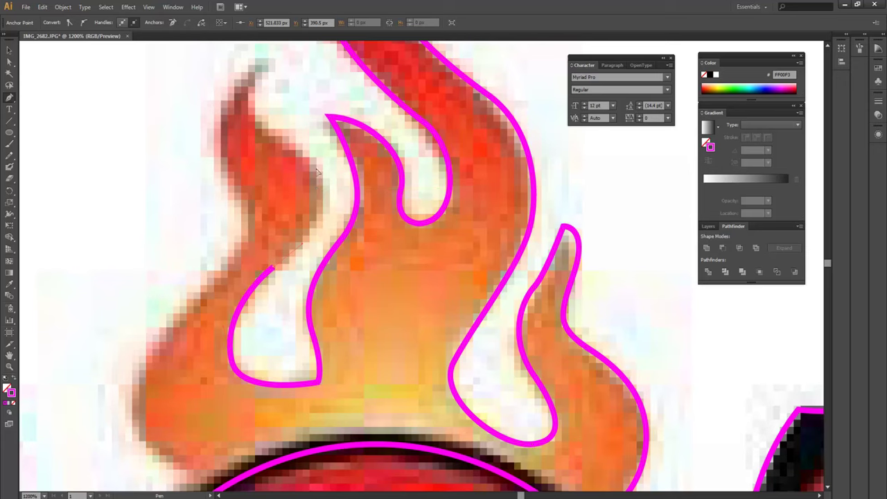
mouse_move(291, 142)
mouse_down()
mouse_move(252, 104)
mouse_move(271, 61)
mouse_up()
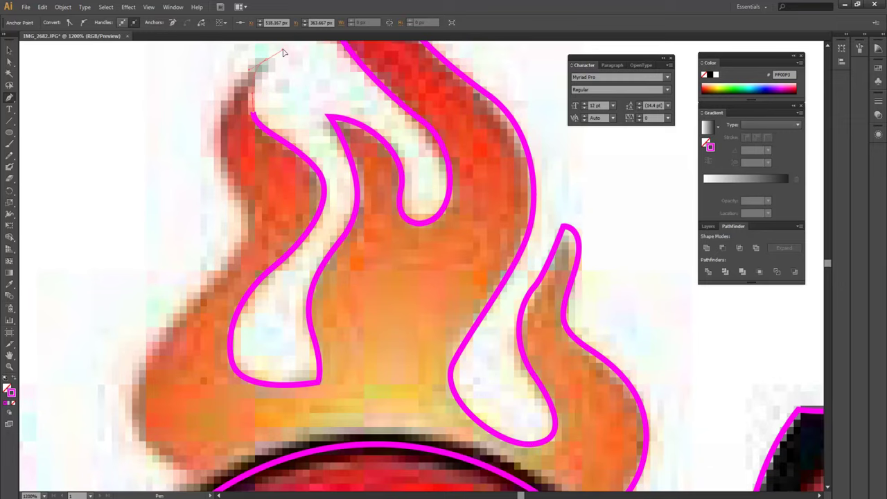
Trace around the left tongue's pointed tip and down the flame's outer left edge
scroll(277, 69, up, 3)
click(256, 213)
drag(252, 208, 270, 154)
click(263, 161)
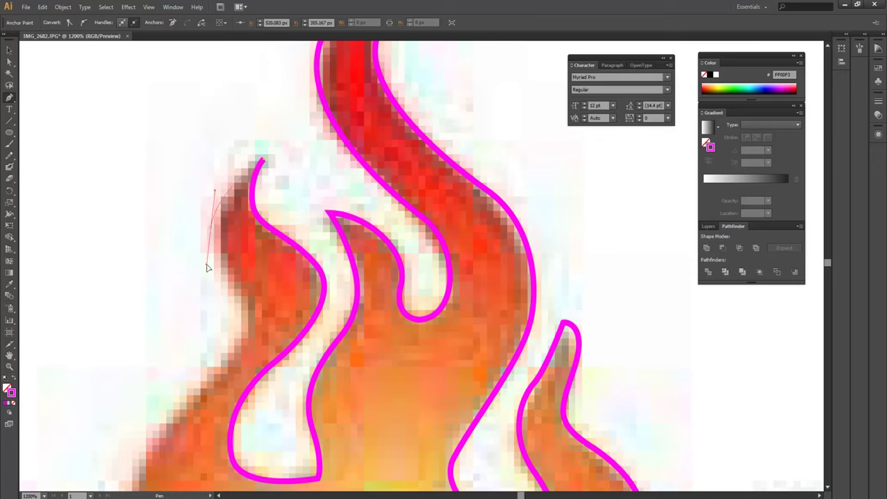
drag(209, 227, 206, 265)
scroll(222, 250, down, 3)
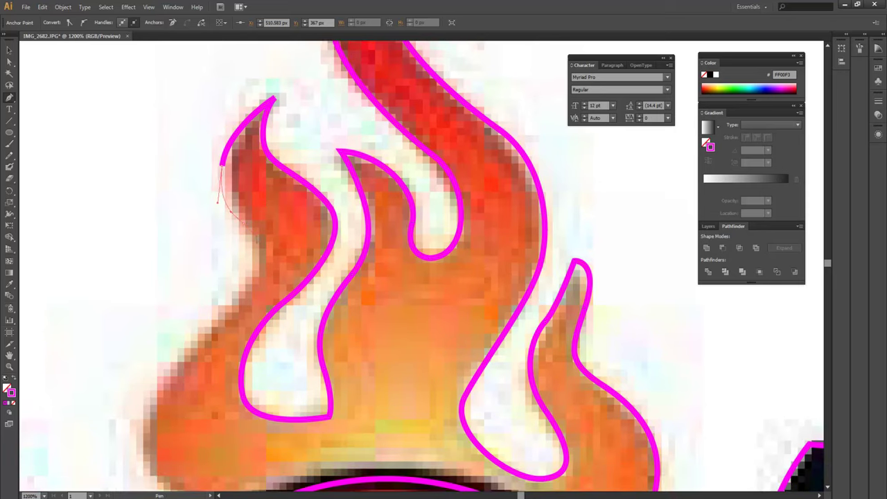
drag(243, 295, 223, 321)
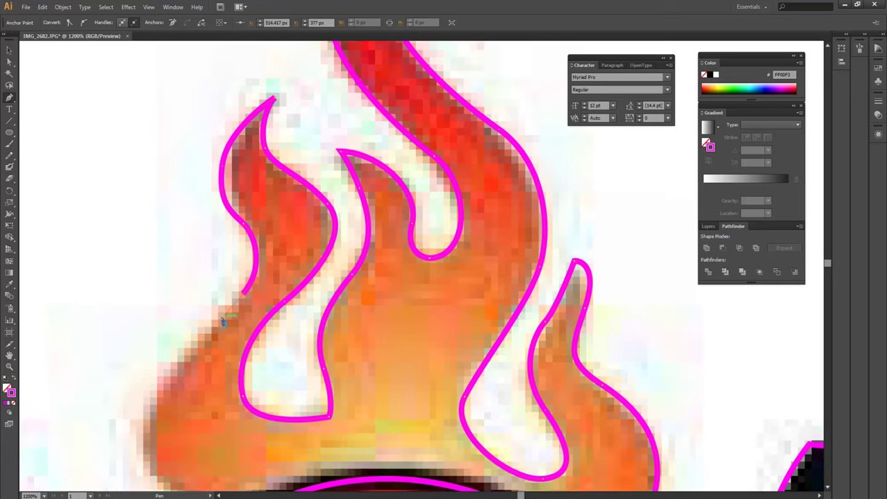
scroll(223, 321, down, 5)
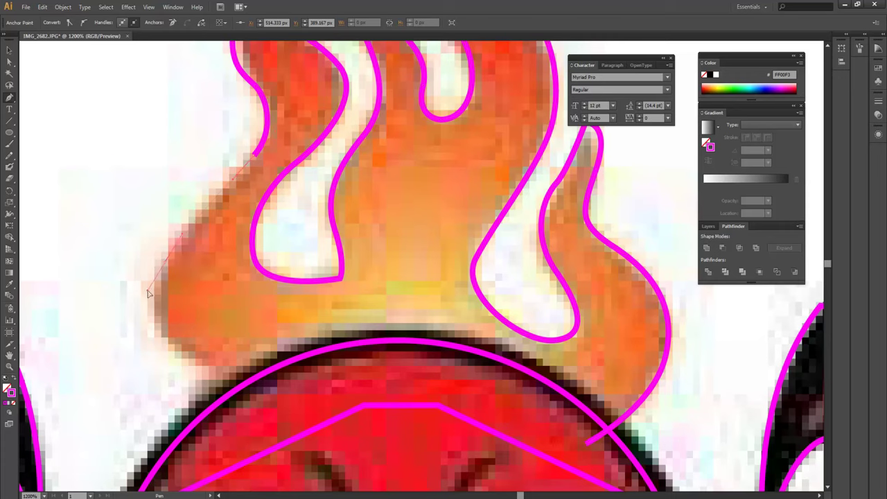
click(147, 294)
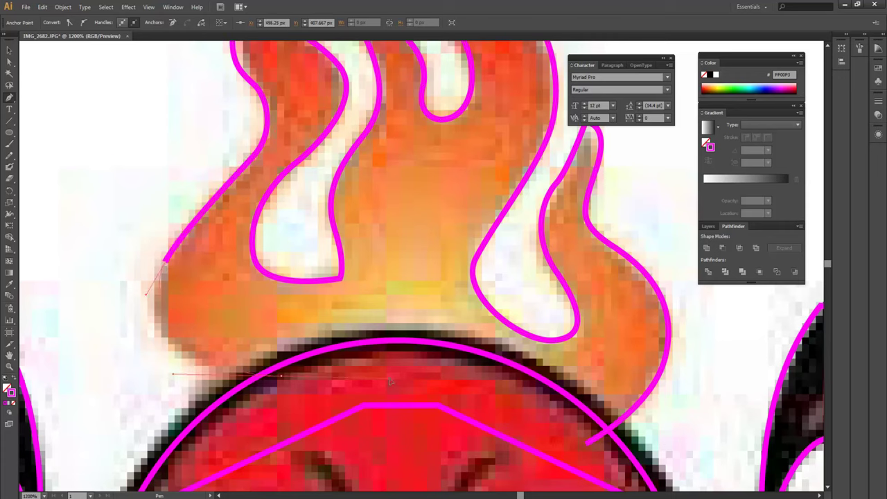
Bring the outline down to the head and join it to the starting point, then zoom out
drag(390, 382, 416, 373)
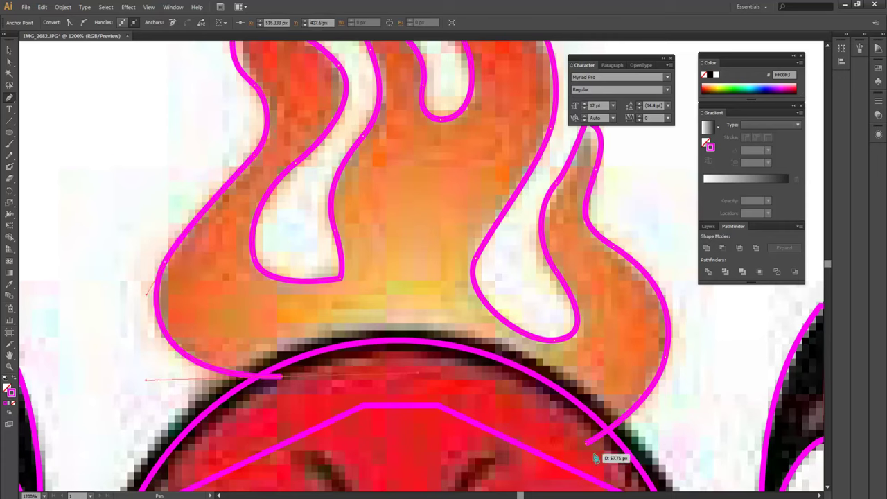
drag(595, 458, 586, 448)
drag(375, 402, 367, 409)
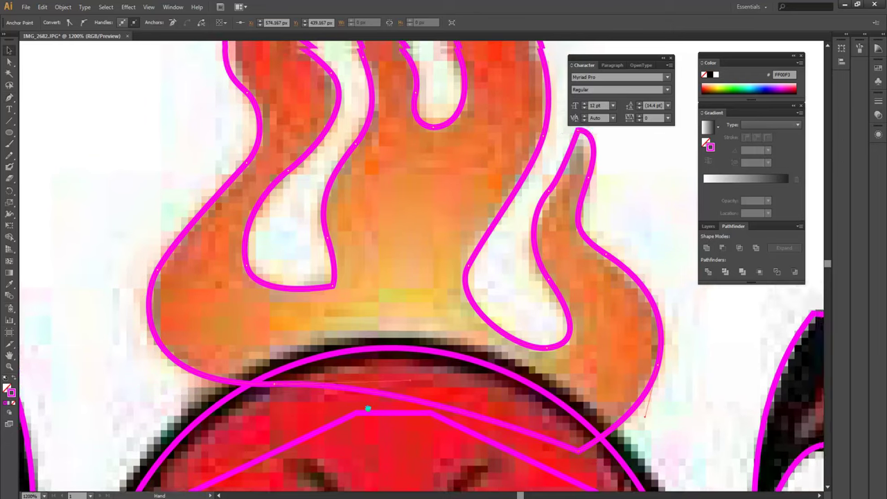
key(ctrl+minus)
key(ctrl+minus)
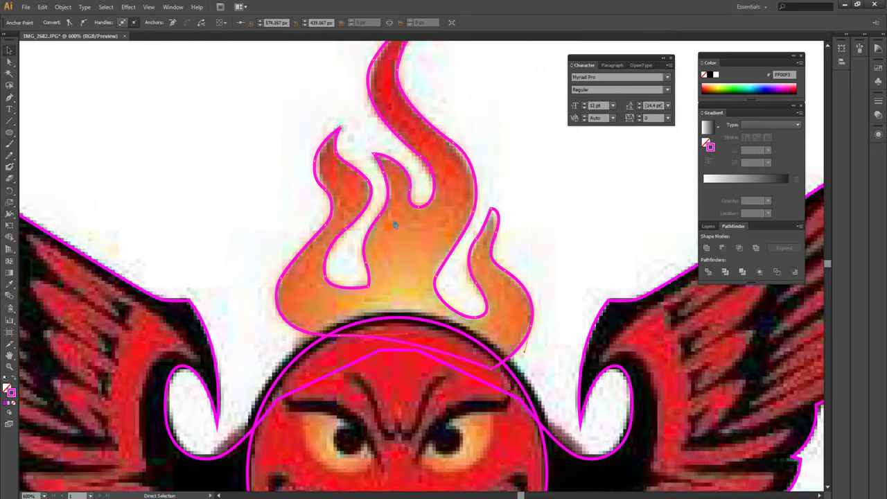
key(ctrl+minus)
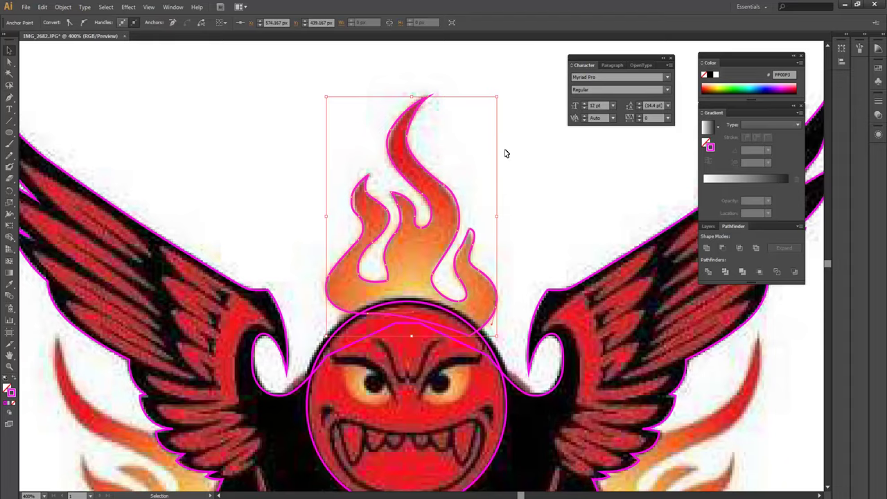
Zoom in on the right flame and start a new pen path on the wing edge
click(566, 155)
drag(566, 154, 396, 104)
drag(486, 263, 389, 166)
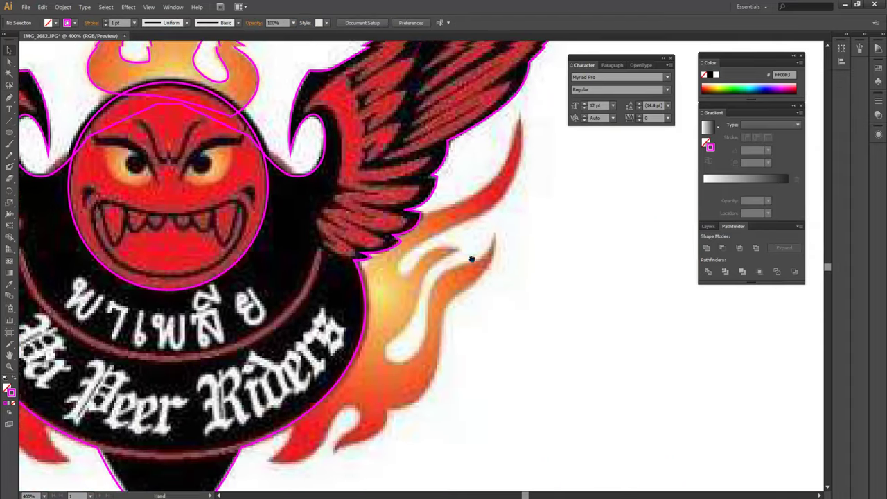
key(ctrl+plus)
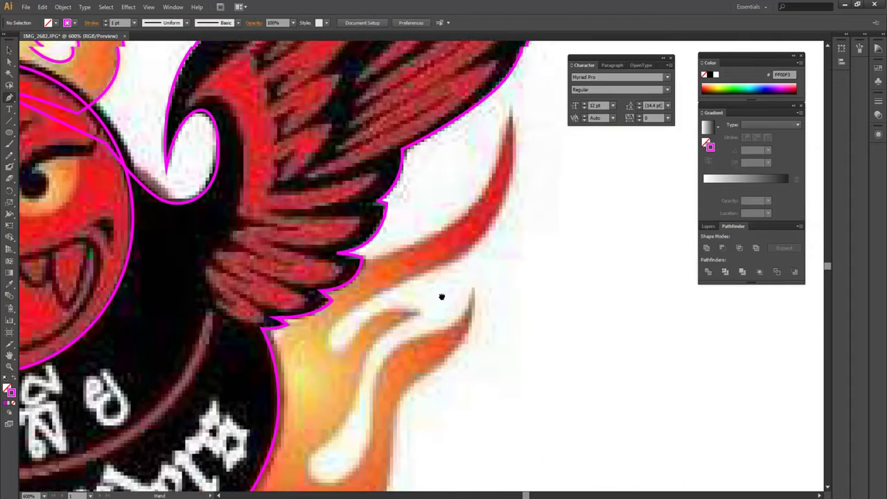
drag(442, 297, 410, 336)
click(304, 301)
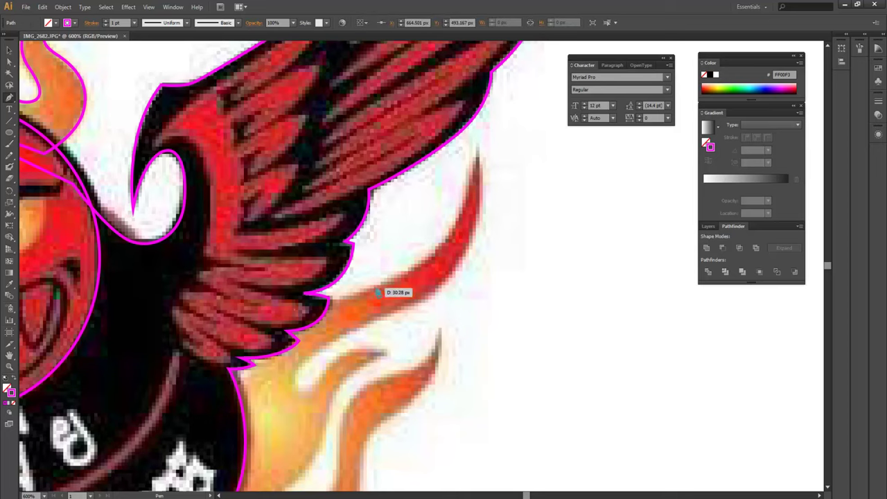
drag(325, 304, 375, 289)
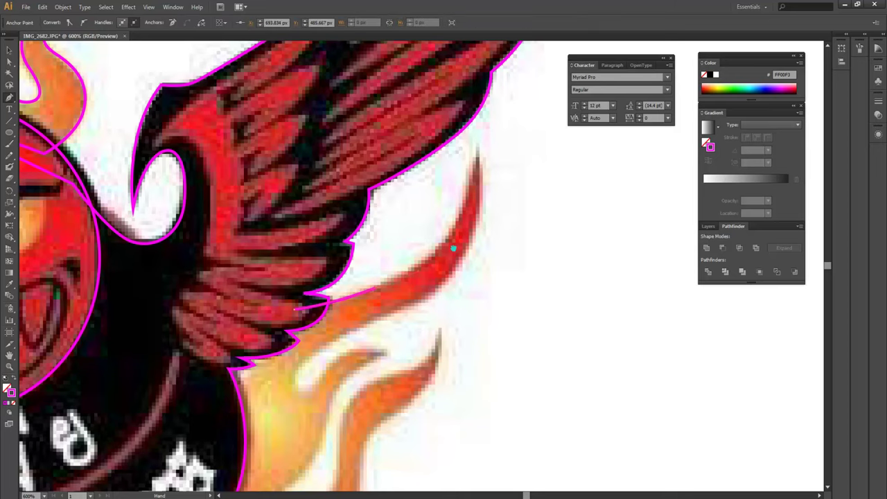
Trace along the flame's lower edge to the upper tongue tip, then down into the inner curl
click(423, 280)
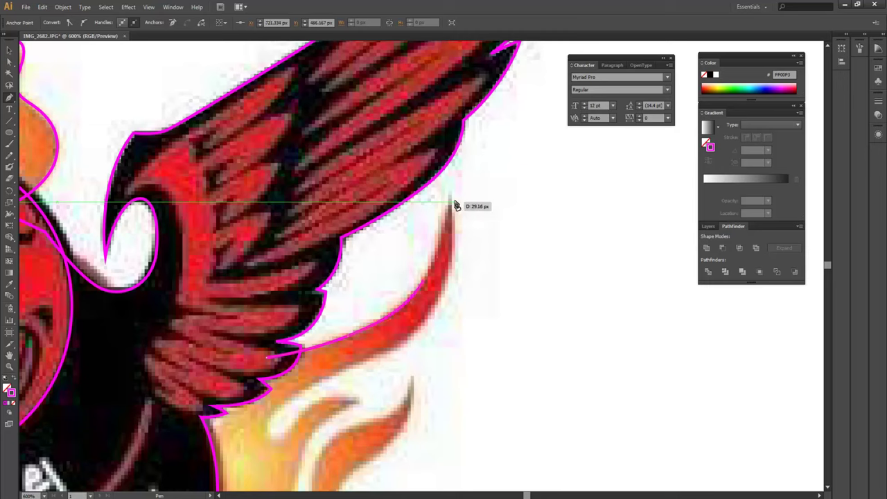
click(450, 196)
click(441, 302)
mouse_move(442, 302)
mouse_down()
mouse_move(421, 332)
mouse_move(356, 377)
mouse_up()
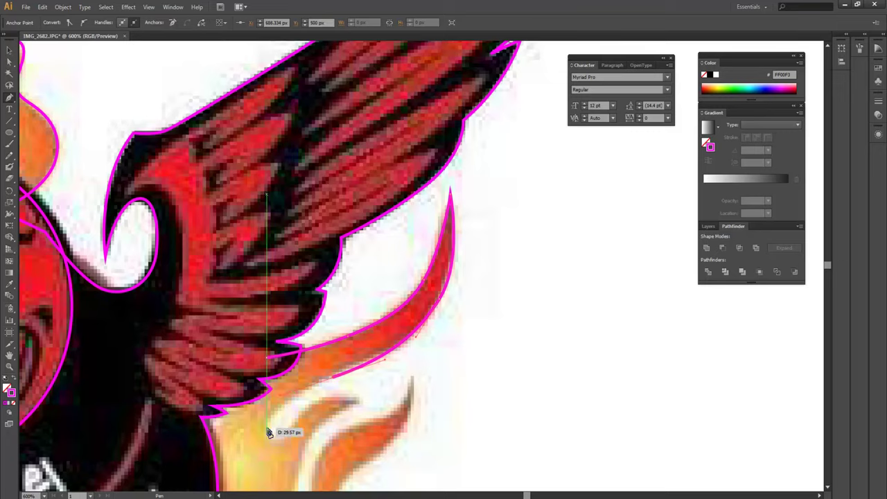
drag(318, 403, 333, 348)
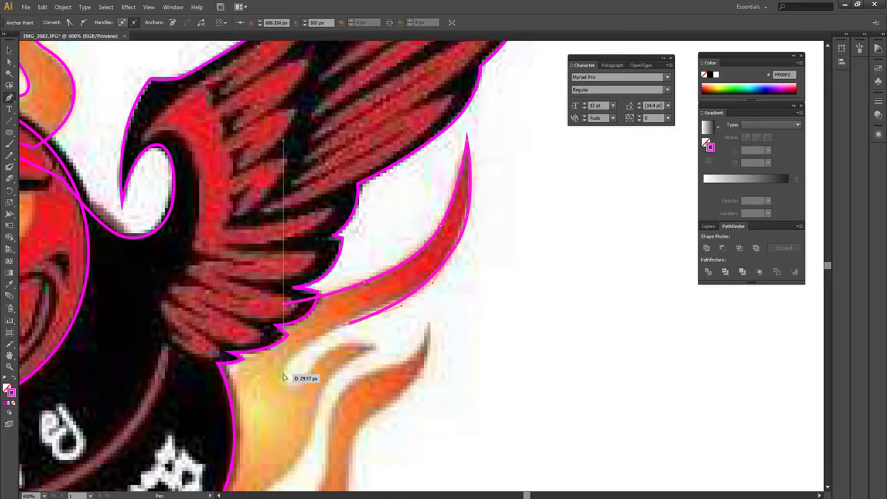
drag(284, 381, 302, 382)
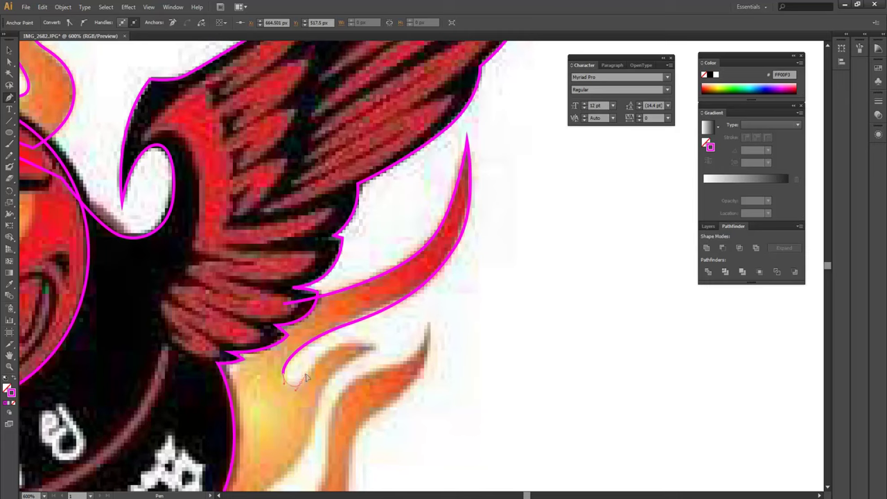
drag(377, 347, 392, 357)
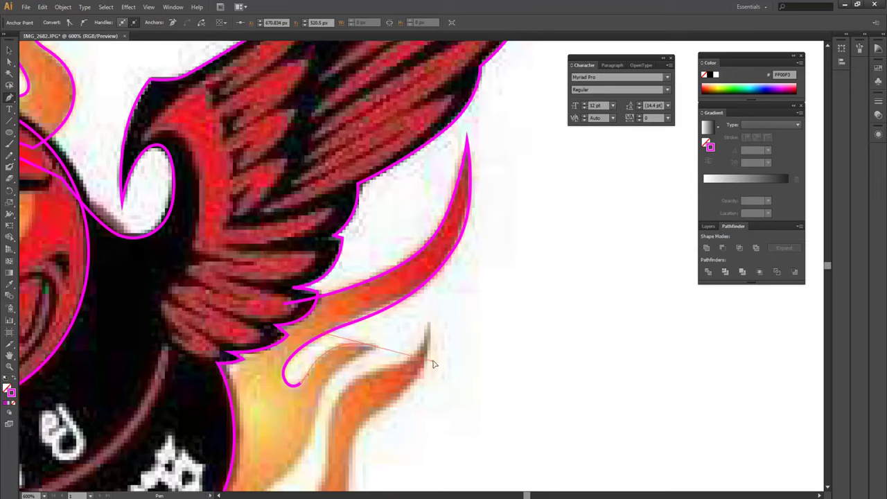
drag(433, 363, 379, 351)
scroll(371, 326, down, 3)
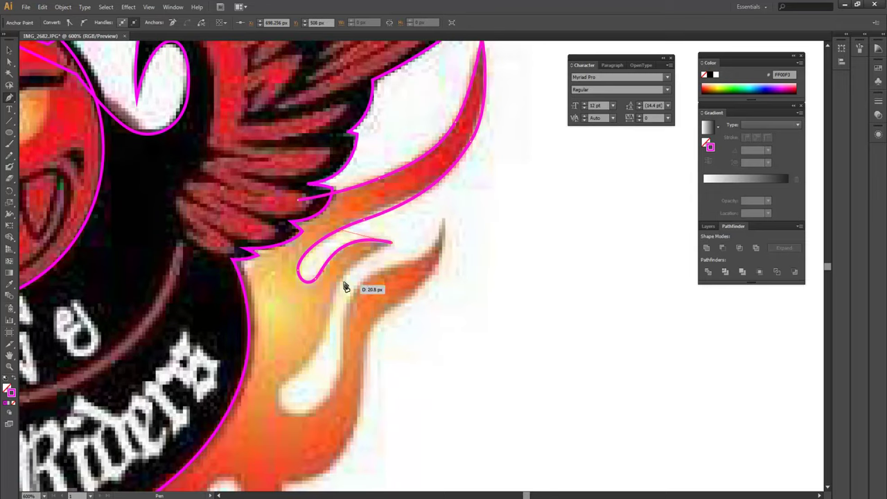
Carry the outline across the inner curl and down to the bottom of the lower loop
drag(345, 287, 331, 312)
mouse_move(327, 348)
mouse_down()
mouse_move(305, 365)
mouse_move(296, 411)
mouse_up()
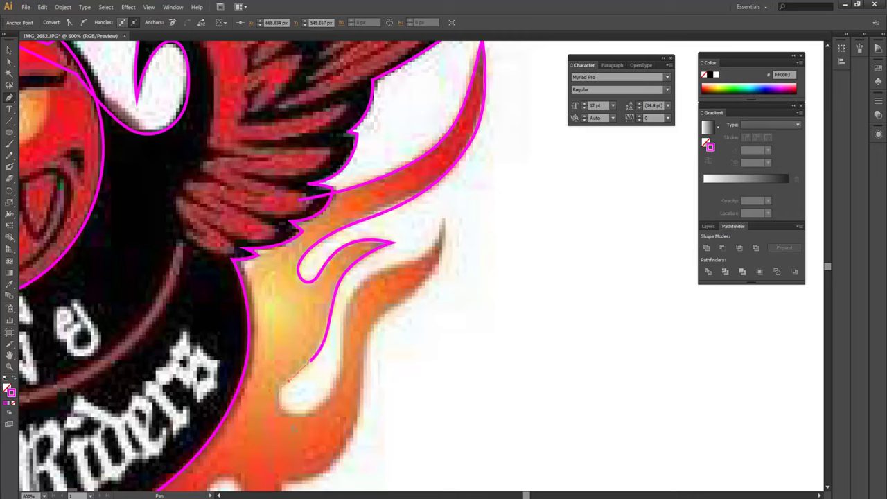
drag(281, 409, 350, 392)
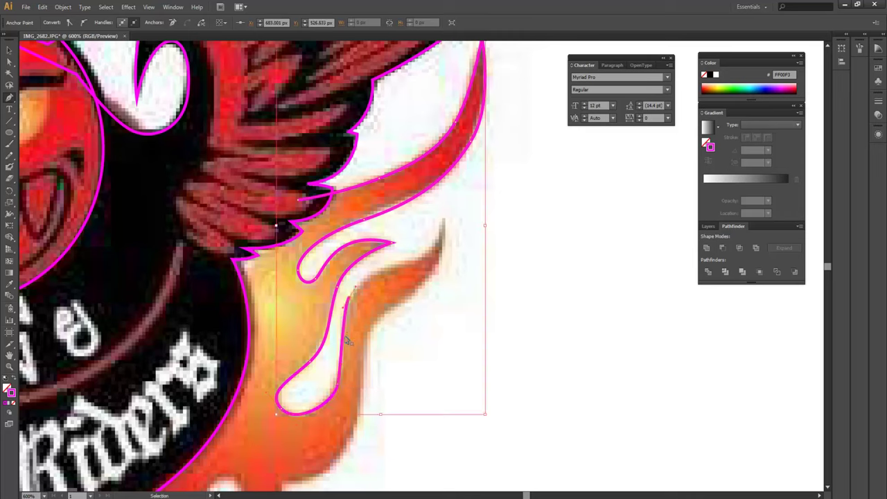
key(ctrl+z)
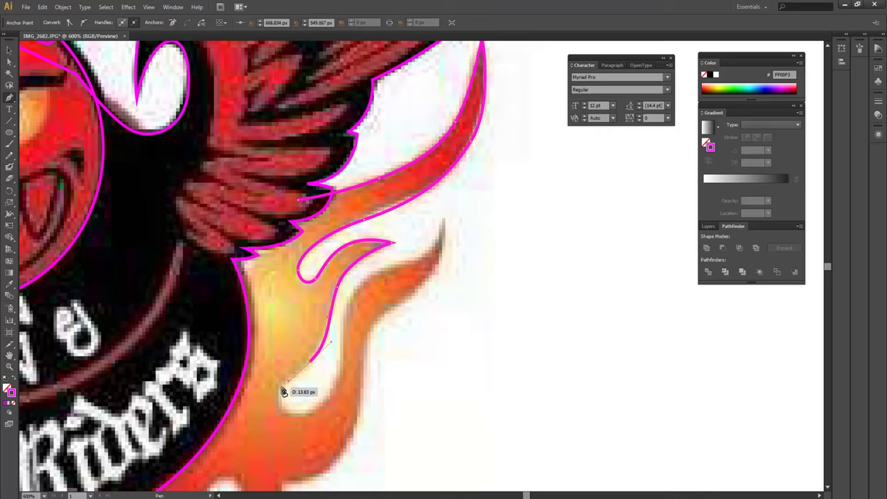
drag(285, 411, 284, 395)
key(ctrl+z)
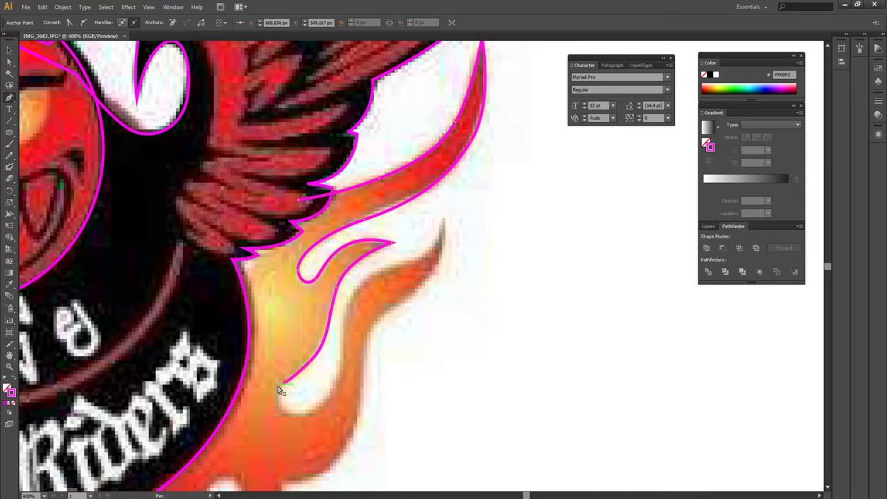
drag(278, 386, 299, 416)
drag(289, 414, 339, 374)
Climb the loop's right edge to the second flame tip and turn back down
click(339, 376)
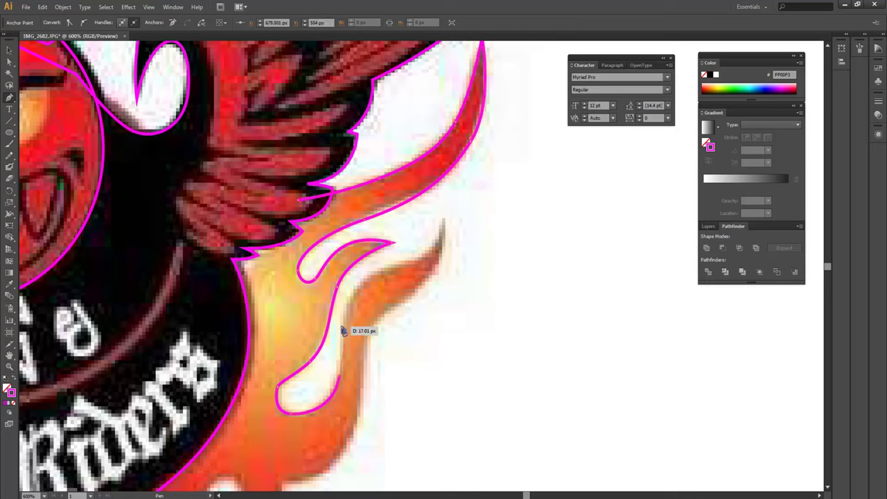
click(342, 320)
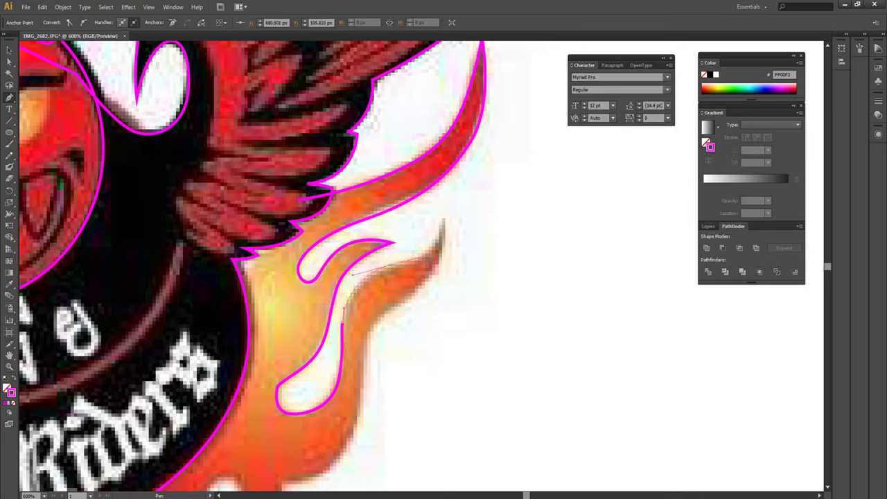
drag(437, 251, 446, 199)
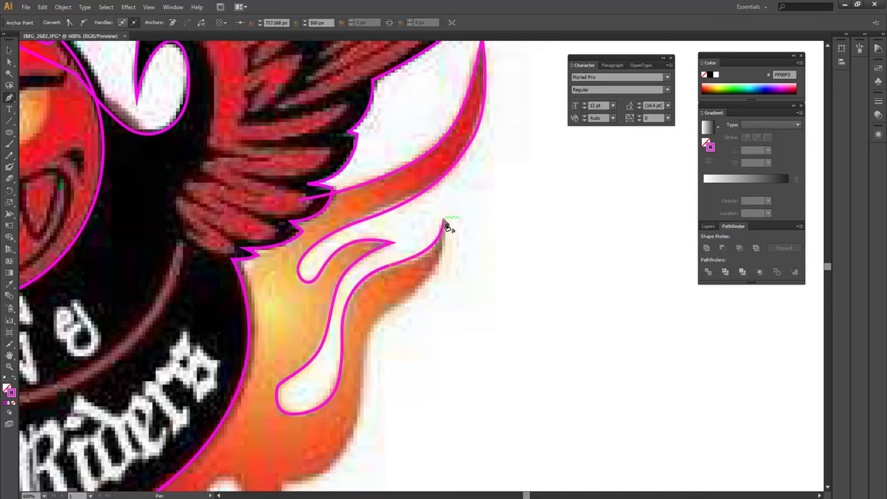
drag(408, 303, 368, 340)
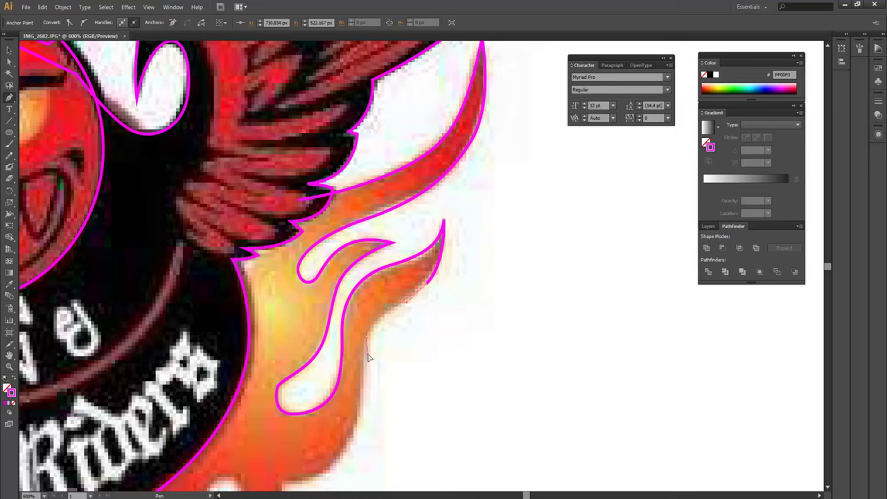
Extend the outline down the flame's outer edge, redoing missteps, and zoom in on the lower tips
scroll(376, 416, down, 2)
scroll(382, 291, down, 3)
drag(379, 287, 365, 299)
drag(331, 341, 328, 339)
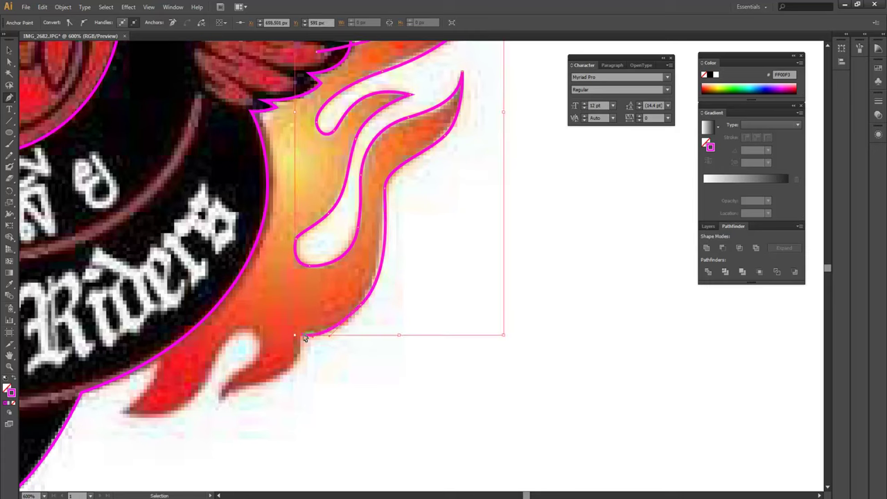
key(ctrl+z)
key(ctrl+z)
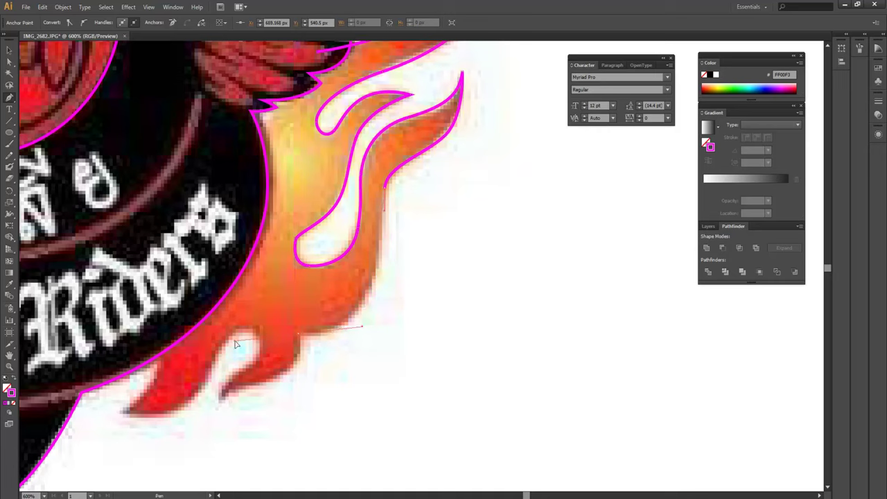
key(ctrl+z)
click(380, 275)
key(ctrl+z)
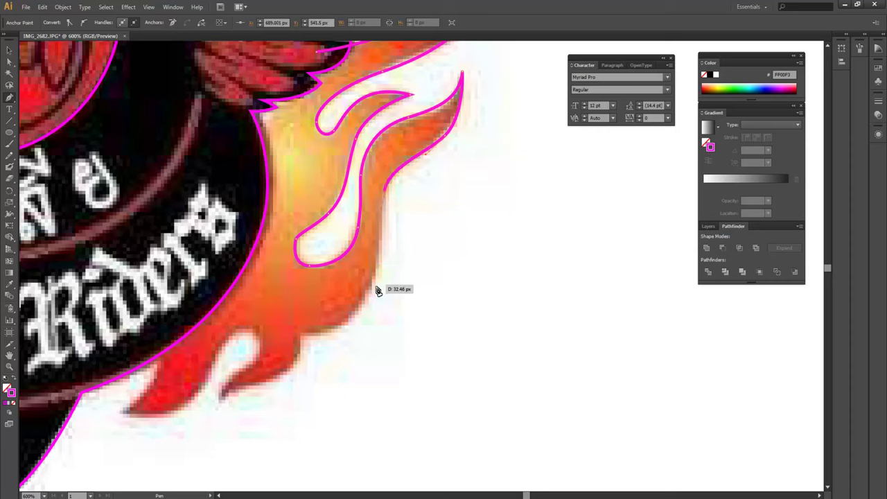
drag(352, 323, 304, 338)
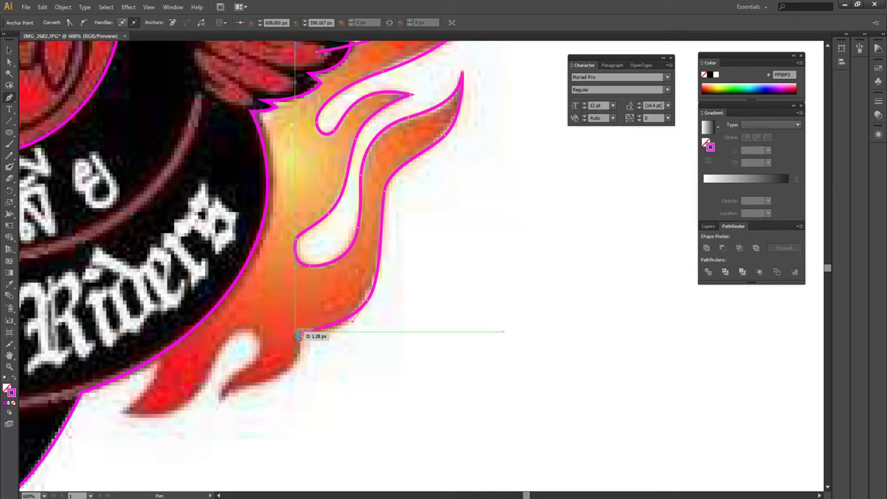
drag(302, 337, 344, 320)
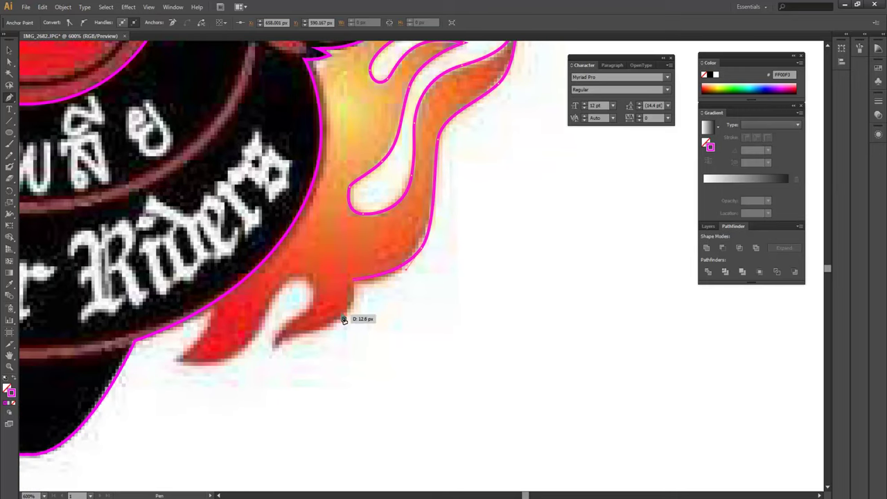
key(ctrl+equal)
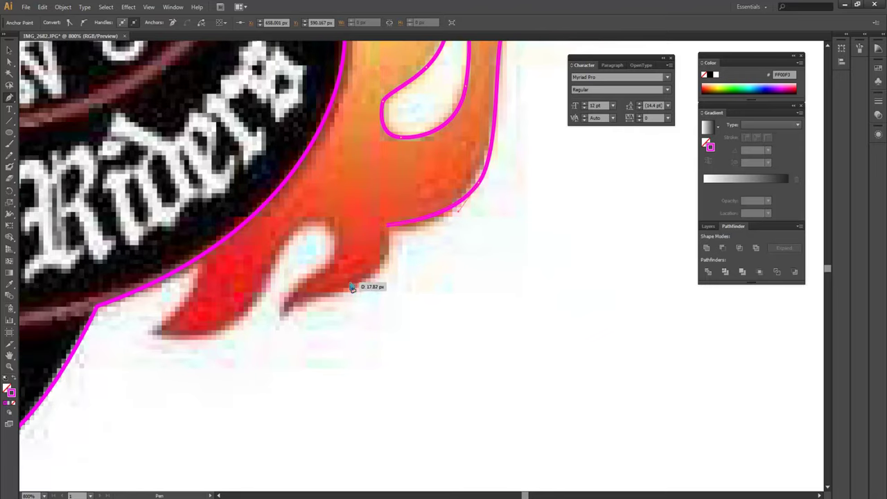
Trace around the lower tongue tip and the leftmost sharp tip, heading back up along the body
drag(300, 307, 283, 321)
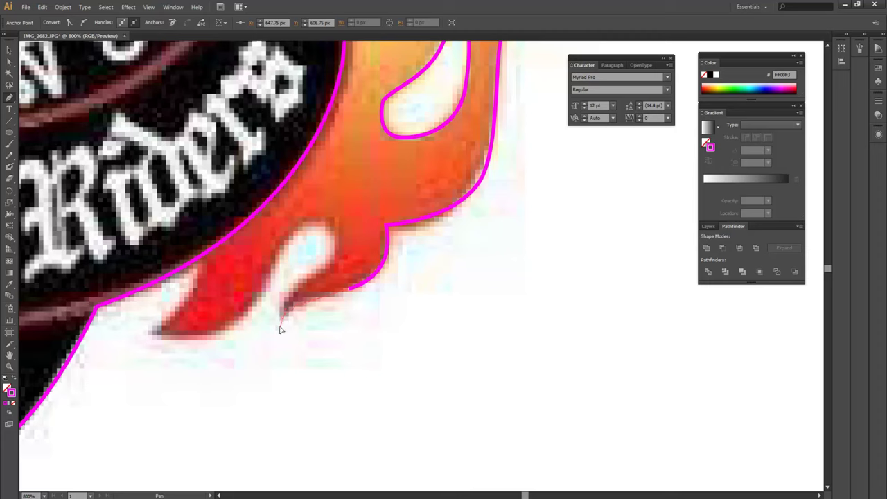
drag(283, 317, 301, 284)
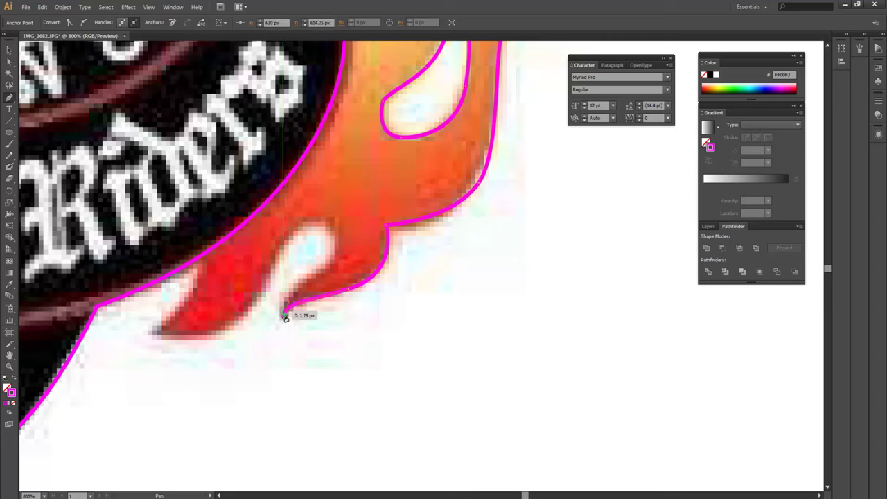
click(302, 279)
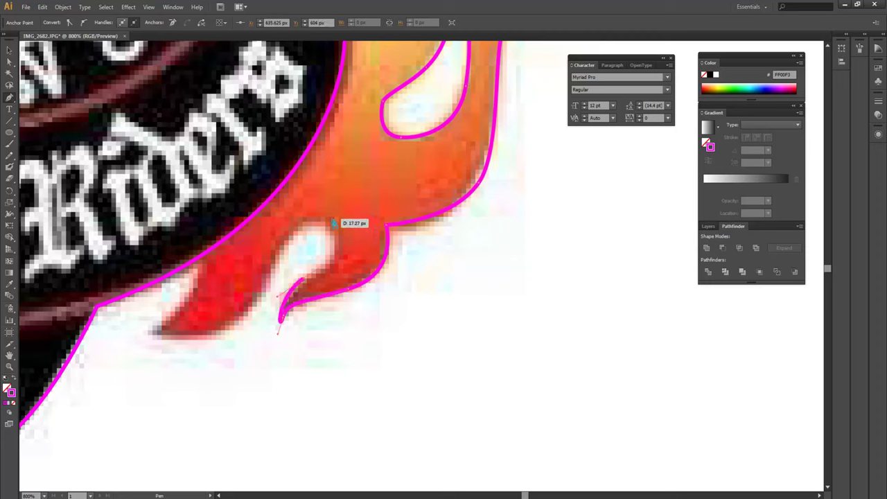
drag(330, 229, 324, 210)
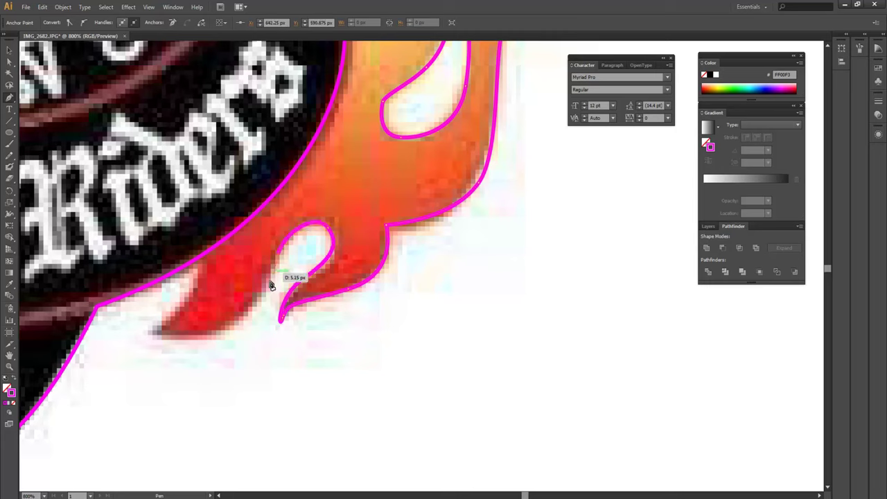
mouse_move(232, 331)
mouse_down()
mouse_move(194, 349)
mouse_move(141, 324)
mouse_up()
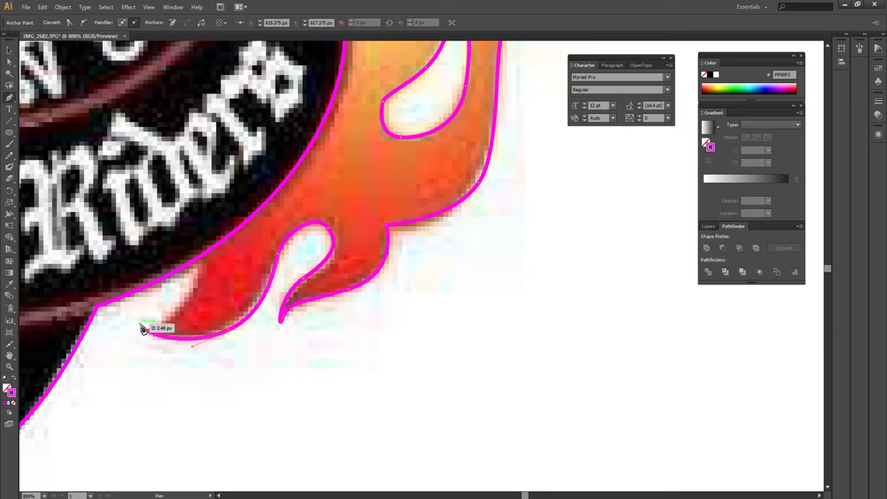
click(150, 335)
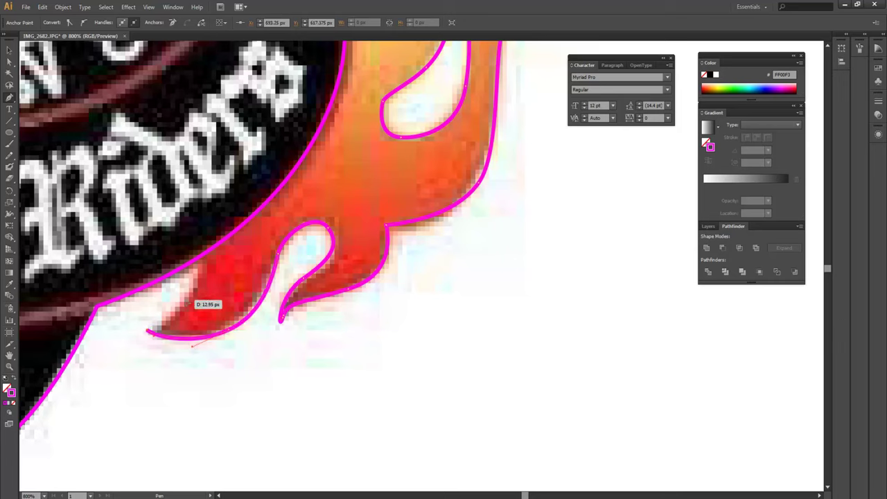
drag(199, 281, 186, 228)
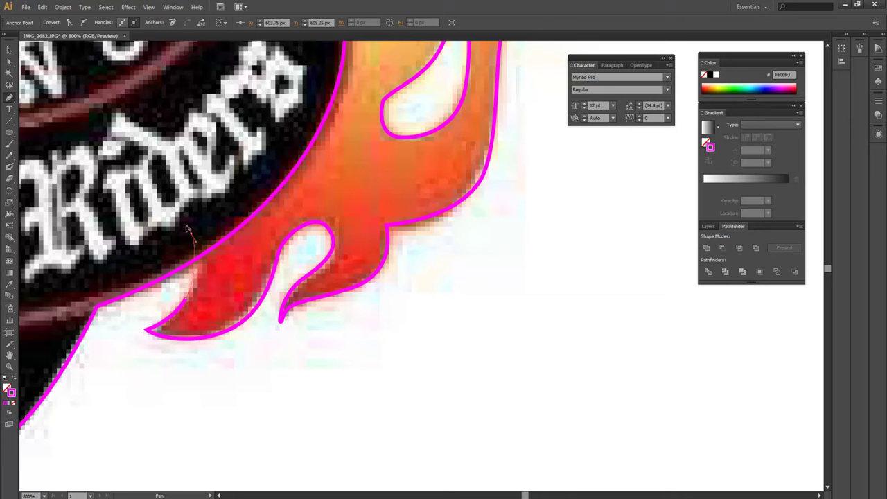
Run the outline up behind the body and close the right flame path at its start point
key(ctrl+minus)
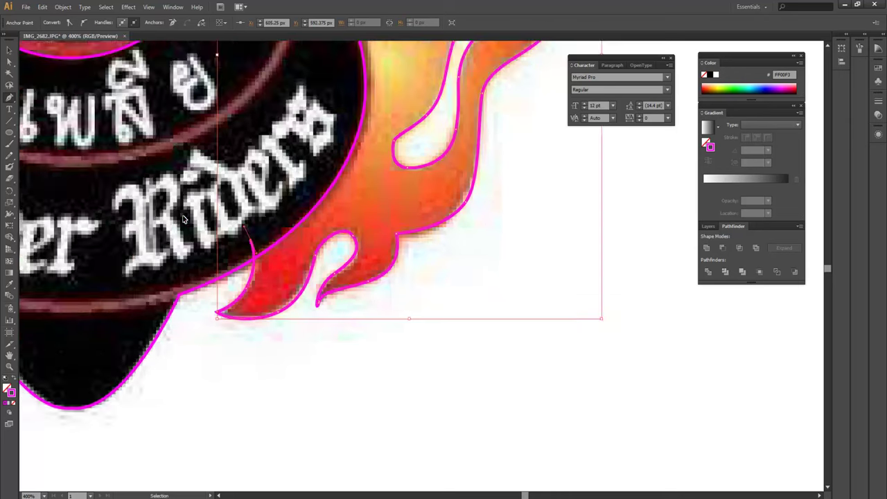
scroll(317, 188, up, 2)
scroll(318, 188, up, 1)
scroll(318, 188, up, 2)
click(321, 178)
click(423, 172)
click(423, 173)
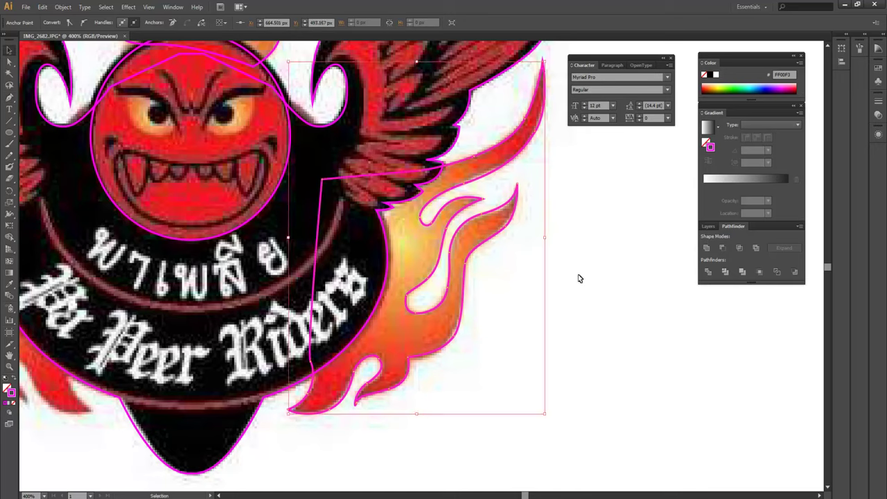
ctrl+click(578, 278)
Reflect a copy of the right flame across the vertical axis and position it over the left flame
drag(560, 314, 572, 315)
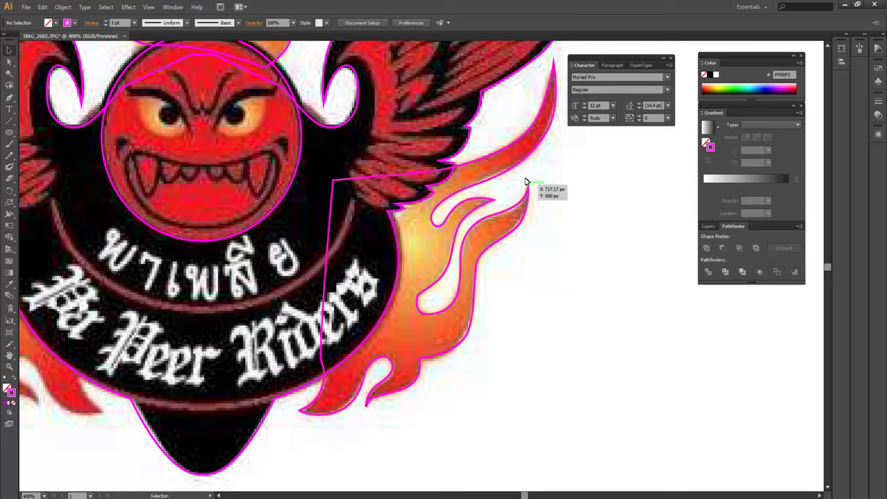
drag(514, 257, 555, 276)
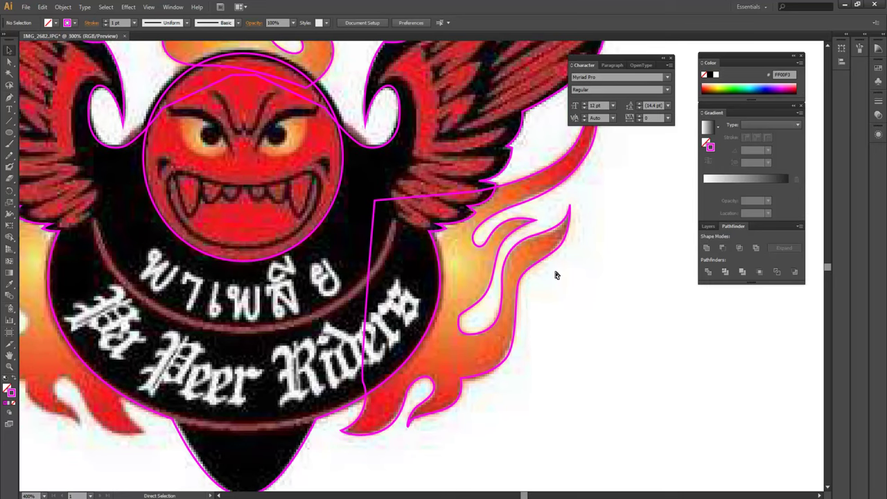
key(ctrl+minus)
key(ctrl+minus)
key(ctrl+plus)
mouse_move(553, 275)
mouse_down()
mouse_move(567, 279)
mouse_move(626, 250)
mouse_up()
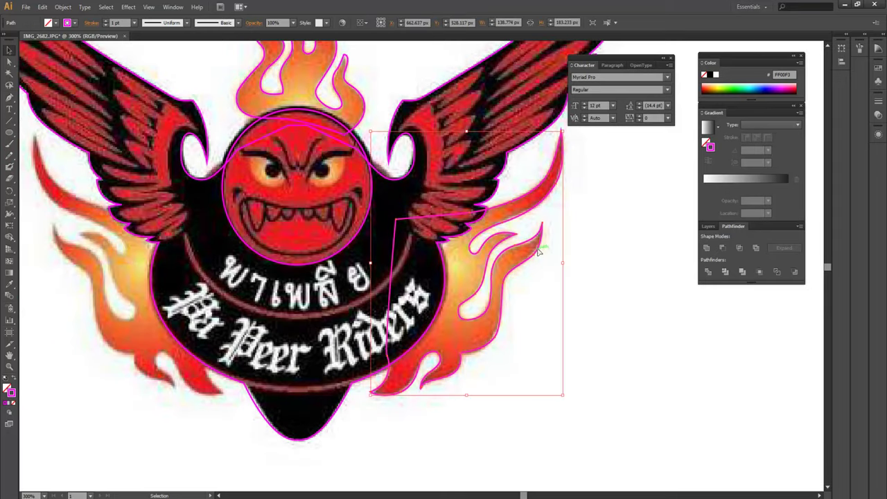
right_click(626, 250)
mouse_move(654, 373)
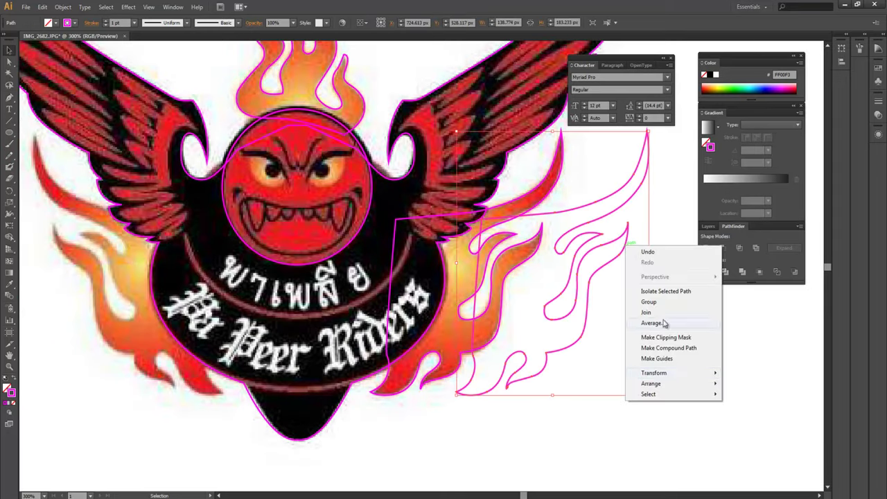
click(743, 409)
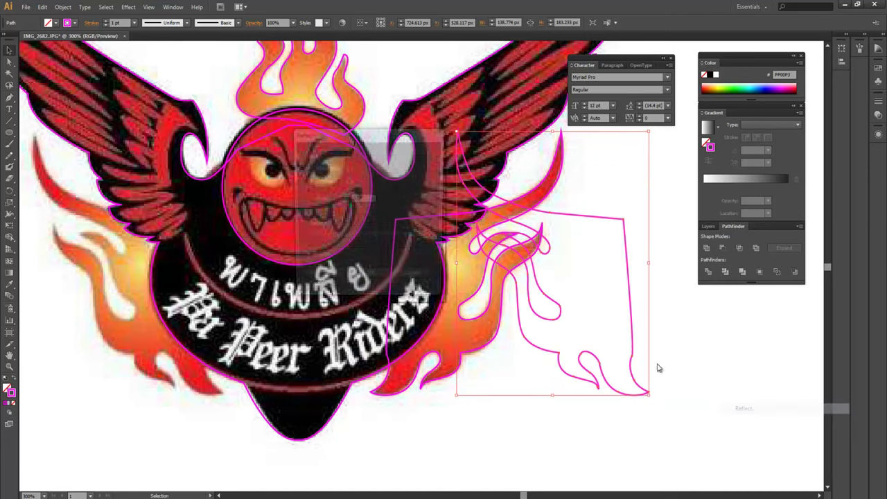
click(371, 281)
drag(551, 321, 127, 315)
key(Right)
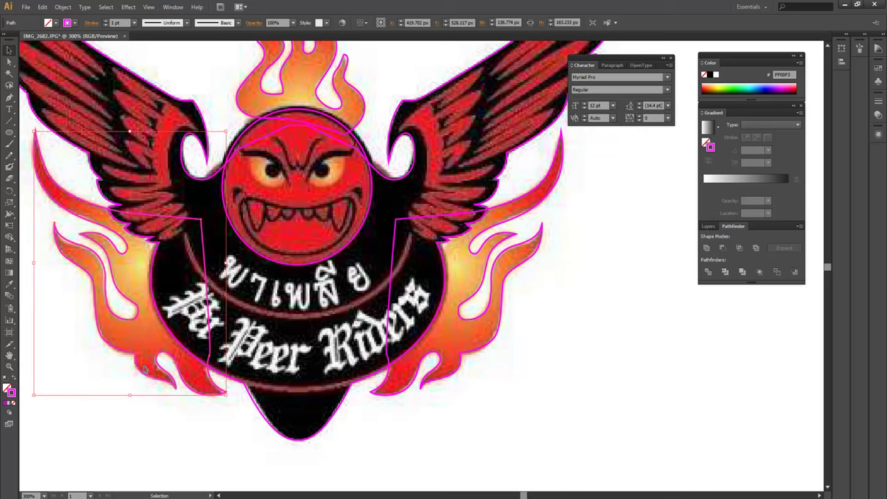
click(498, 404)
Pan to the right wing and zoom in to 600% with the Pen tool ready
scroll(584, 376, left, 3)
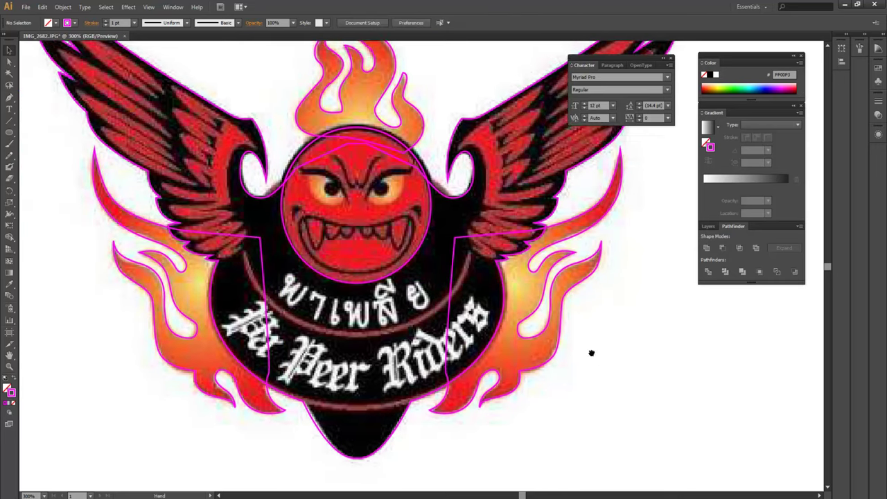
scroll(606, 321, up, 2)
scroll(619, 326, right, 2)
scroll(620, 298, right, 2)
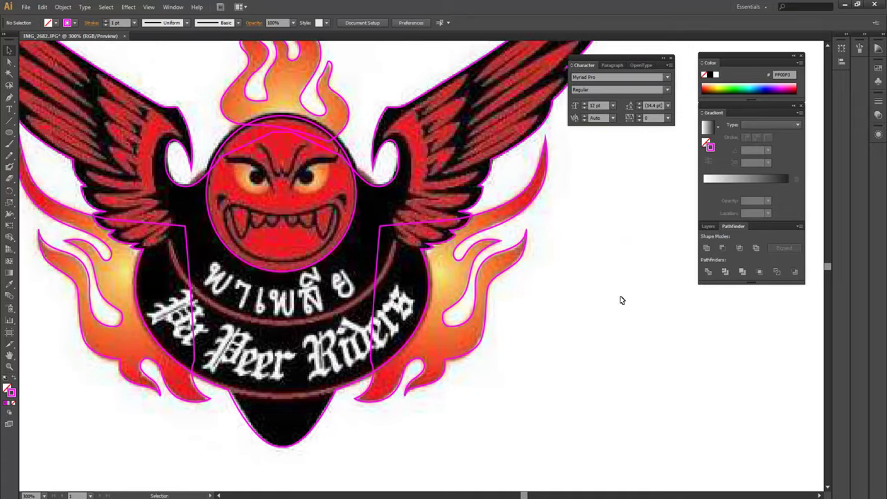
drag(620, 298, 541, 311)
scroll(548, 310, down, 1)
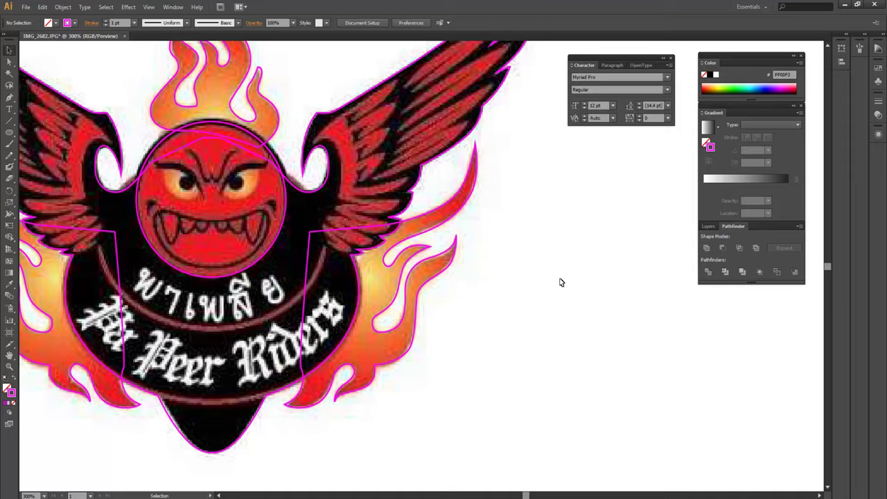
scroll(509, 318, up, 1)
scroll(572, 354, up, 2)
scroll(572, 354, left, 2)
scroll(553, 394, up, 1)
scroll(524, 367, right, 1)
mouse_move(550, 313)
mouse_down()
mouse_move(547, 272)
mouse_move(532, 373)
mouse_up()
key(ctrl+plus)
scroll(612, 285, up, 2)
key(p)
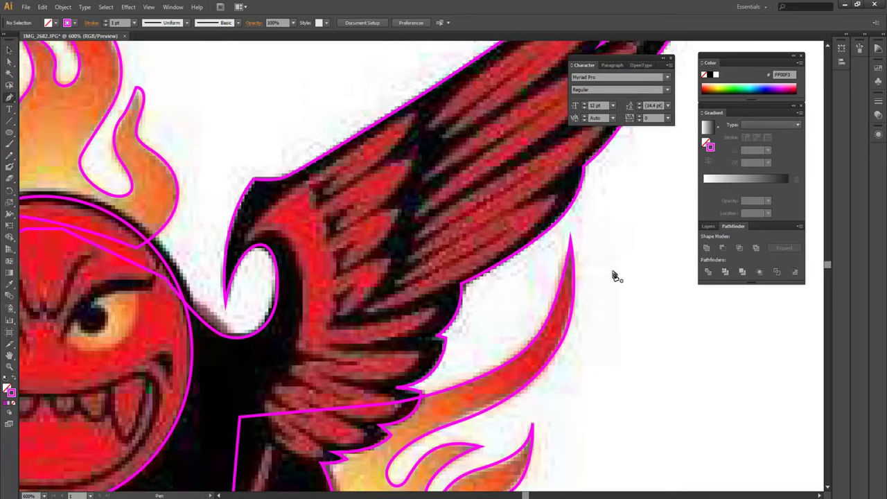
scroll(416, 242, up, 1)
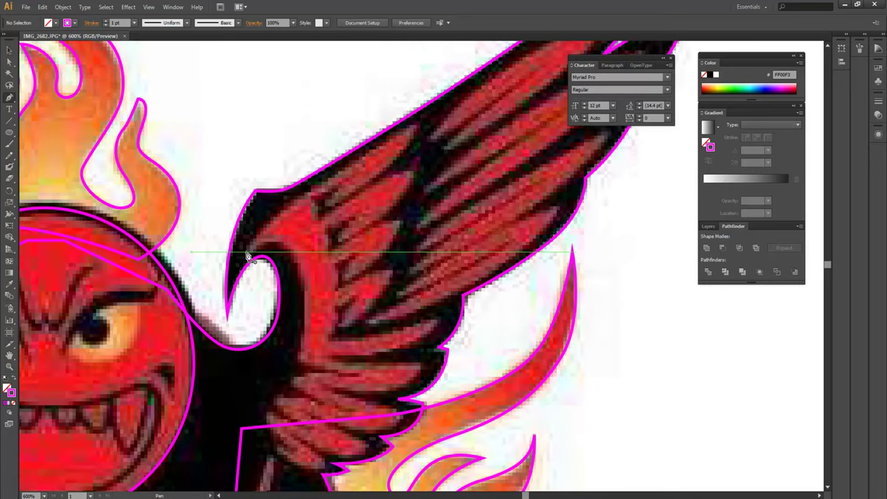
Pen-trace two pointed inner feather tips near the right wing's joint
click(254, 248)
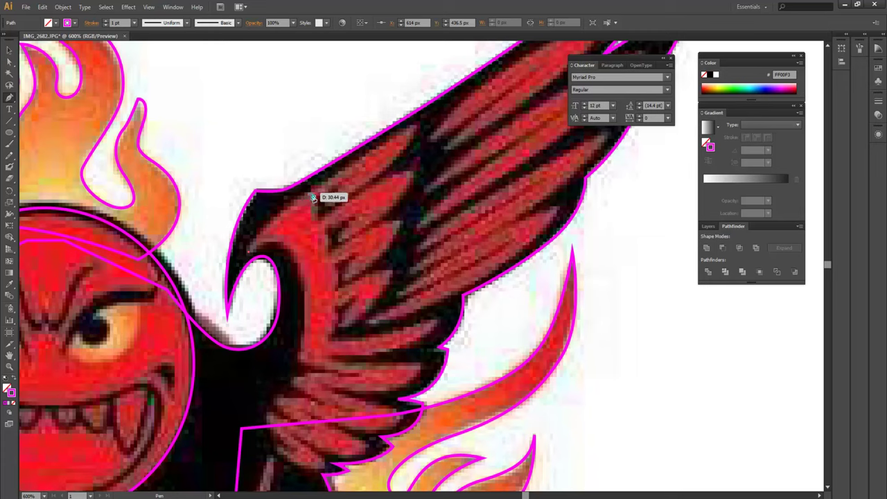
drag(350, 182, 416, 129)
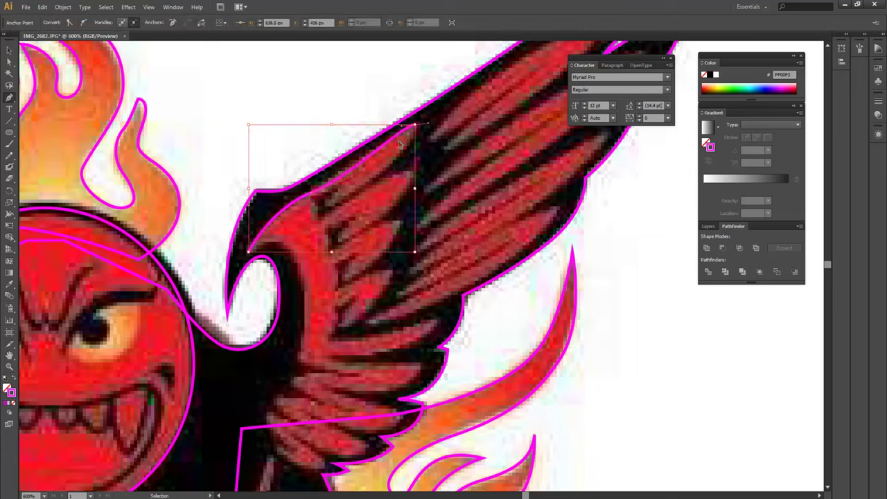
click(314, 197)
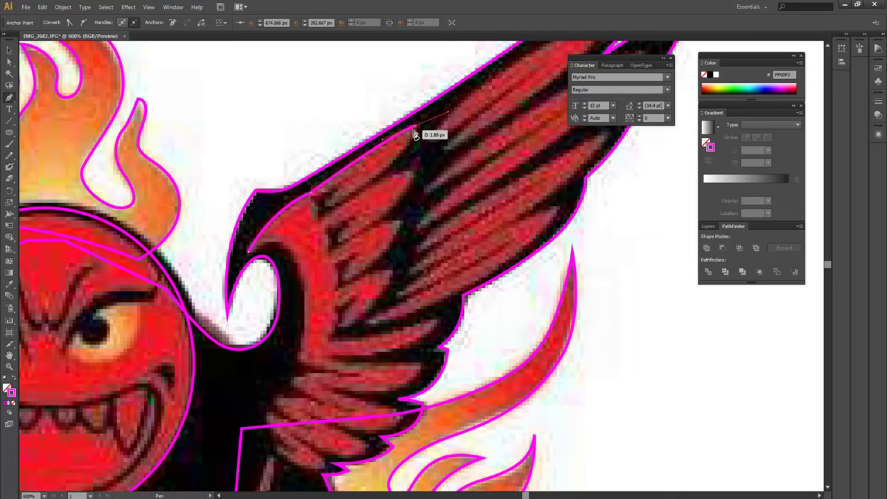
drag(416, 131, 417, 131)
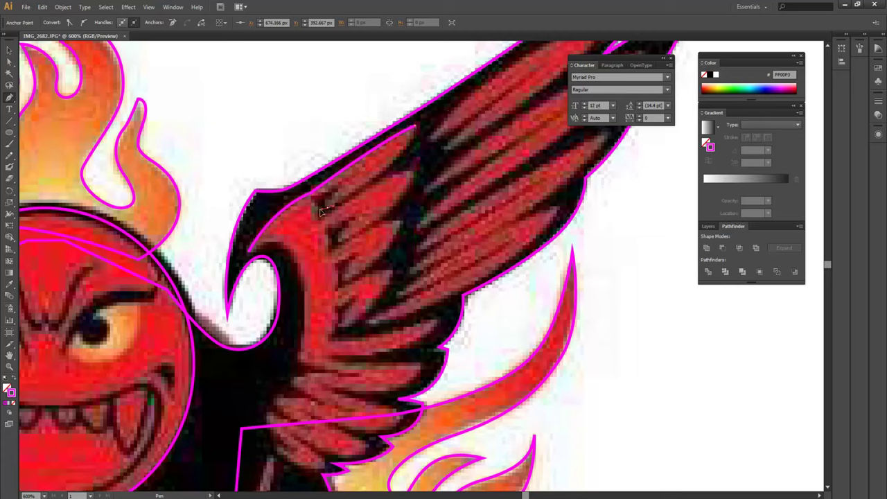
click(251, 238)
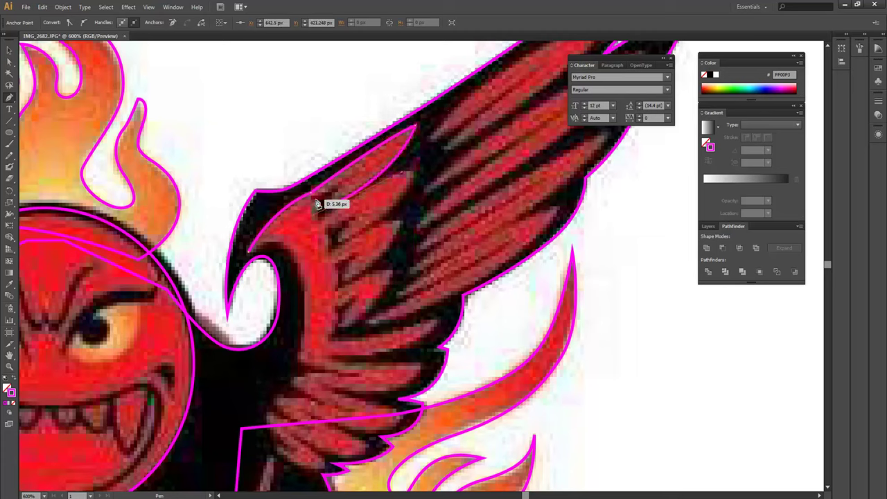
mouse_move(331, 209)
mouse_down()
mouse_move(326, 204)
mouse_move(366, 169)
mouse_move(303, 219)
mouse_move(343, 218)
mouse_move(313, 207)
mouse_move(411, 178)
mouse_up()
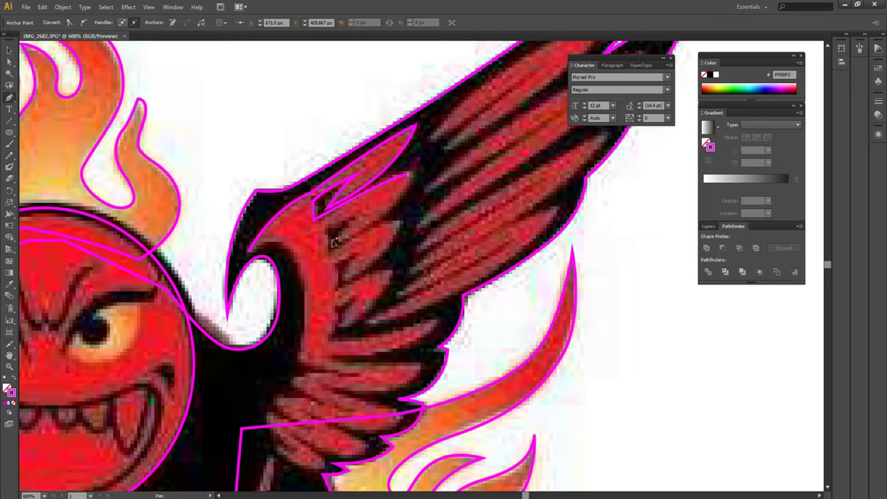
drag(336, 239, 360, 210)
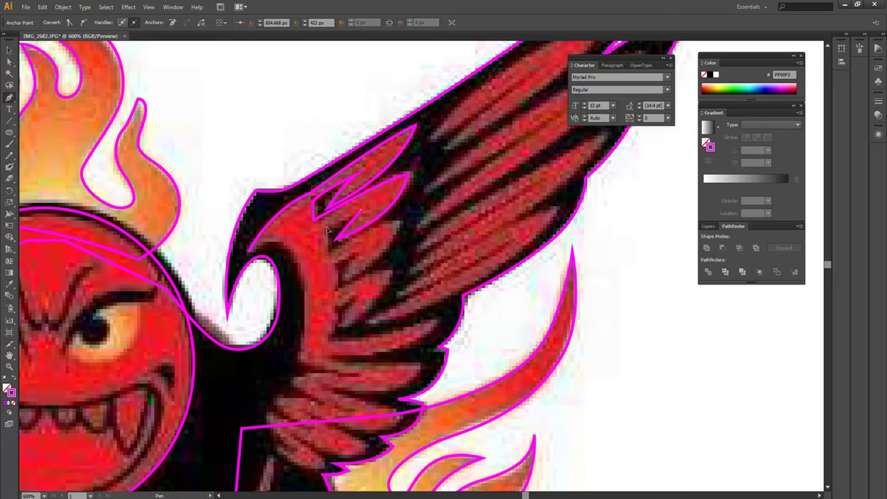
Add the next curved feather tip and close the first feather outline at its start anchor
key(v)
key(p)
drag(325, 259, 399, 229)
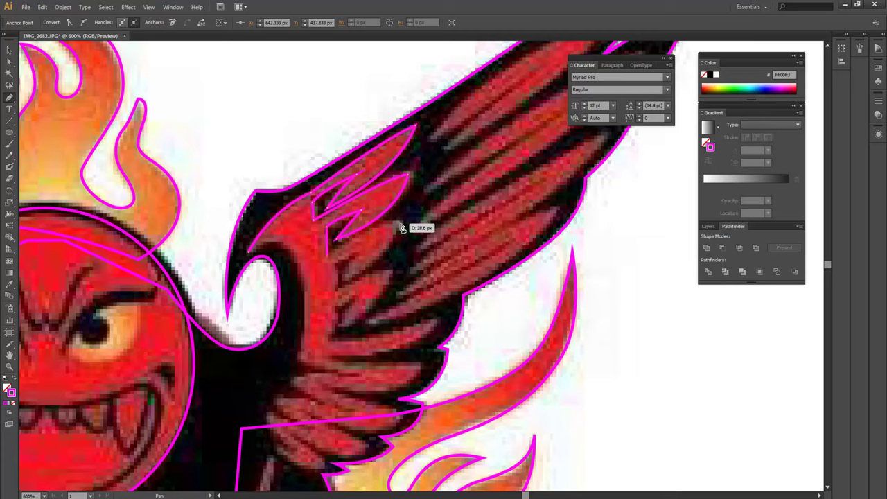
drag(437, 227, 402, 229)
mouse_move(333, 267)
mouse_down()
mouse_move(341, 283)
mouse_move(301, 296)
mouse_move(354, 254)
mouse_up()
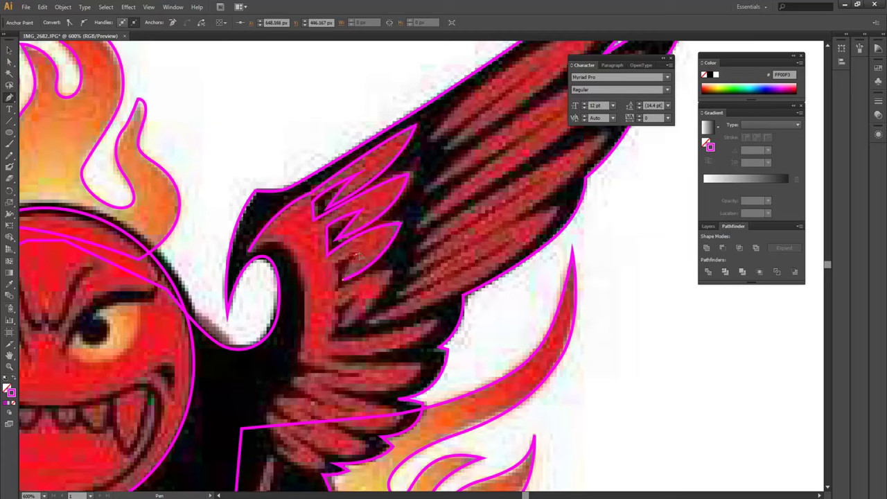
click(334, 264)
Start the next feather row below, wrapping a third, lower feather tip
mouse_move(338, 294)
mouse_down()
mouse_move(396, 276)
mouse_move(43, 299)
mouse_up()
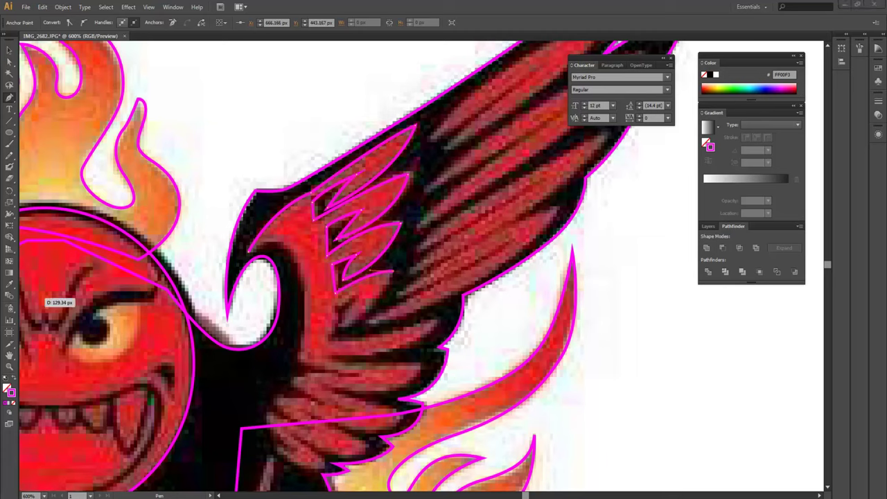
drag(43, 298, 27, 464)
mouse_move(544, 10)
mouse_down()
mouse_move(485, 310)
mouse_move(390, 283)
mouse_up()
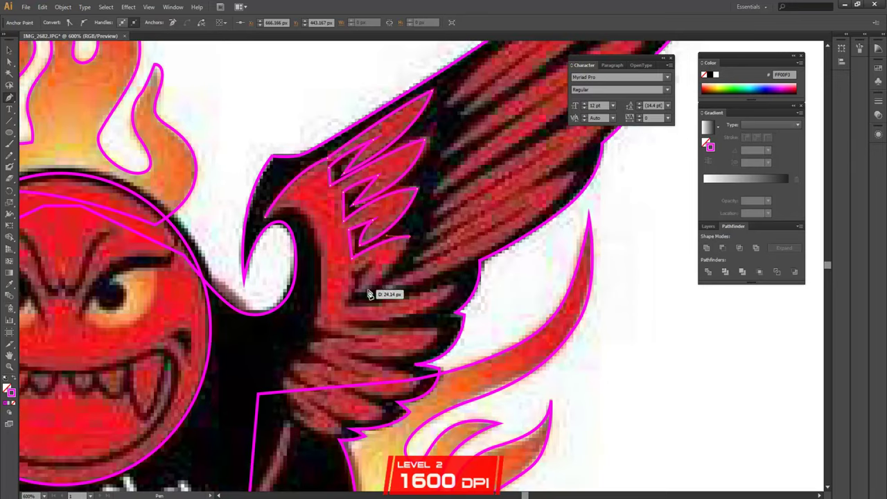
mouse_move(391, 283)
mouse_down()
mouse_move(356, 296)
mouse_move(385, 257)
mouse_move(347, 309)
mouse_up()
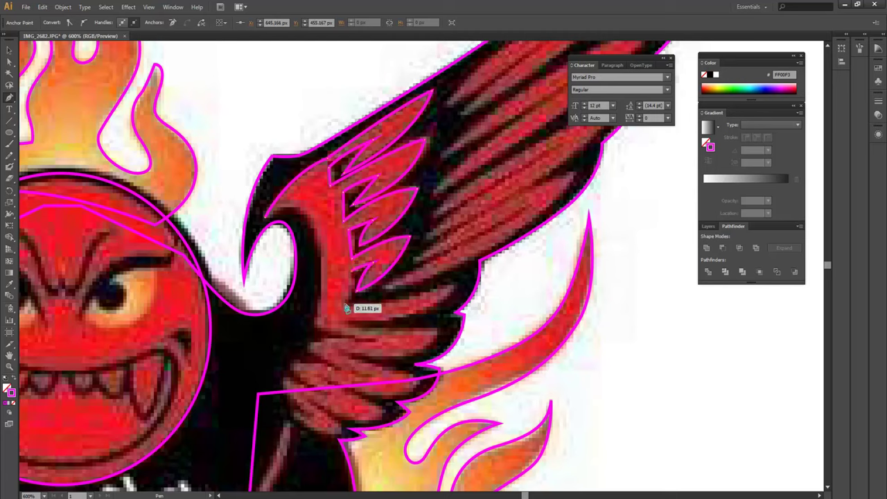
Extend the feather outline to a fourth, lowest tip and curve it back toward the joint
drag(339, 317, 448, 290)
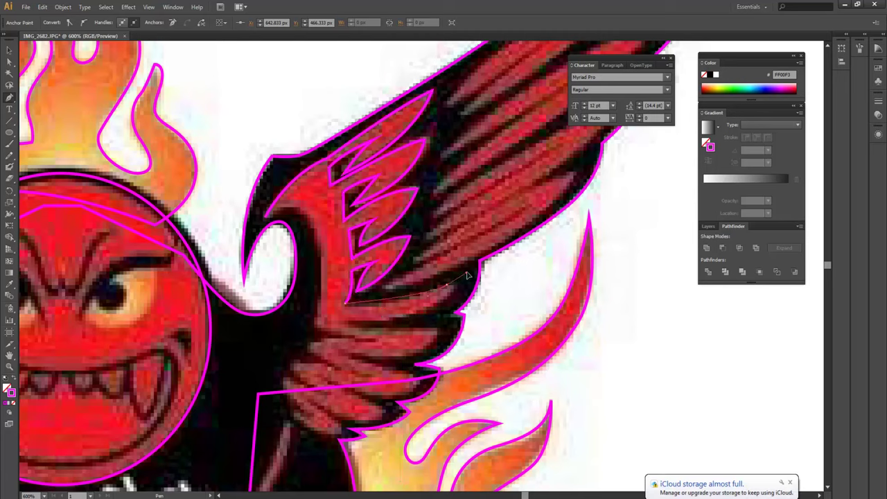
click(447, 285)
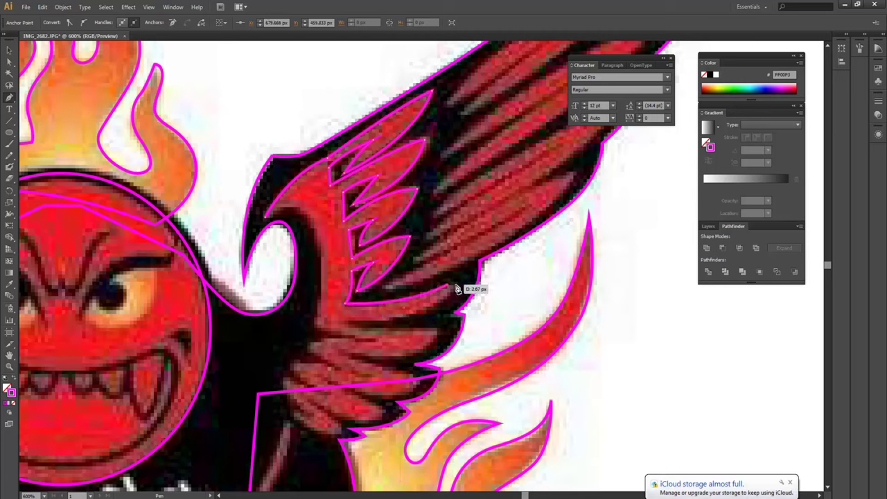
mouse_move(457, 290)
mouse_down()
mouse_move(348, 327)
mouse_move(334, 321)
mouse_up()
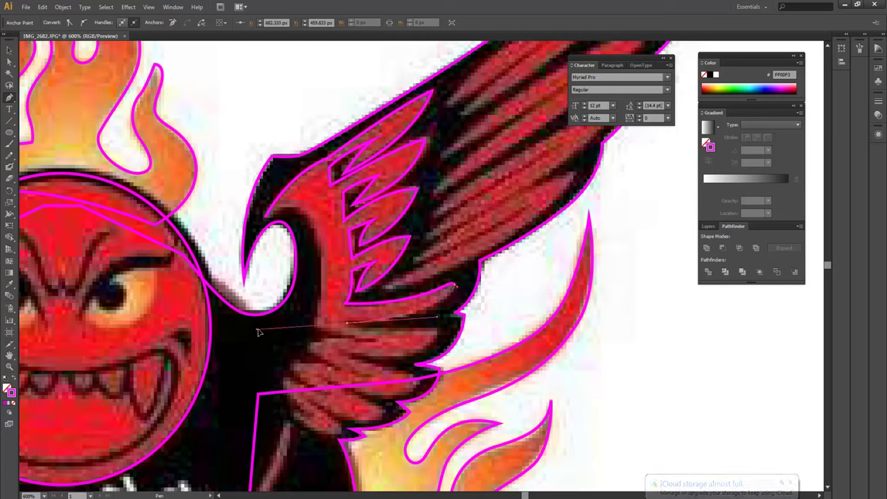
drag(335, 322, 438, 334)
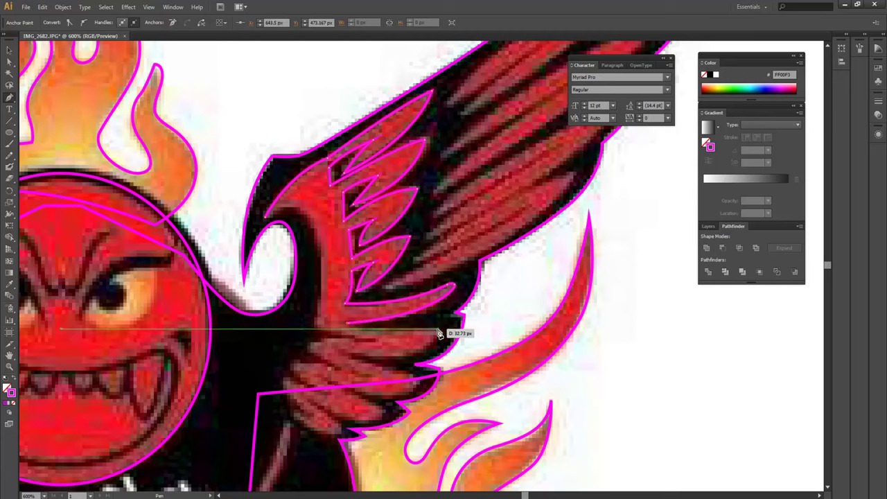
drag(438, 334, 354, 357)
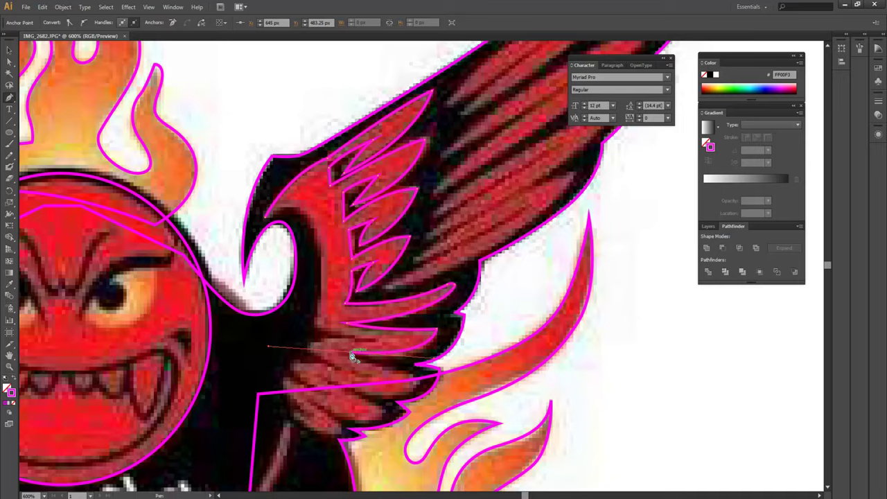
drag(420, 385, 436, 320)
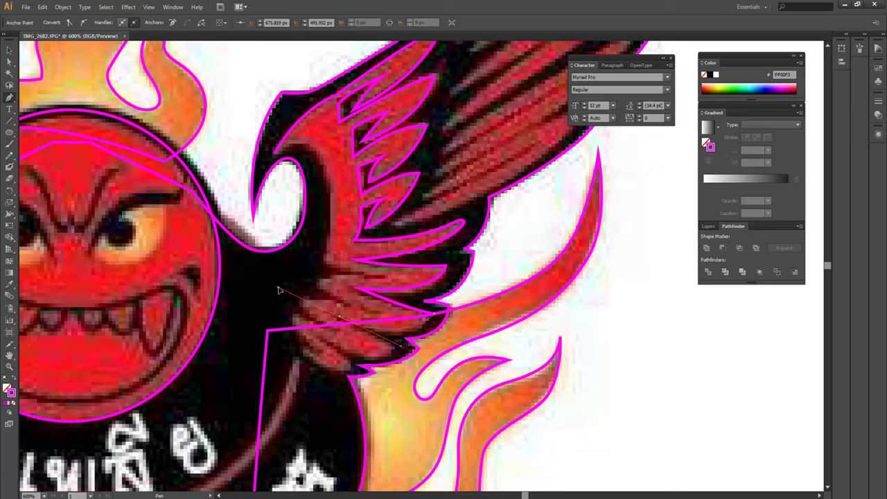
Place corner and curved anchors along the feather tips on the wing's lower edge
drag(341, 326, 342, 325)
click(342, 322)
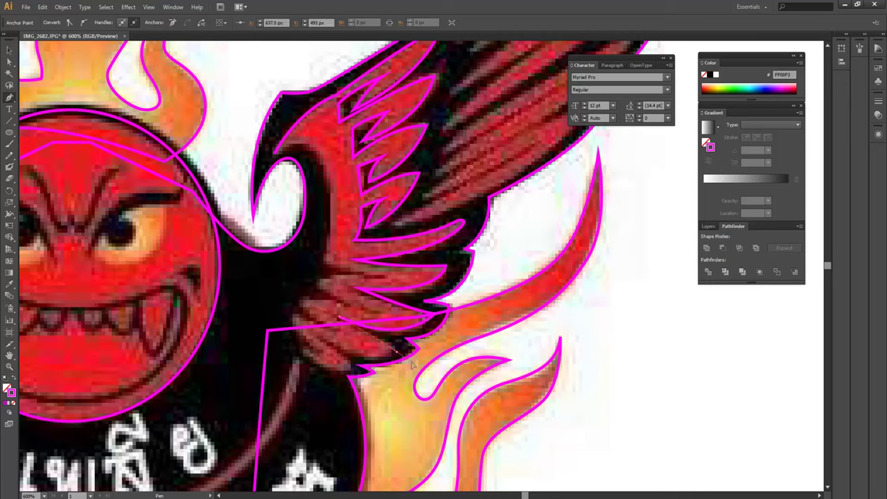
drag(413, 367, 318, 337)
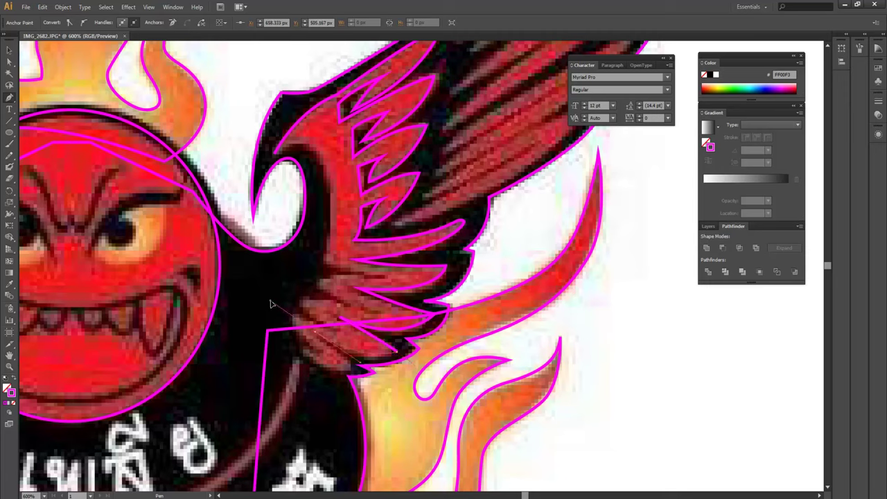
drag(318, 325, 352, 375)
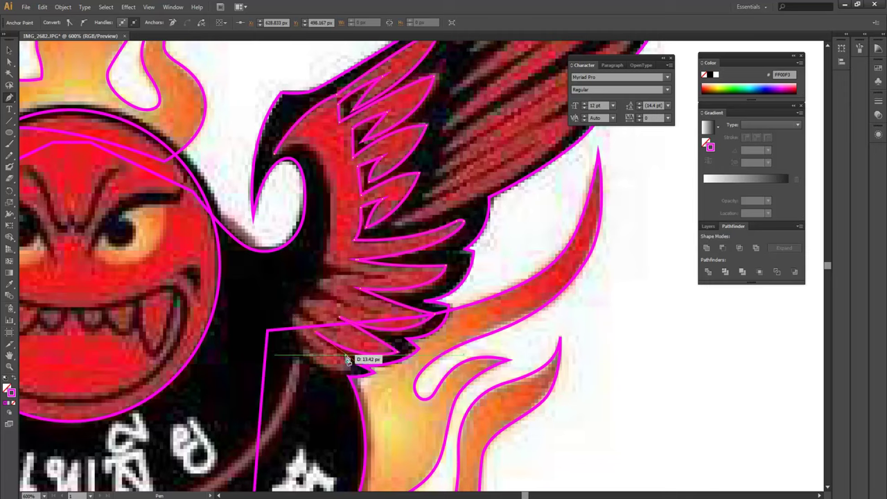
mouse_move(354, 383)
mouse_down()
mouse_move(357, 372)
mouse_move(297, 353)
mouse_move(319, 358)
mouse_up()
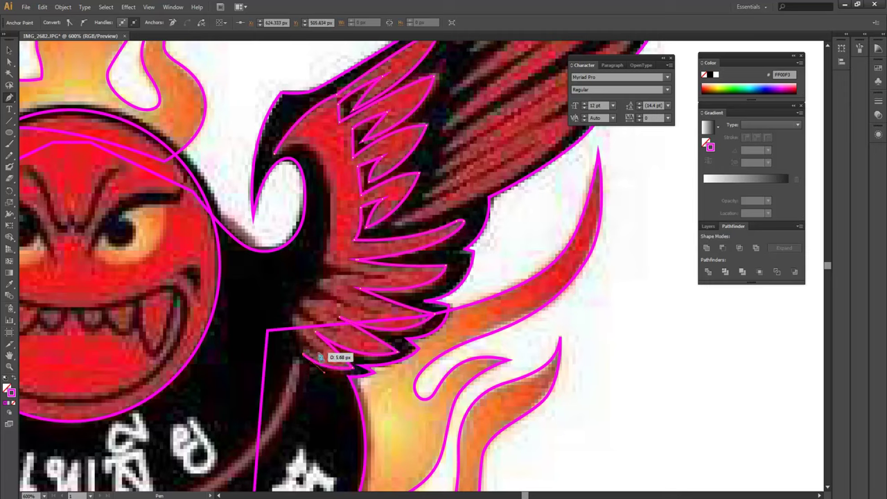
mouse_move(305, 352)
mouse_down()
mouse_move(322, 357)
mouse_move(290, 319)
mouse_move(299, 304)
mouse_move(335, 333)
mouse_up()
Curve the final segments back and close the inner feather cluster outline
click(297, 319)
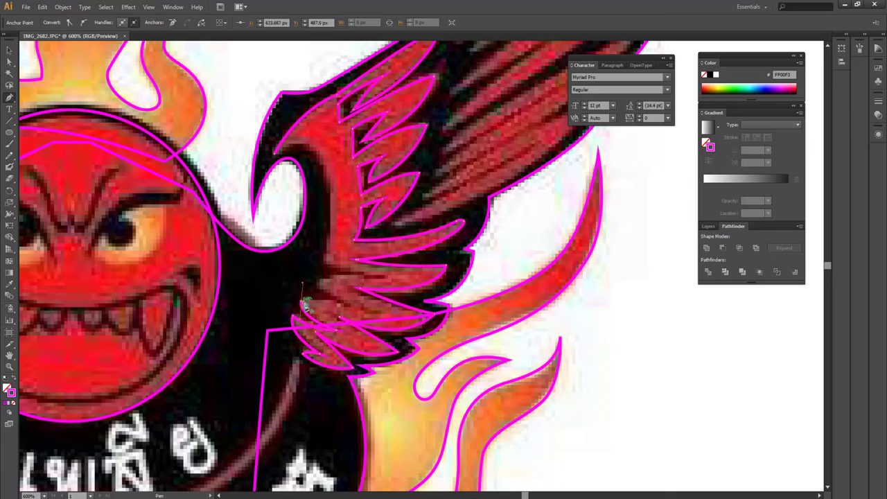
mouse_move(303, 305)
mouse_down()
mouse_move(322, 304)
mouse_move(321, 287)
mouse_move(355, 282)
mouse_up()
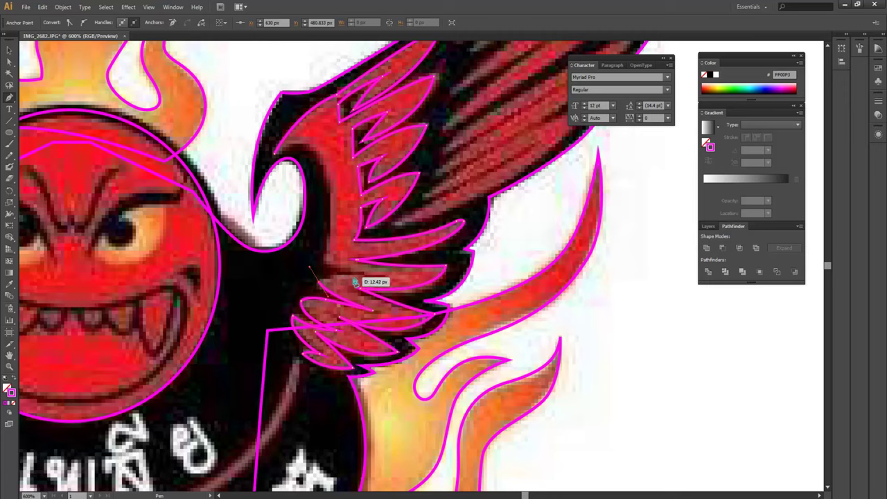
mouse_move(355, 283)
mouse_down()
mouse_move(324, 284)
mouse_move(387, 282)
mouse_move(323, 264)
mouse_move(344, 190)
mouse_up()
drag(277, 144, 268, 166)
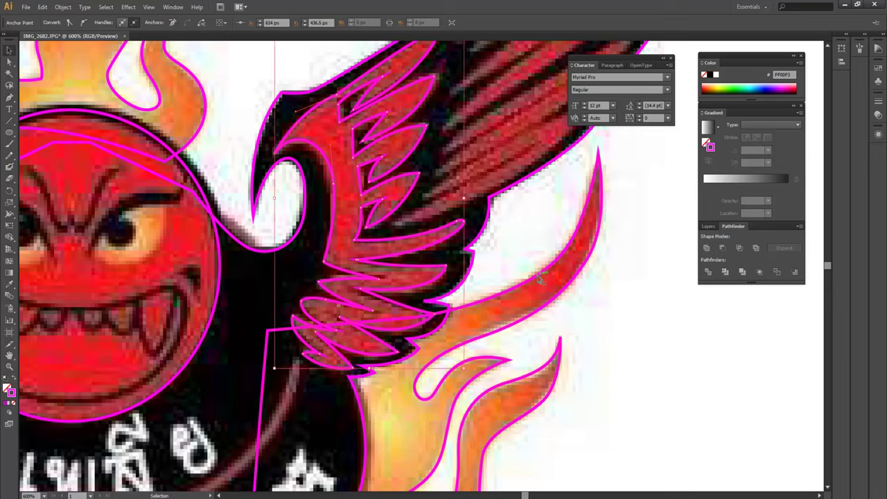
drag(474, 279, 458, 297)
Select an anchor on the feather outline with Direct Selection to adjust it
key(a)
click(350, 196)
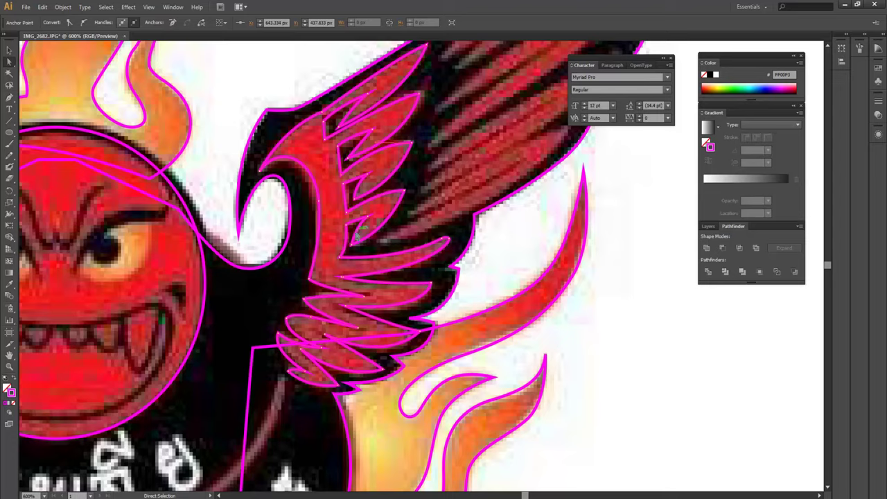
drag(493, 177, 531, 247)
click(575, 242)
key(p)
drag(570, 194, 399, 218)
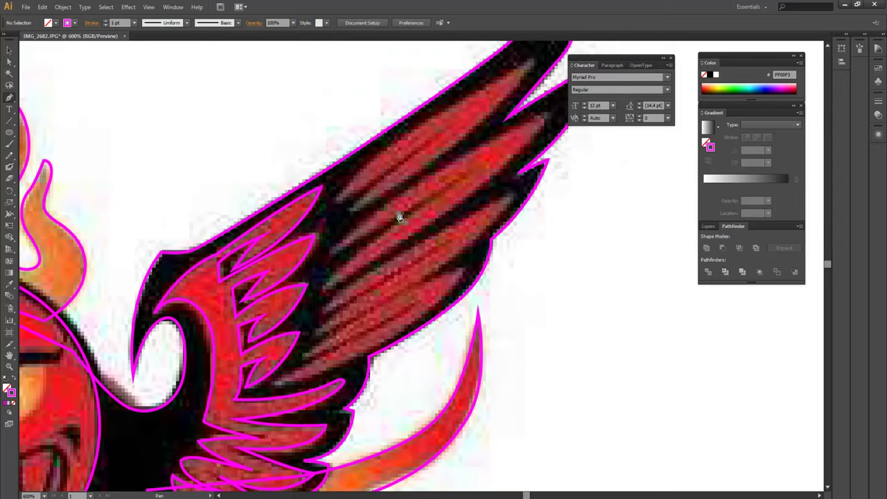
Outline the long top feather at the wing tip as a closed path
click(334, 207)
drag(531, 65, 476, 111)
mouse_move(360, 154)
mouse_down()
mouse_move(360, 174)
mouse_move(416, 138)
mouse_up()
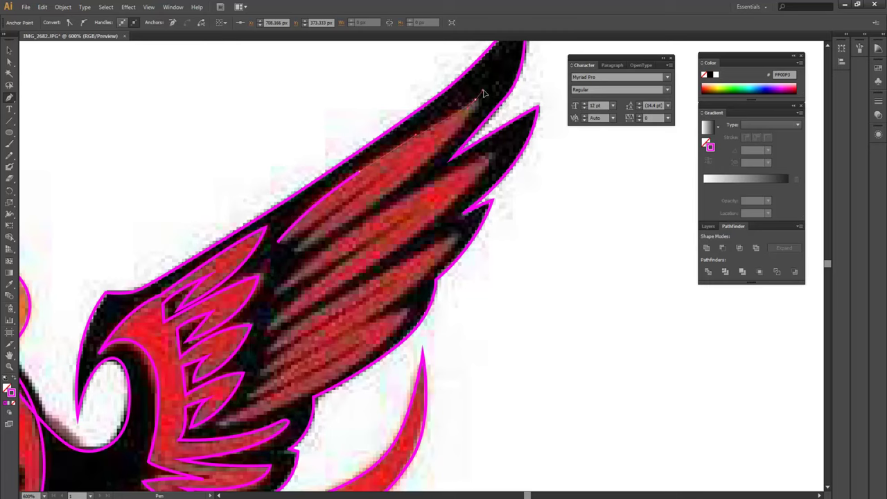
mouse_move(483, 100)
mouse_down()
mouse_move(284, 256)
mouse_move(371, 190)
mouse_up()
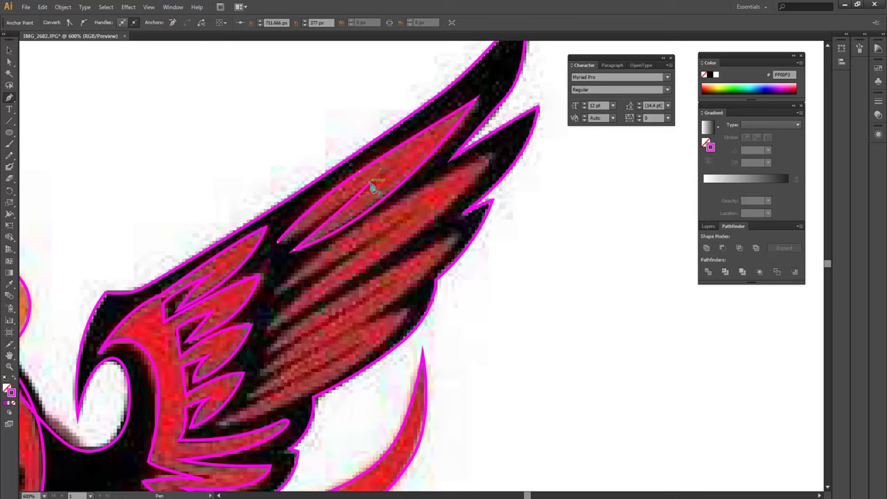
mouse_move(372, 182)
mouse_down()
mouse_move(283, 246)
mouse_move(293, 275)
mouse_up()
click(276, 296)
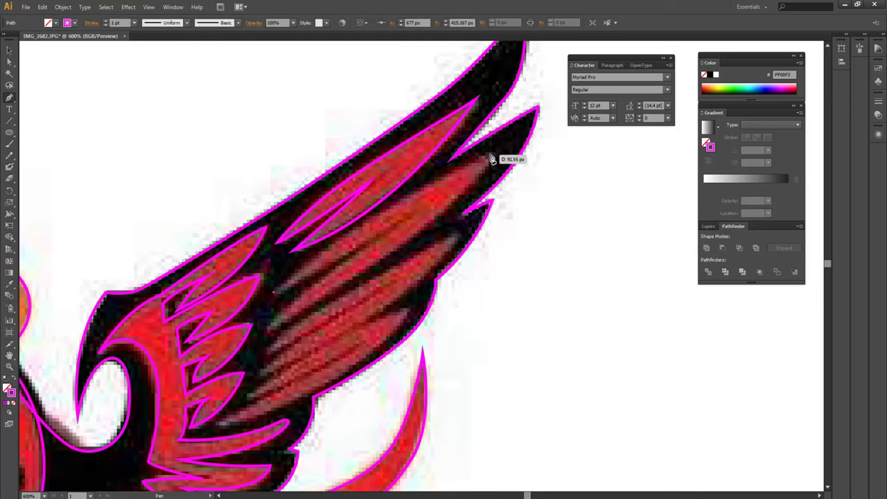
Outline and close the adjacent long feather, then begin the one below
drag(534, 138, 577, 126)
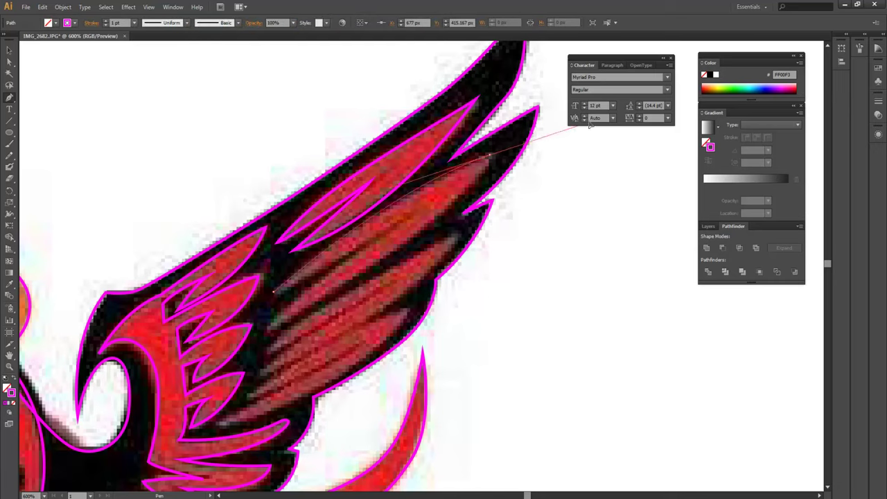
click(493, 160)
click(271, 332)
drag(170, 371, 269, 331)
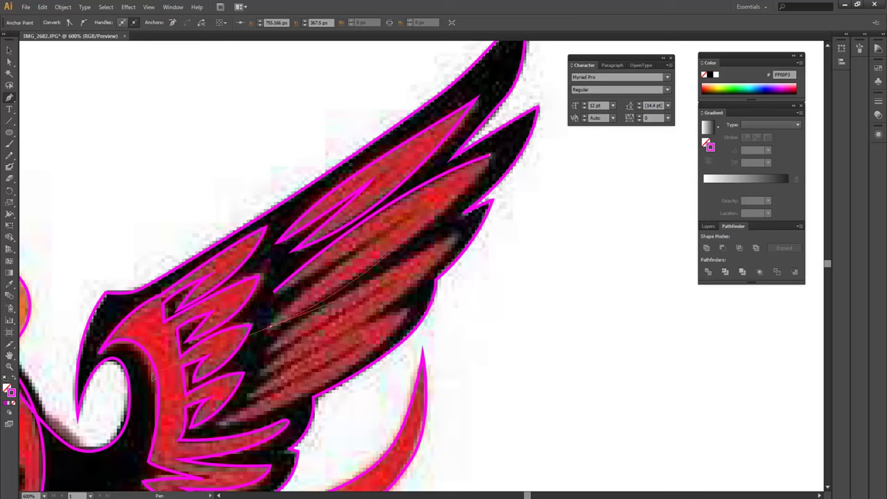
mouse_move(90, 419)
mouse_down()
mouse_move(229, 374)
mouse_move(277, 333)
mouse_up()
drag(363, 267, 427, 209)
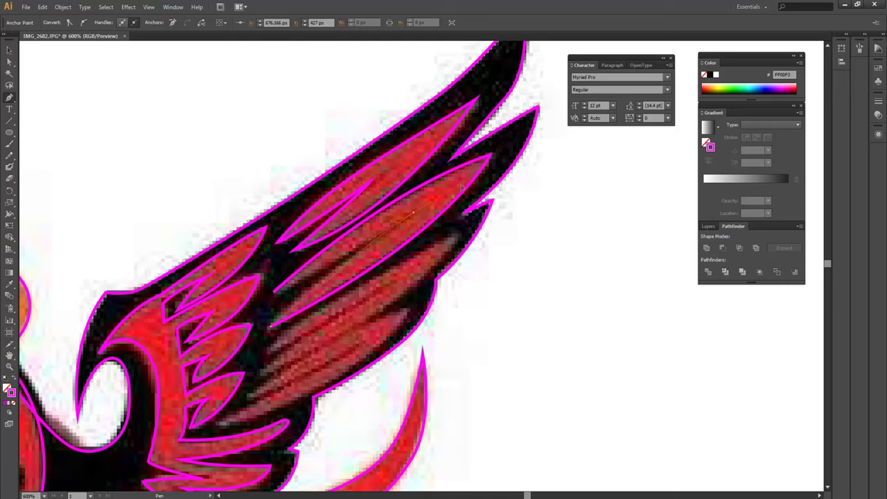
click(491, 165)
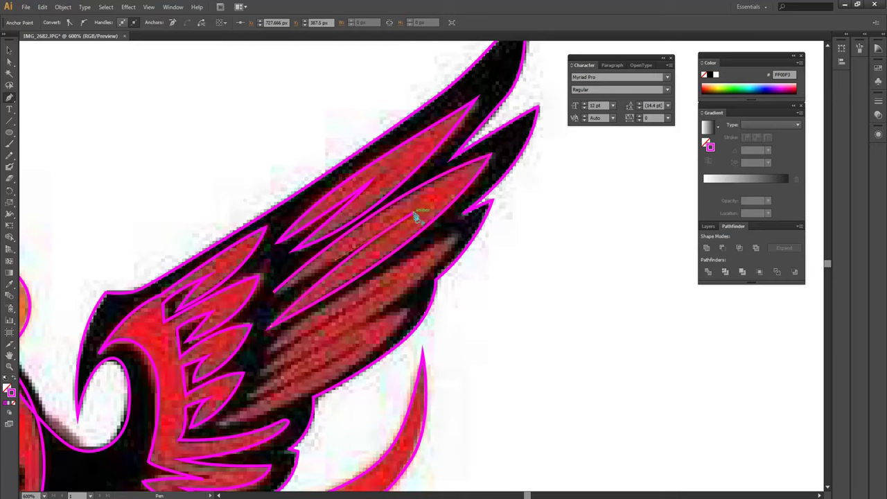
click(277, 294)
Trace and close an outline around the next long feather below the wing tip
scroll(274, 298, down, 2)
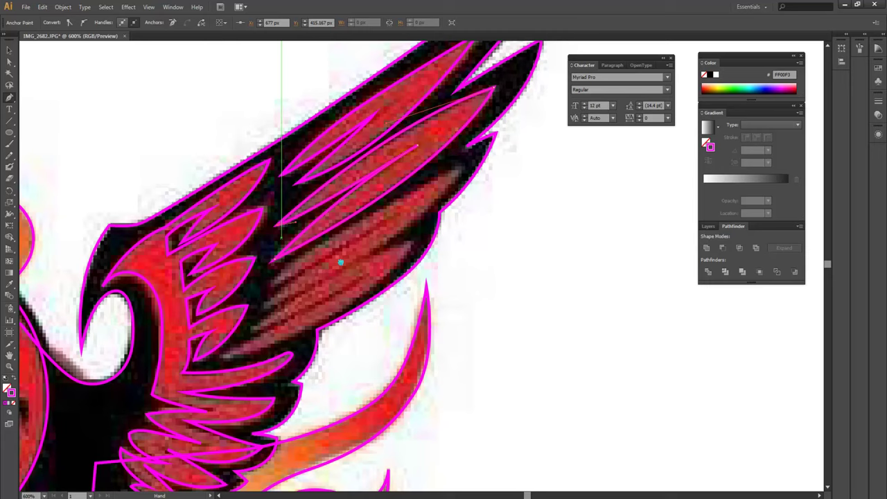
click(271, 285)
drag(533, 147, 556, 130)
click(462, 172)
click(264, 313)
click(129, 368)
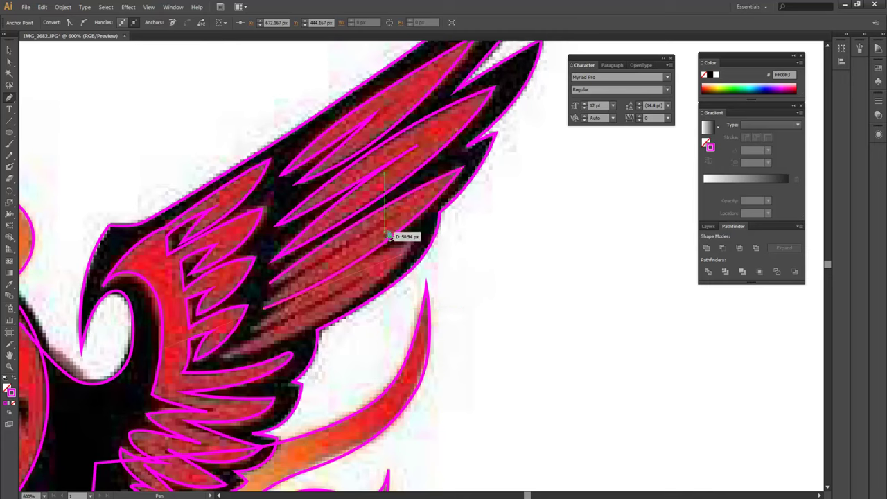
click(300, 258)
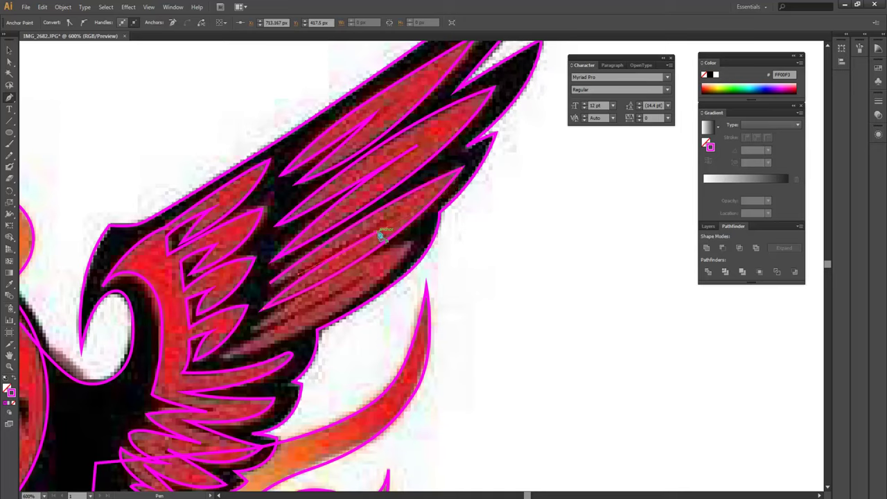
click(262, 287)
scroll(256, 303, down, 1)
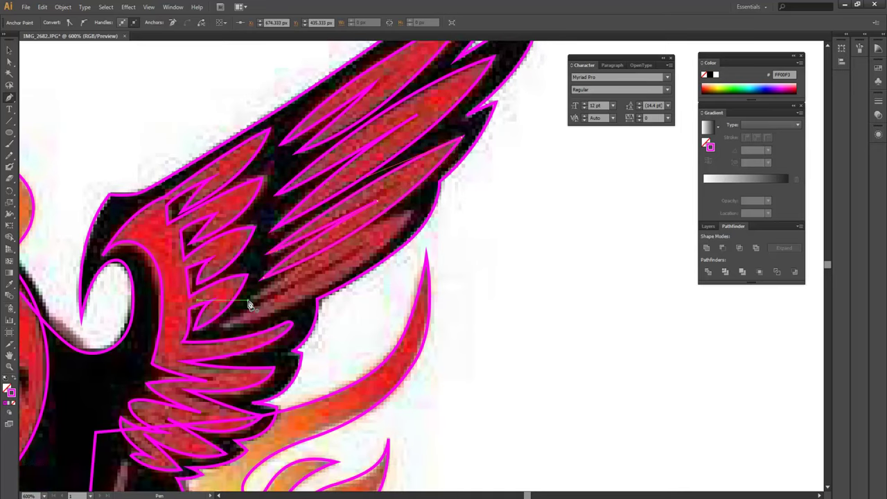
click(249, 305)
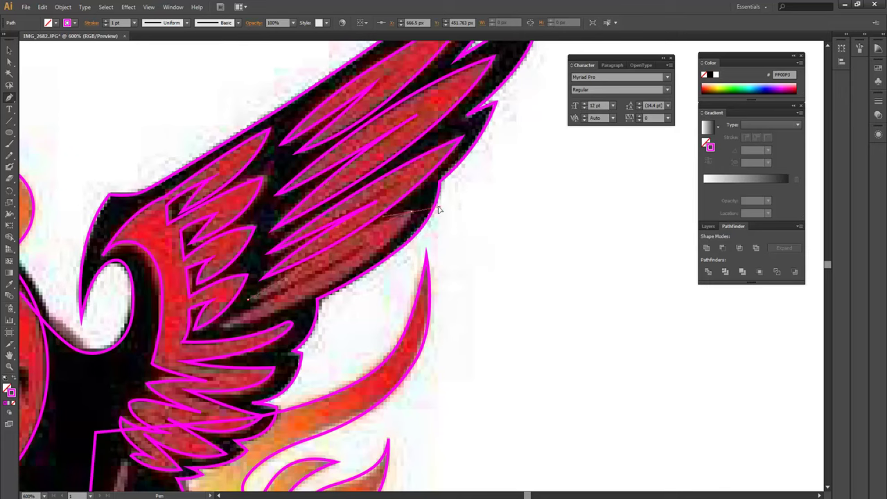
Start a new outline on the following feather, placing its base and return points
click(412, 218)
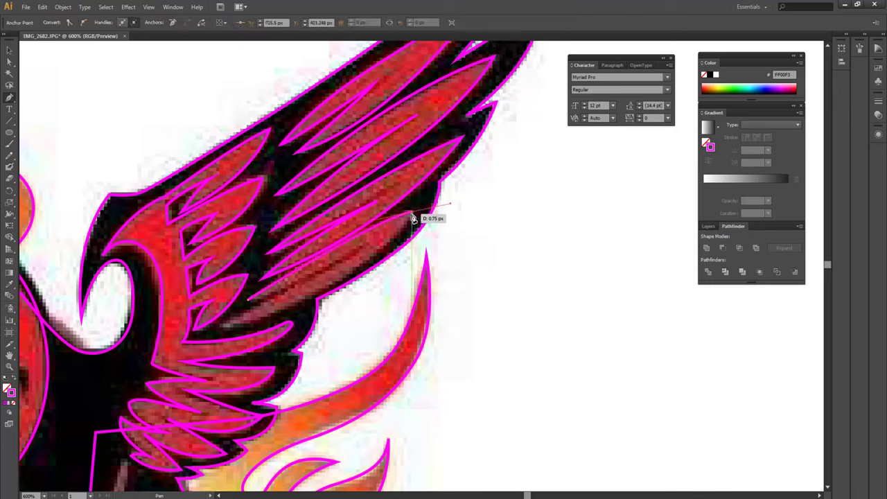
drag(226, 329, 68, 362)
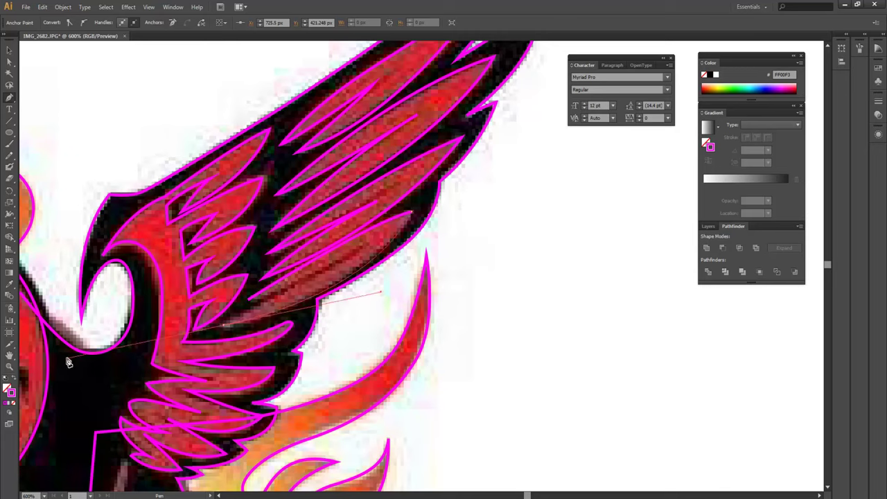
click(360, 270)
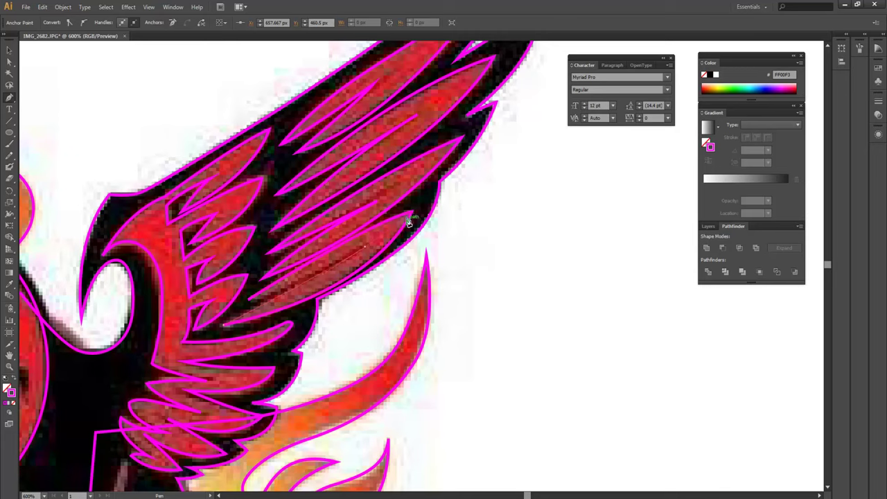
click(367, 247)
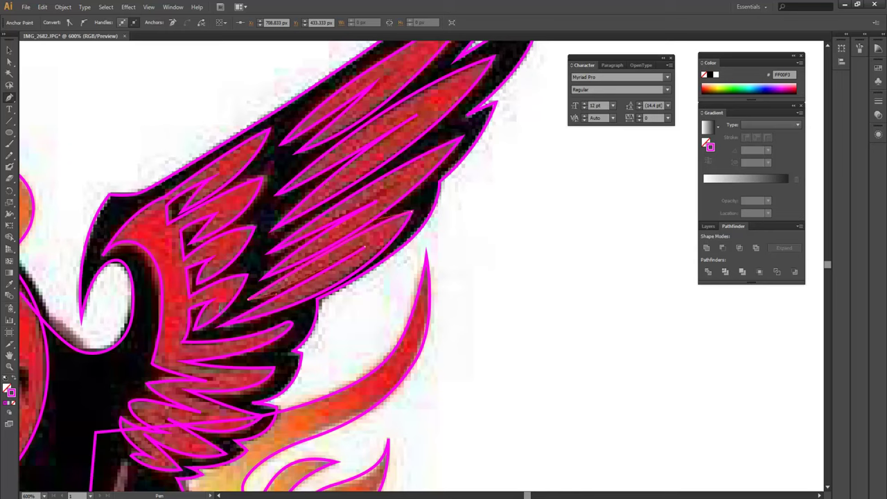
Give the body-and-wings silhouette a solid black fill via the Color Picker
ctrl+click(487, 272)
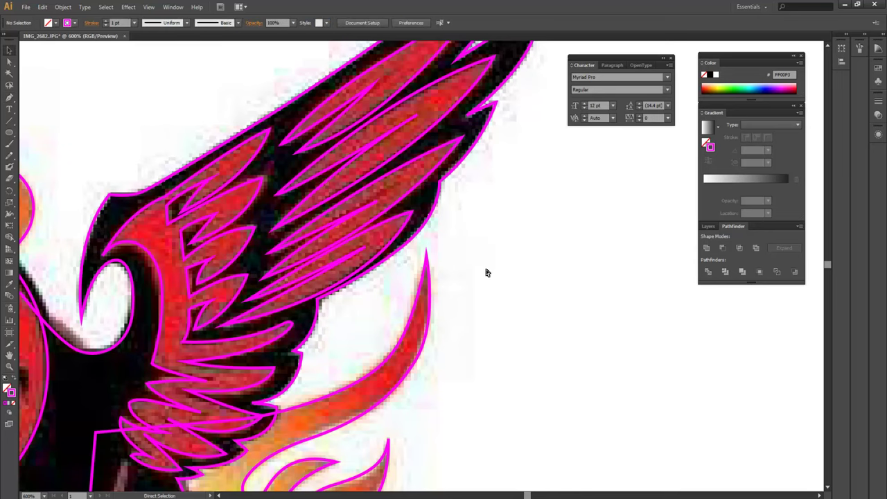
key(ctrl+minus)
drag(486, 269, 523, 243)
click(516, 77)
drag(516, 78, 554, 57)
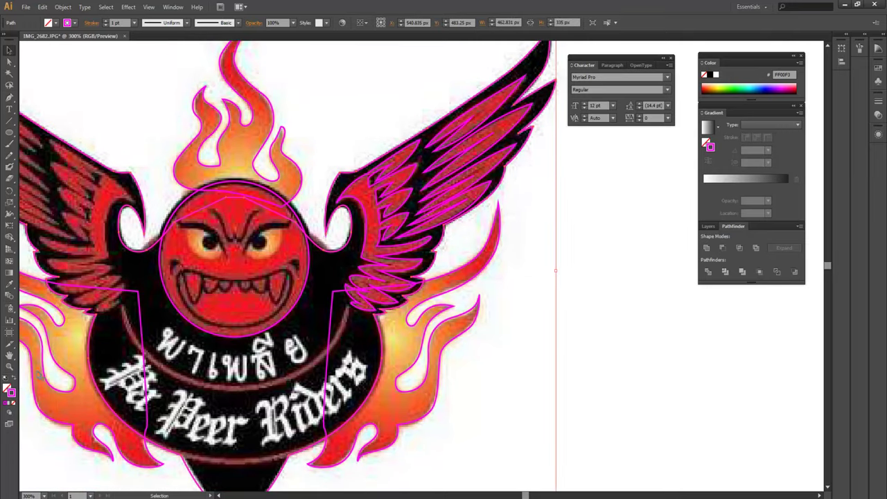
click(13, 379)
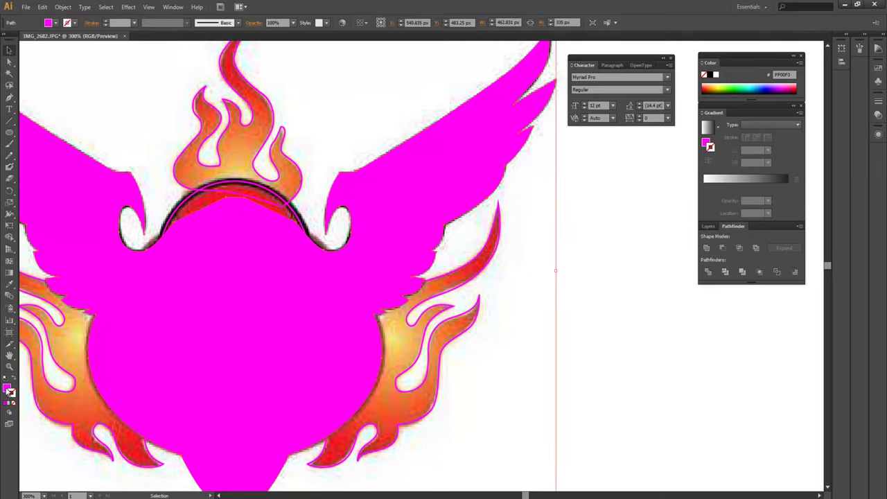
double_click(7, 388)
drag(126, 111, 144, 168)
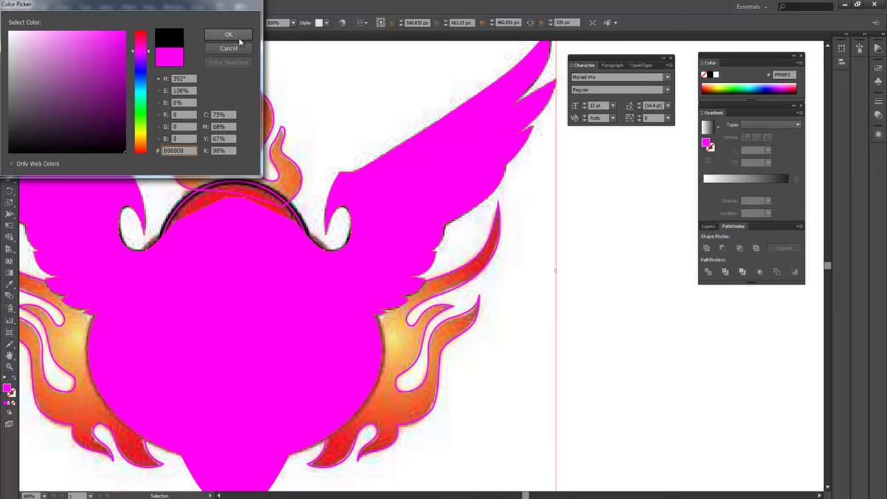
click(235, 36)
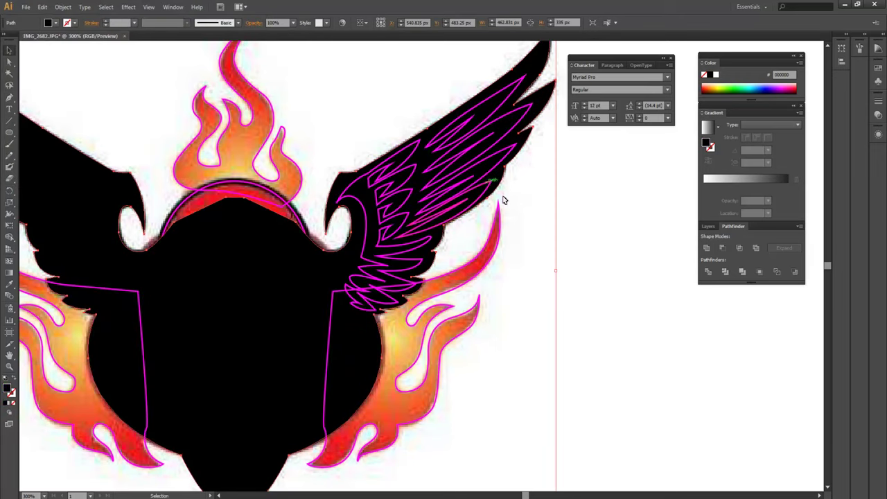
Fill the head circle with red #EF381A sampled using the Eyedropper
scroll(486, 208, left, 2)
click(359, 192)
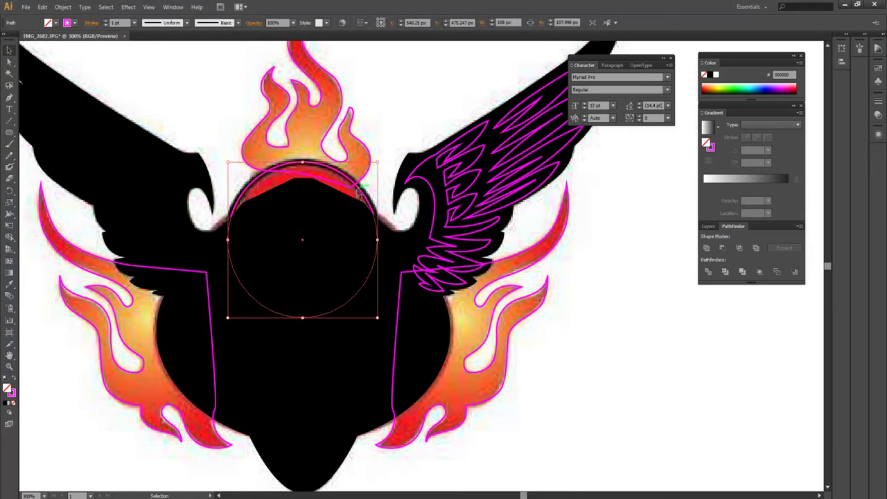
key(i)
click(350, 187)
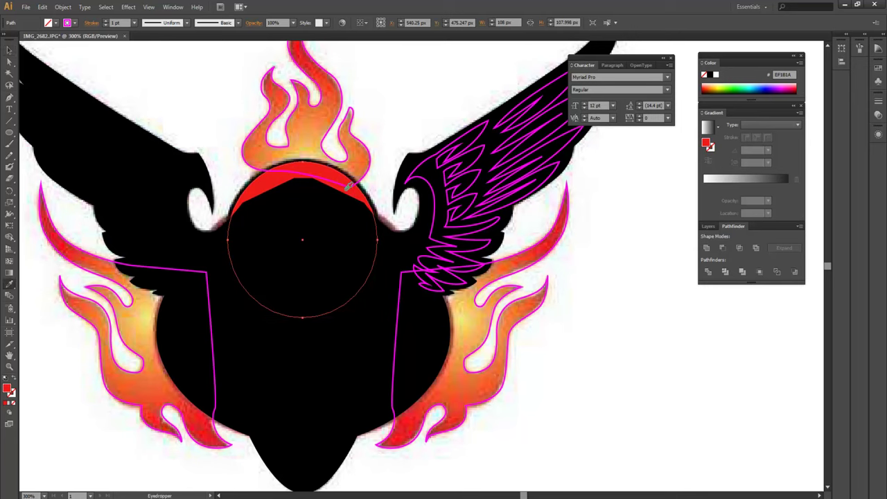
key(v)
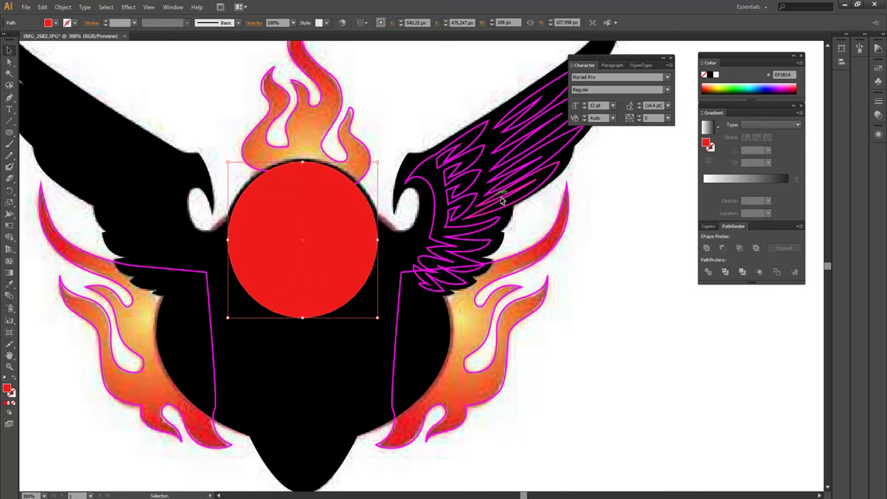
click(596, 266)
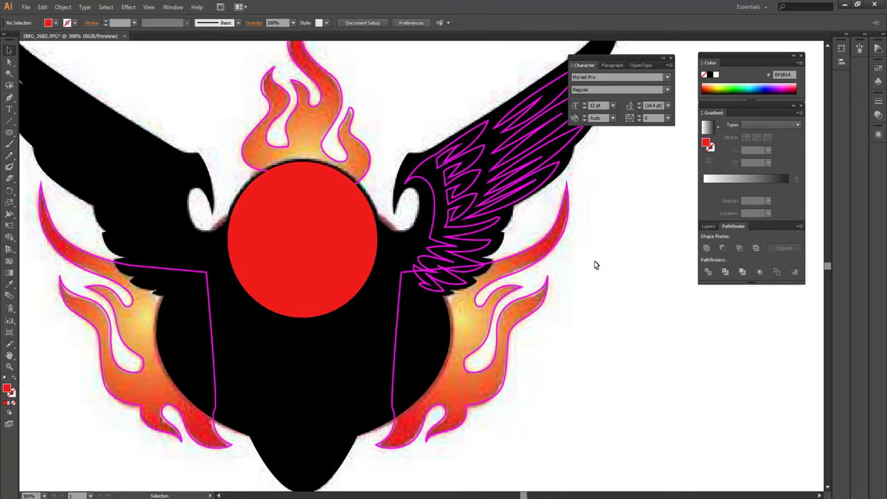
click(478, 167)
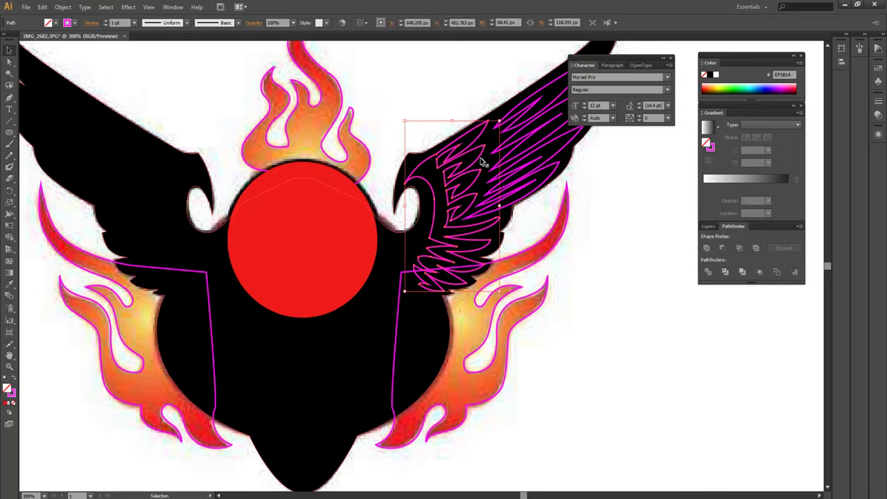
Select the right wing's feather shapes and merge them with Pathfinder Unite
click(531, 116)
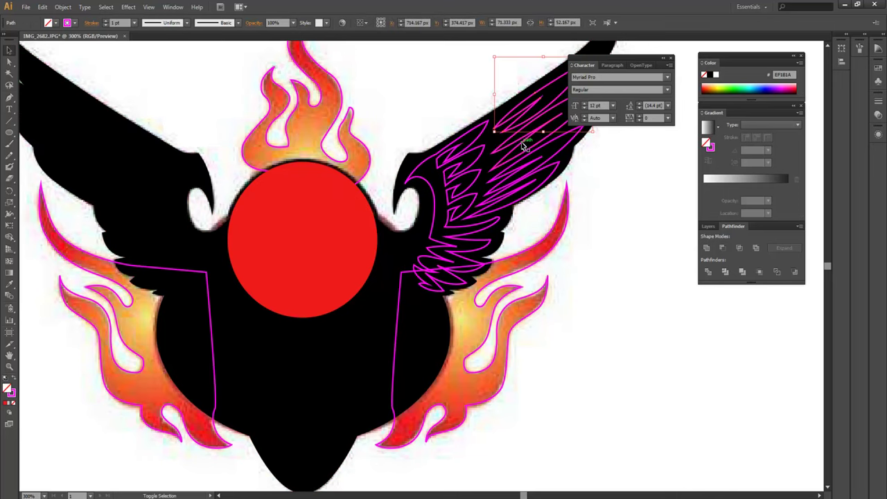
click(521, 142)
drag(508, 182, 522, 196)
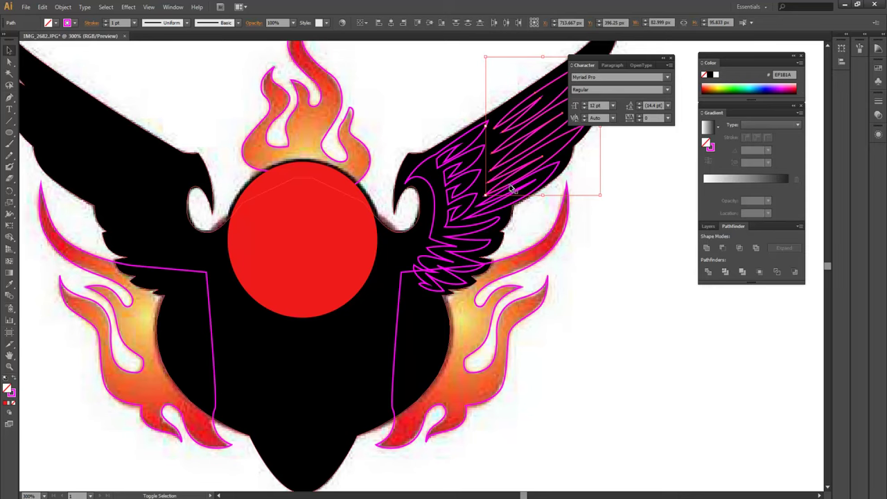
click(454, 220)
drag(454, 221, 460, 237)
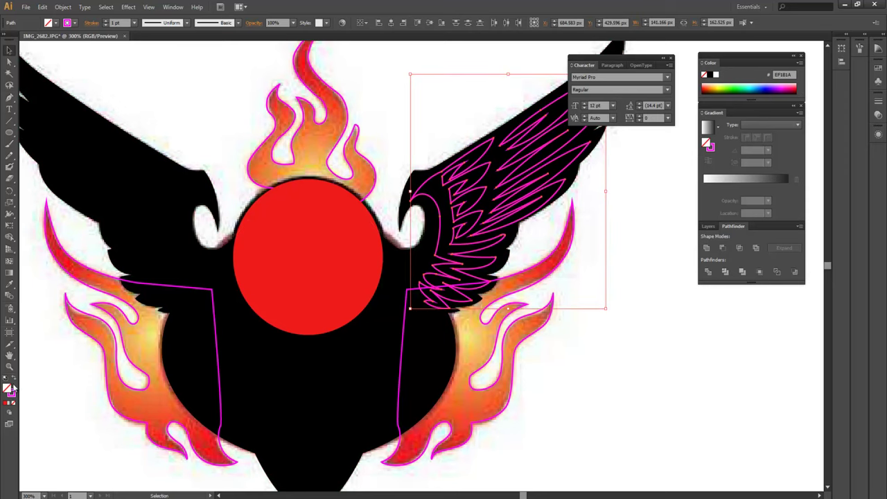
click(708, 249)
Remove the black body shape from view and reselect the right wing feathers
click(594, 192)
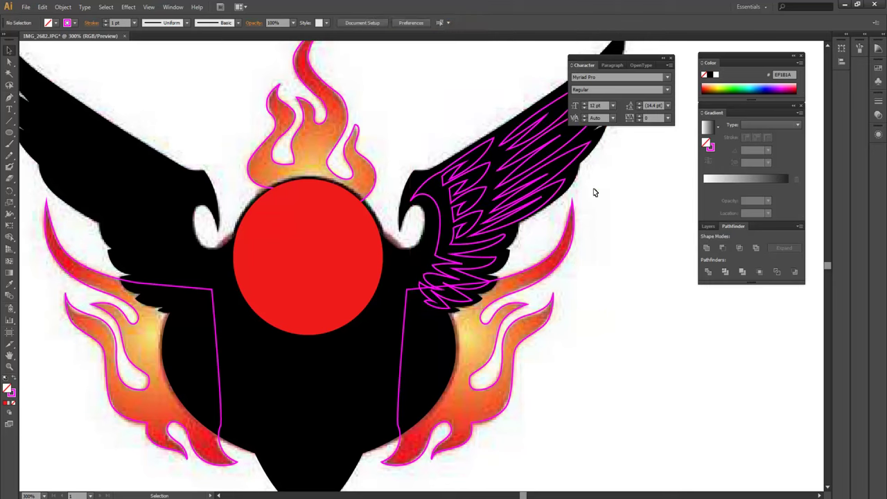
click(520, 170)
click(594, 386)
click(224, 336)
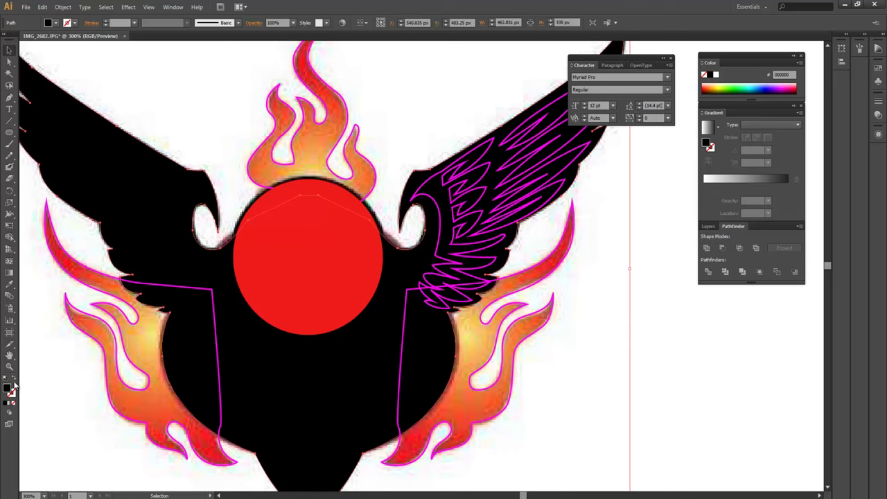
key(Delete)
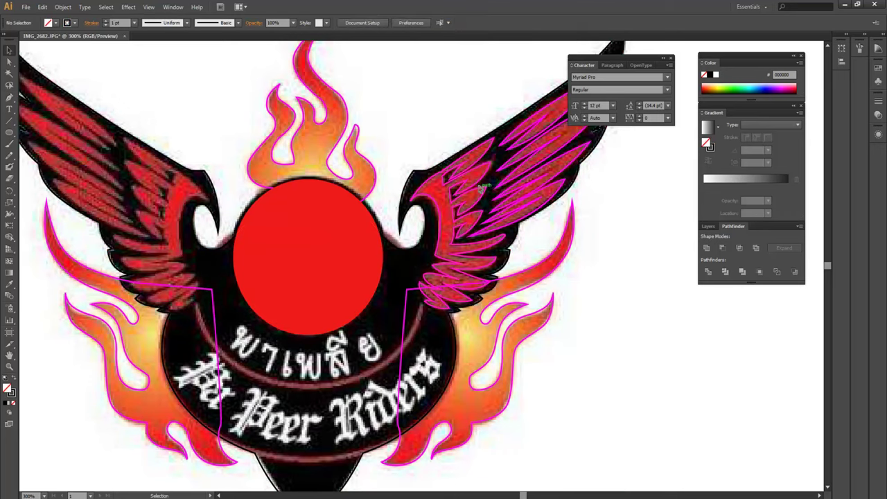
click(478, 182)
Fill the feathers with the circle's red and reflect a copy across the vertical axis
key(i)
click(325, 220)
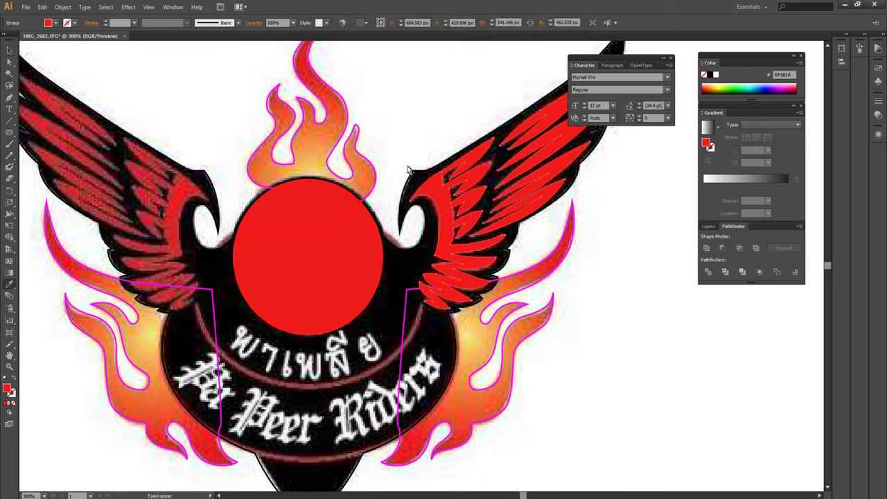
drag(456, 216, 237, 213)
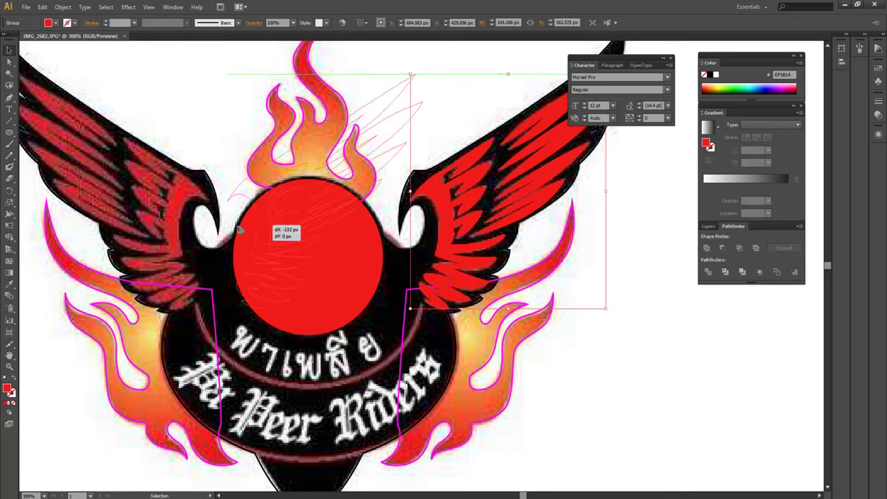
right_click(216, 217)
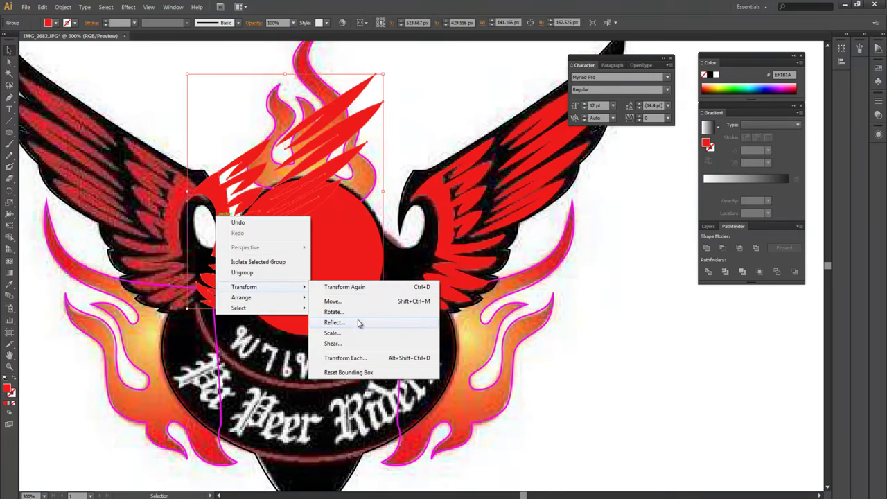
click(360, 321)
click(371, 279)
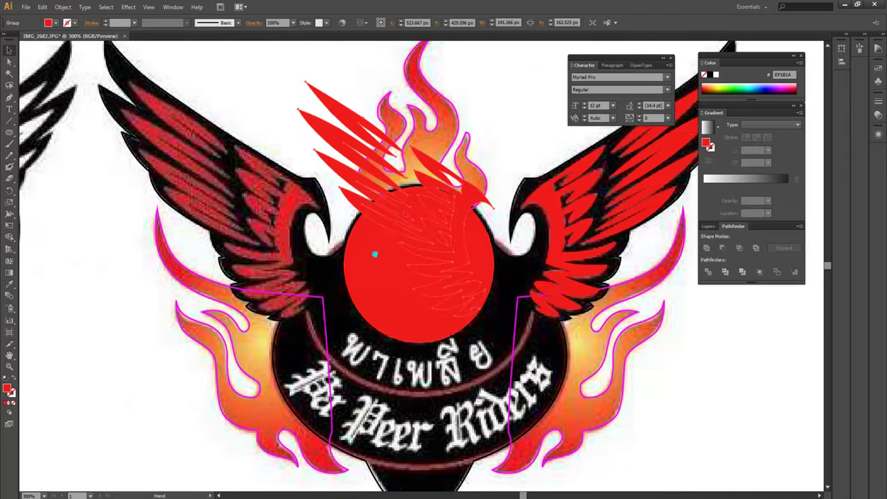
Position the mirrored red feathers over the left wing
drag(388, 204, 228, 204)
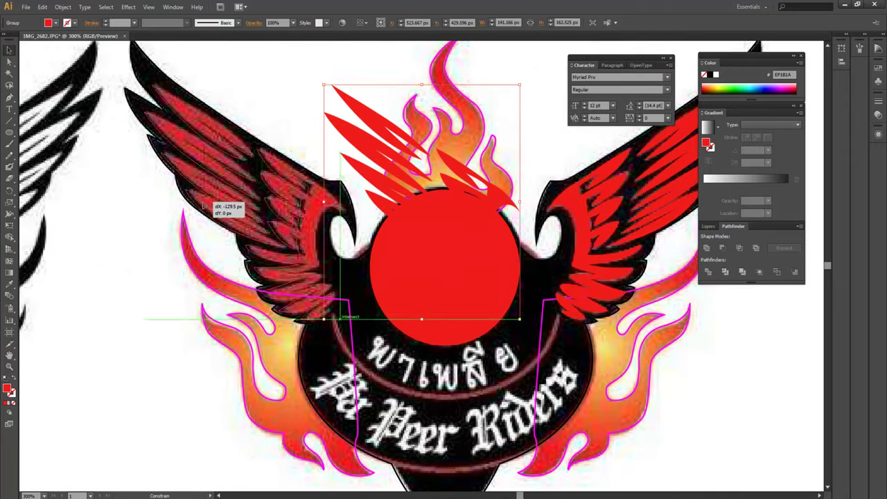
drag(222, 203, 217, 203)
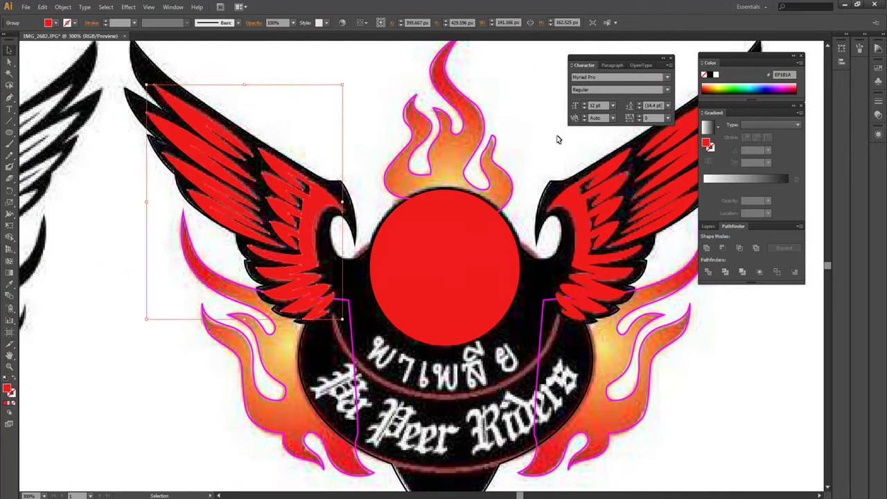
click(558, 139)
drag(558, 139, 530, 149)
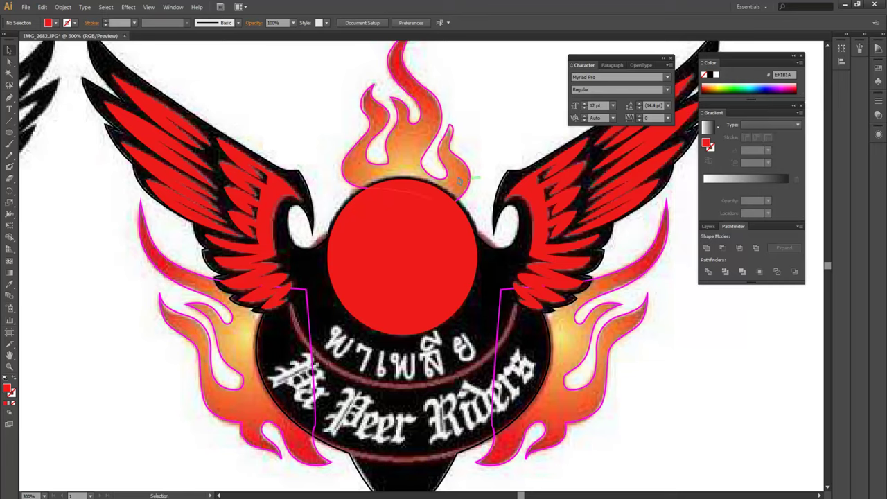
drag(458, 179, 443, 165)
drag(629, 384, 643, 374)
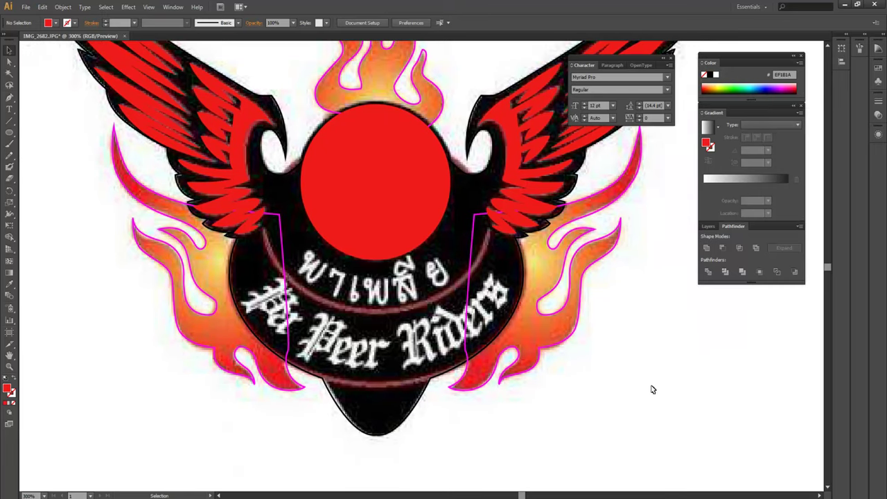
mouse_move(643, 431)
mouse_down()
mouse_move(625, 420)
mouse_move(629, 435)
mouse_up()
Start a black Myriad Pro 12 pt text object for the PA label right of the badge
key(t)
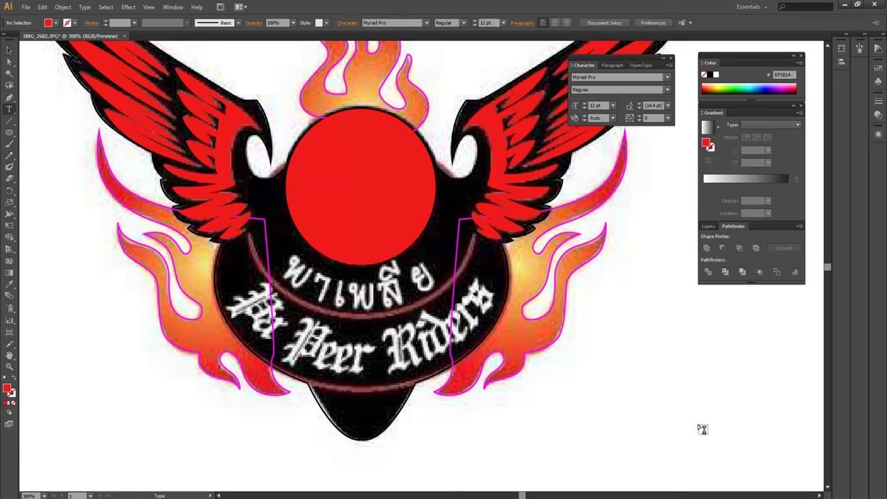
click(597, 378)
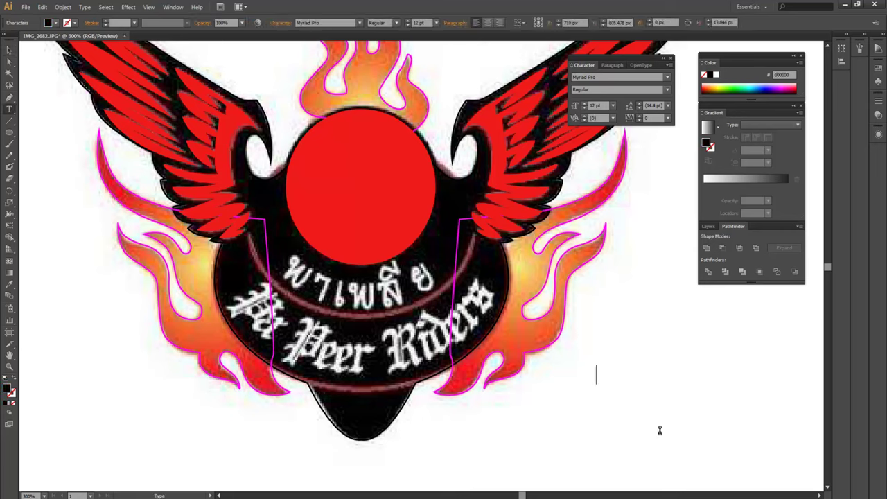
key(BackSpace)
key(BackSpace)
click(333, 23)
key(Return)
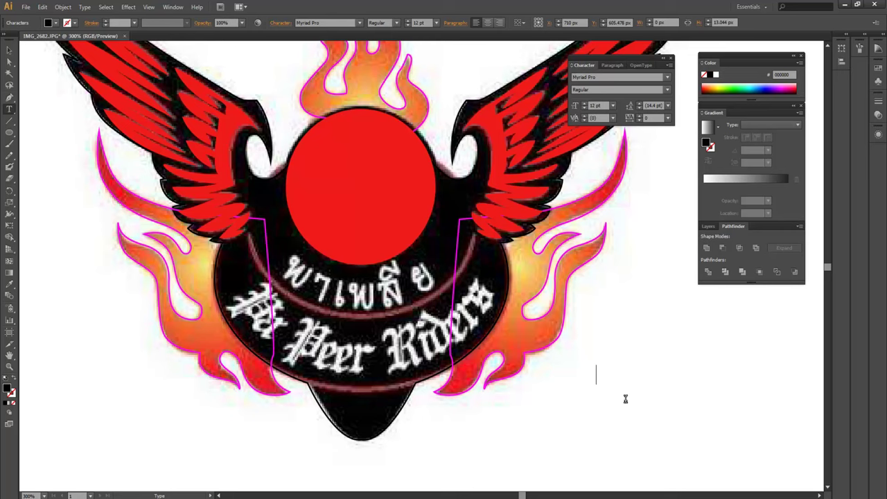
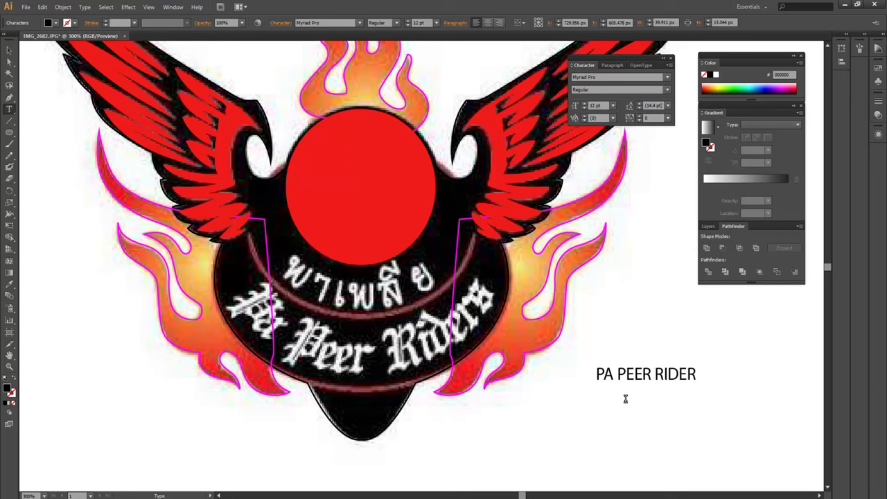
Set PA PEER RIDER in Old English Text MT at about 21.65 pt and place it below the badge
click(9, 52)
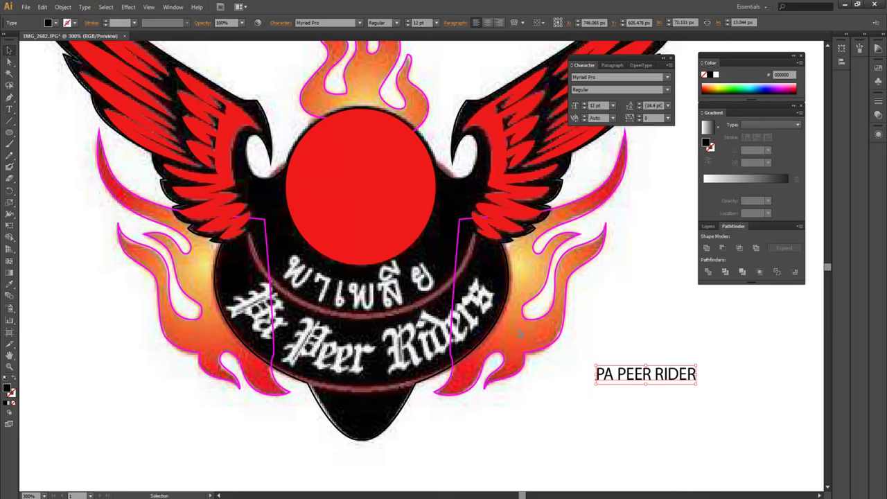
mouse_move(697, 364)
mouse_down()
mouse_move(776, 350)
mouse_move(402, 428)
mouse_move(645, 414)
mouse_up()
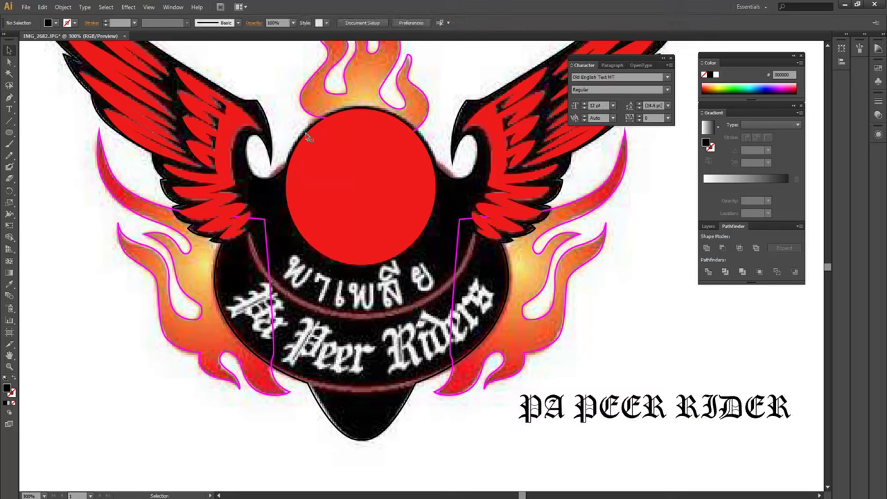
click(531, 401)
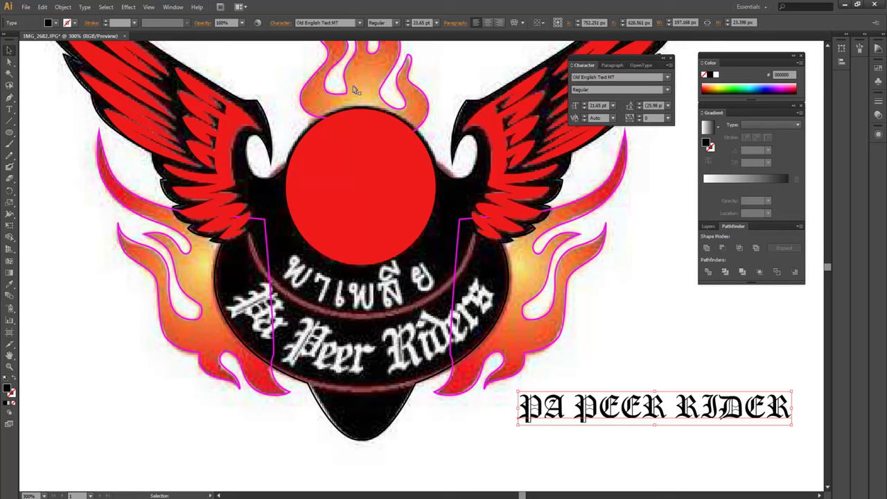
mouse_move(632, 424)
mouse_down()
mouse_move(569, 275)
mouse_move(454, 316)
mouse_move(310, 304)
mouse_up()
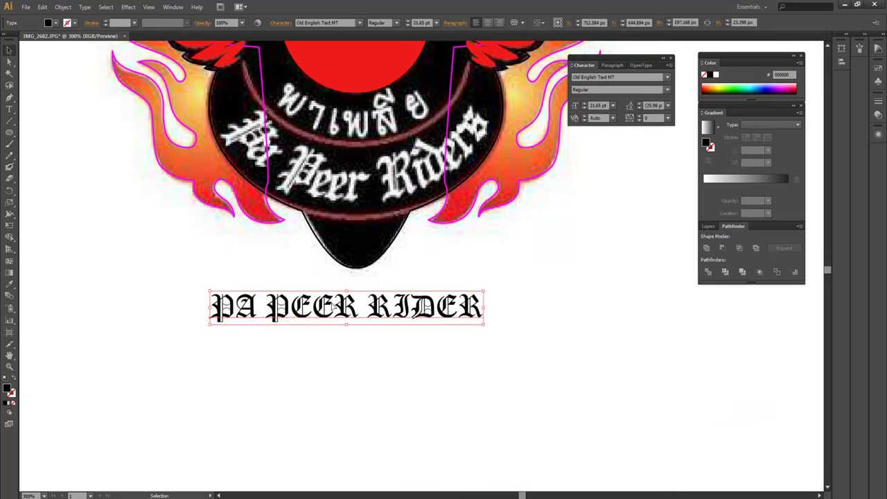
scroll(310, 303, up, 3)
drag(354, 368, 361, 360)
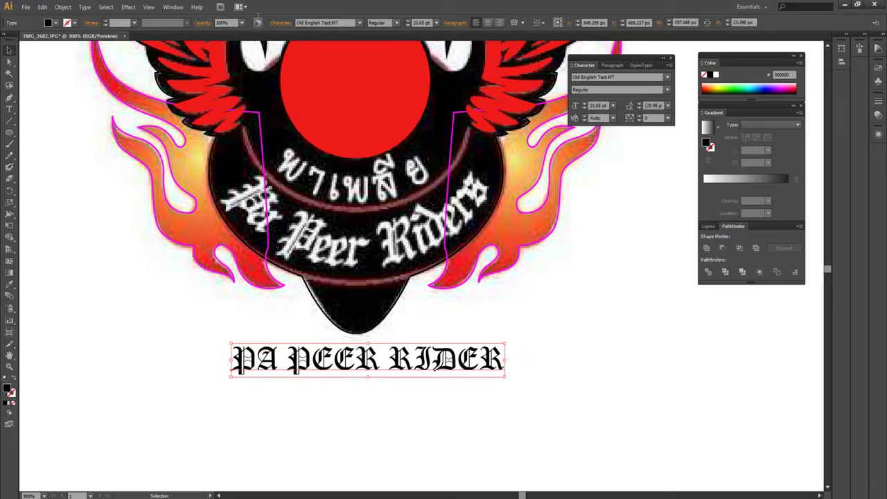
Browse the Envelope Distort and Object menus, briefly opening and dismissing Blend options
click(523, 23)
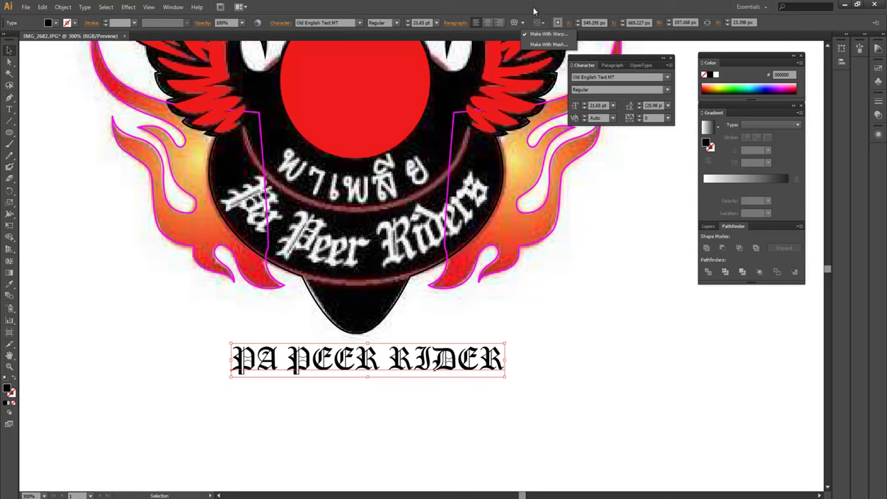
click(525, 6)
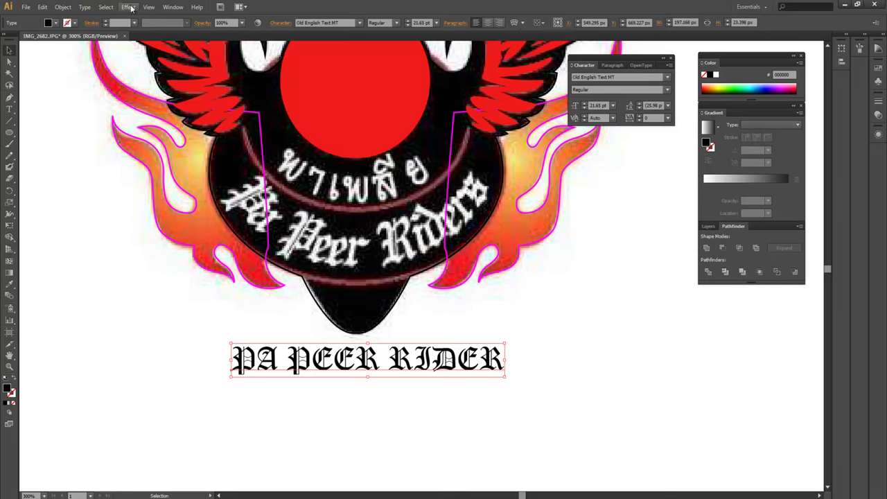
click(62, 7)
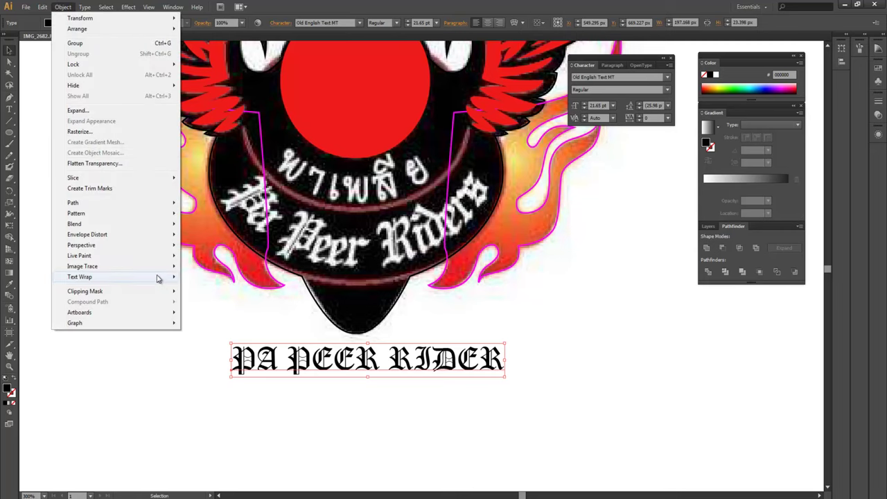
mouse_move(115, 224)
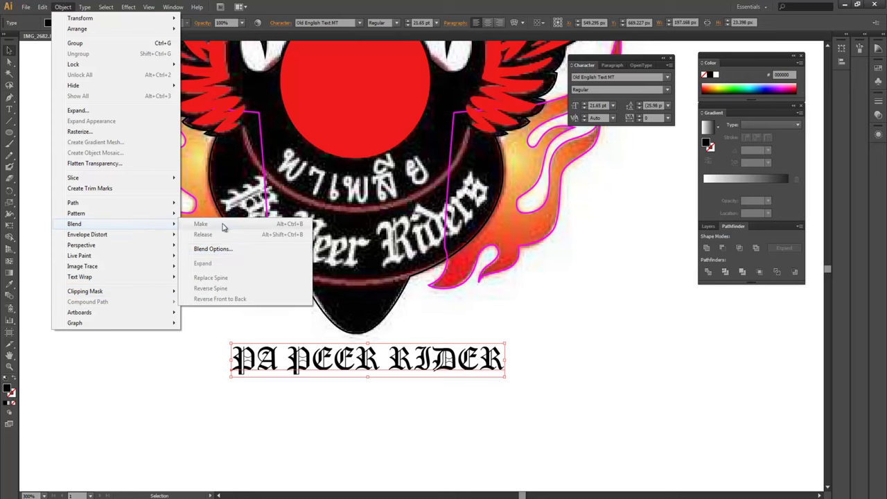
click(240, 248)
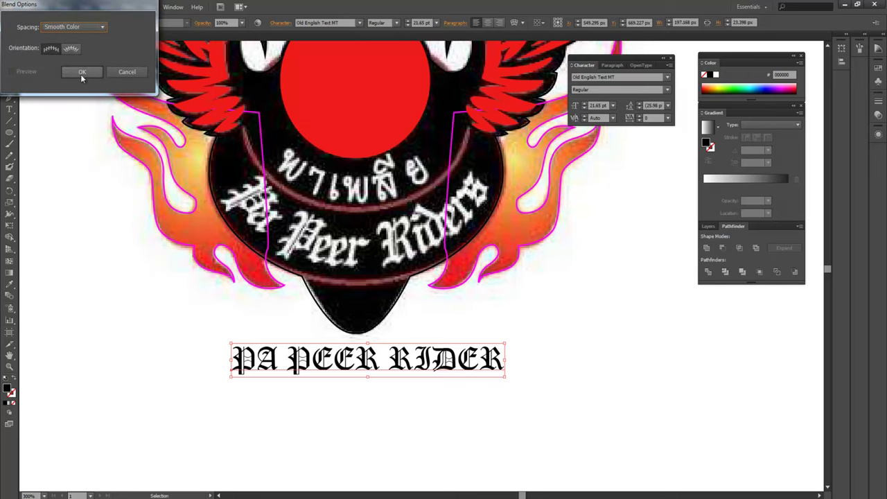
click(115, 73)
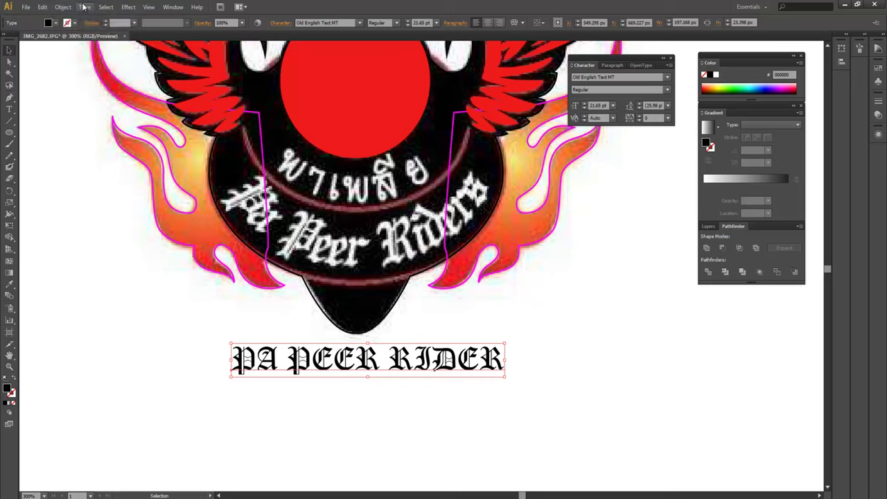
click(62, 7)
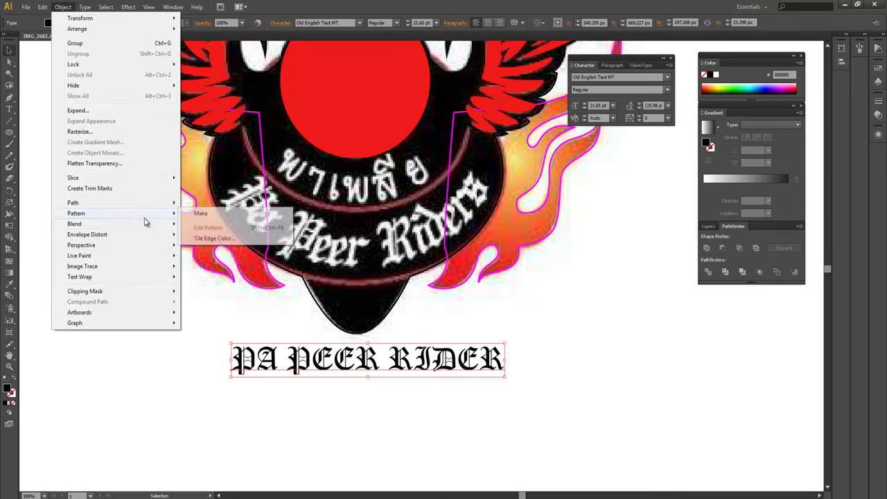
mouse_move(87, 235)
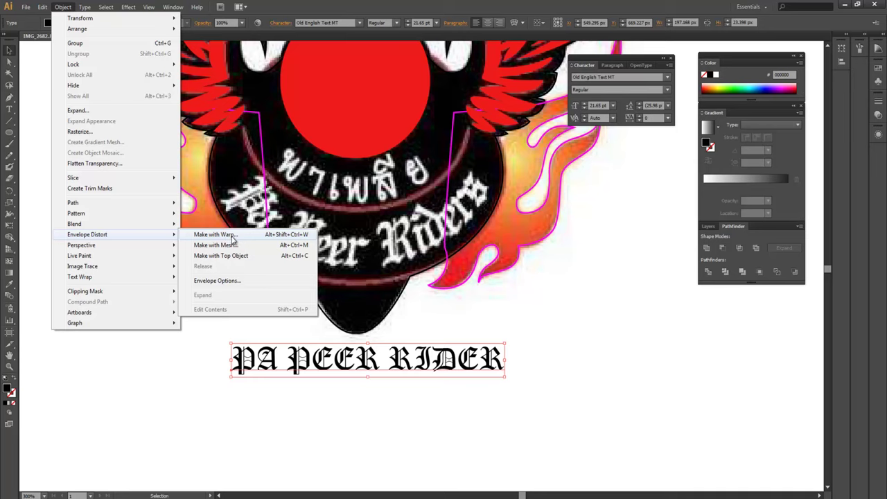
Warp the text with a horizontal Arc envelope: -41% bend, 8% vertical distortion
click(235, 236)
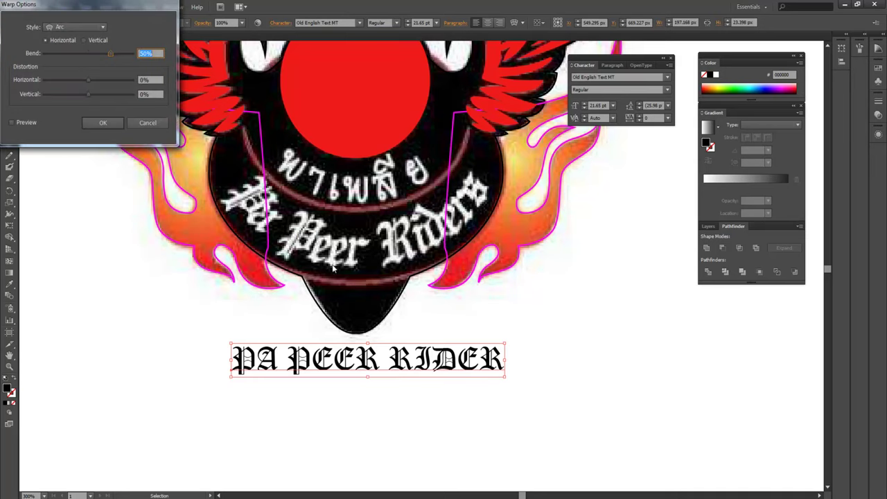
click(34, 126)
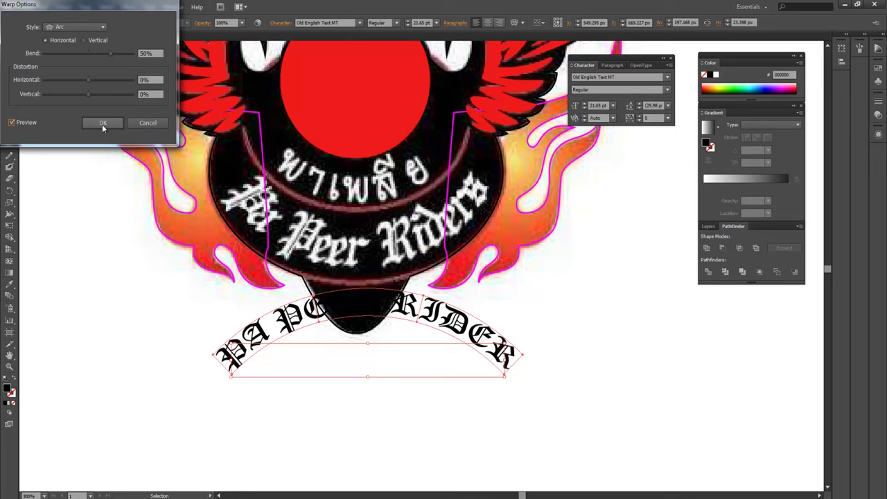
drag(110, 54, 65, 52)
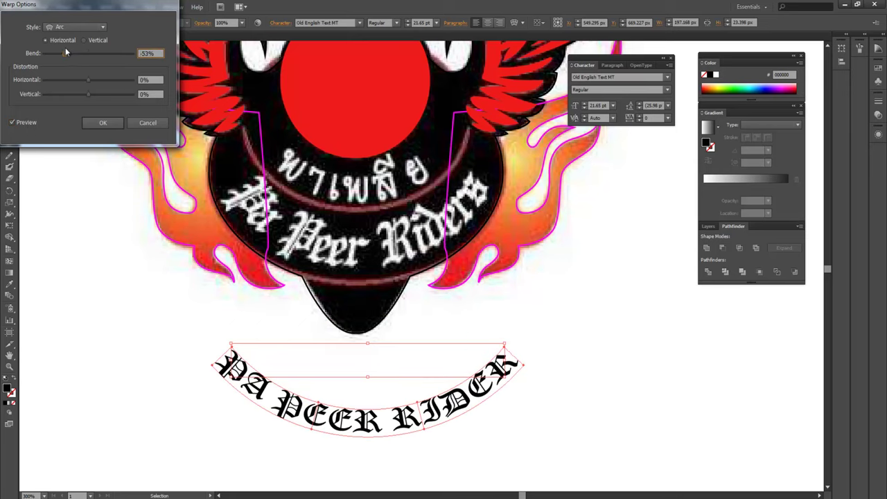
click(73, 53)
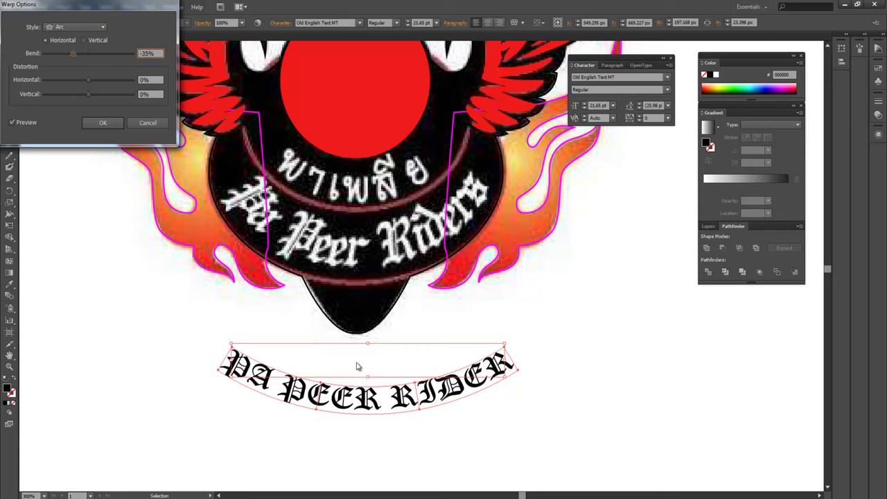
drag(76, 54, 72, 51)
mouse_move(91, 81)
mouse_down()
mouse_move(104, 78)
mouse_move(89, 79)
mouse_move(85, 95)
mouse_up()
drag(88, 97, 92, 98)
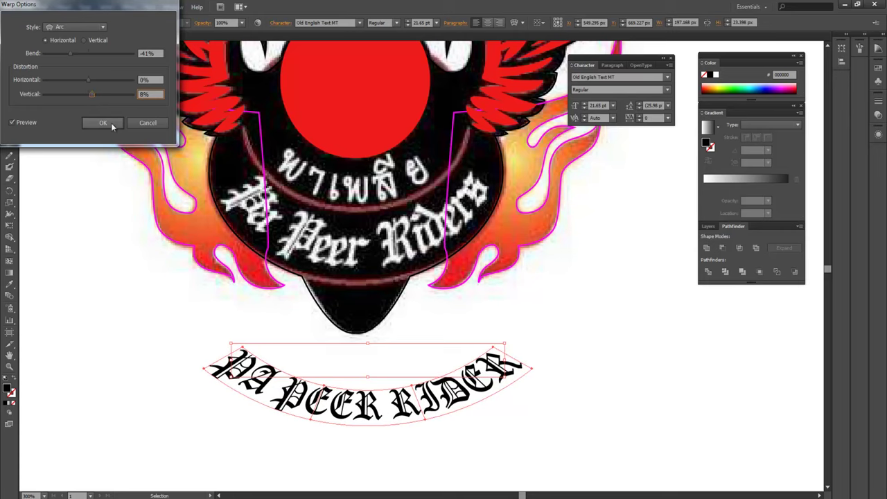
click(103, 123)
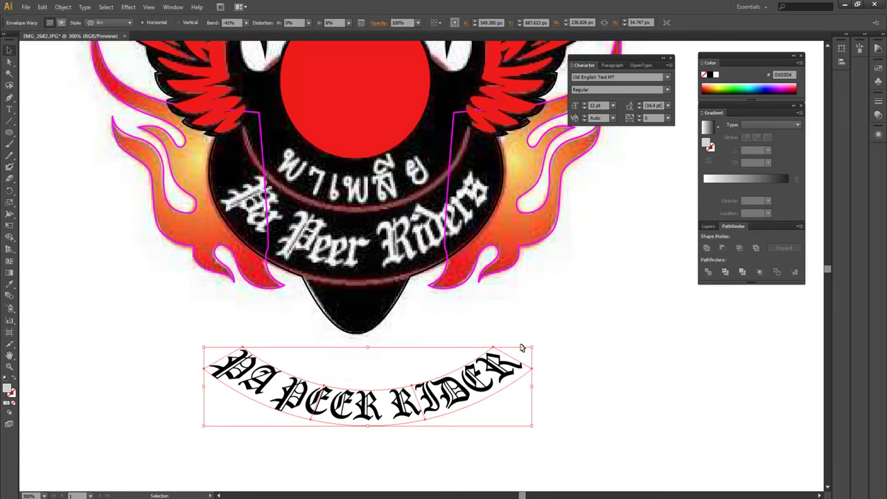
Shrink the warped PA PEER RIDER text, fill it white, and move it toward the badge
drag(532, 347, 478, 361)
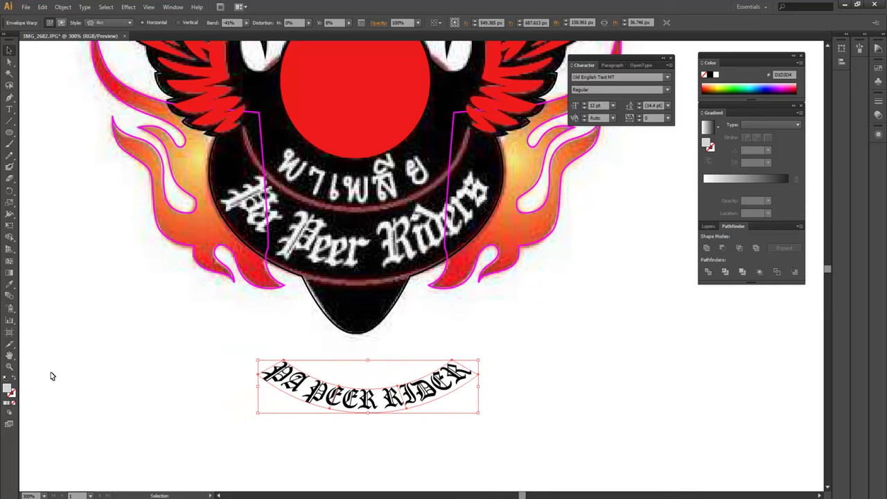
double_click(10, 390)
click(21, 43)
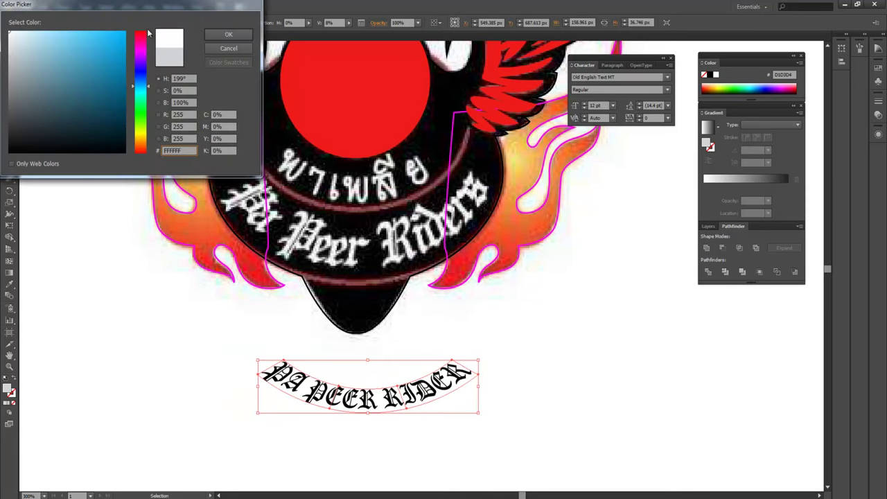
click(223, 36)
drag(380, 410, 393, 374)
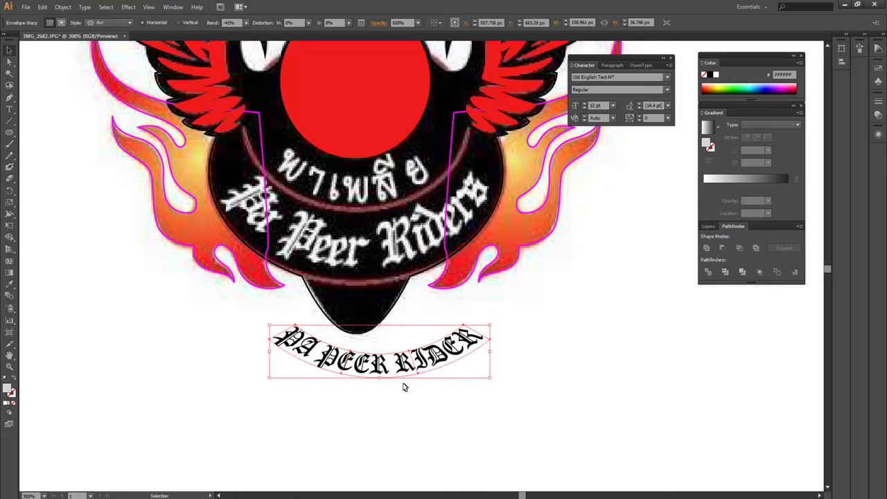
Make the text inside the envelope white and move it onto the Peer Riders banner
double_click(400, 368)
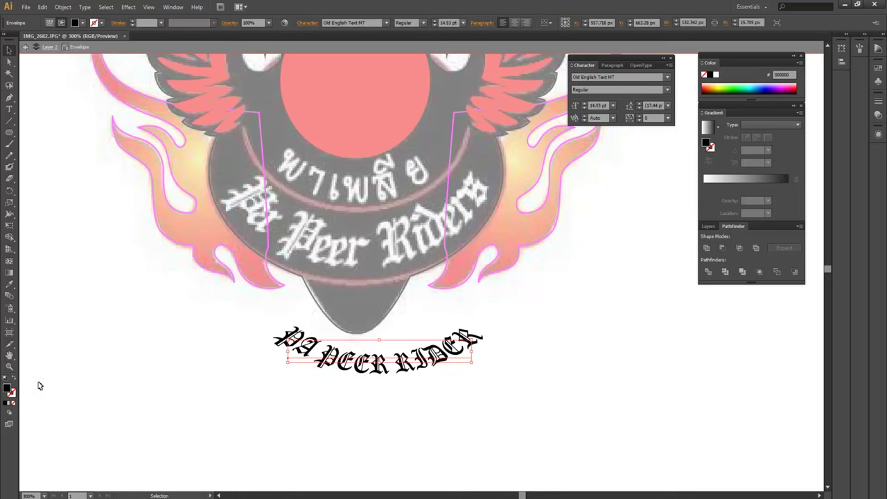
double_click(11, 391)
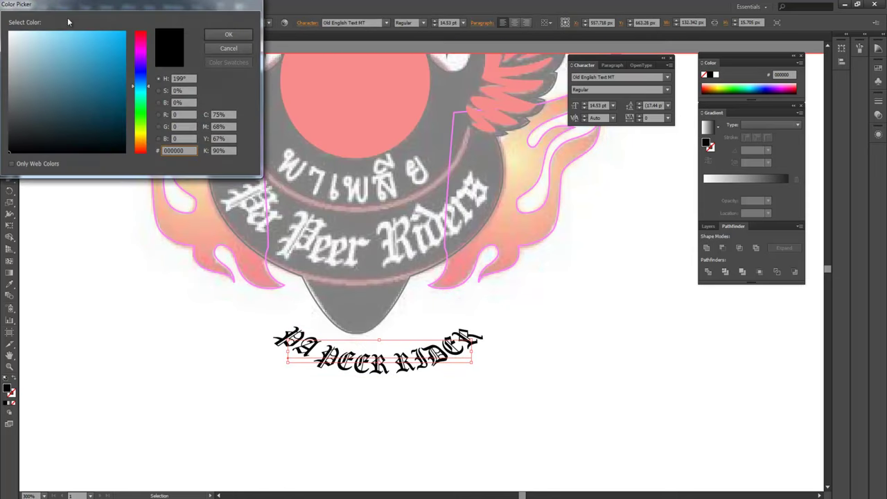
click(10, 33)
click(228, 34)
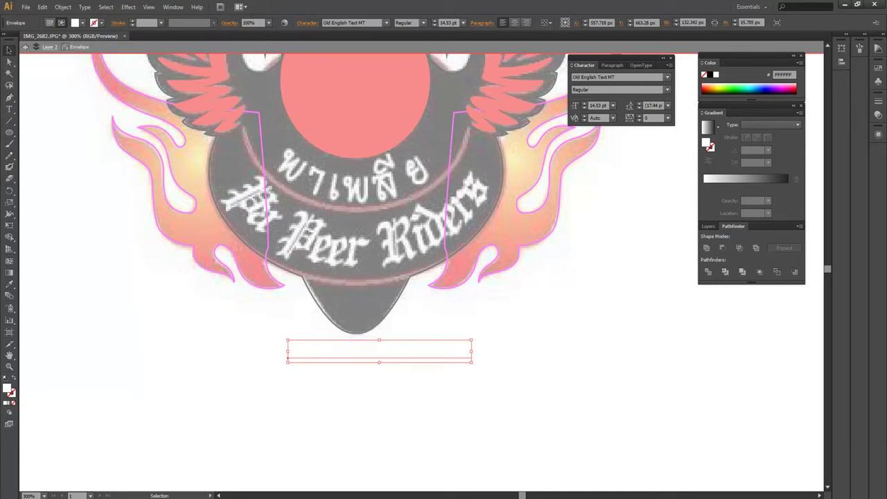
drag(402, 362, 385, 255)
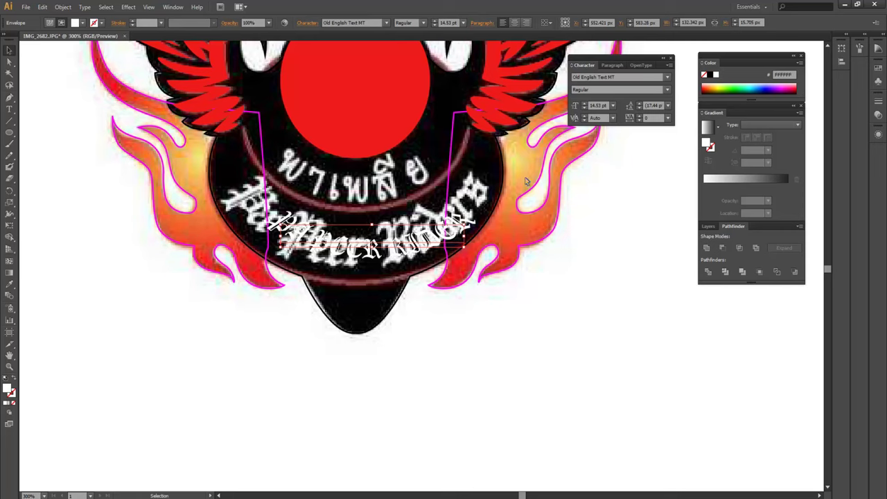
Swap the badge shape's fill and stroke so it becomes solid black
click(432, 181)
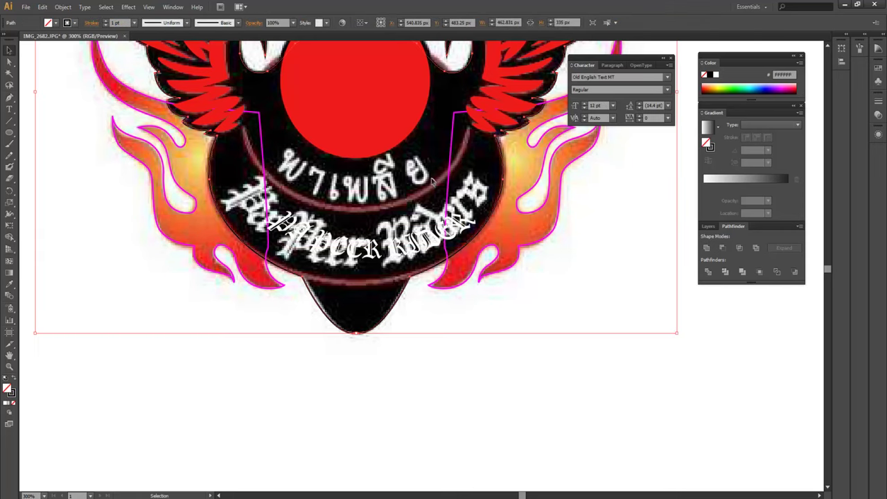
click(16, 380)
click(263, 406)
scroll(277, 402, up, 2)
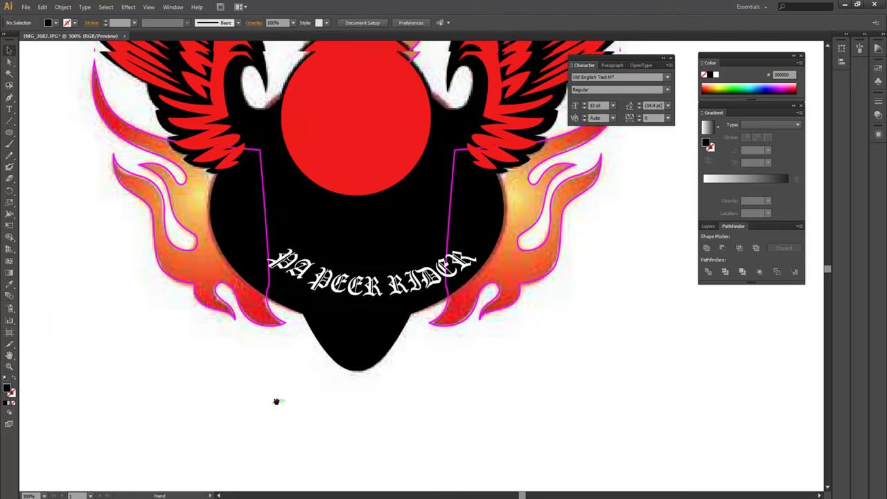
drag(378, 313, 299, 251)
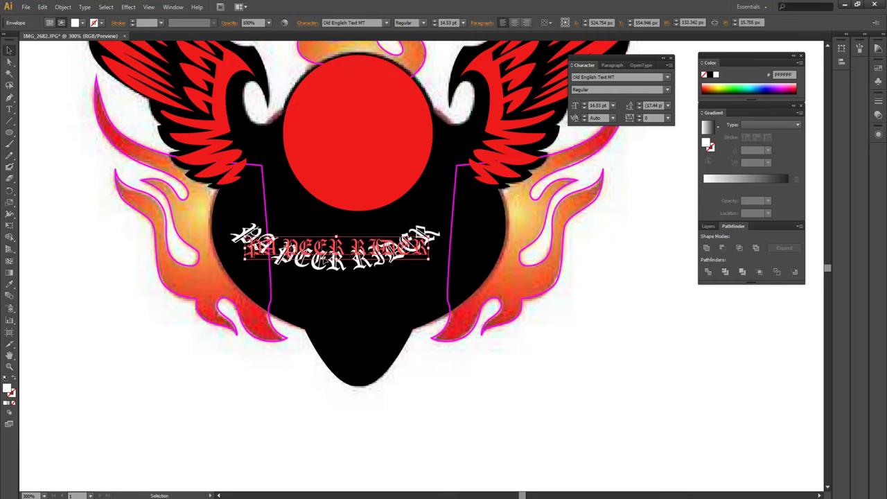
Position the arched white text on the black shield
drag(347, 237, 334, 223)
mouse_move(410, 237)
mouse_down()
mouse_move(476, 258)
mouse_move(412, 266)
mouse_move(414, 283)
mouse_up()
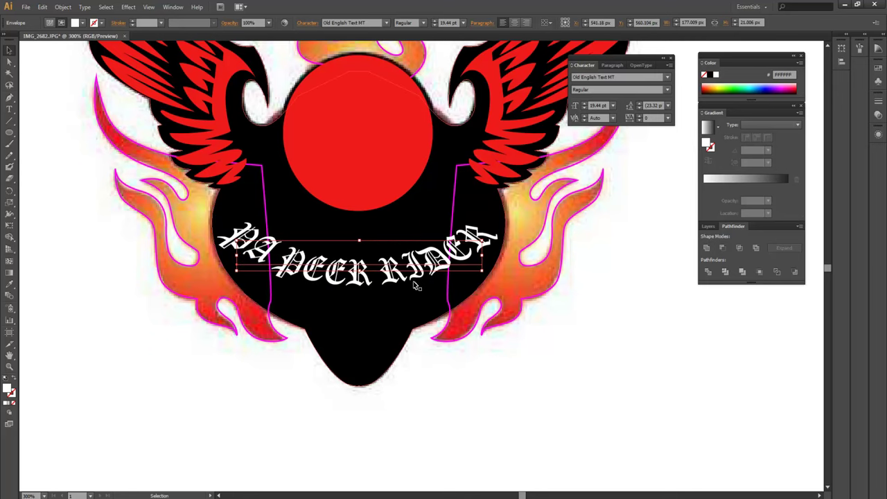
drag(378, 269, 374, 254)
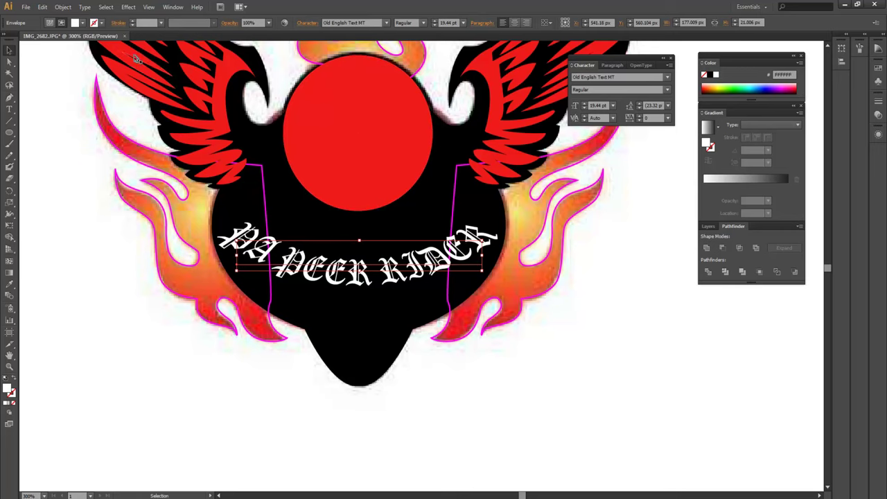
click(68, 7)
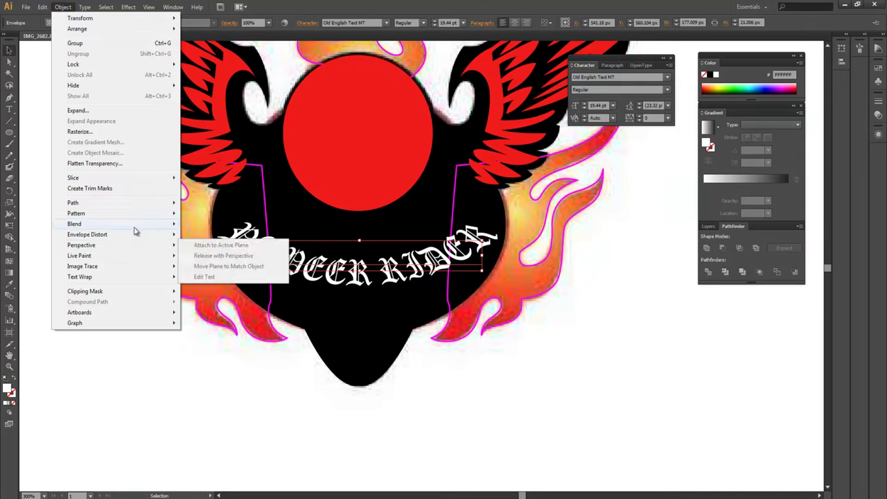
mouse_move(87, 235)
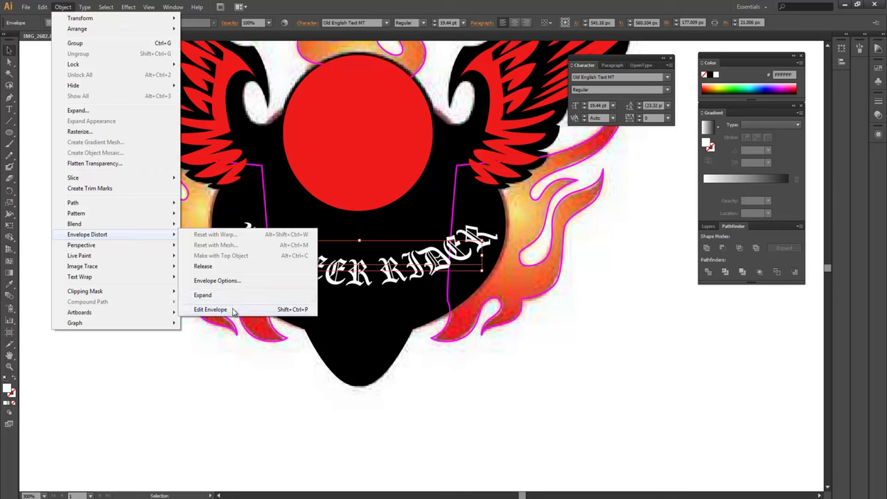
Increase the text's arc bend and move the arched text onto the black shield
click(232, 310)
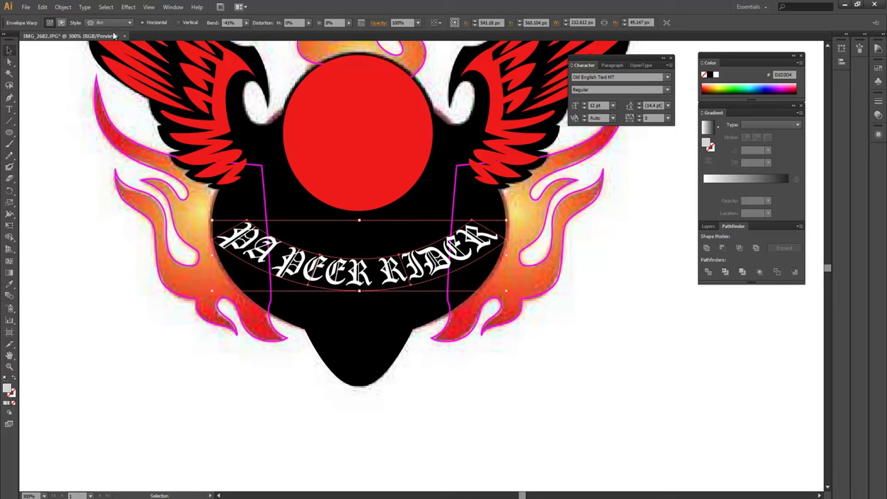
click(115, 24)
click(246, 23)
drag(218, 33, 209, 31)
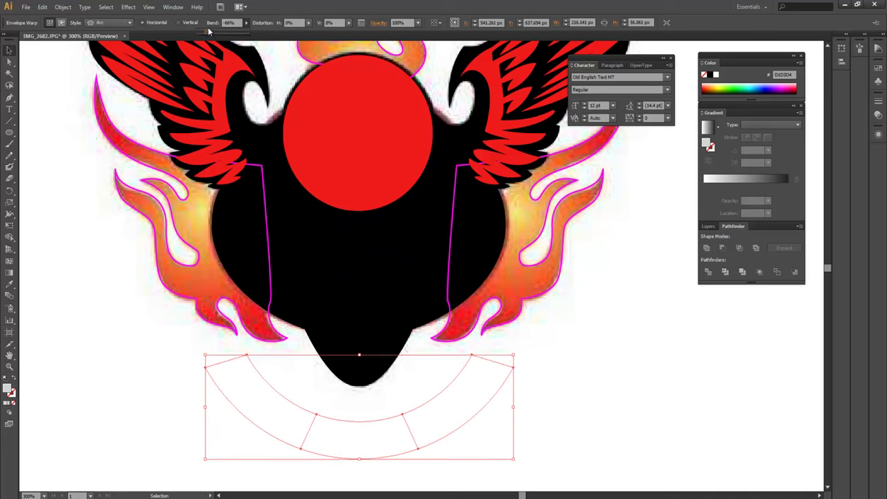
click(246, 22)
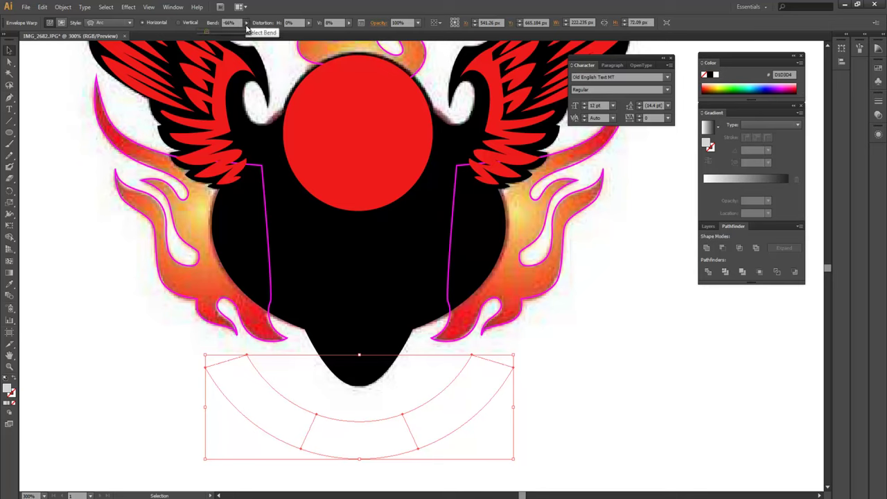
drag(208, 31, 212, 33)
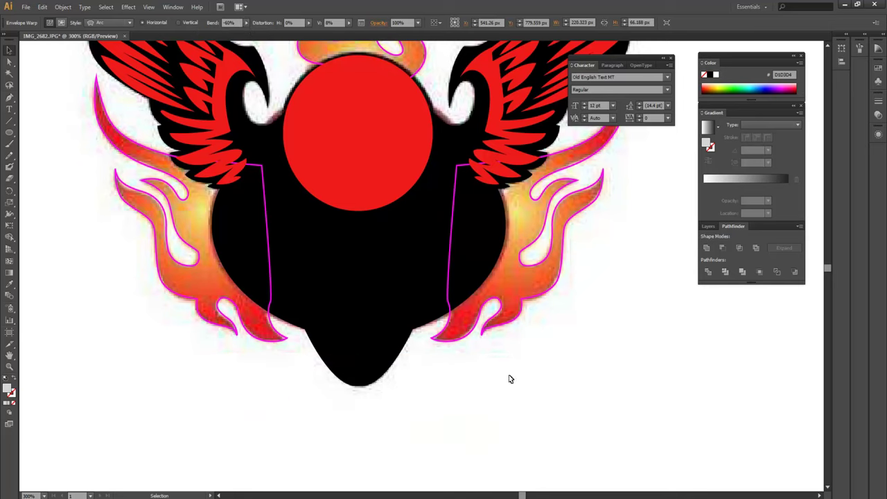
drag(509, 377, 534, 292)
mouse_move(420, 425)
mouse_down()
mouse_move(412, 127)
mouse_move(405, 224)
mouse_move(373, 223)
mouse_up()
scroll(361, 138, up, 1)
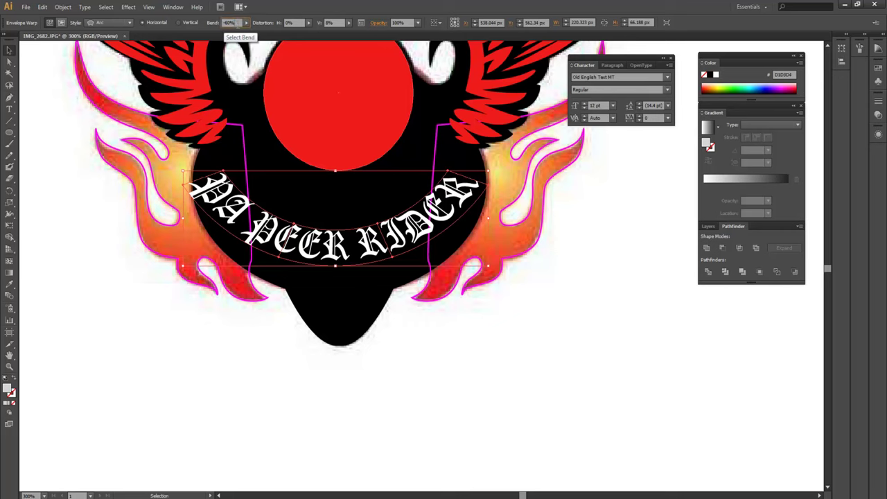
Set the envelope bend to -80% and shrink the text to fit the shield
click(211, 23)
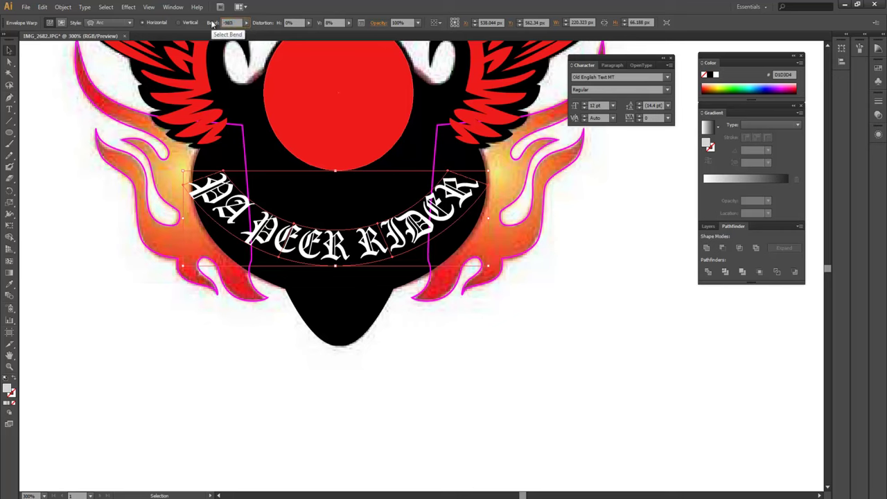
text(-80)
key(Return)
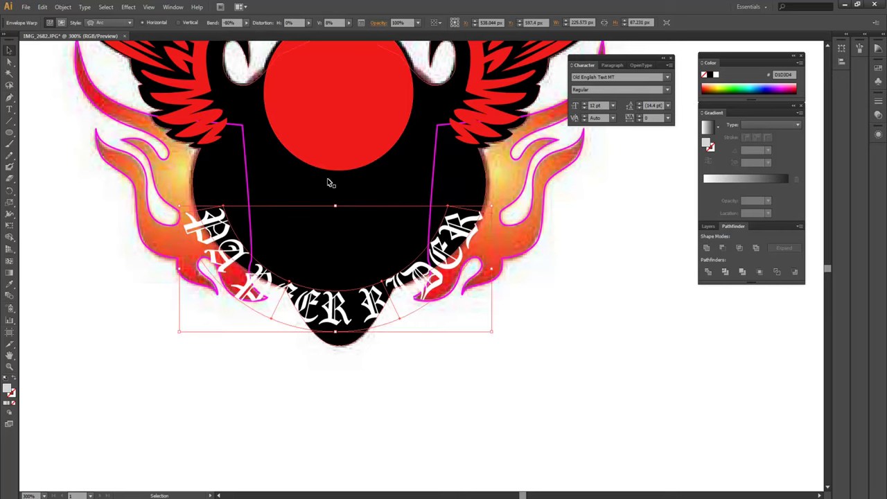
mouse_move(336, 229)
mouse_down()
mouse_move(338, 280)
mouse_move(340, 233)
mouse_up()
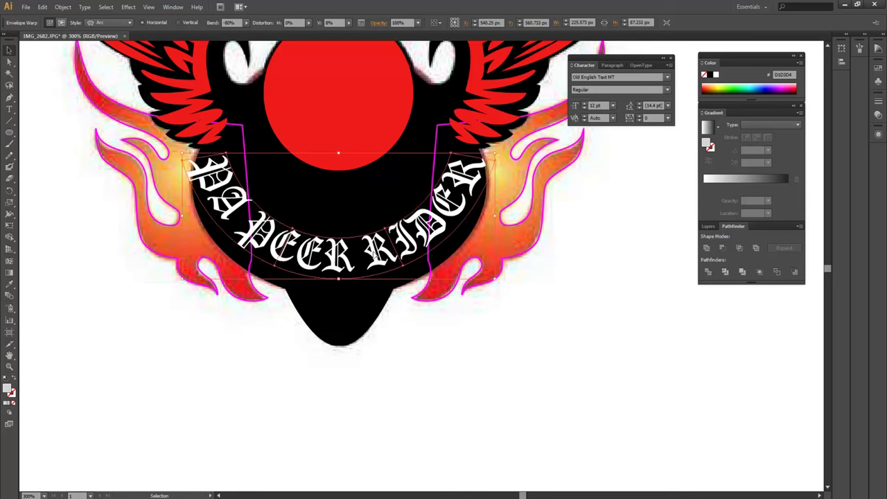
drag(485, 164, 474, 168)
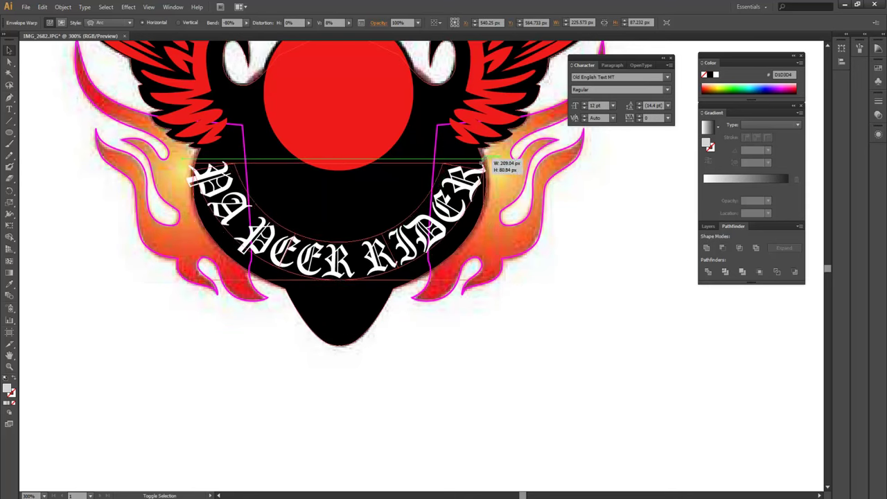
drag(436, 233, 439, 243)
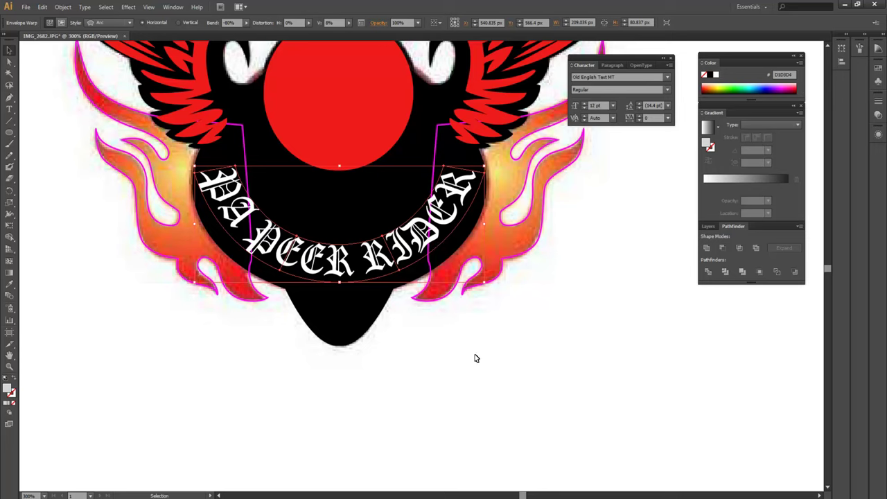
Nudge the arched text into final position with the arrow keys, then deselect it
key(Right)
key(Right)
key(Right)
key(Down)
key(Down)
key(Down)
key(Left)
key(Down)
key(Up)
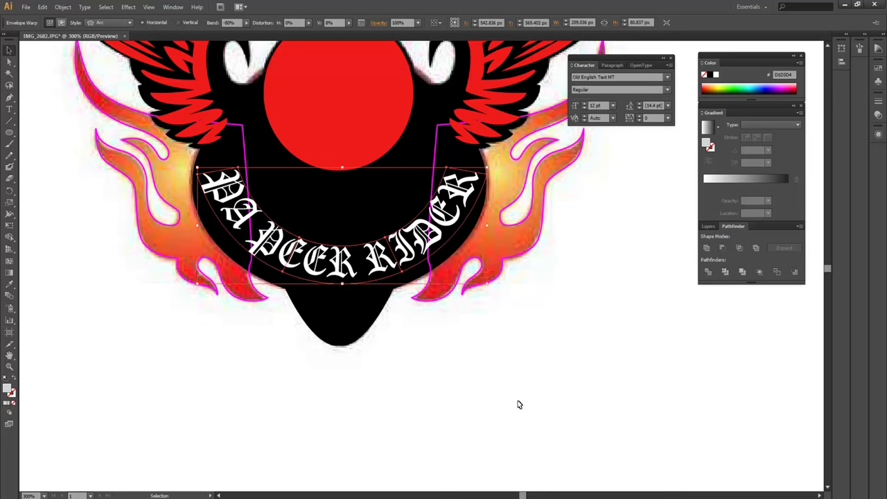
click(559, 440)
drag(563, 339, 565, 395)
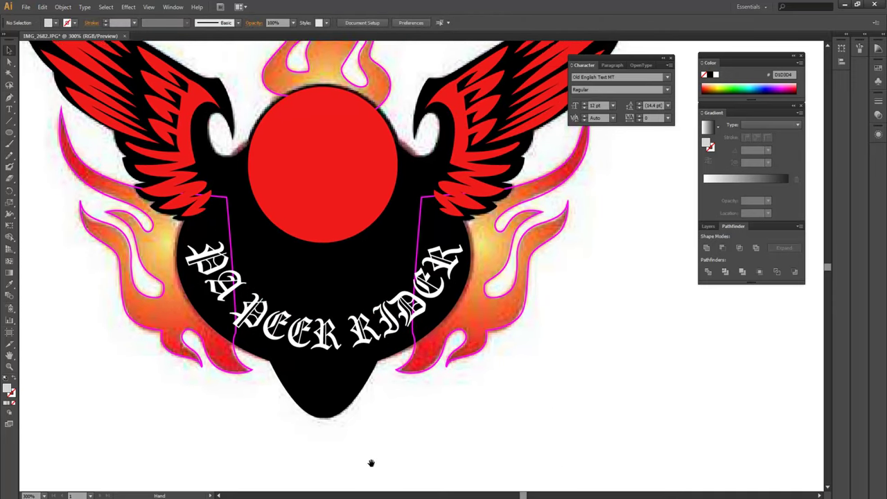
Fill the right, top and left flames with the sampled pale yellow
scroll(542, 410, up, 2)
scroll(639, 338, up, 3)
scroll(639, 339, down, 1)
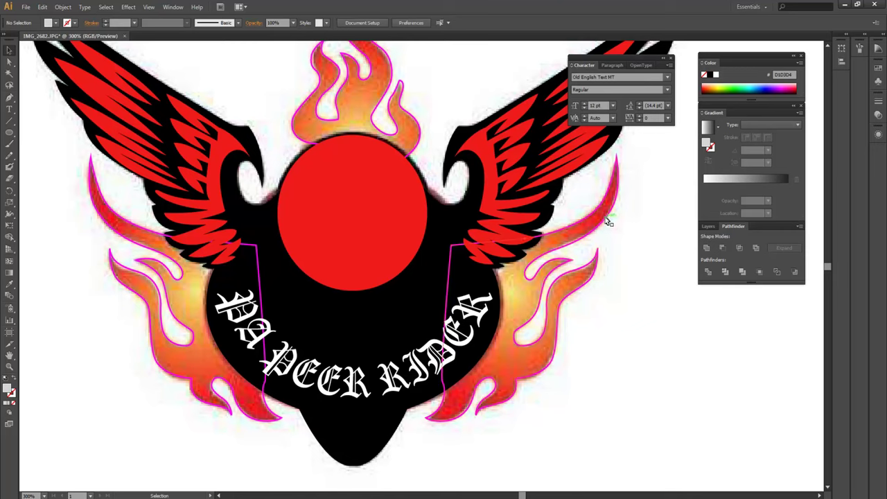
click(606, 222)
shift+click(404, 90)
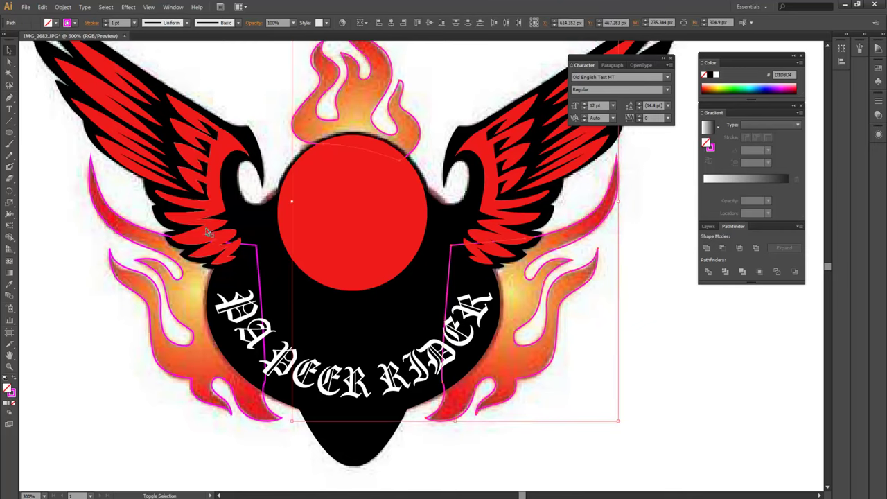
shift+click(128, 242)
key(i)
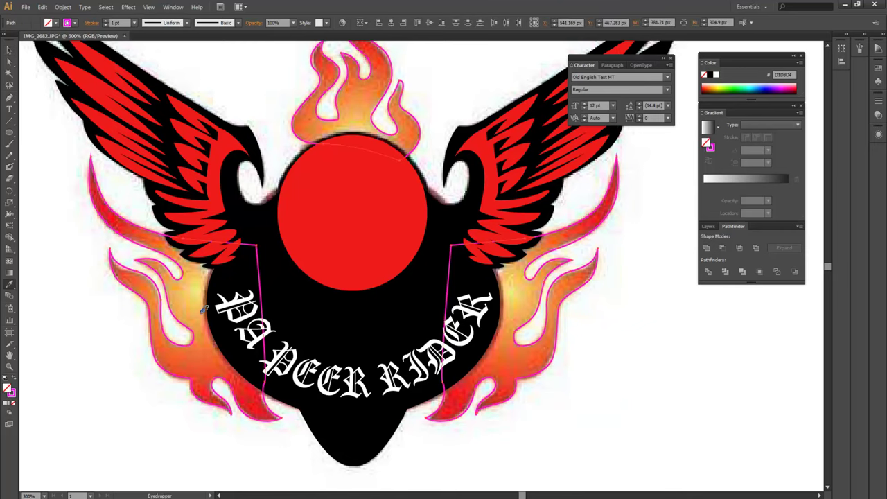
click(201, 282)
key(v)
click(634, 362)
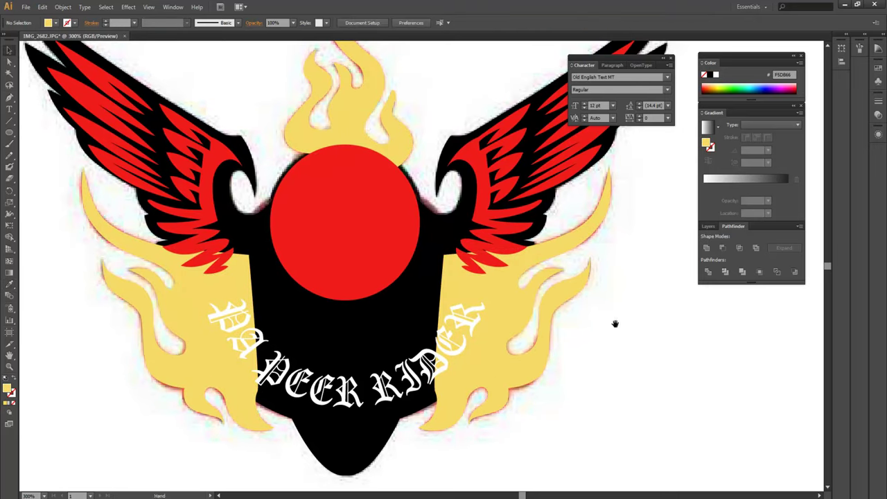
Send the three flames behind the black shield
click(574, 243)
shift+click(362, 103)
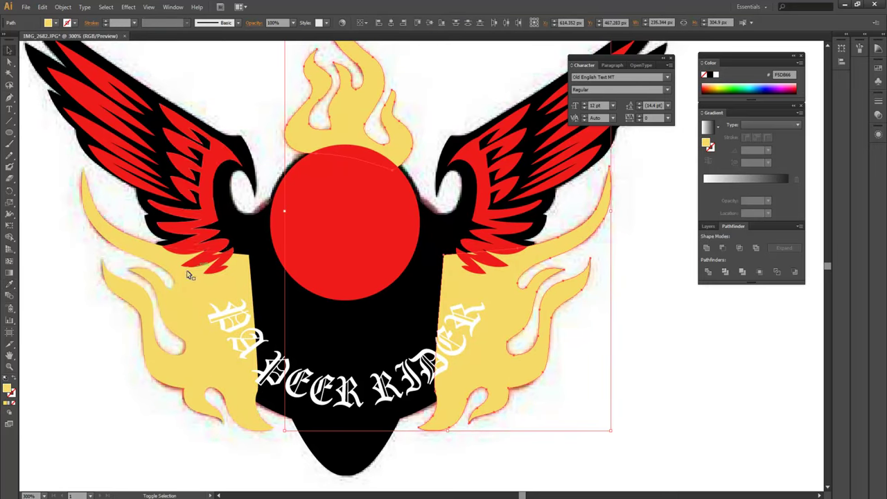
shift+click(156, 298)
key(ctrl+shift+bracketleft)
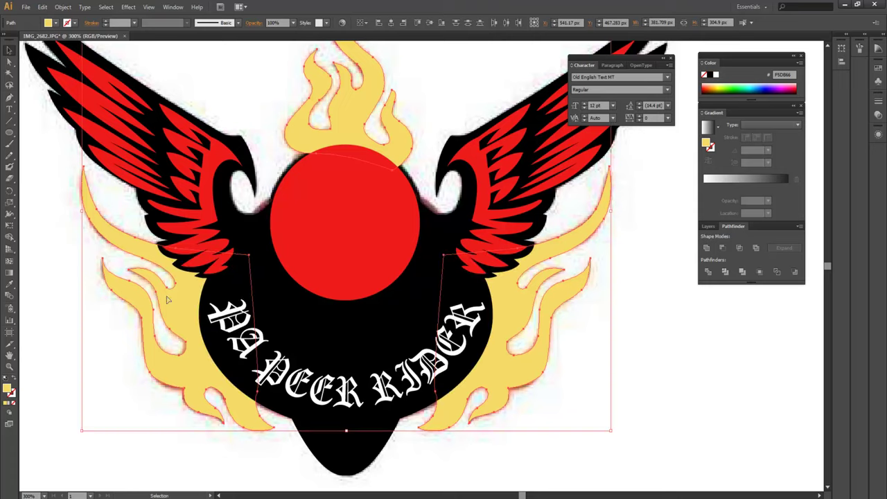
click(654, 326)
mouse_move(654, 327)
mouse_down()
mouse_move(630, 326)
mouse_move(644, 313)
mouse_move(610, 292)
mouse_up()
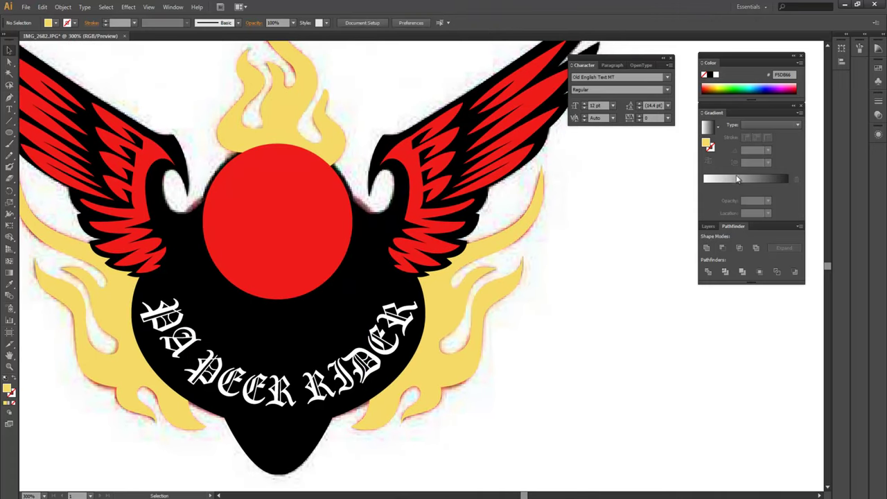
Choose the default white-to-black gradient fill and select the right flame
click(708, 128)
click(734, 132)
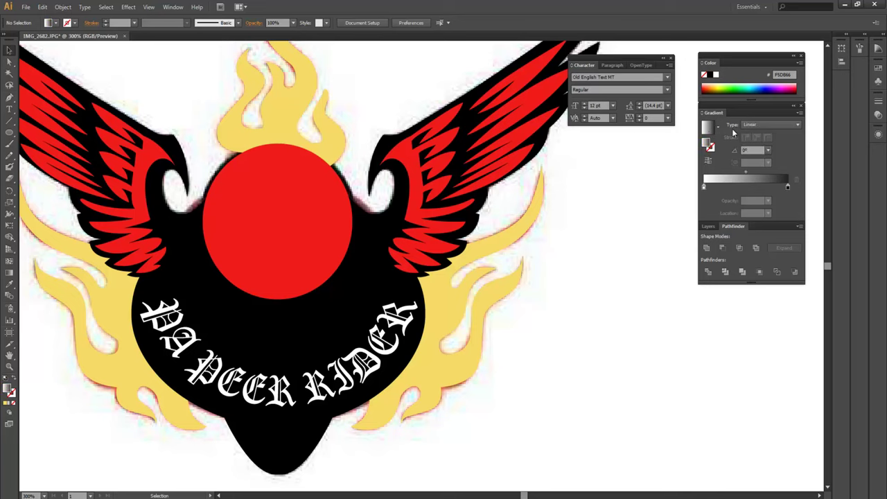
click(511, 240)
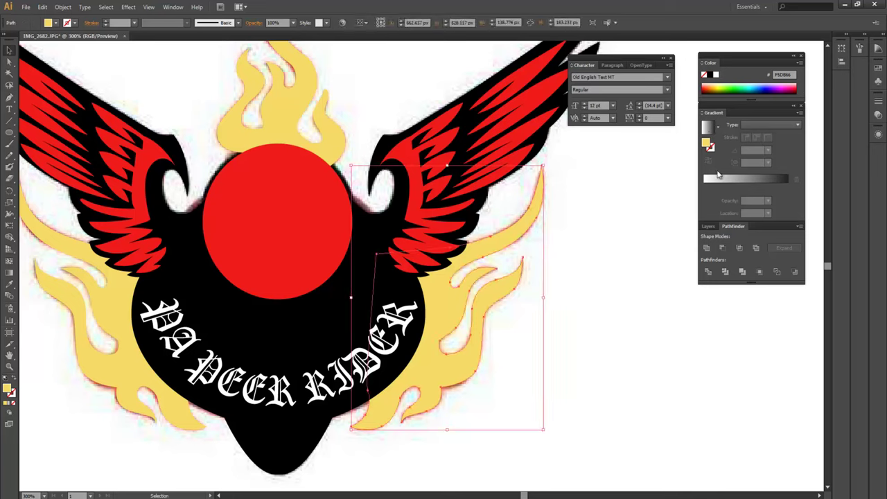
Give the right flame a radial white-to-black gradient and inspect its stop colours
click(707, 129)
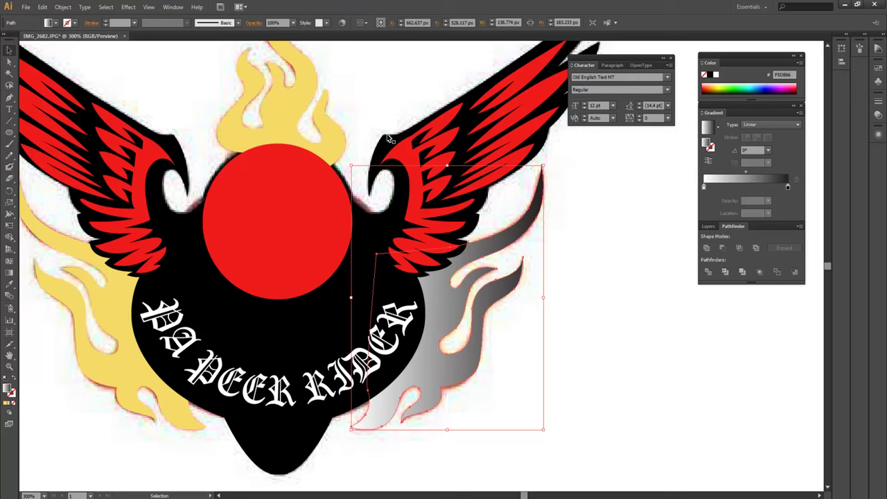
click(779, 126)
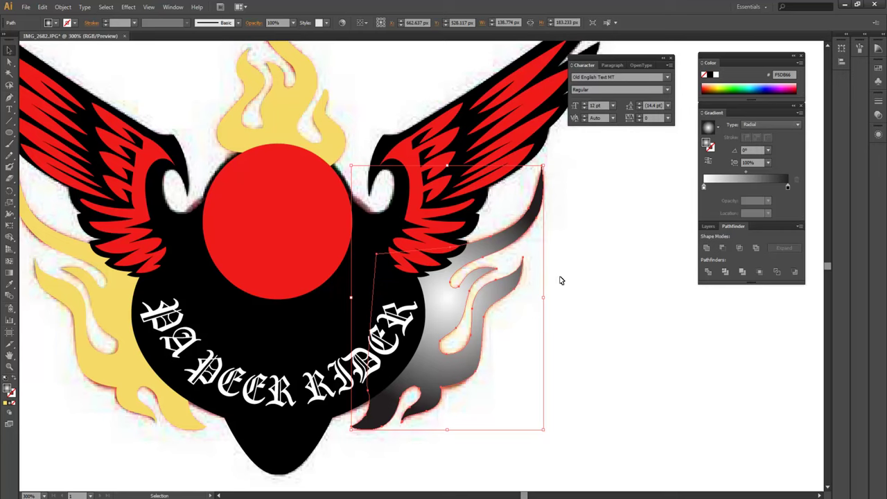
click(790, 186)
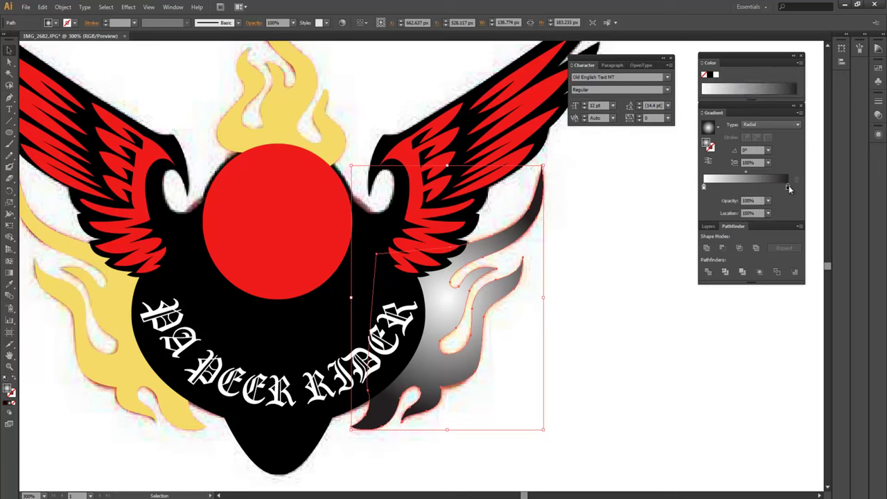
double_click(789, 187)
click(668, 239)
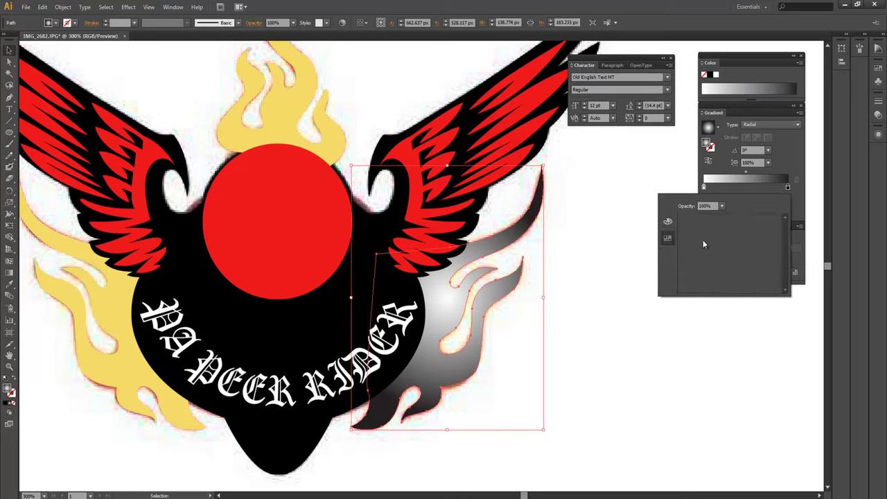
click(667, 222)
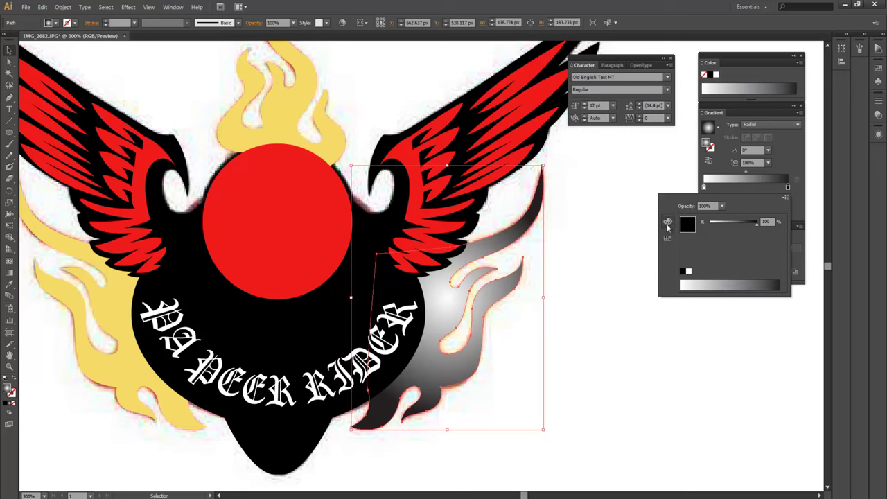
click(806, 150)
click(704, 186)
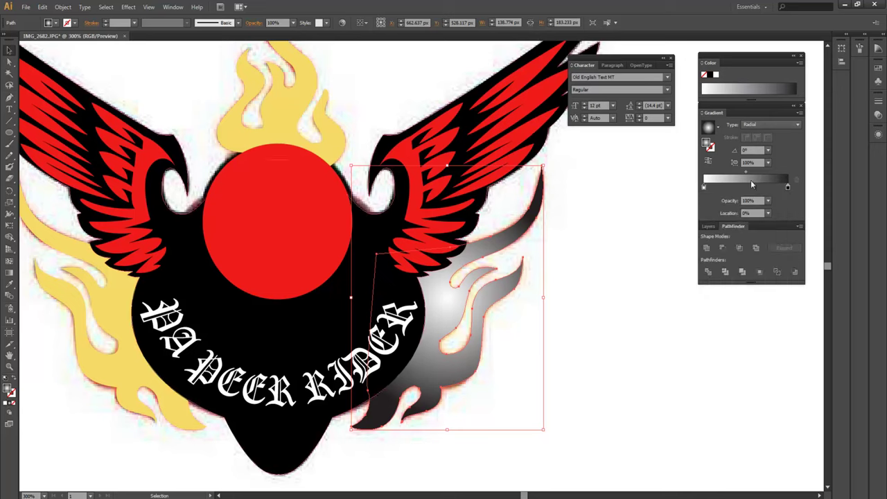
click(652, 277)
Sample the orange-red gradient from the artwork onto the right flame
click(478, 262)
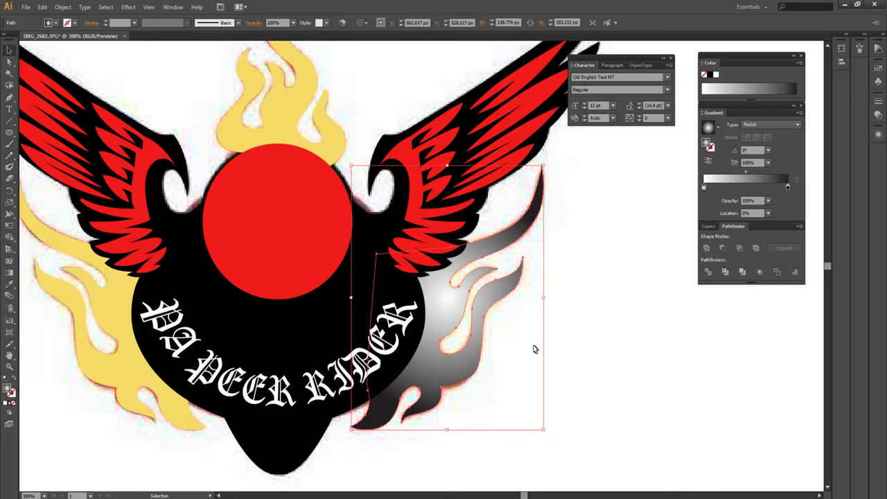
key(ctrl+z)
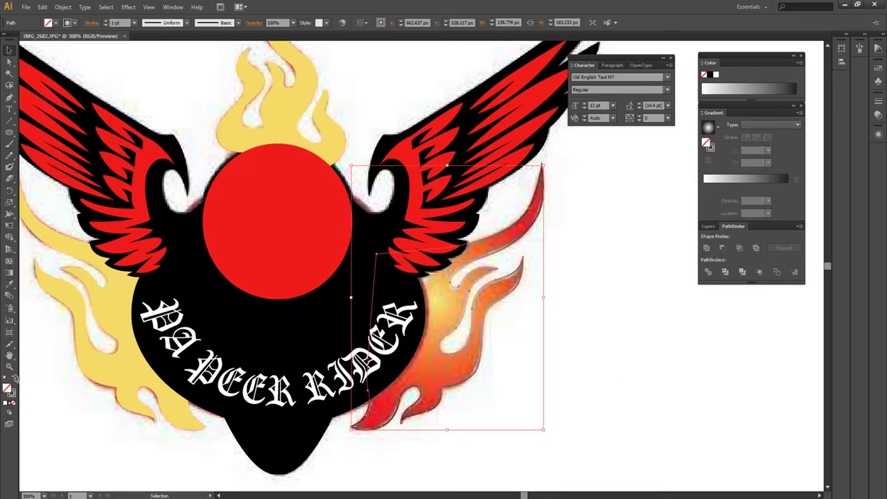
click(576, 368)
drag(576, 369, 547, 356)
Draw two test circles and sample the light yellow and red flame colours into them
click(9, 133)
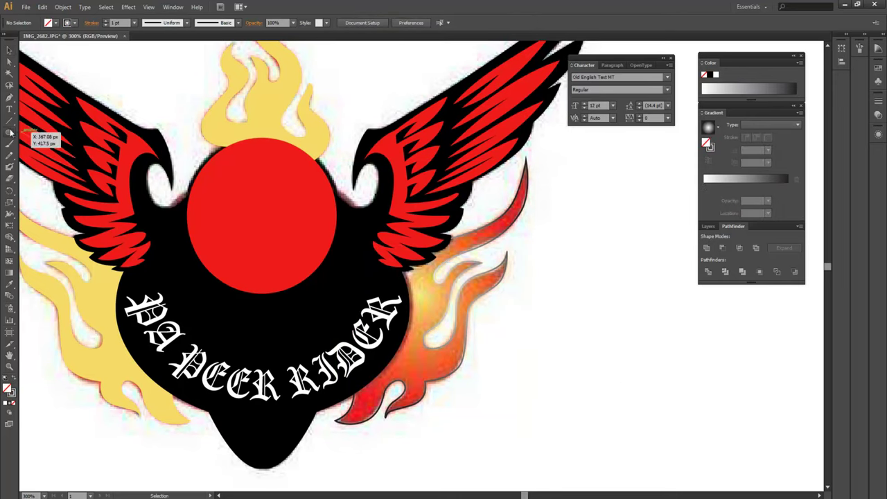
drag(614, 211, 669, 269)
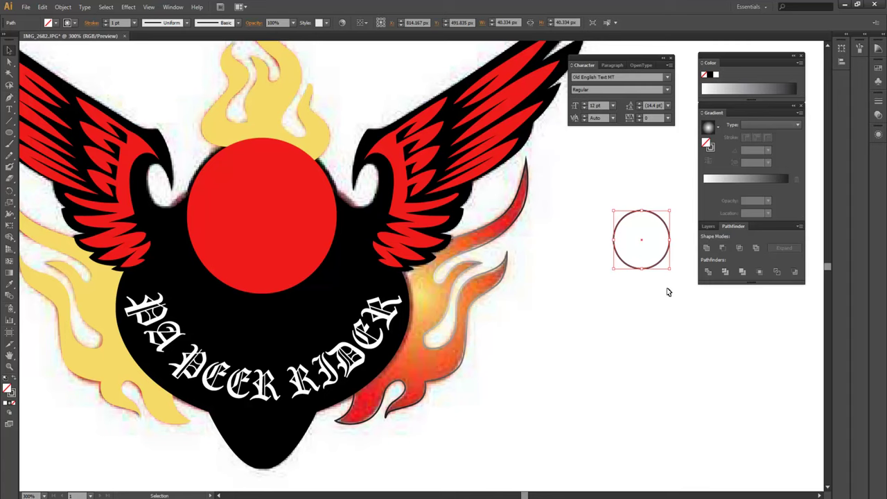
drag(652, 267, 652, 359)
click(661, 261)
key(i)
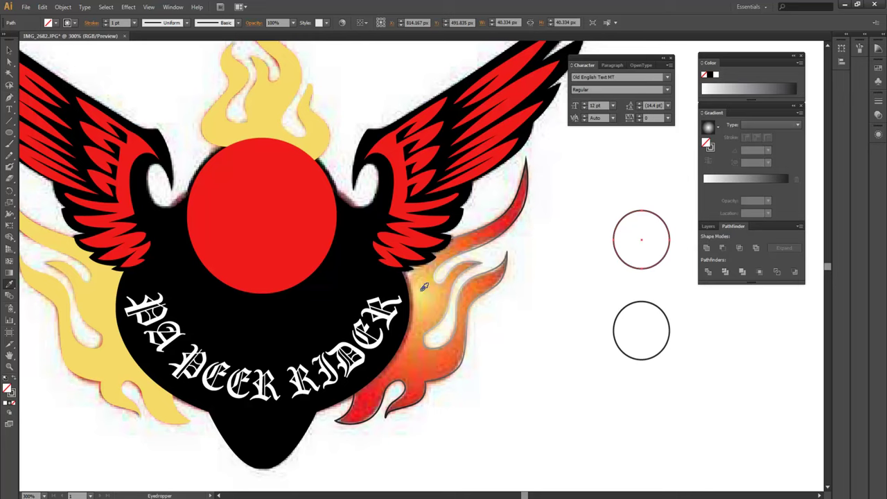
click(424, 287)
ctrl+click(643, 303)
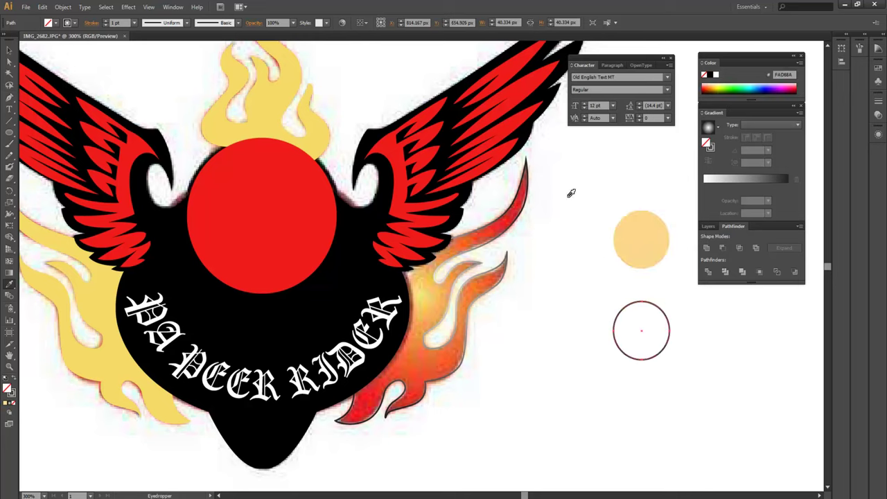
click(354, 412)
key(v)
click(581, 391)
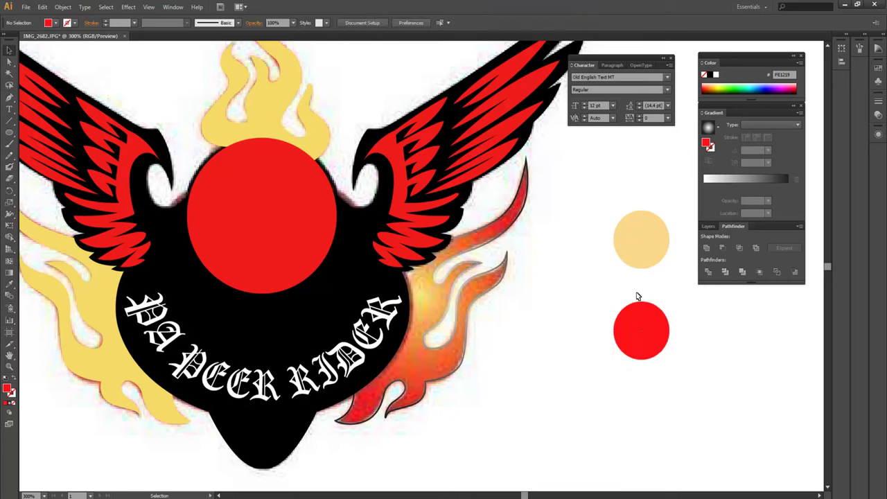
Make the circles radial gradients and drag the yellow-to-red gradient onto the right flame
click(648, 248)
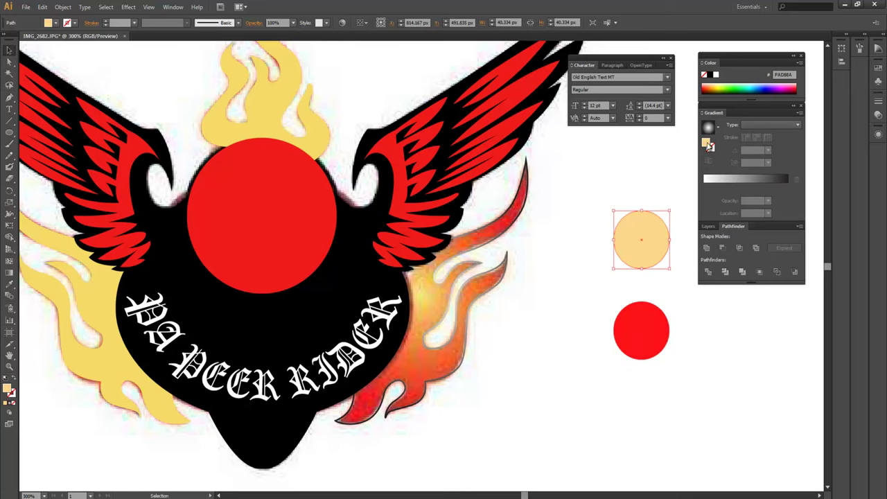
click(714, 188)
drag(705, 188, 703, 209)
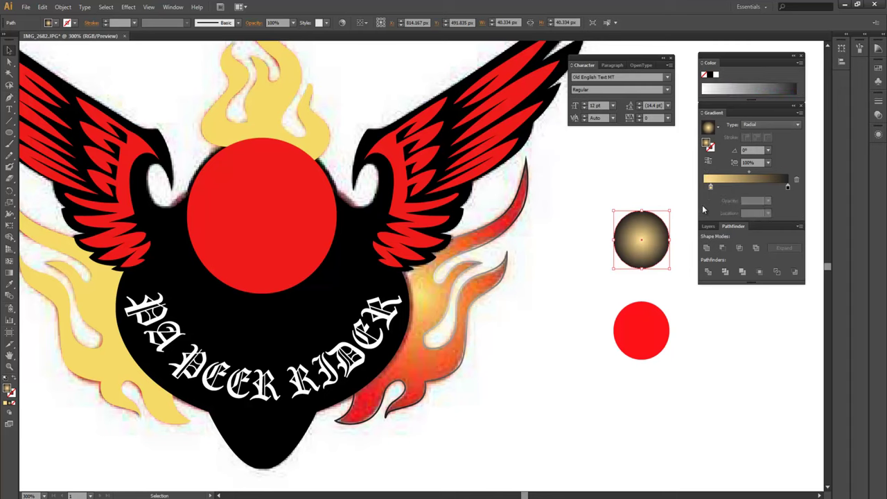
click(639, 330)
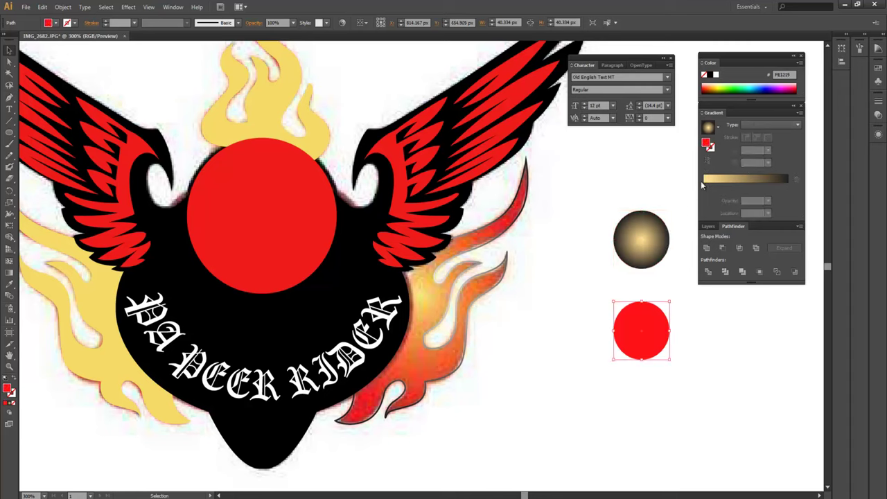
click(771, 188)
drag(771, 187, 789, 190)
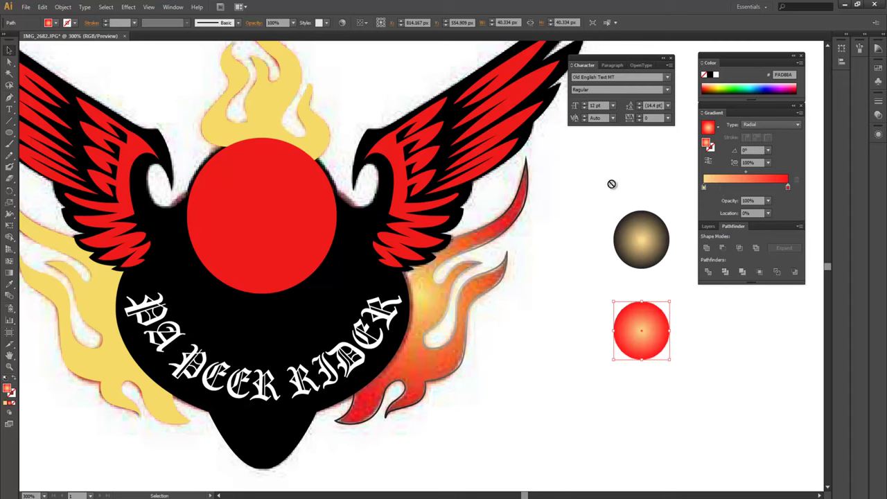
drag(714, 131, 511, 234)
Remove the right flame's outline
click(503, 188)
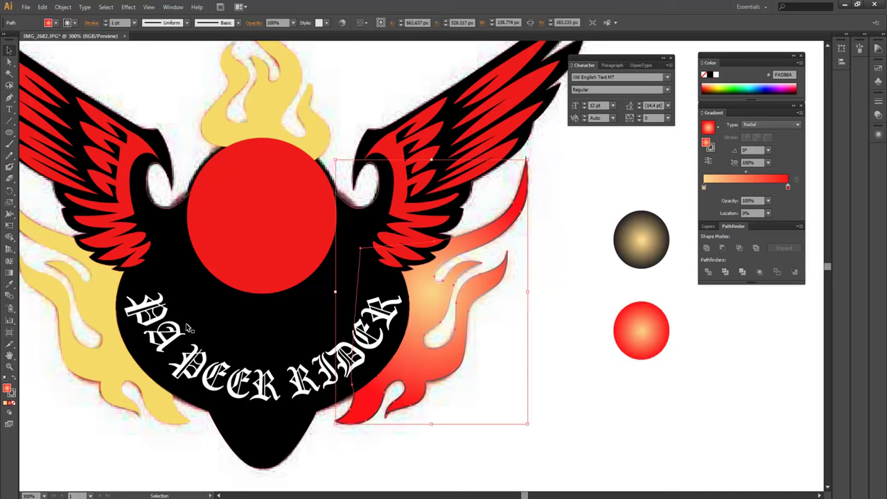
click(15, 395)
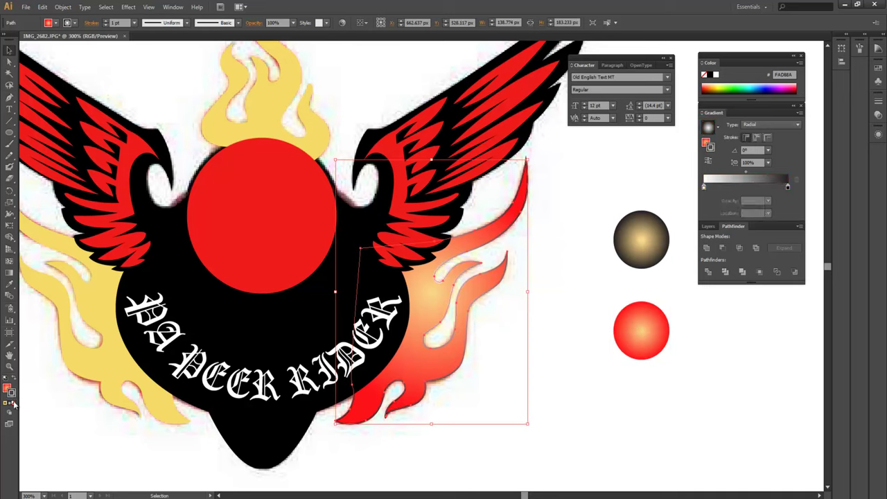
click(7, 388)
click(534, 368)
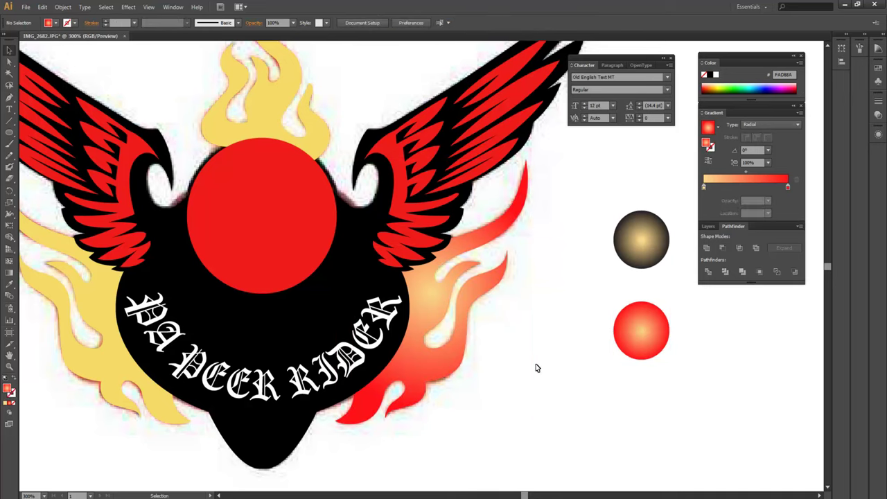
click(438, 308)
Redraw the flame's gradient with the Gradient tool so it runs down the flame
click(9, 273)
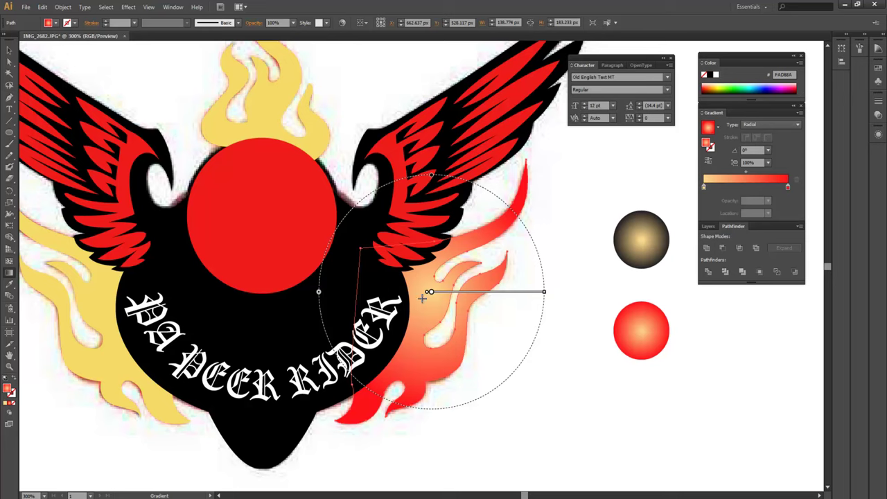
drag(412, 290, 435, 359)
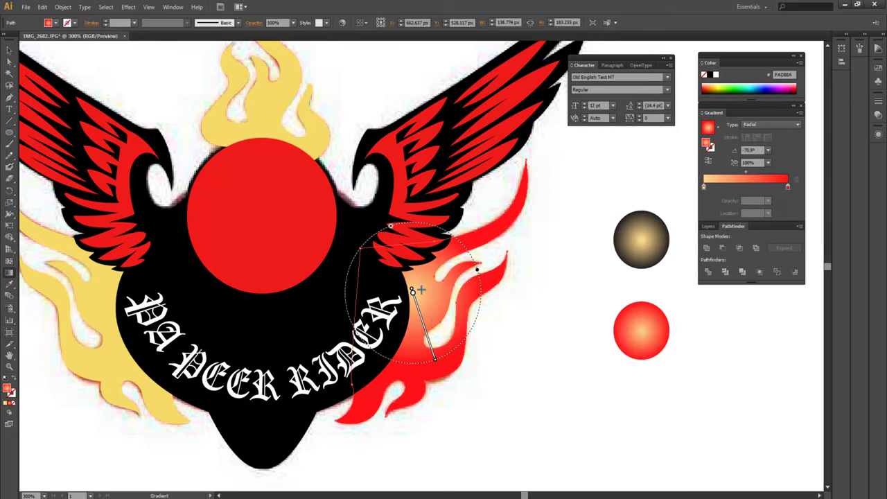
drag(421, 286, 430, 374)
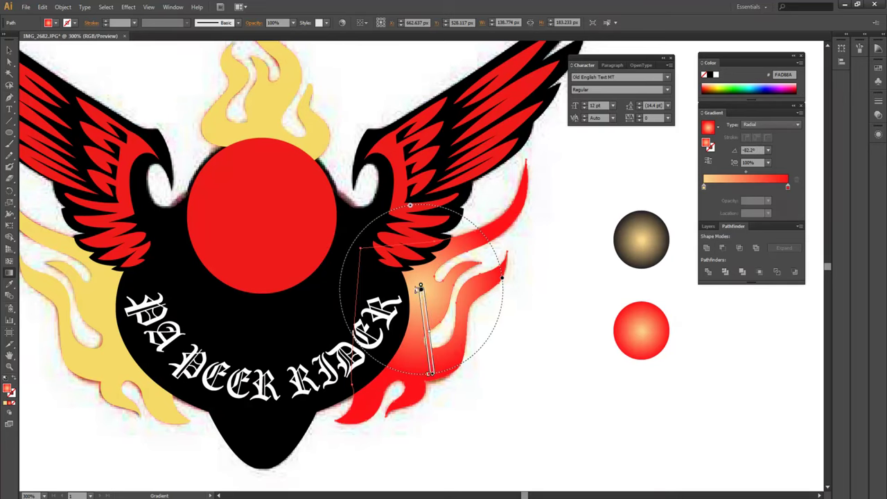
key(v)
click(651, 281)
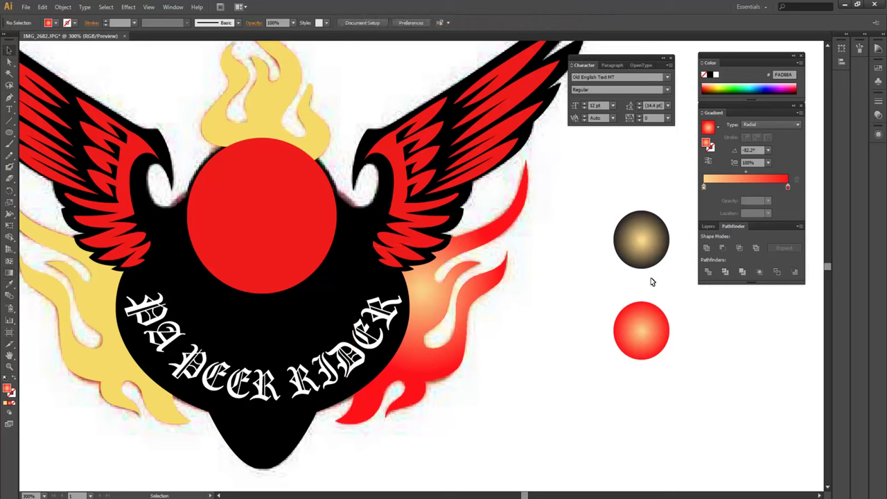
Delete the gold-and-black and red test circles
click(641, 228)
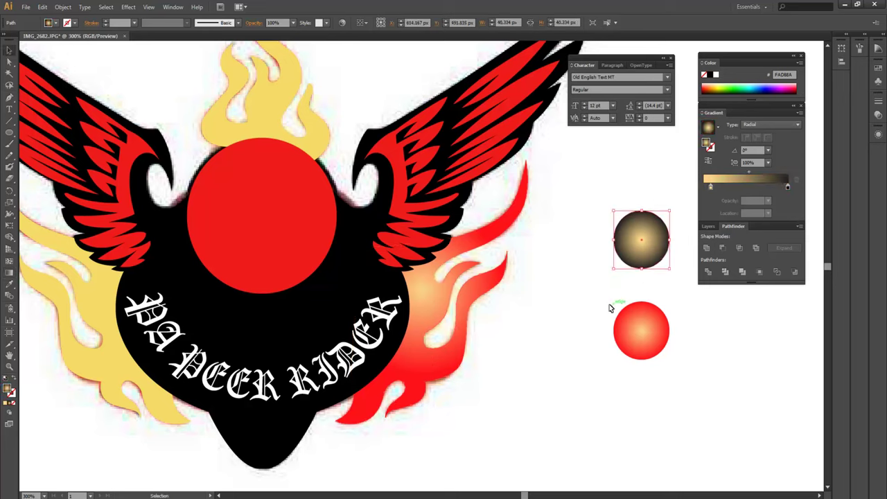
key(Delete)
click(642, 331)
key(Delete)
Brighten the gradient's light stop to bright yellow FAD827
click(705, 188)
double_click(705, 187)
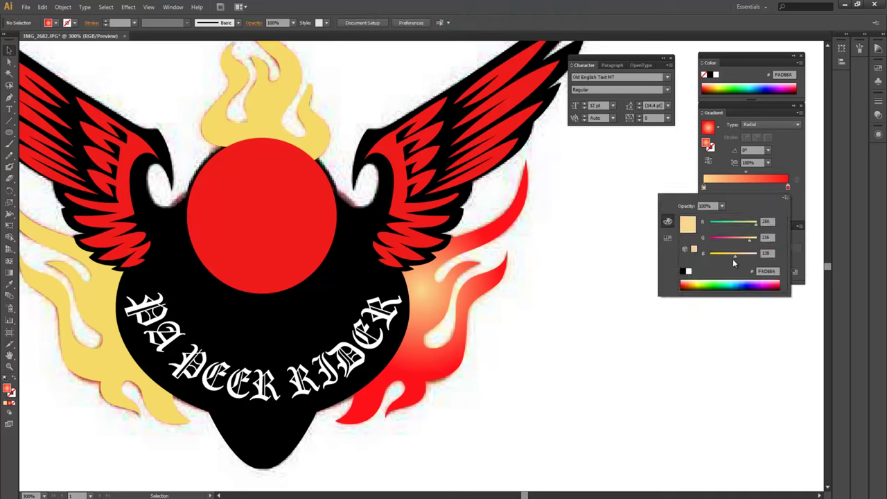
drag(728, 257, 713, 257)
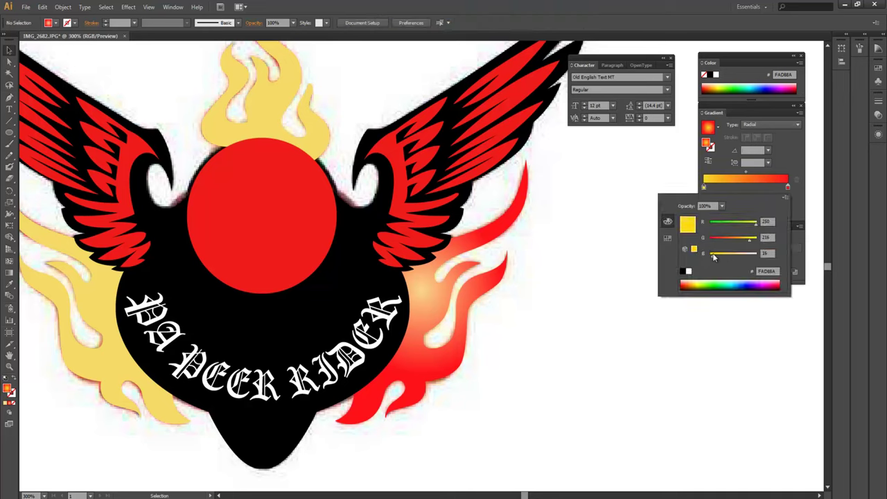
click(446, 291)
click(441, 281)
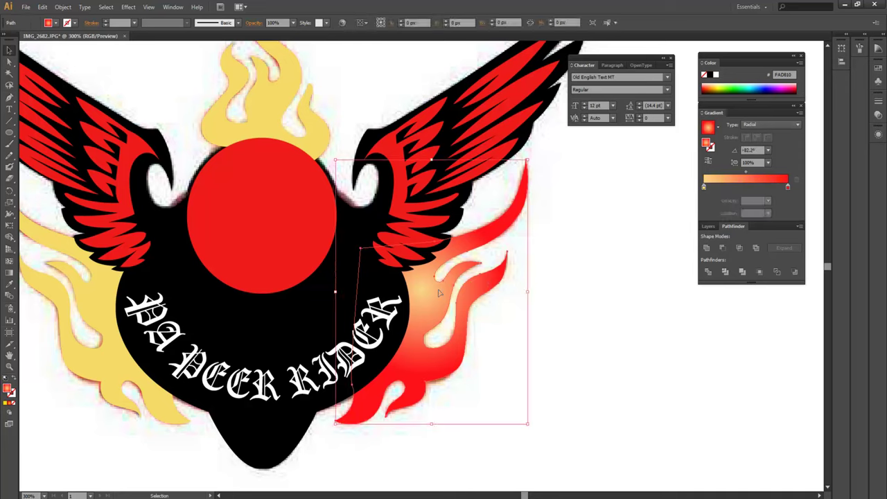
click(704, 187)
double_click(705, 187)
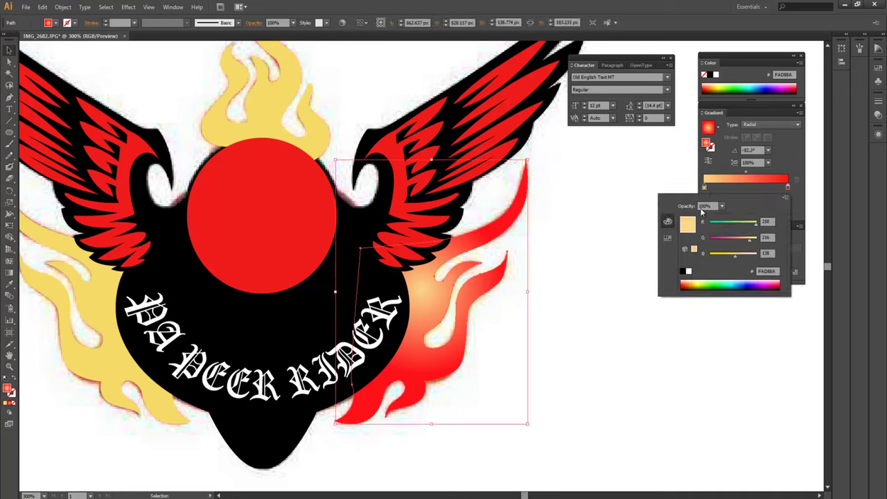
drag(710, 258, 717, 258)
click(580, 306)
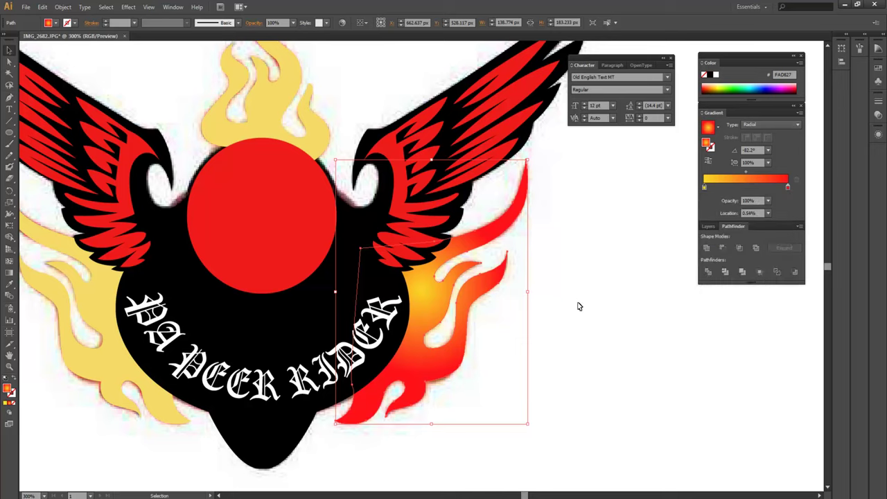
click(617, 287)
Select the top and left flames together
scroll(617, 287, up, 1)
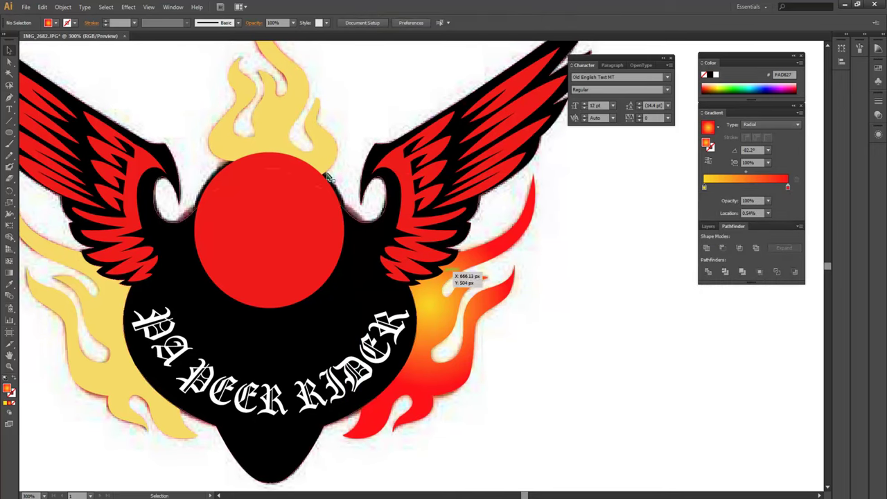
click(277, 139)
shift+click(122, 310)
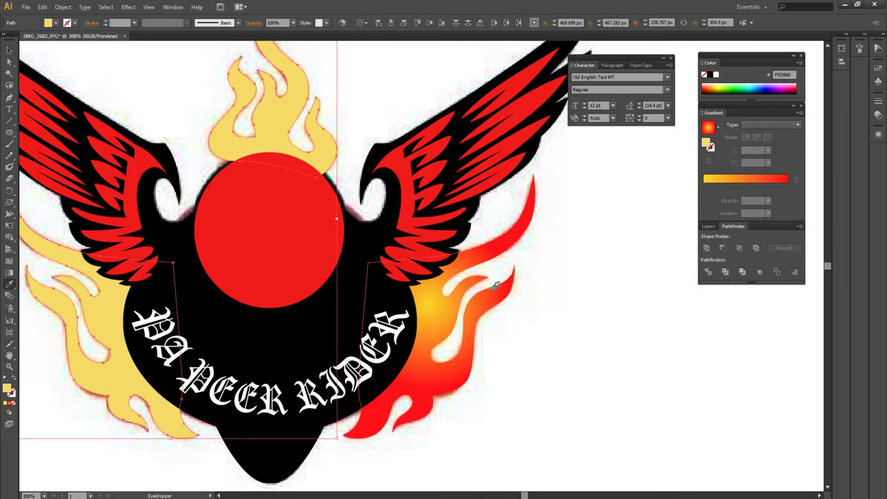
Apply the yellow-to-red gradient to both flames and redraw the left flame's radial gradient outward from the shield
click(437, 307)
scroll(549, 344, left, 5)
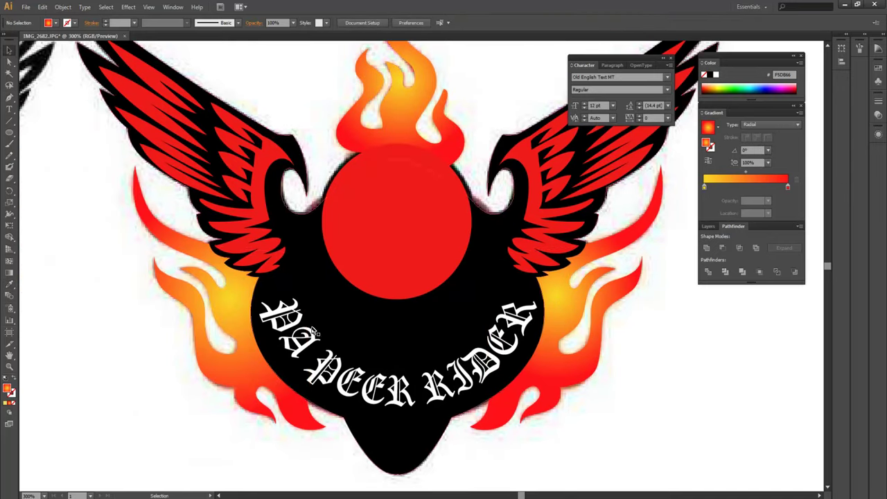
click(235, 317)
click(11, 275)
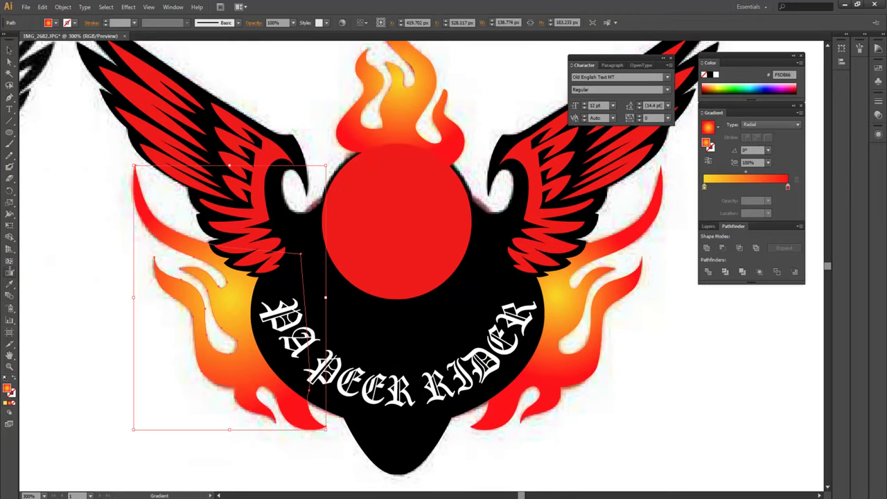
mouse_move(229, 298)
mouse_down()
mouse_move(248, 310)
mouse_move(196, 344)
mouse_up()
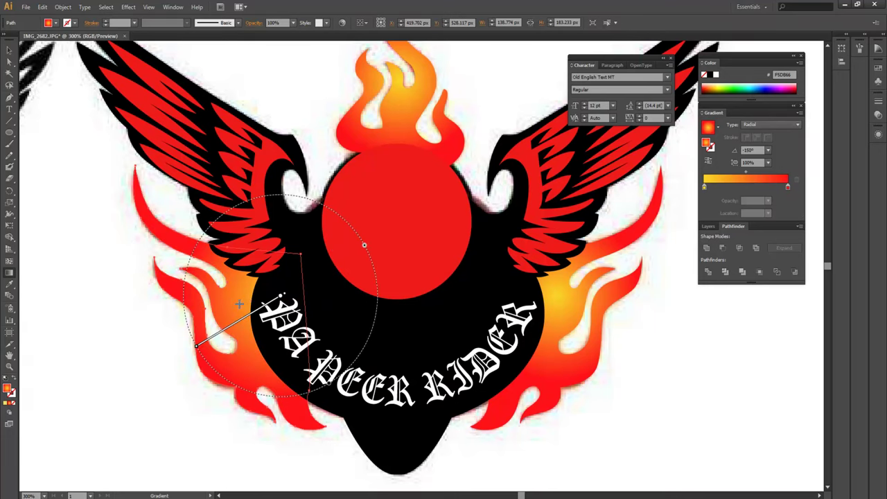
drag(248, 297, 191, 350)
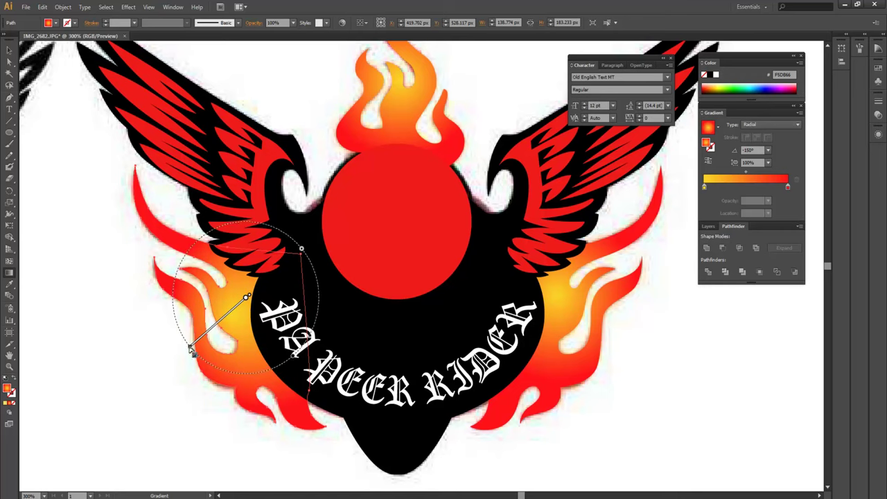
key(v)
Redraw the top flame's radial gradient with yellow at the bottom, then zoom out to both badges
click(416, 119)
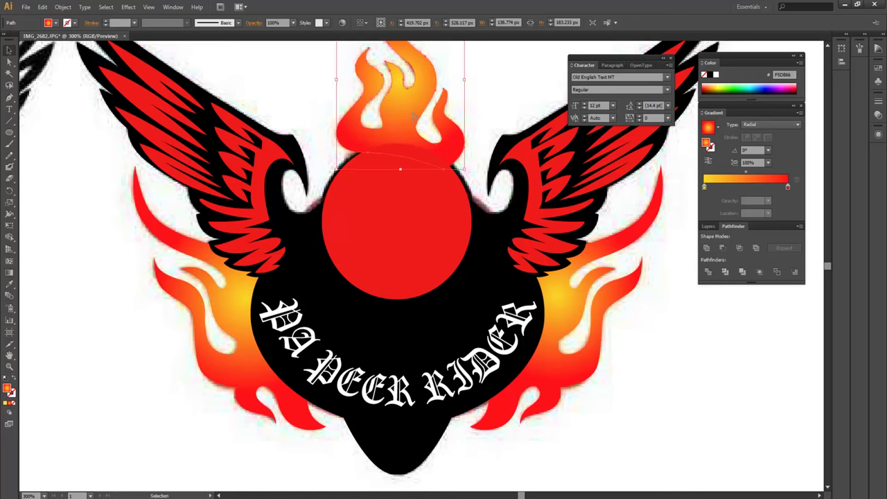
scroll(413, 116, up, 3)
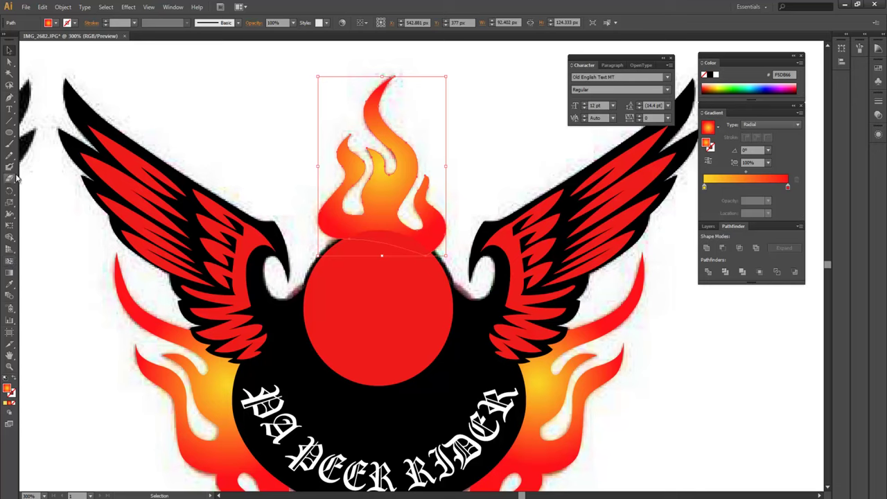
click(9, 273)
drag(380, 208, 380, 119)
key(v)
click(531, 123)
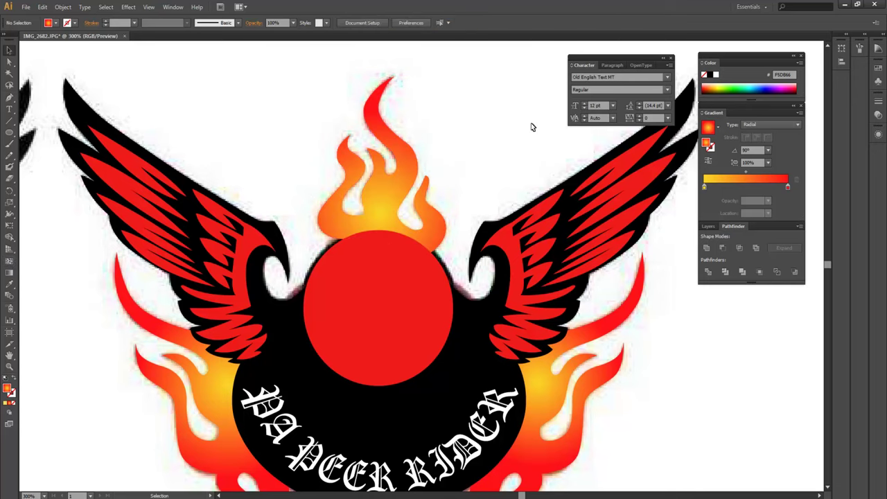
key(ctrl+minus)
key(ctrl+minus)
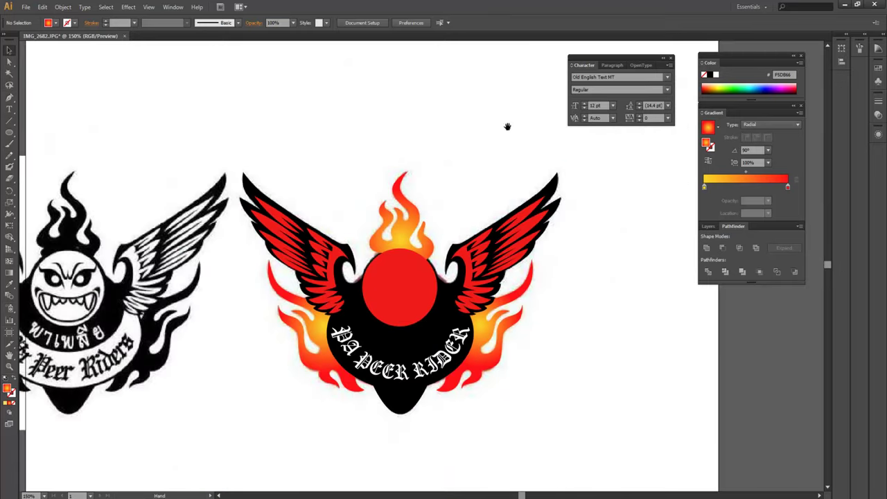
scroll(504, 130, down, 1)
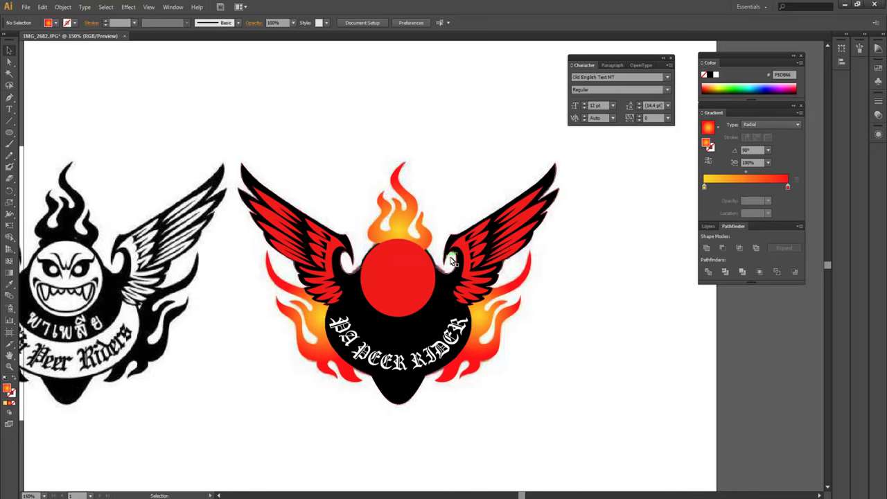
click(706, 226)
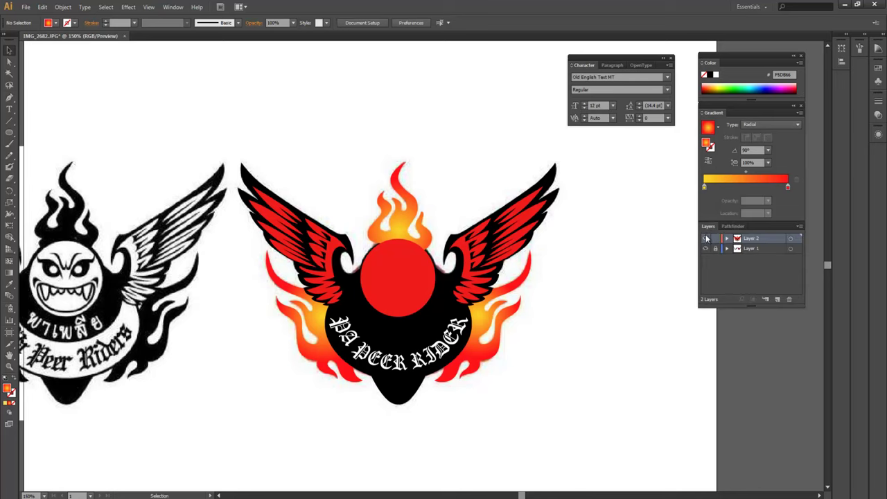
click(706, 238)
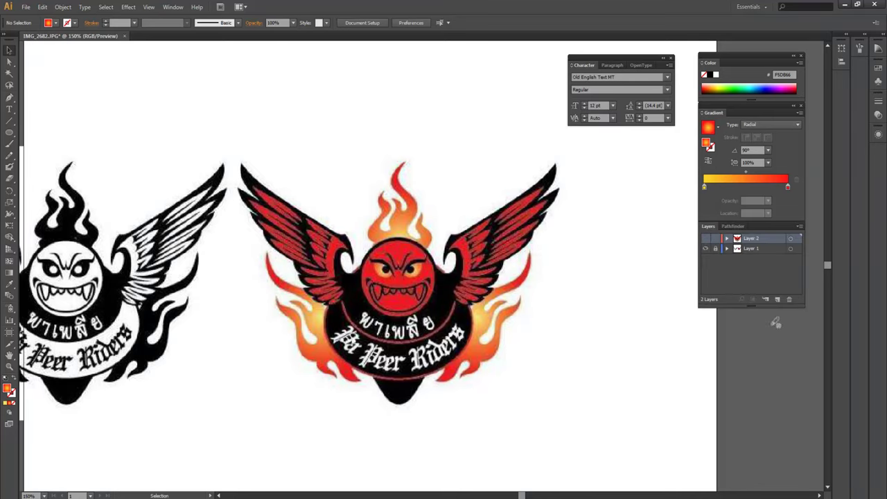
Add Layer 3, zoom in on the devil's face, and set the Pen to default black stroke
click(777, 299)
key(ctrl+equal)
key(ctrl+equal)
key(ctrl+equal)
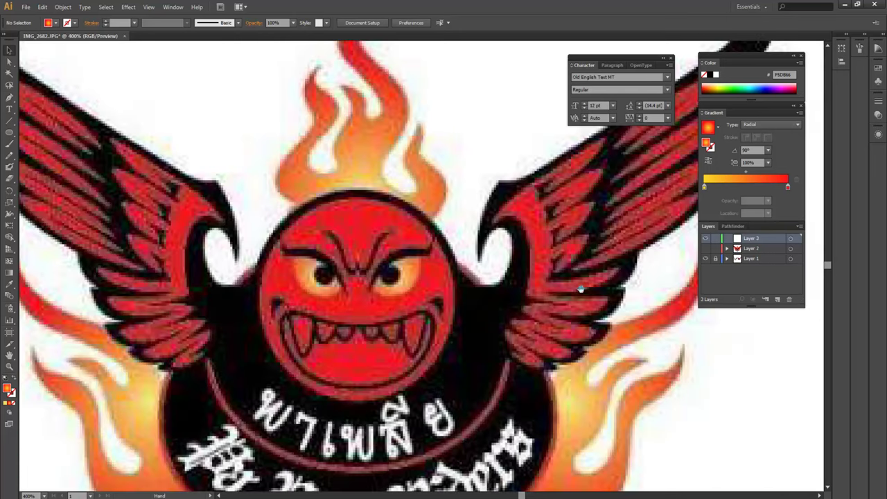
drag(581, 290, 581, 239)
key(ctrl+equal)
drag(502, 180, 525, 185)
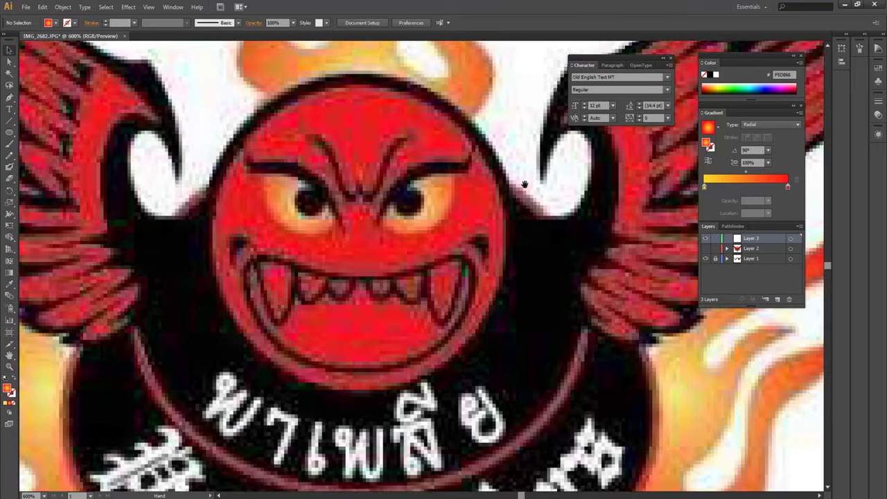
key(p)
click(6, 378)
click(11, 393)
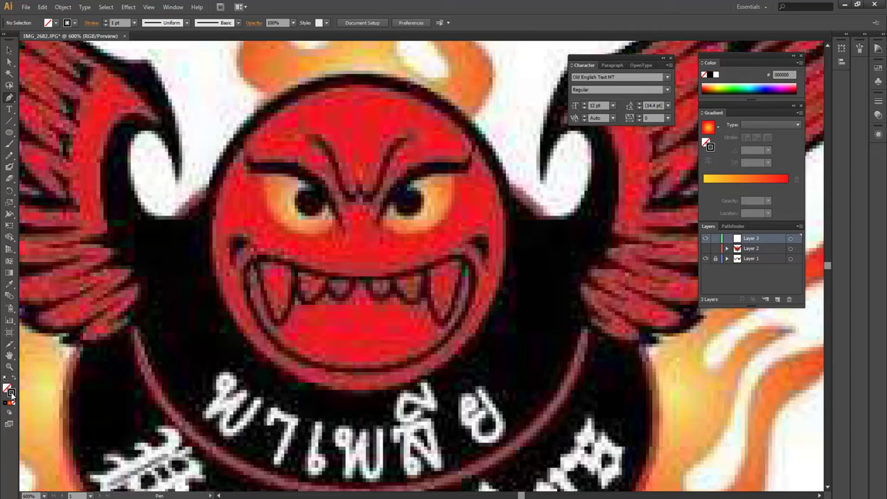
mouse_move(397, 241)
mouse_down()
mouse_move(404, 258)
mouse_move(439, 263)
mouse_up()
key(ctrl+plus)
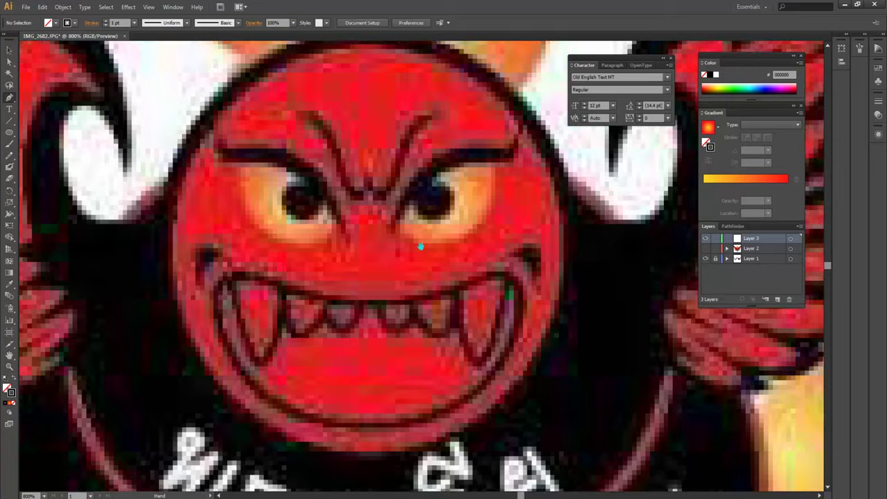
scroll(428, 151, up, 2)
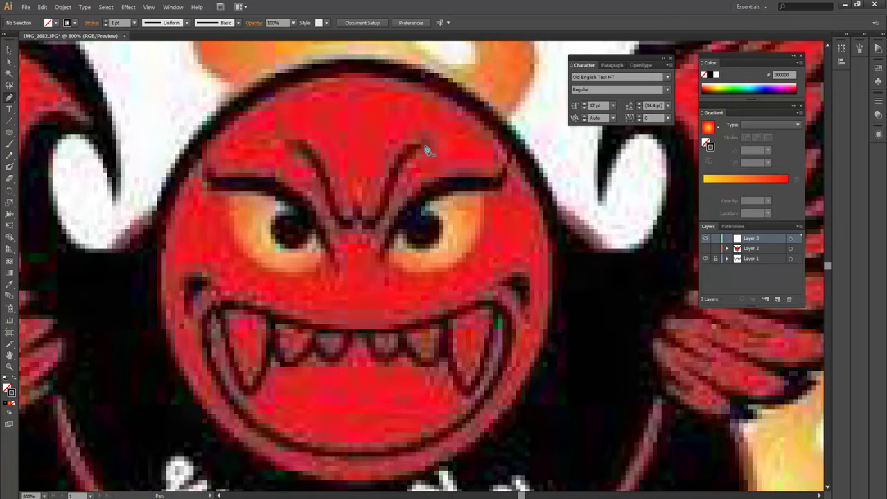
Draw the curved frown line above the nose with a hooked bottom end
click(425, 145)
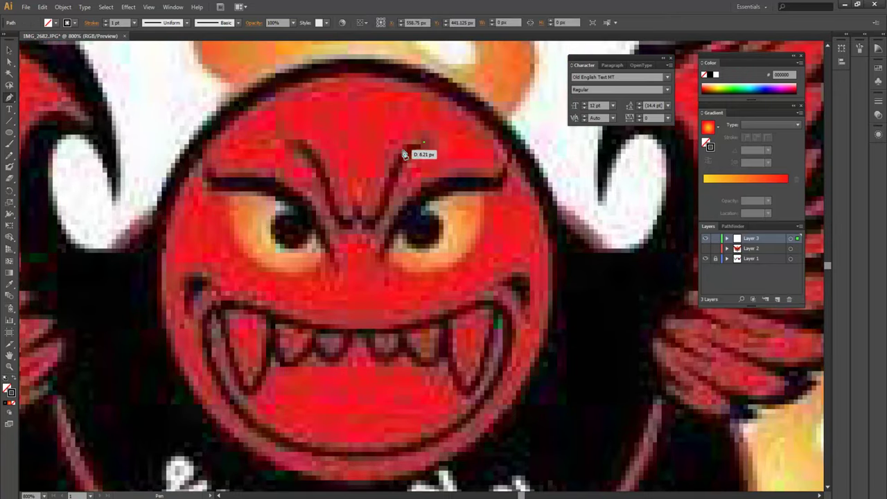
click(392, 173)
drag(388, 176, 40, 238)
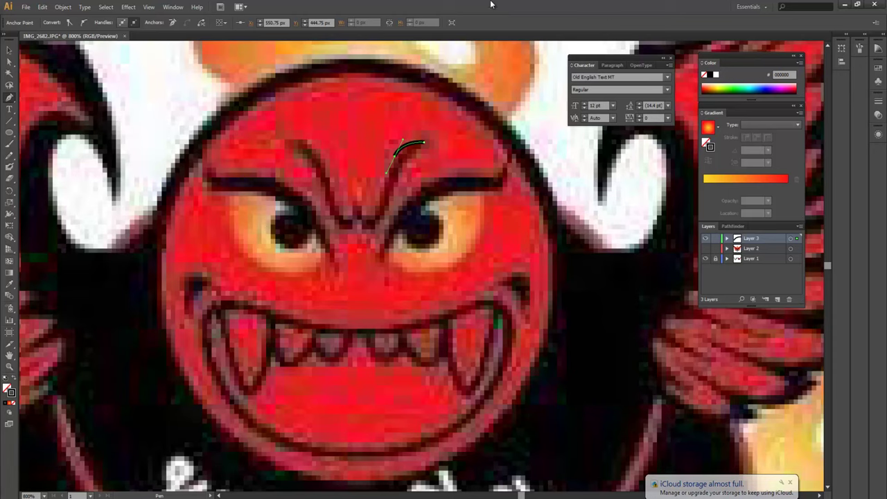
click(368, 221)
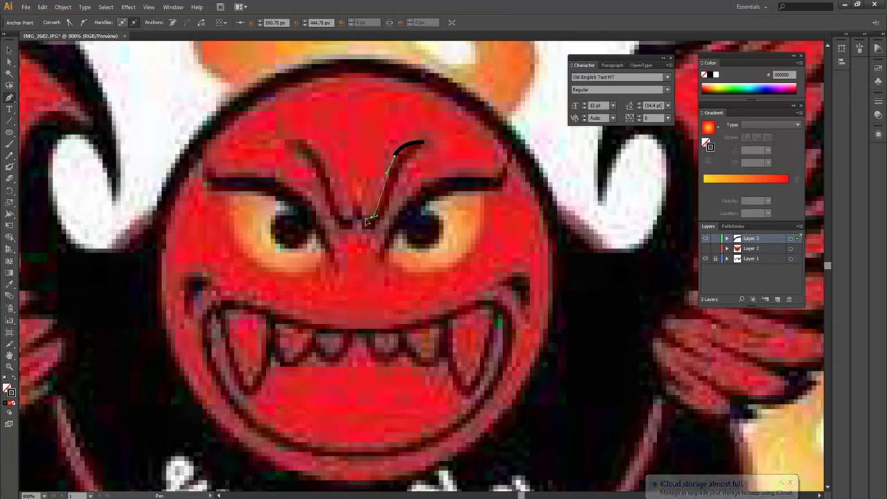
drag(369, 220, 365, 217)
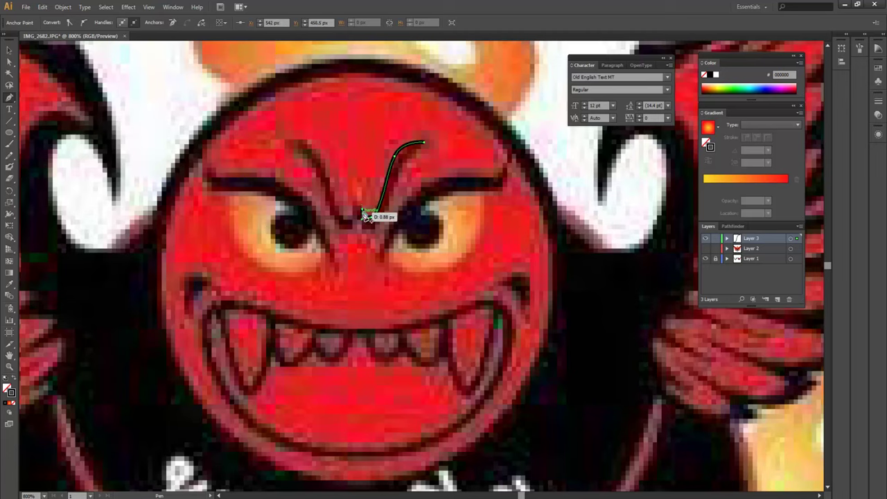
drag(365, 217, 402, 181)
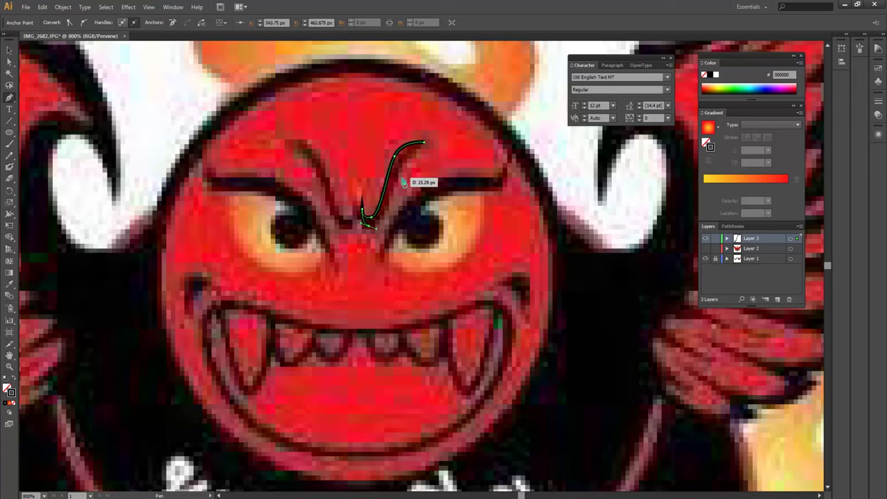
drag(366, 217, 392, 183)
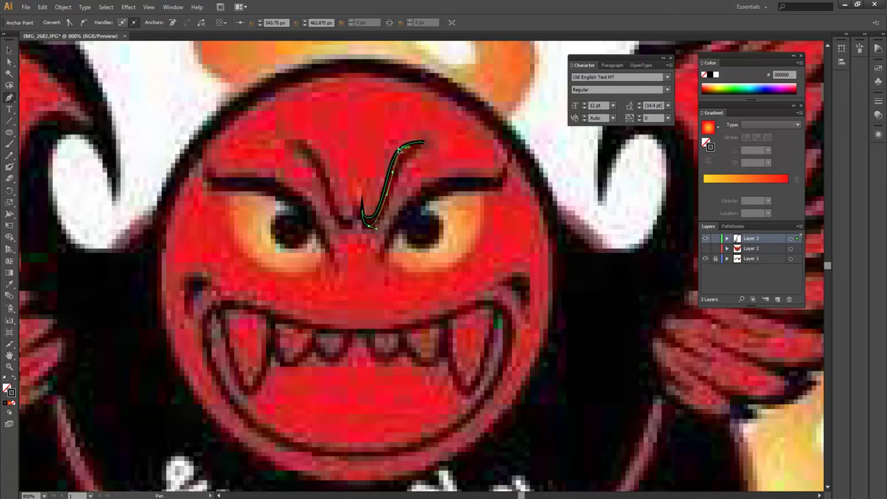
click(400, 144)
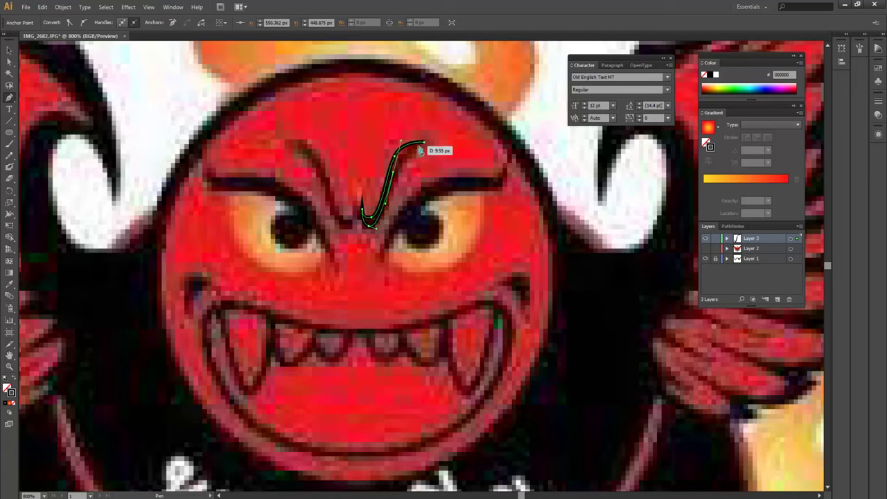
click(400, 179)
click(527, 266)
drag(395, 174, 434, 143)
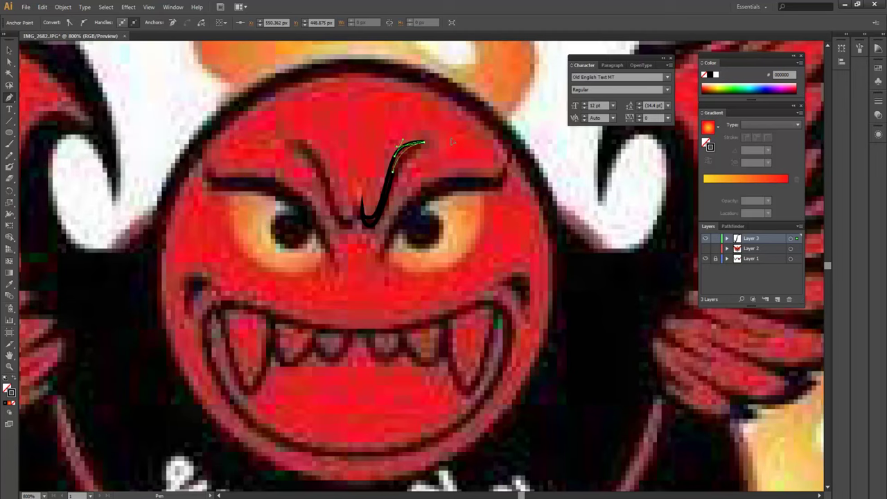
Fill the curve solid black, duplicate it leftward, and reflect the copy into a V
key(v)
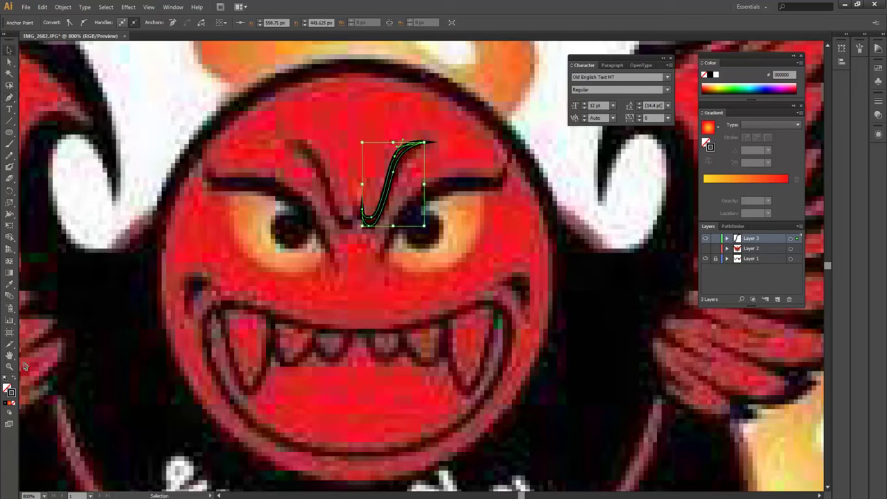
click(15, 381)
click(521, 125)
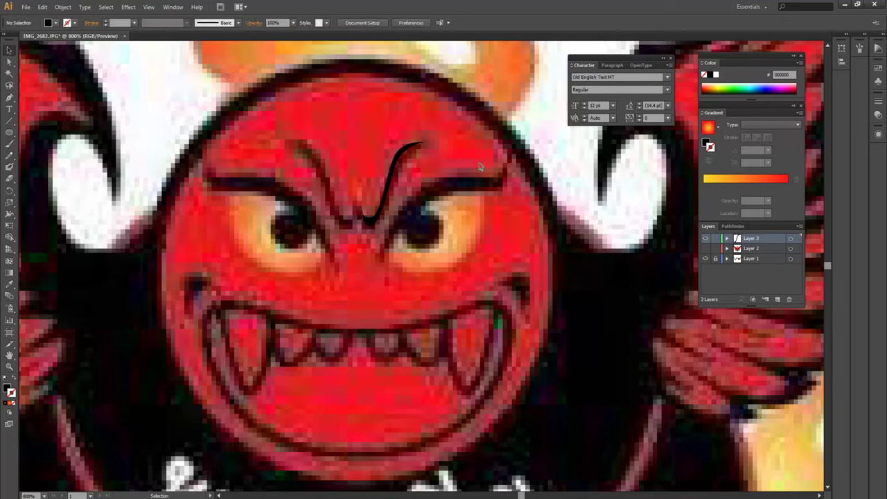
click(389, 186)
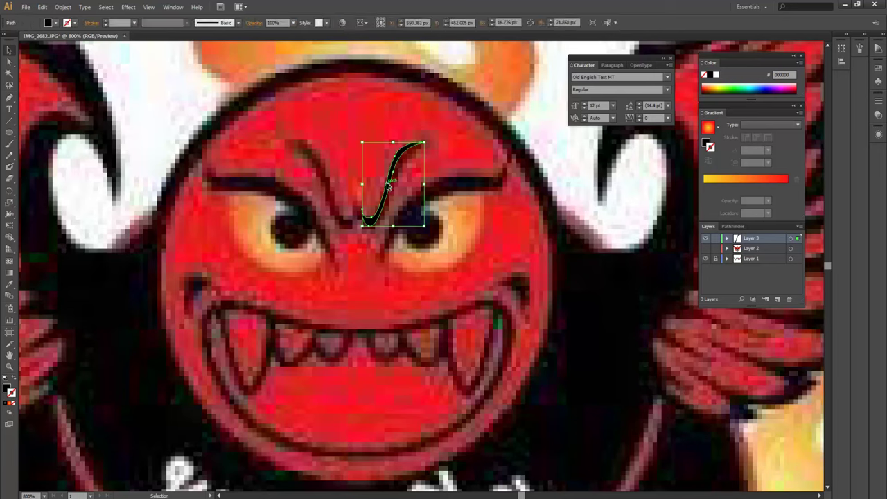
drag(389, 185, 356, 186)
right_click(351, 188)
mouse_move(402, 313)
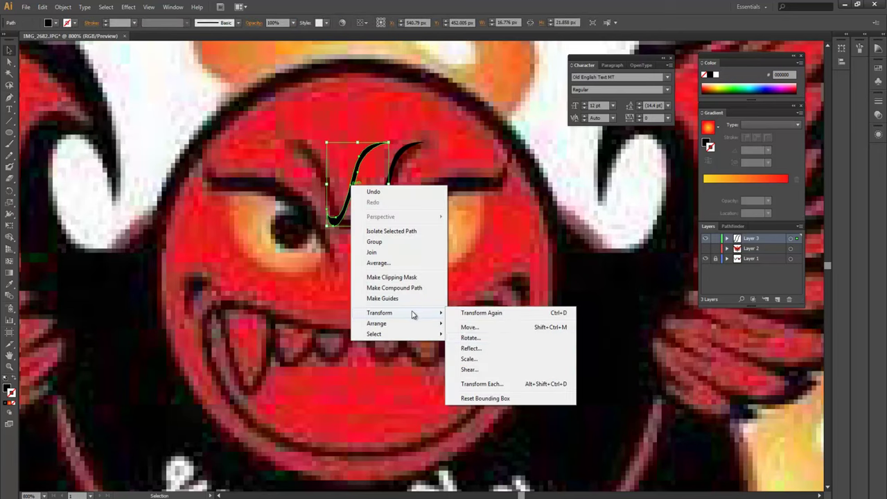
click(498, 354)
click(373, 280)
drag(369, 184, 323, 185)
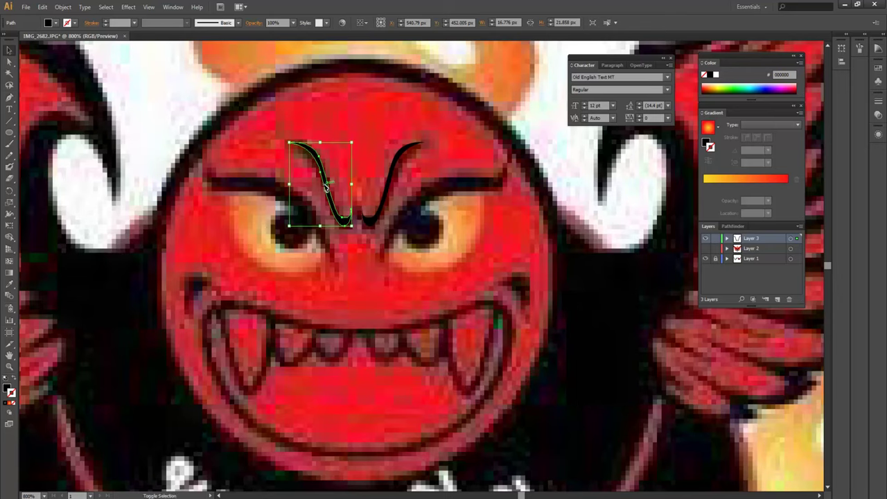
click(476, 168)
key(a)
scroll(476, 169, down, 1)
Draw the upper eyelid curve over the right eye with a pointed tip and close the shape
key(ctrl+equal)
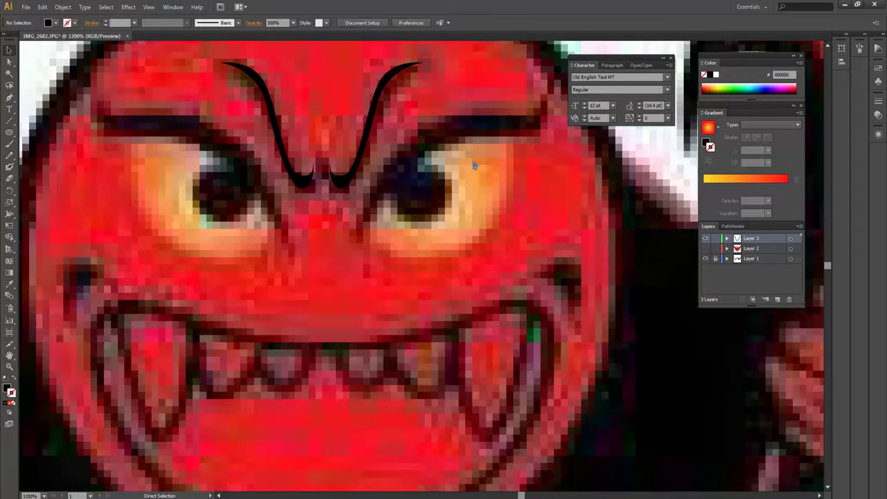
drag(520, 148, 489, 193)
key(p)
click(323, 278)
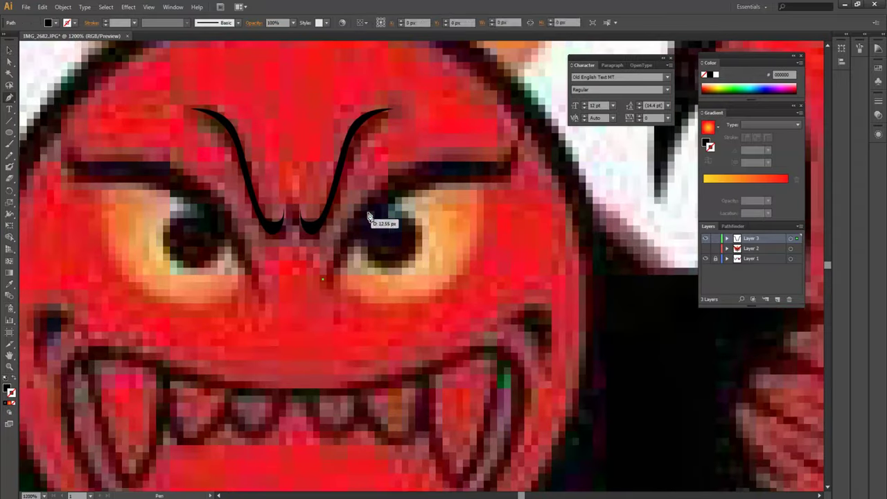
drag(378, 187, 425, 146)
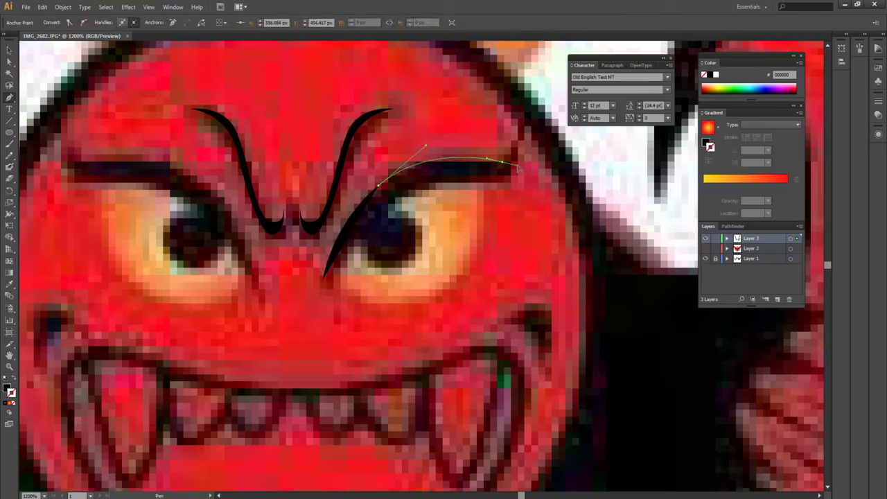
click(532, 175)
mouse_move(497, 161)
mouse_down()
mouse_move(515, 158)
mouse_move(519, 147)
mouse_move(516, 157)
mouse_up()
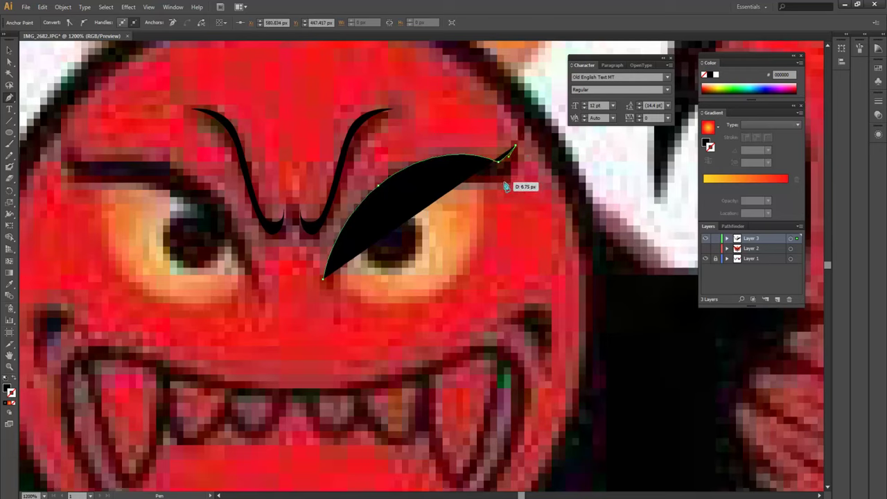
click(506, 182)
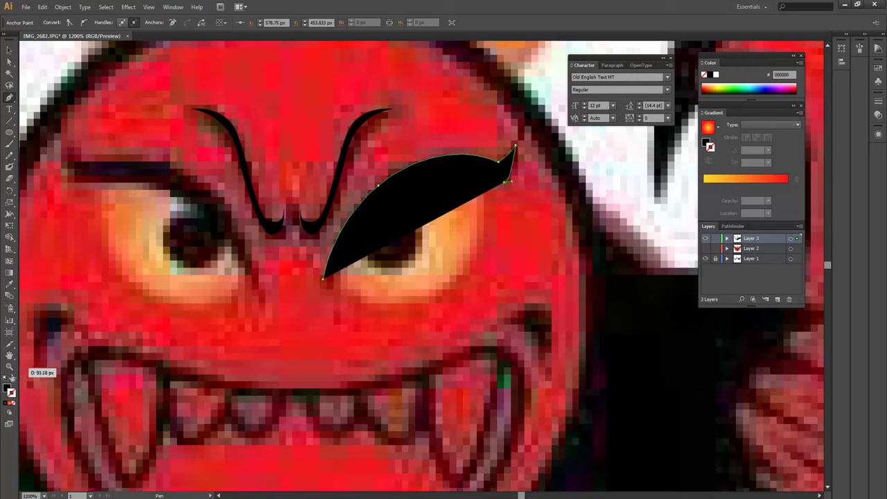
click(15, 382)
drag(323, 283, 274, 418)
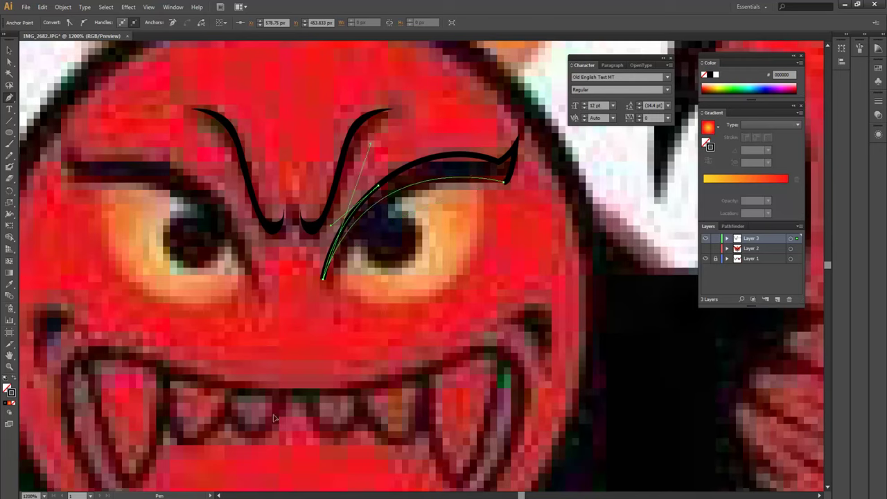
mouse_move(274, 418)
mouse_down()
mouse_move(273, 426)
mouse_move(354, 349)
mouse_up()
Give the eyebrow a tapered width profile and fill it solid black
key(v)
click(497, 260)
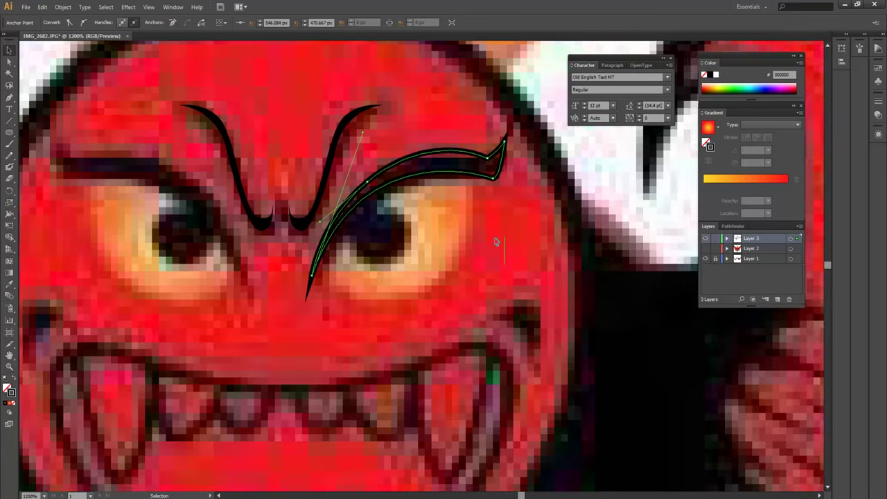
click(428, 174)
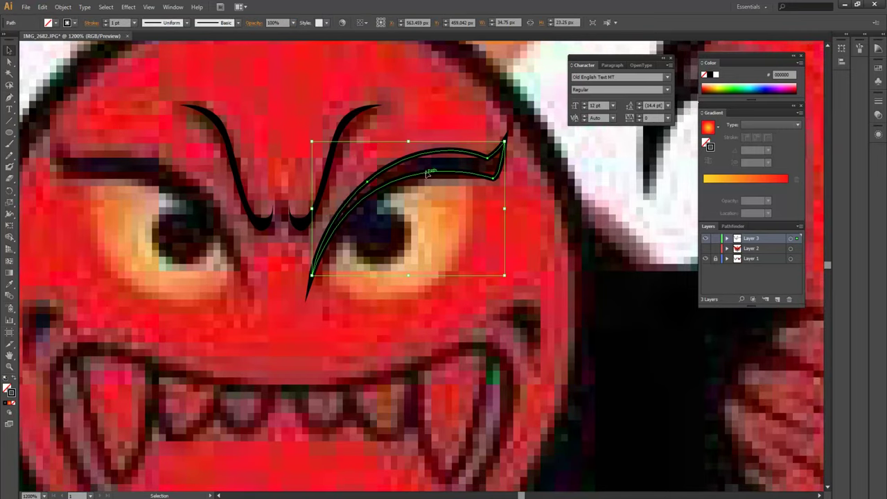
click(175, 26)
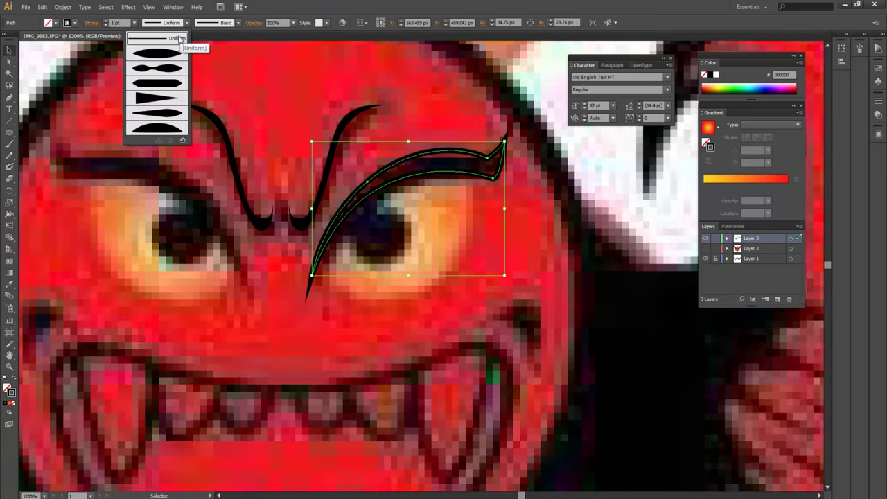
click(174, 56)
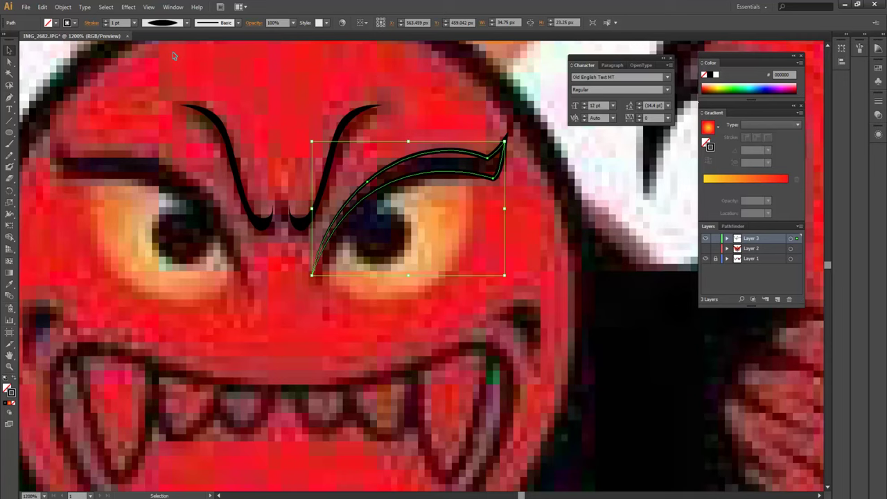
click(379, 320)
click(456, 157)
click(12, 379)
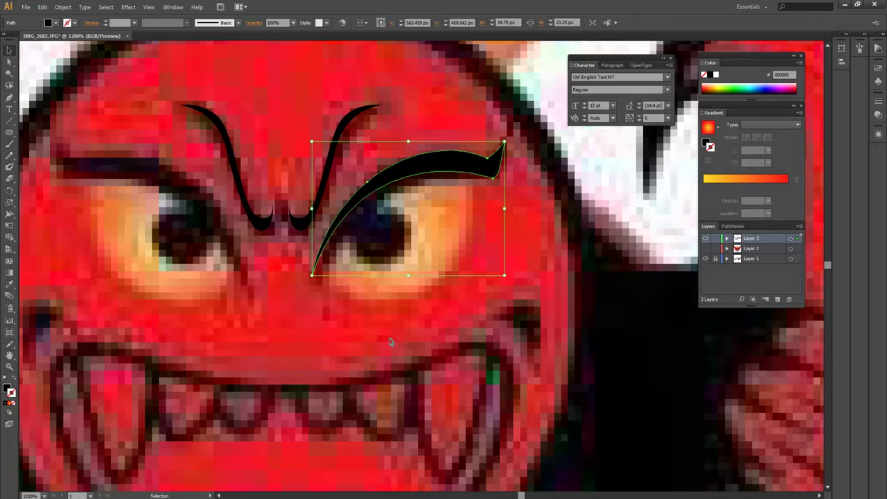
click(402, 312)
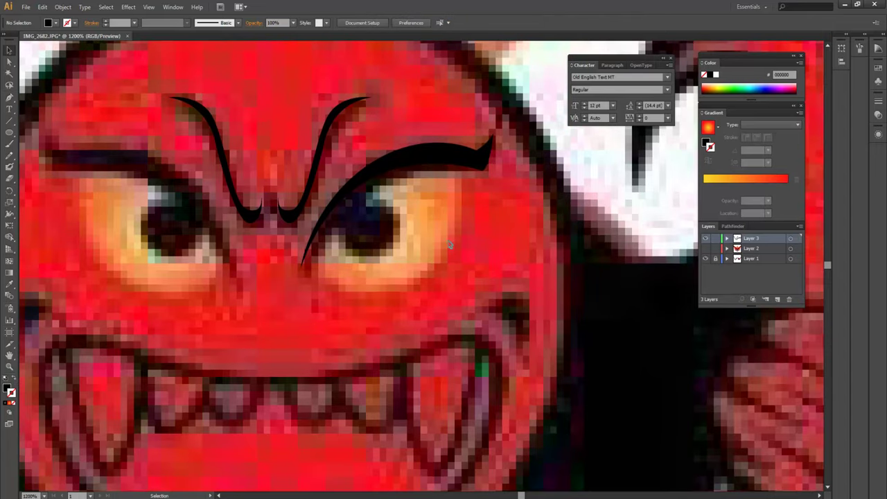
Extend the lid with a curved anchor below the eye, close it, and bulge the top-right into an almond
key(p)
ctrl+click(466, 155)
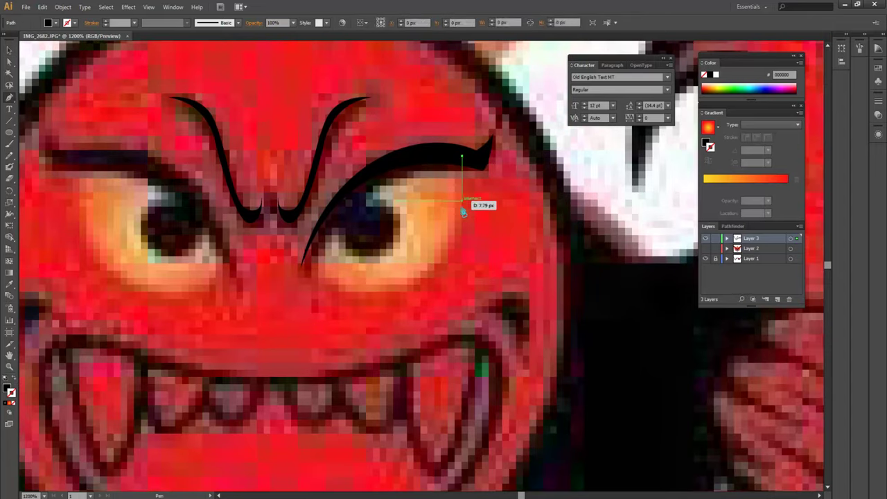
drag(421, 277, 358, 310)
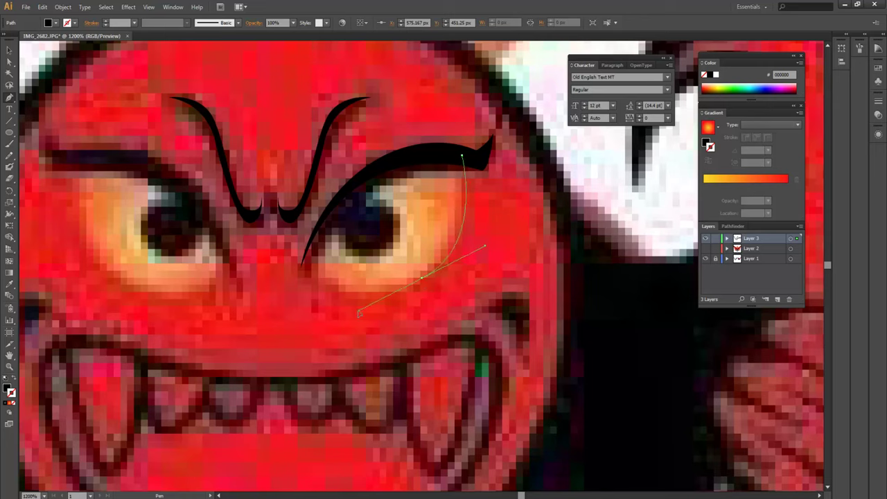
mouse_move(305, 262)
mouse_down()
mouse_move(312, 239)
mouse_move(305, 262)
mouse_up()
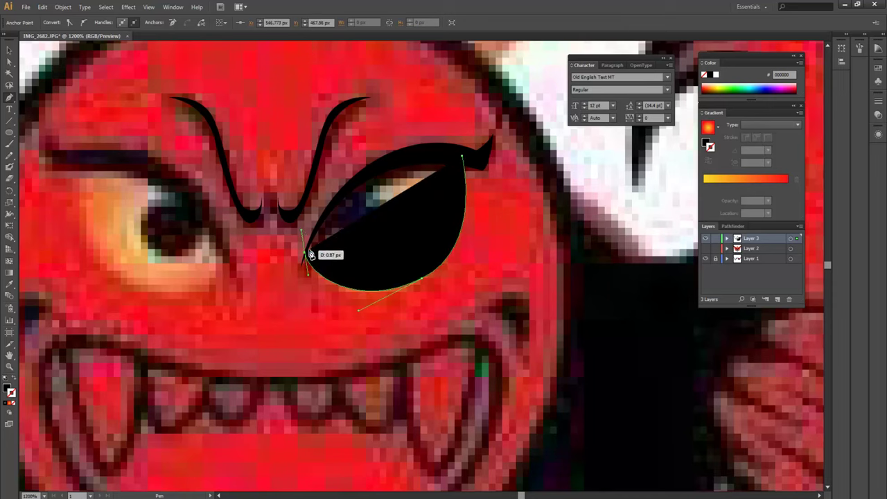
drag(461, 156, 511, 163)
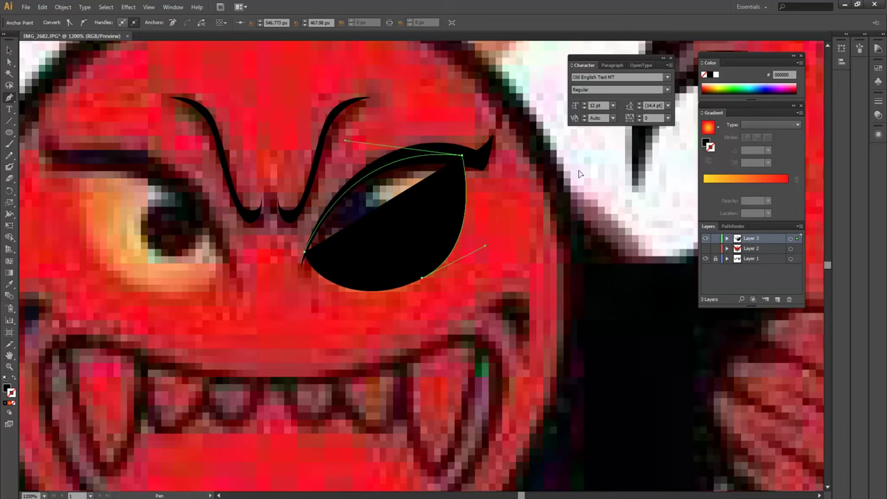
drag(511, 163, 581, 178)
key(v)
click(486, 158)
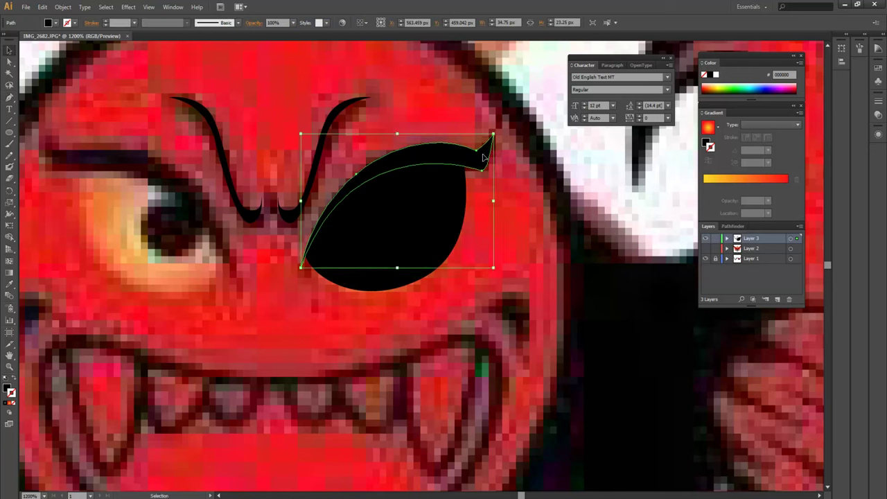
scroll(406, 215, down, 1)
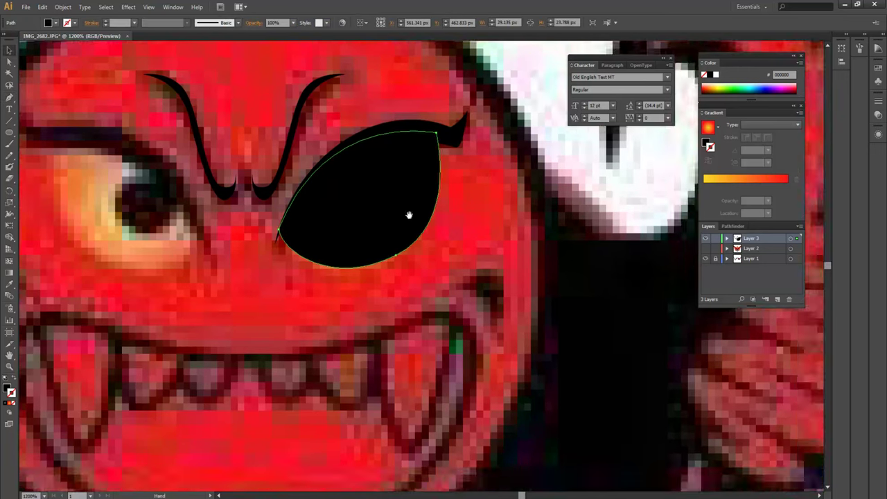
scroll(406, 218, down, 1)
scroll(411, 219, down, 2)
Compare against the reference and eyedropper the flame's gradient onto the eye shape
key(i)
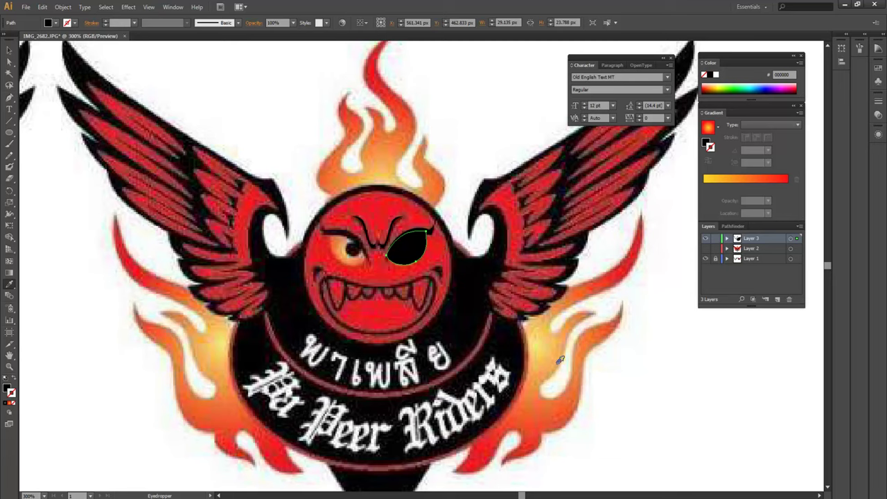
click(548, 348)
key(v)
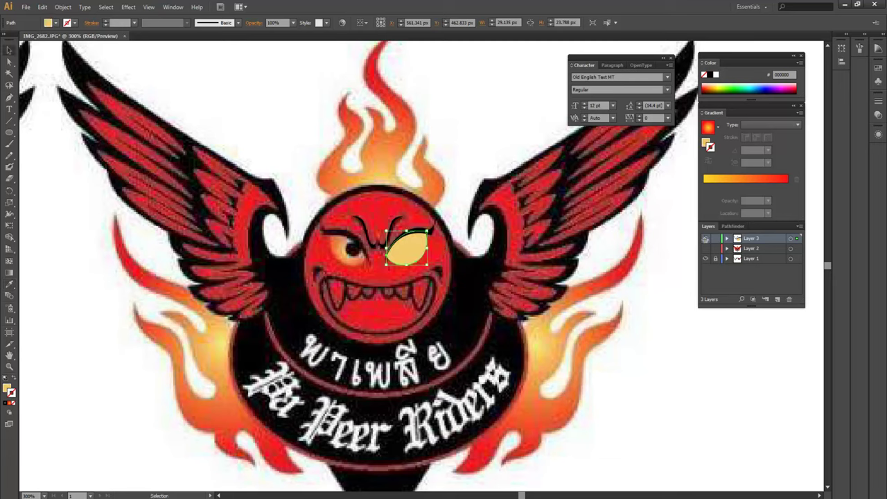
click(705, 239)
click(706, 239)
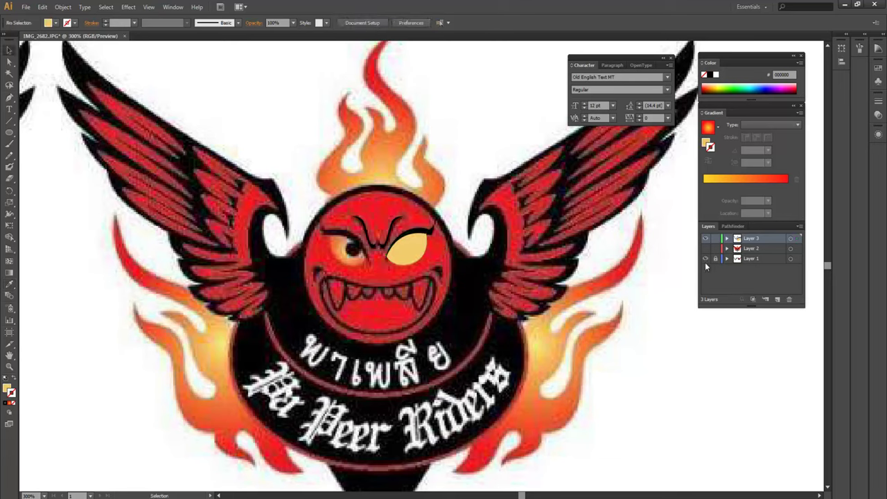
click(706, 258)
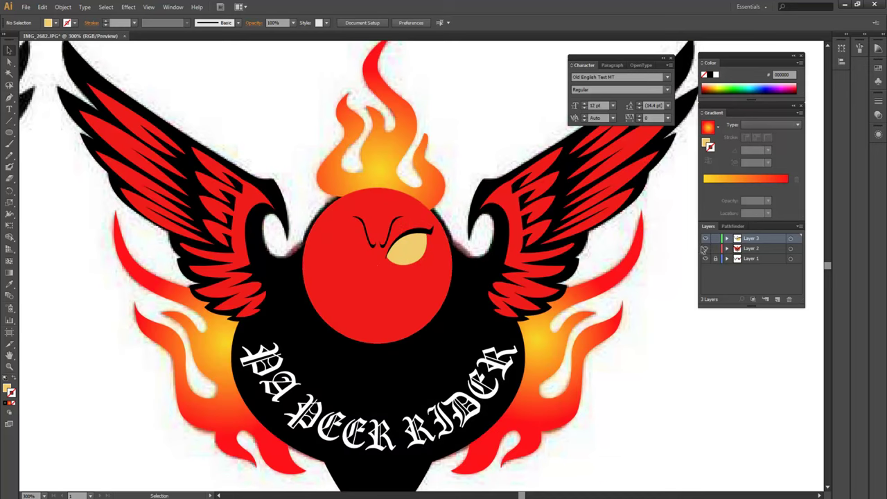
click(402, 256)
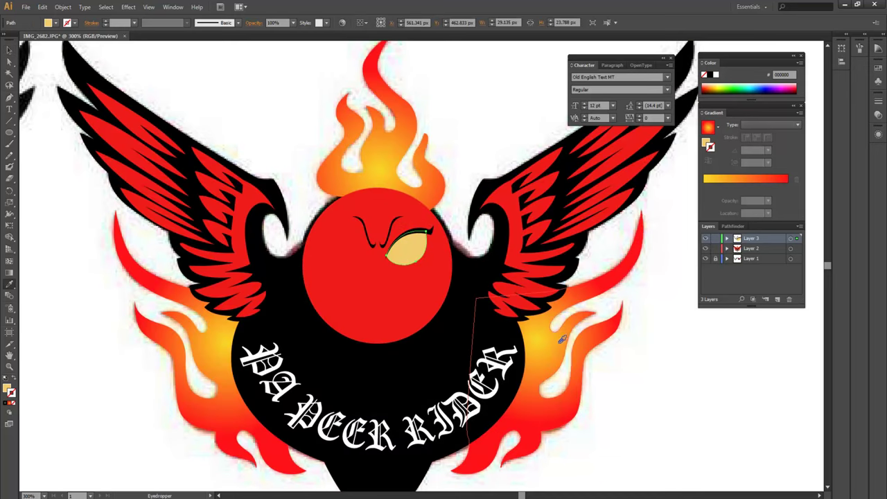
key(period)
click(665, 366)
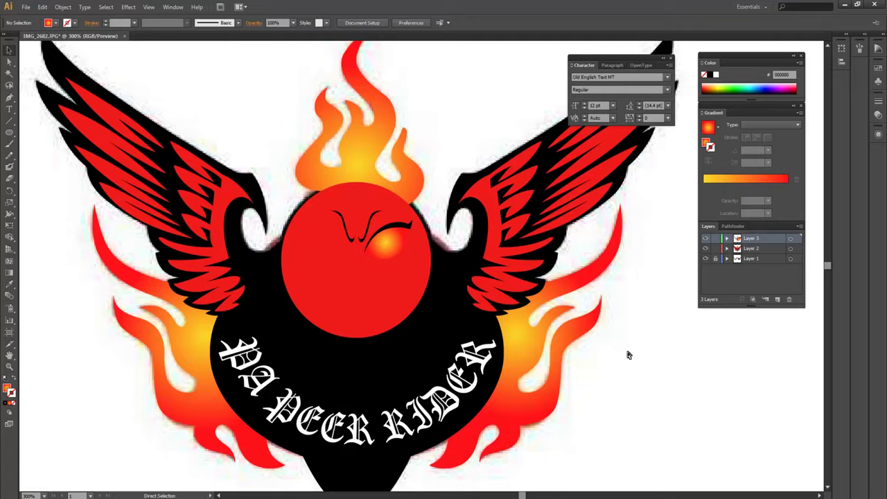
Make the eye gradient radial and redraw it to glow across the eye's upper middle
key(ctrl+plus)
key(ctrl+plus)
key(ctrl+plus)
drag(603, 332, 615, 355)
click(346, 229)
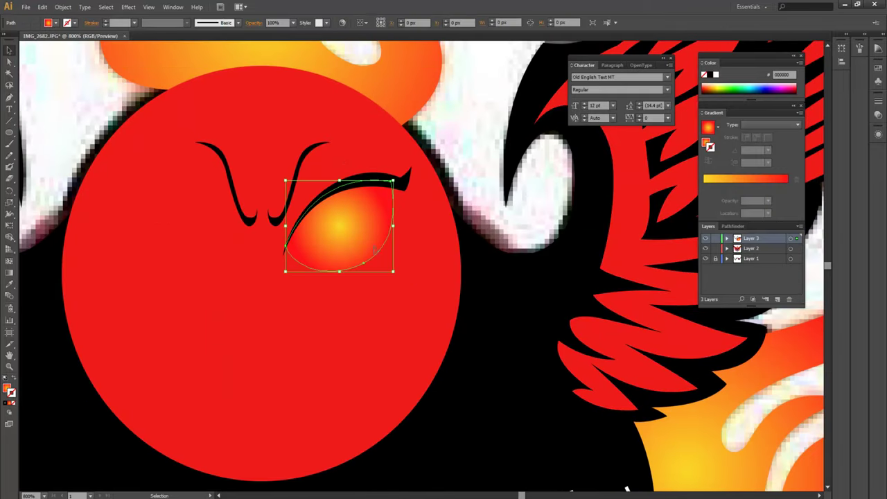
click(10, 272)
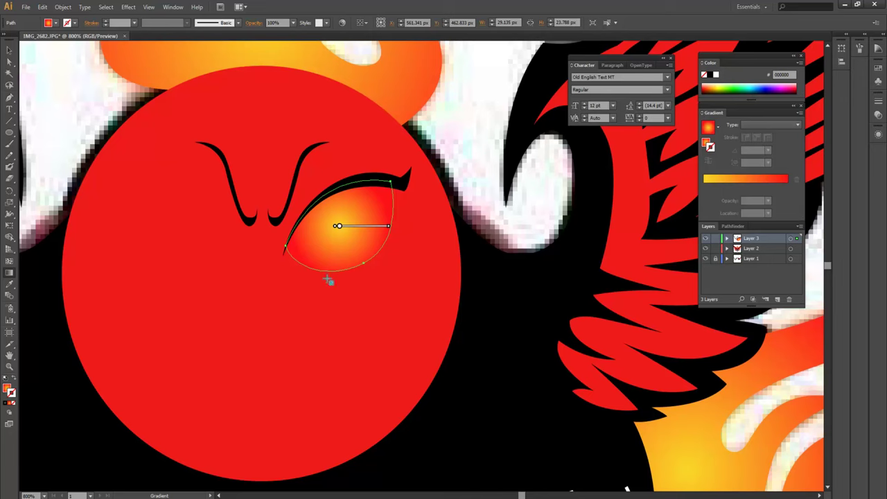
key(v)
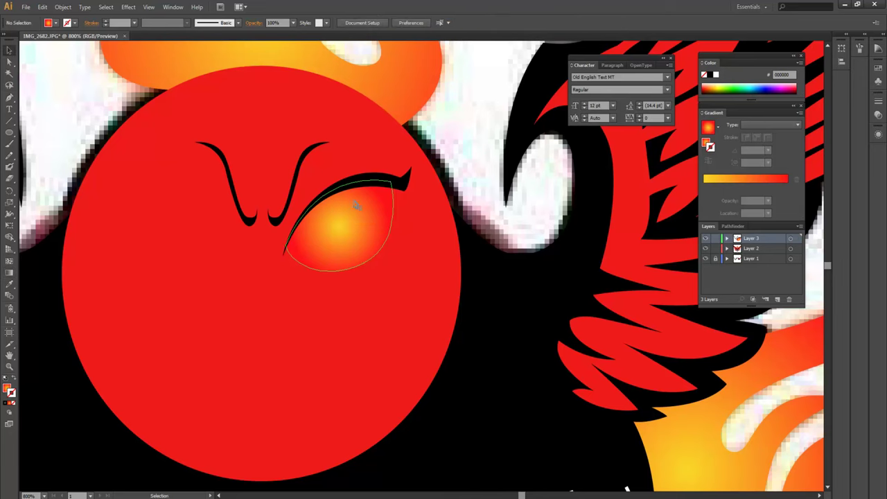
click(10, 274)
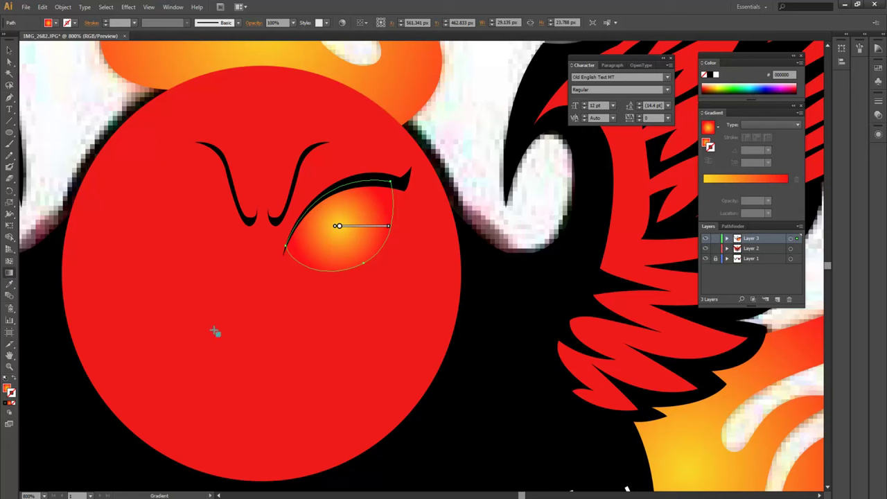
click(10, 392)
drag(329, 227, 282, 345)
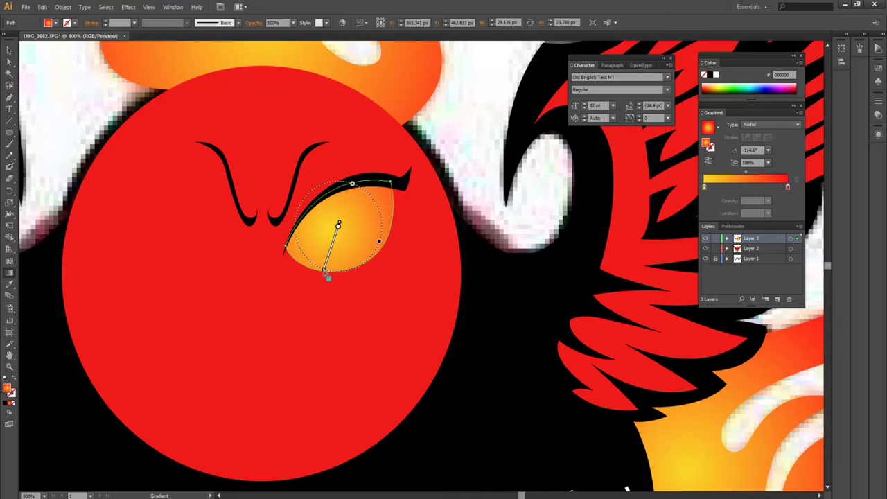
drag(338, 226, 314, 298)
drag(325, 231, 282, 297)
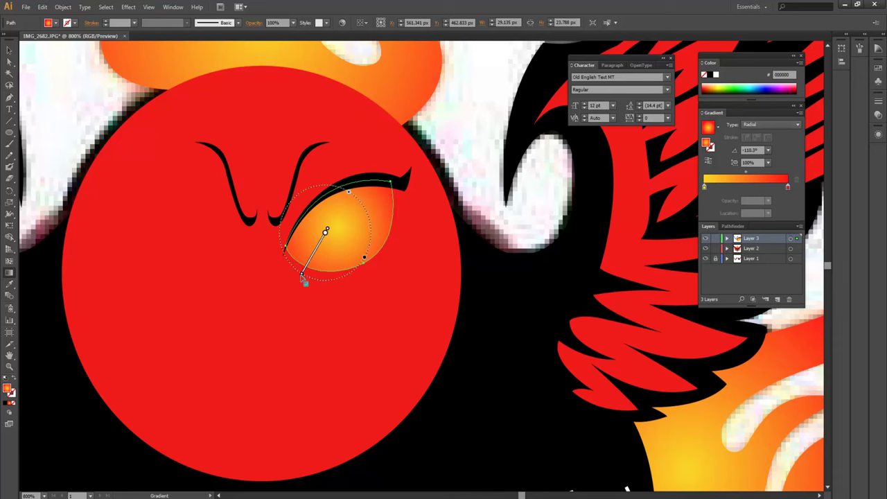
drag(342, 226, 286, 283)
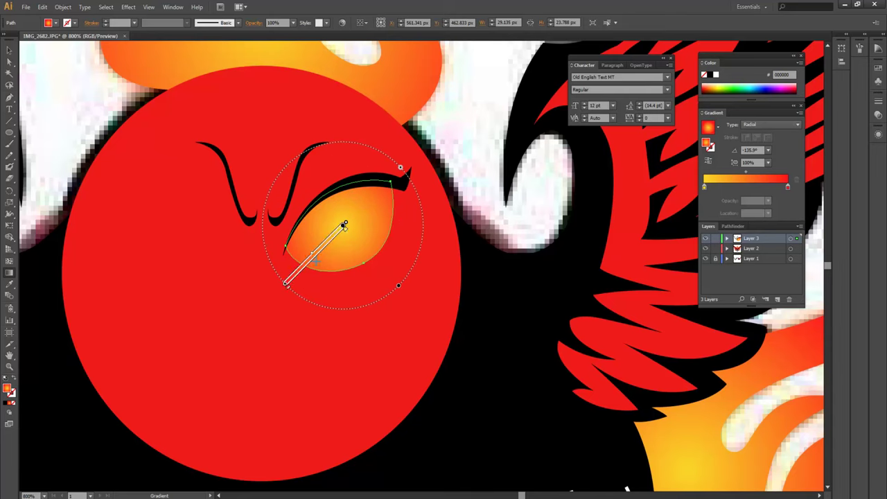
key(v)
click(466, 142)
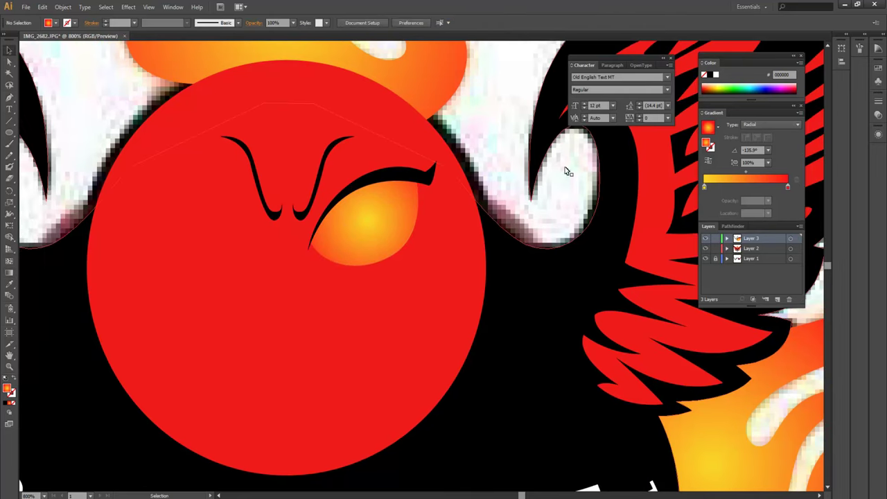
Toggle Layer 3 against the reference and swap the eye's fill and stroke into an outline
click(707, 238)
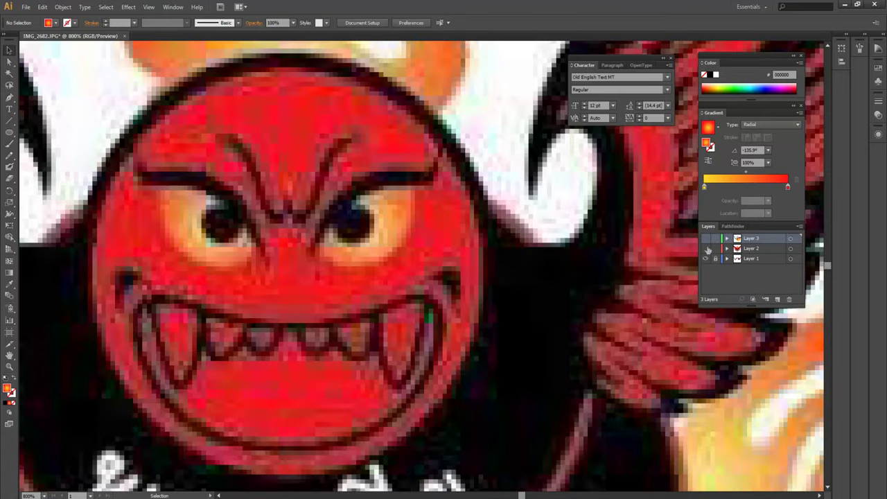
click(708, 239)
click(707, 239)
key(ctrl+plus)
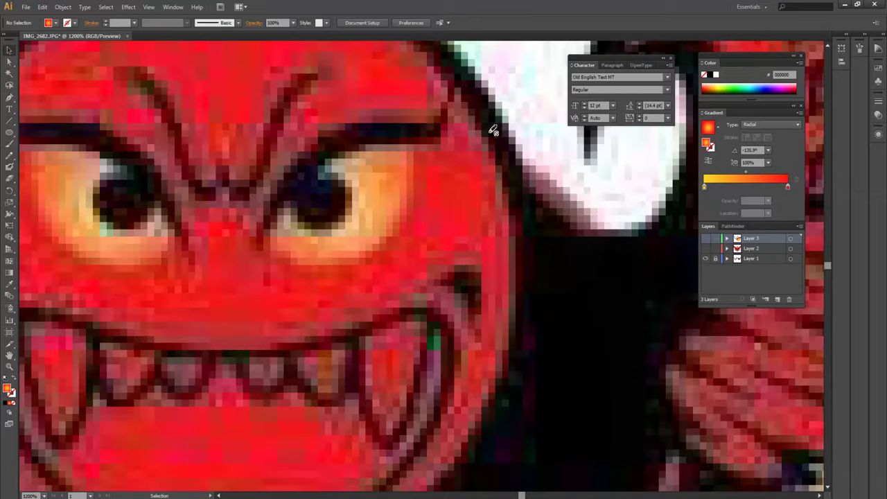
click(707, 238)
click(706, 239)
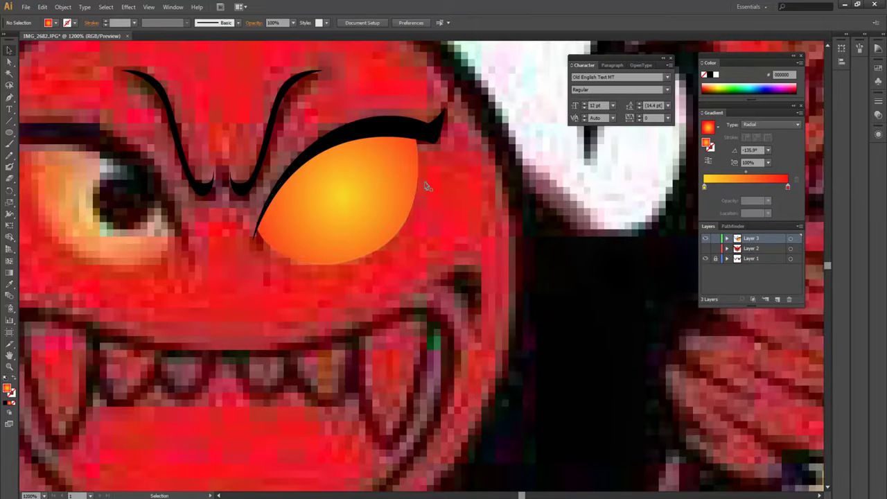
click(409, 188)
click(13, 380)
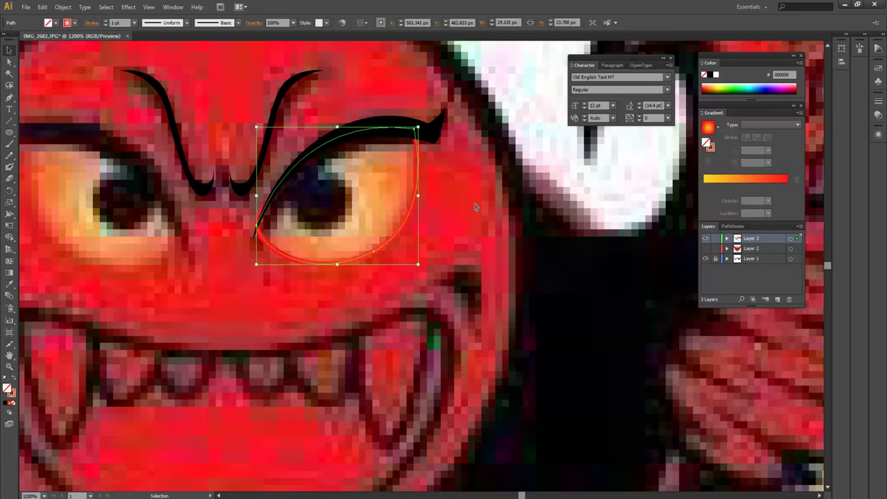
click(552, 157)
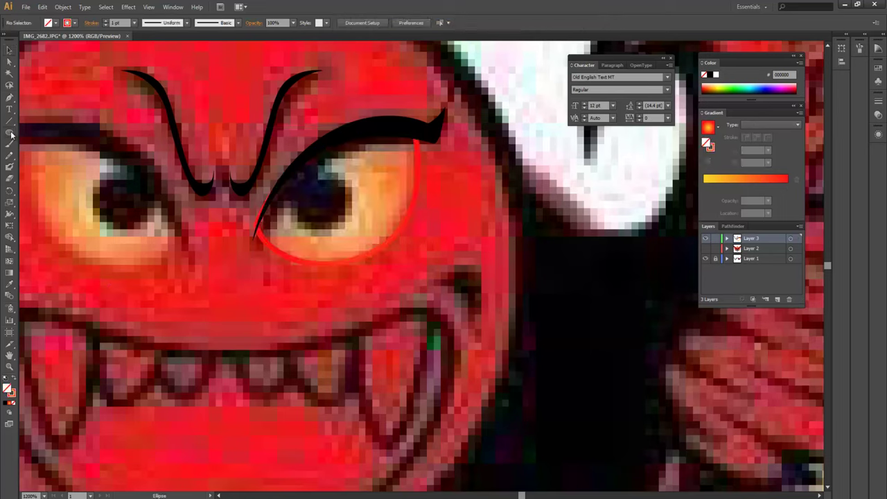
Draw an ellipse over the pupil and fill it with the dark reference colour
mouse_move(299, 184)
mouse_down()
mouse_move(355, 228)
mouse_move(366, 182)
mouse_move(360, 179)
mouse_up()
key(v)
key(i)
click(334, 199)
key(ctrl+shift+a)
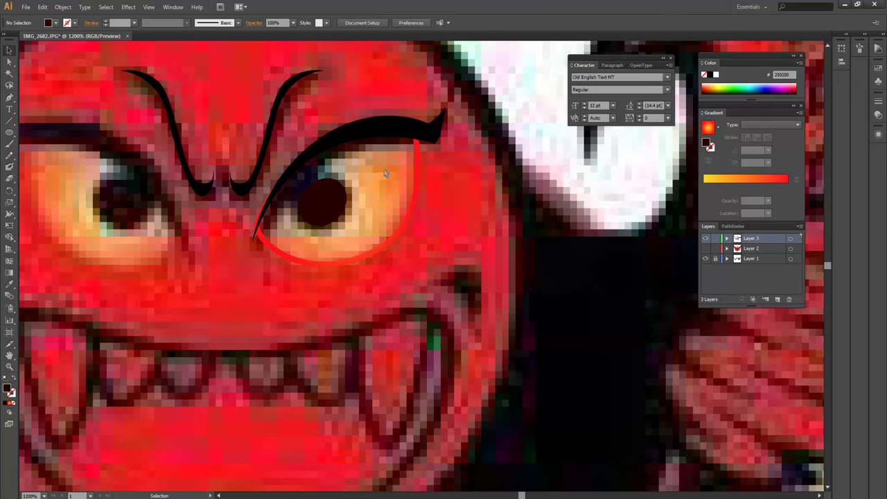
drag(367, 184, 385, 188)
key(v)
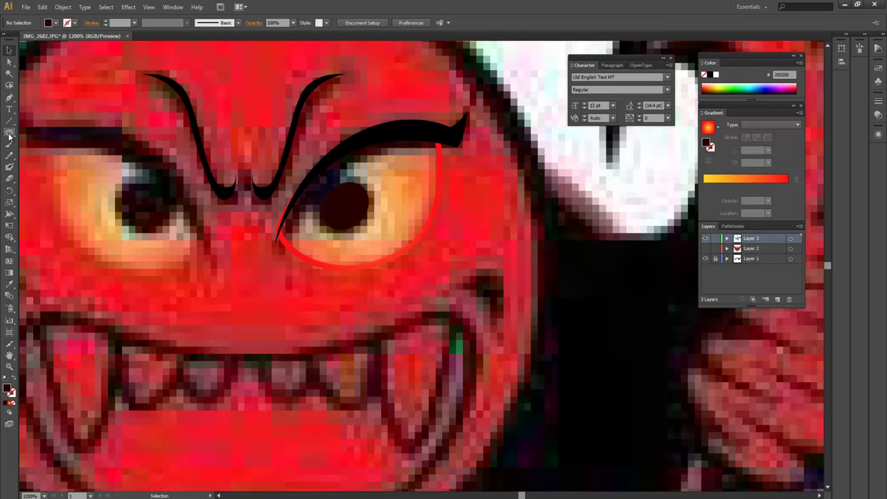
Add a small white highlight ellipse at the pupil's upper right
drag(332, 190, 348, 200)
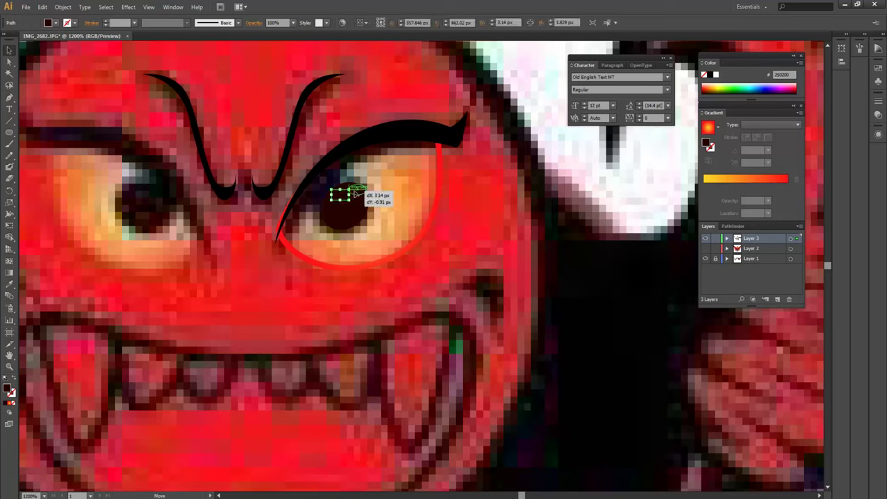
drag(348, 200, 362, 195)
key(v)
double_click(6, 389)
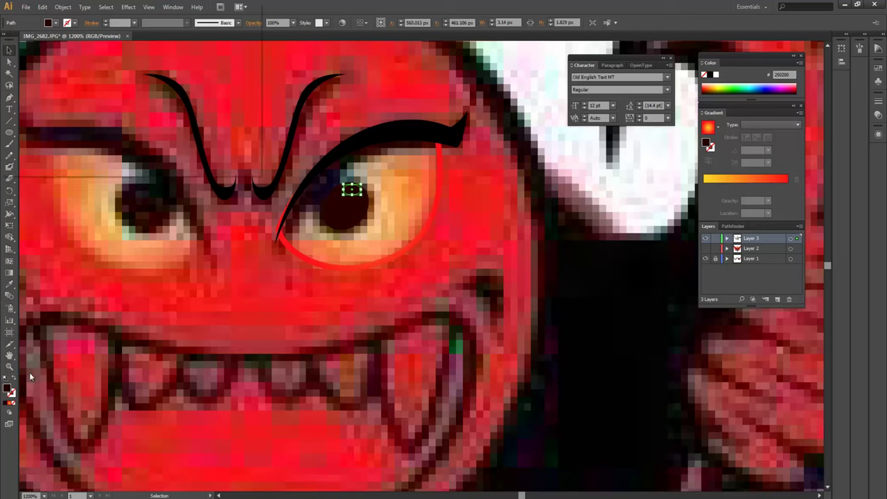
click(9, 33)
click(216, 38)
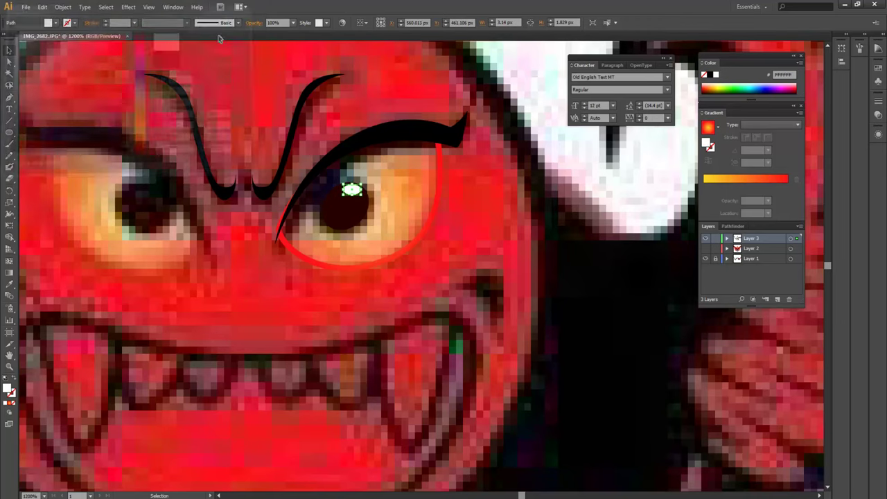
click(540, 97)
Refill the pupil solid black and select the red eye outline
click(347, 211)
key(i)
click(605, 284)
ctrl+click(577, 176)
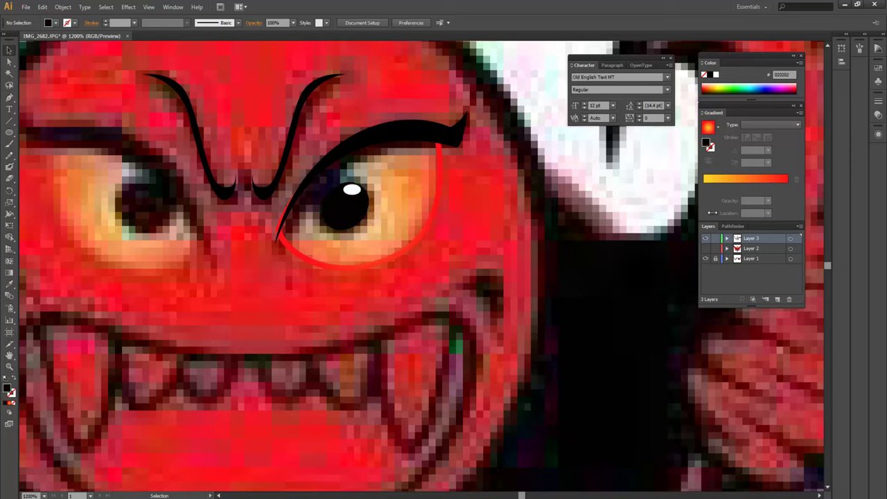
click(428, 208)
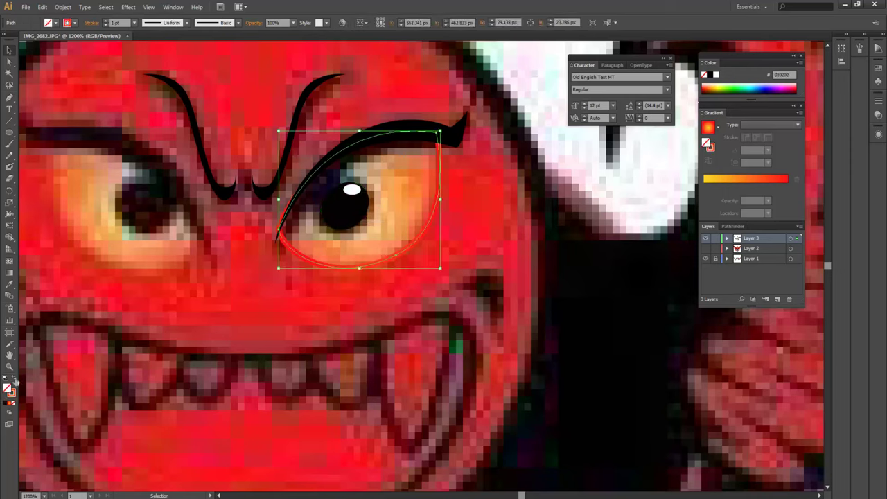
Fill the eye with an orange radial gradient and shrink its white highlight
click(14, 380)
click(491, 219)
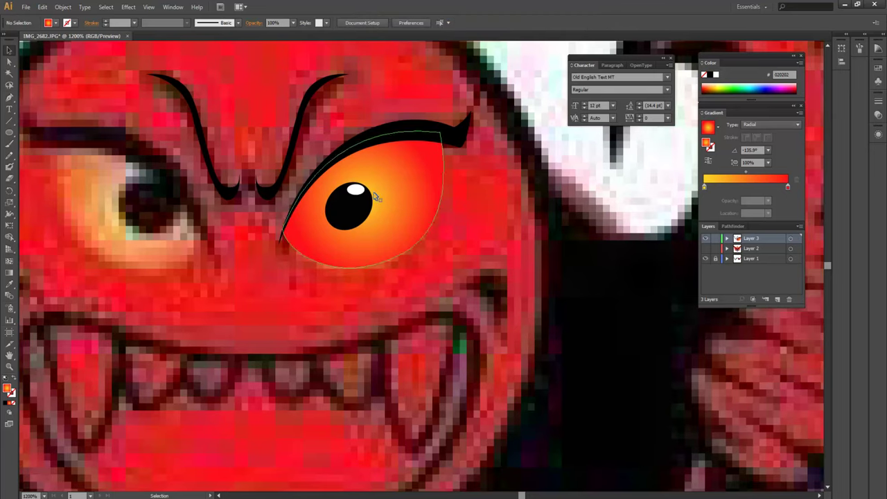
click(348, 196)
drag(346, 197, 356, 191)
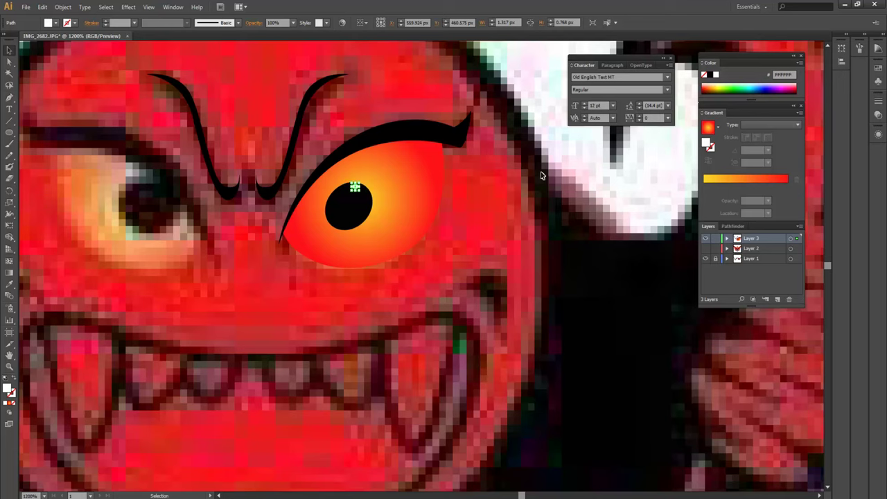
click(574, 139)
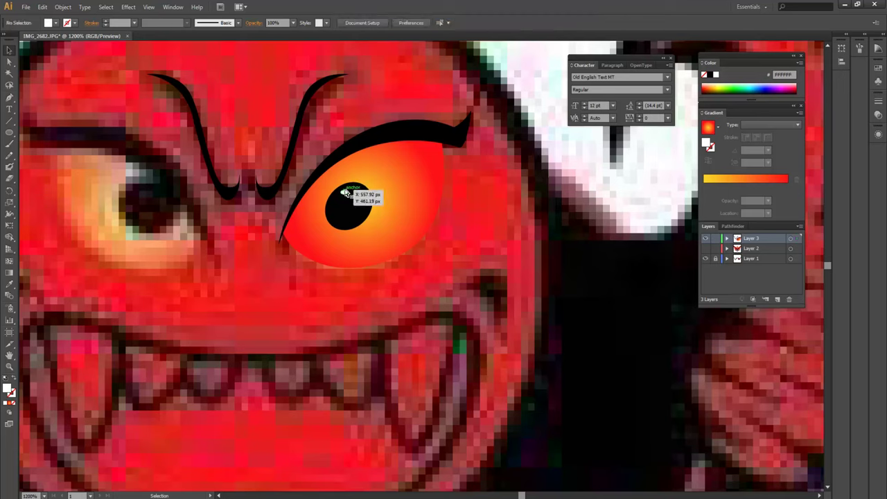
click(346, 193)
click(613, 169)
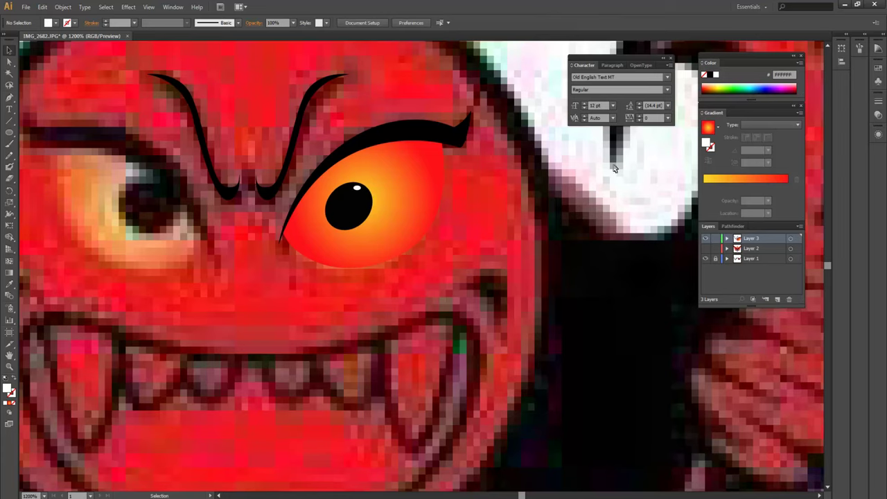
Reflect a vertical-axis copy of the finished eye and place it over the left eye
drag(427, 161, 463, 189)
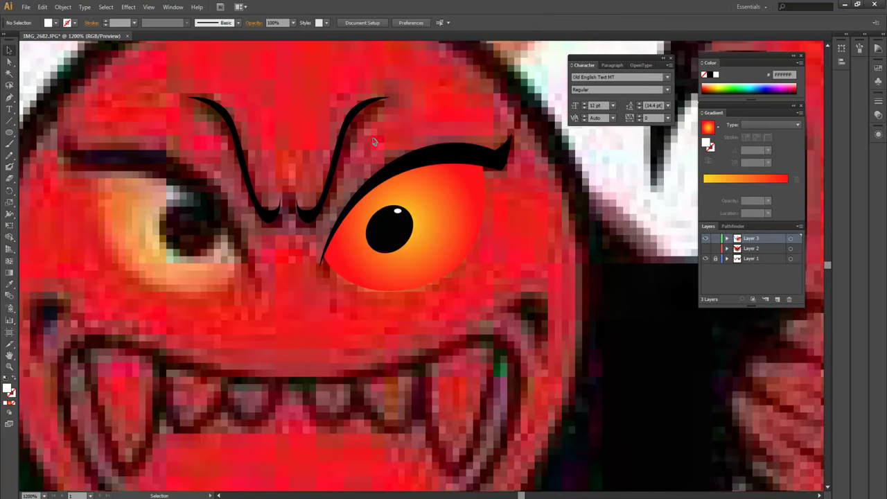
click(416, 232)
drag(414, 227, 350, 226)
right_click(348, 224)
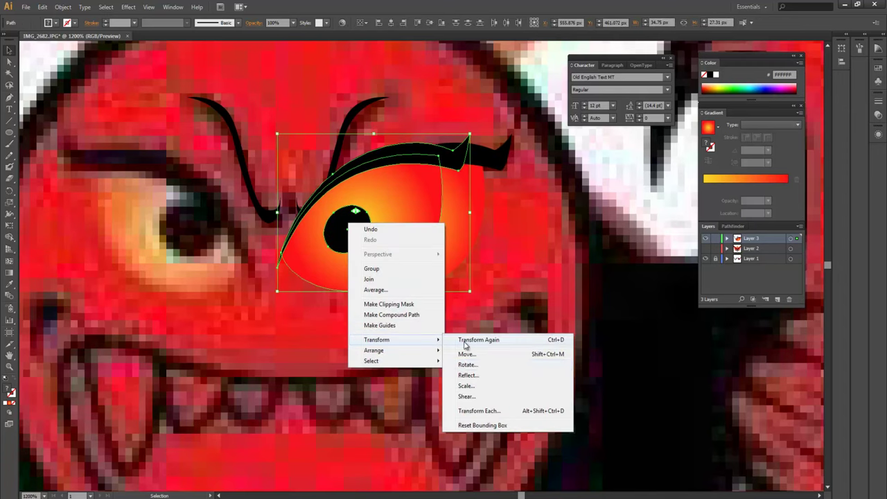
click(467, 375)
click(370, 277)
drag(324, 252, 154, 251)
mouse_move(377, 257)
mouse_down()
mouse_move(418, 164)
mouse_move(386, 189)
mouse_move(351, 182)
mouse_up()
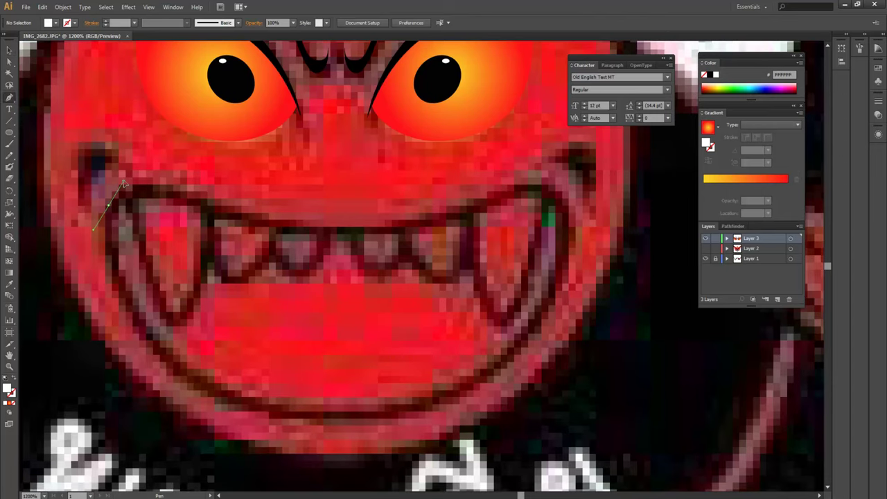
Draw a closed white half-mouth shape with the Pen tool, from upper lip to fang
drag(189, 196, 226, 220)
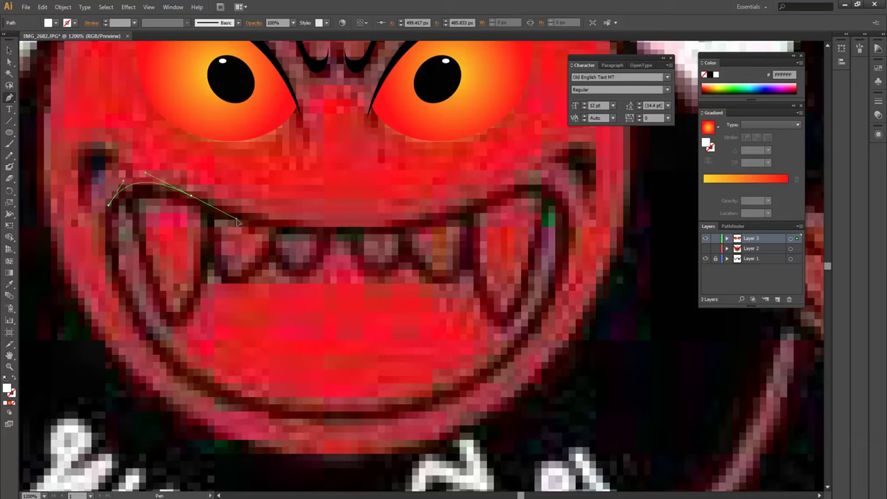
mouse_move(349, 228)
mouse_down()
mouse_move(424, 229)
mouse_move(376, 244)
mouse_up()
mouse_move(396, 331)
mouse_down()
mouse_move(398, 339)
mouse_move(438, 285)
mouse_up()
drag(323, 378, 253, 388)
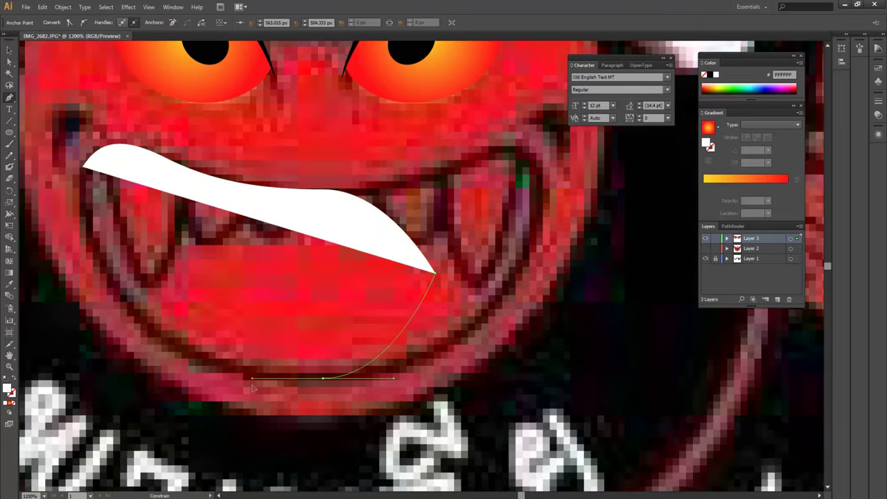
drag(113, 299, 63, 234)
drag(84, 172, 88, 158)
Duplicate the mouth half, reflect the copy vertically, and align it with the original
key(v)
click(270, 252)
drag(269, 256, 345, 261)
right_click(344, 261)
mouse_move(372, 383)
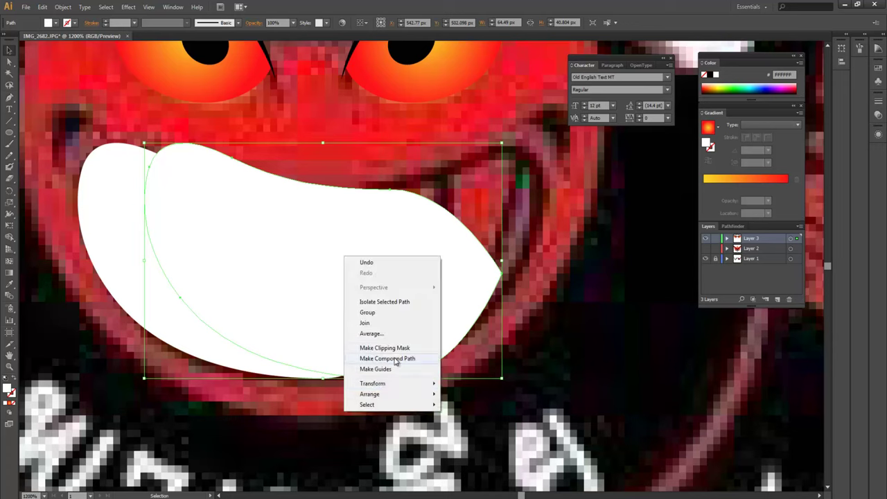
click(487, 420)
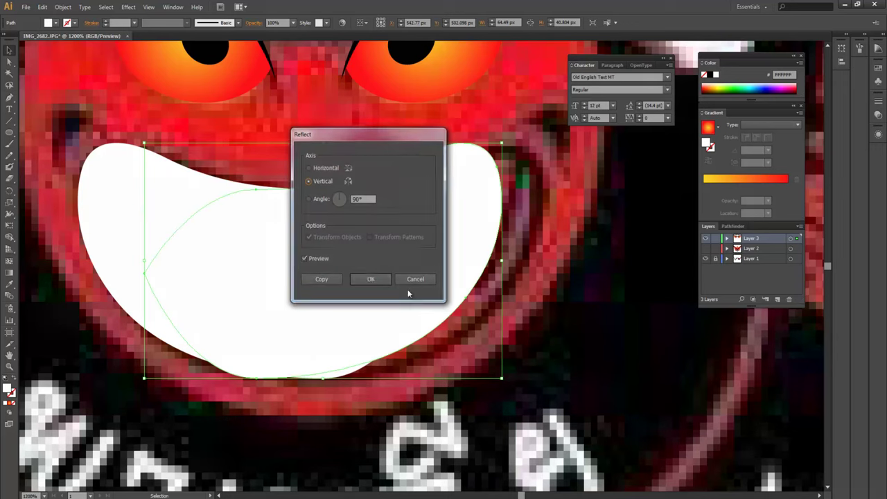
click(367, 278)
drag(363, 300, 416, 297)
Nudge the mouth's bottom anchor down slightly with Direct Selection
key(a)
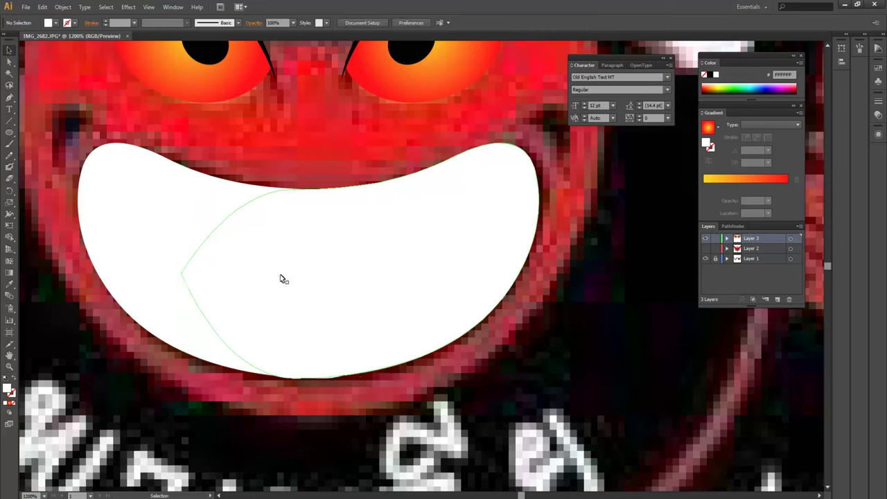
click(298, 375)
key(Down)
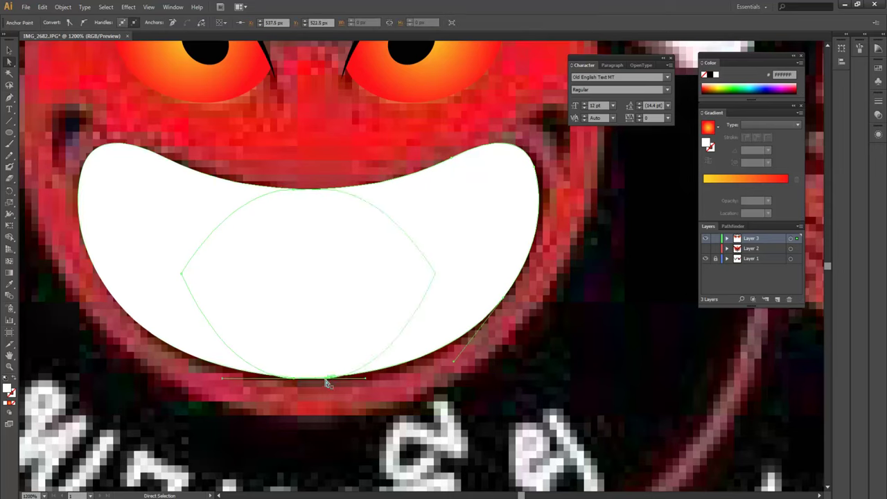
click(351, 410)
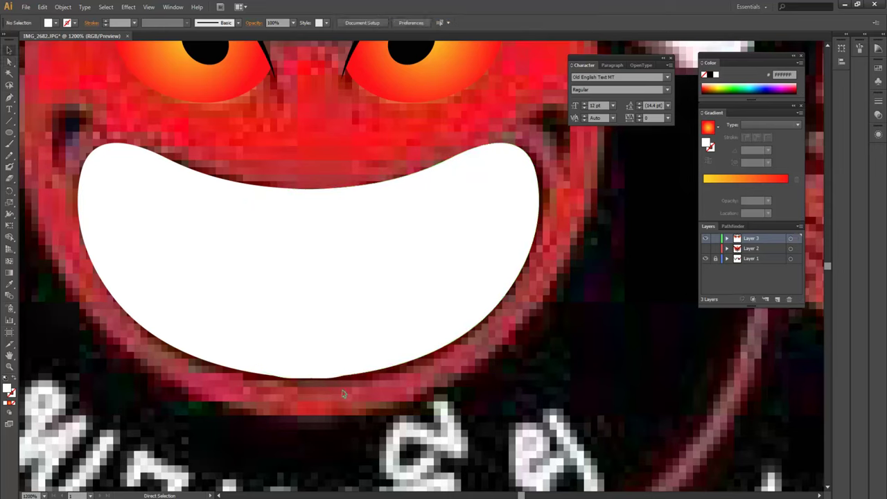
Unite the two mouth halves into one shape using the Pathfinder panel
key(v)
click(293, 313)
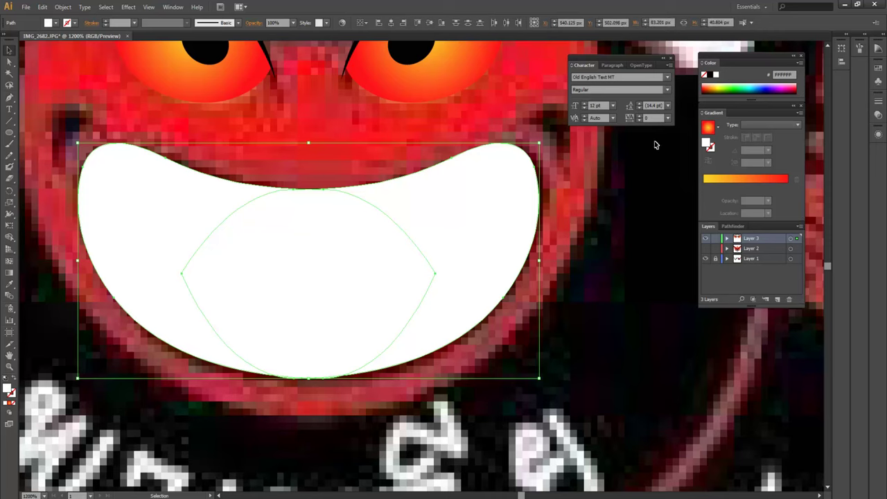
click(173, 7)
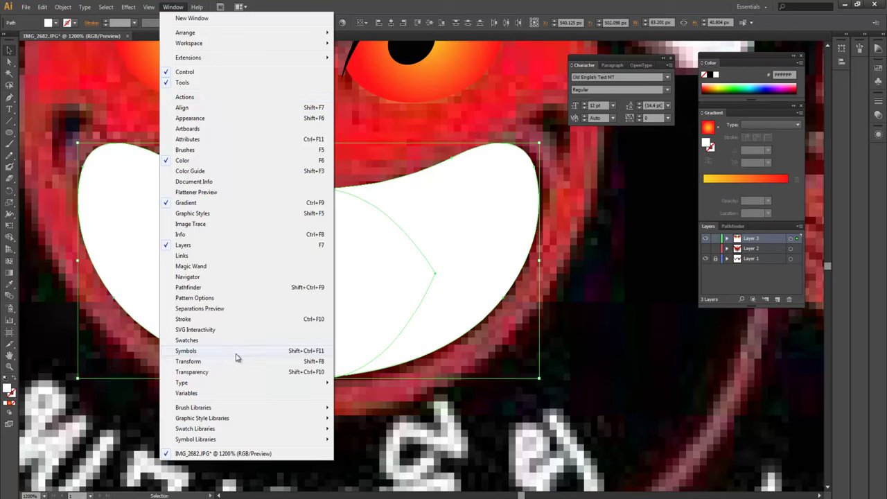
click(229, 287)
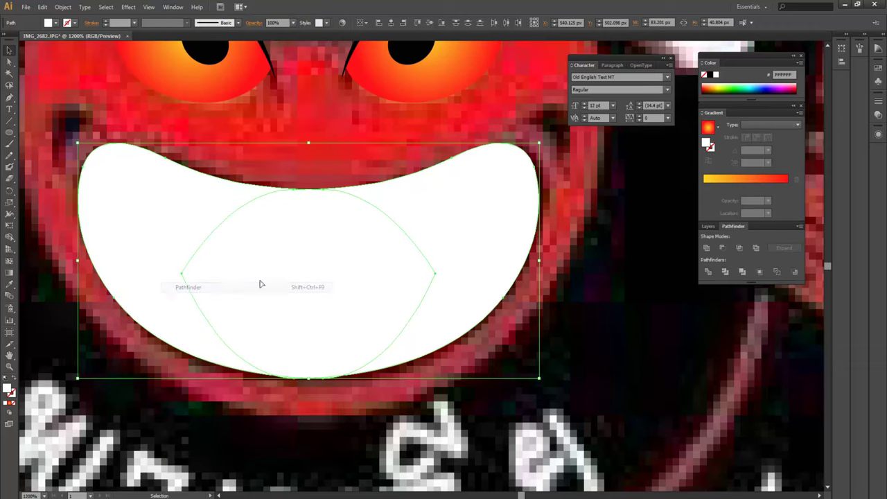
click(707, 249)
Delete the surplus anchor on the mouth's bottom edge to smooth the curve
mouse_move(341, 399)
mouse_down()
mouse_move(352, 369)
mouse_move(485, 220)
mouse_move(563, 221)
mouse_up()
scroll(342, 377, up, 2)
scroll(343, 376, up, 1)
key(p)
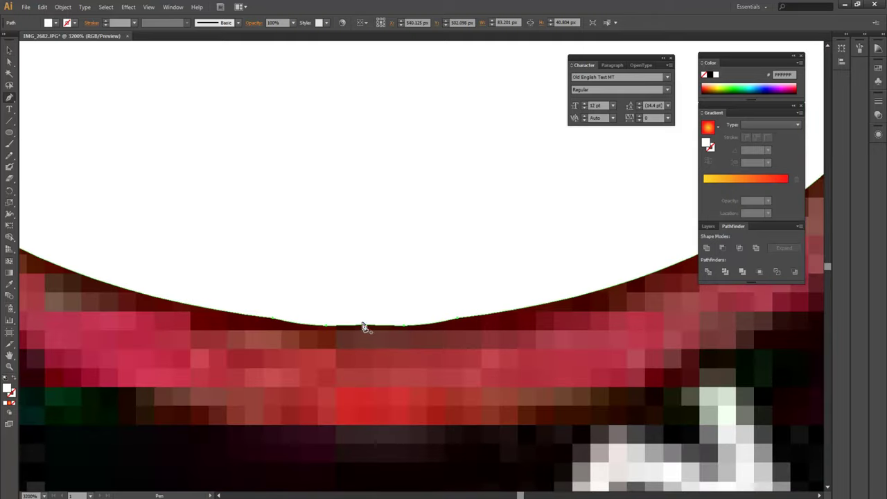
click(328, 332)
click(406, 328)
ctrl+click(511, 390)
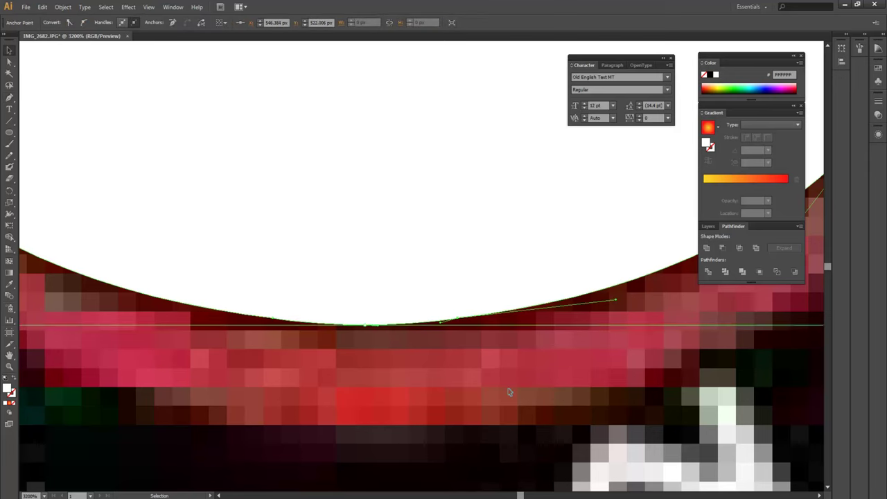
key(v)
key(ctrl+minus)
key(ctrl+minus)
key(ctrl+minus)
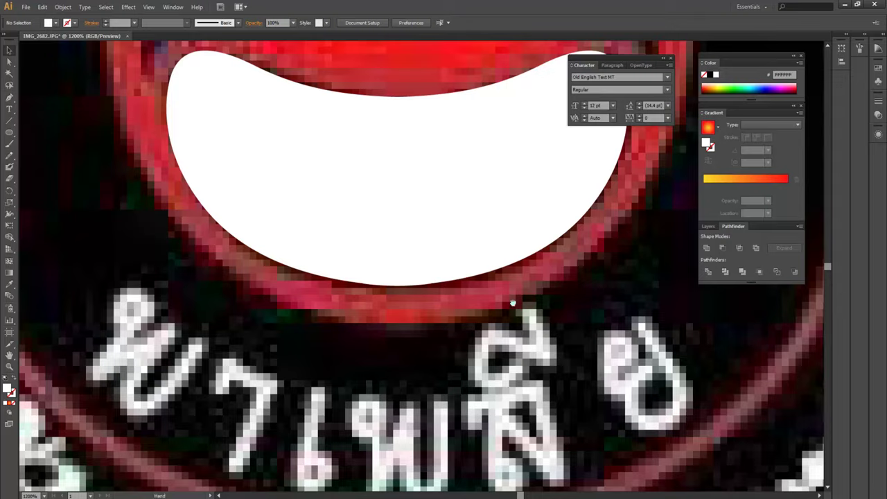
scroll(513, 303, up, 3)
click(507, 291)
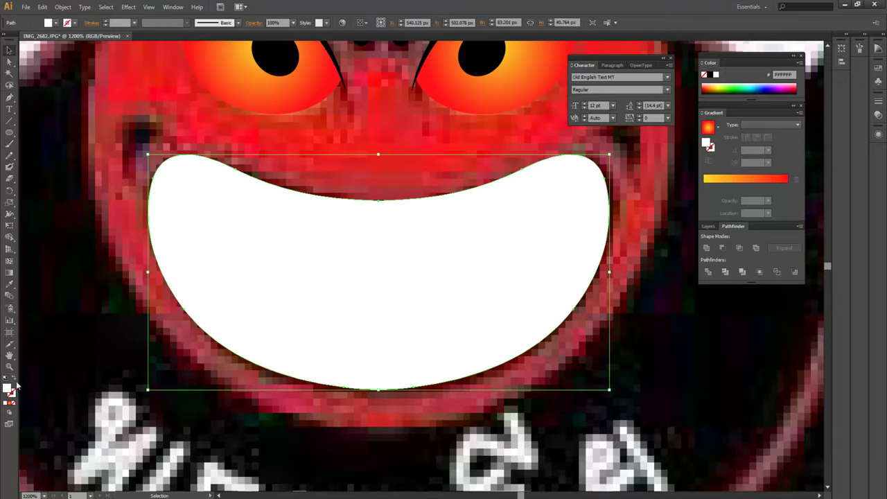
Turn the mouth's white fill into a thicker black outline
click(15, 383)
double_click(10, 392)
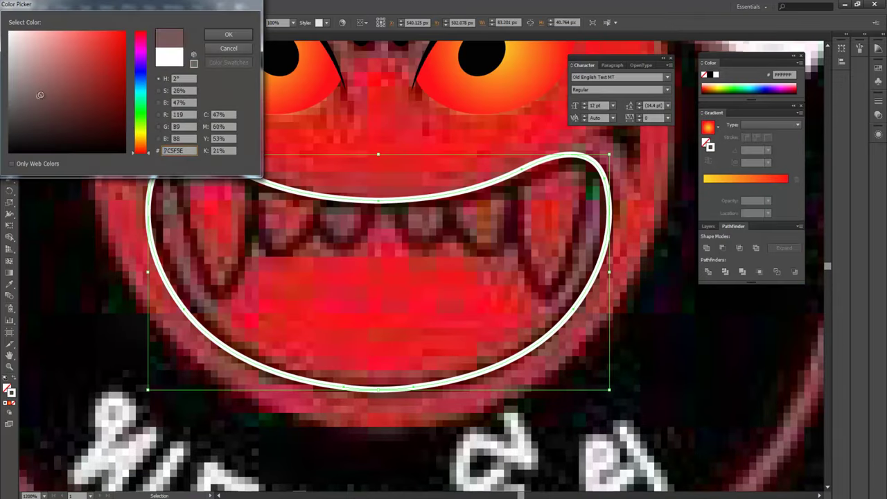
drag(111, 141, 125, 155)
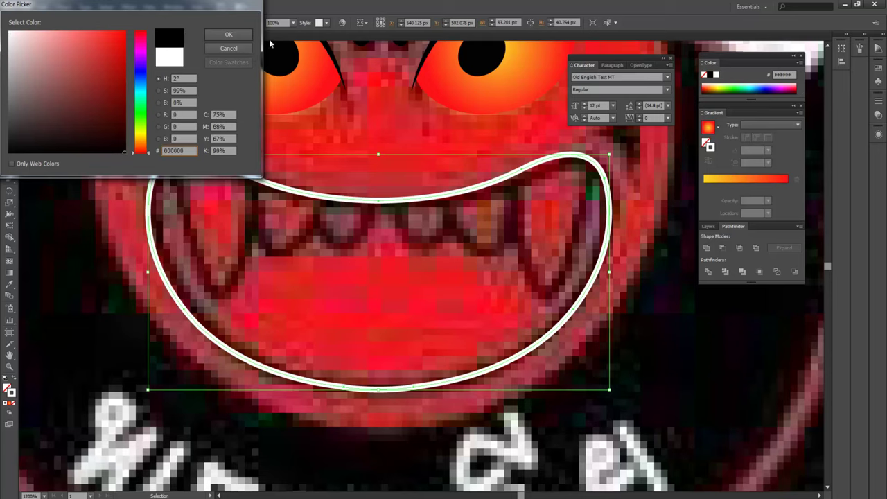
click(228, 35)
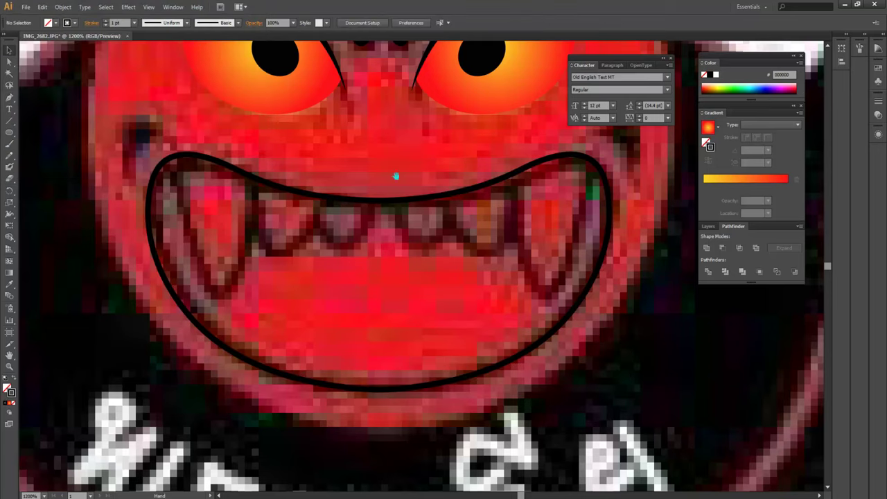
scroll(395, 181, up, 1)
click(106, 20)
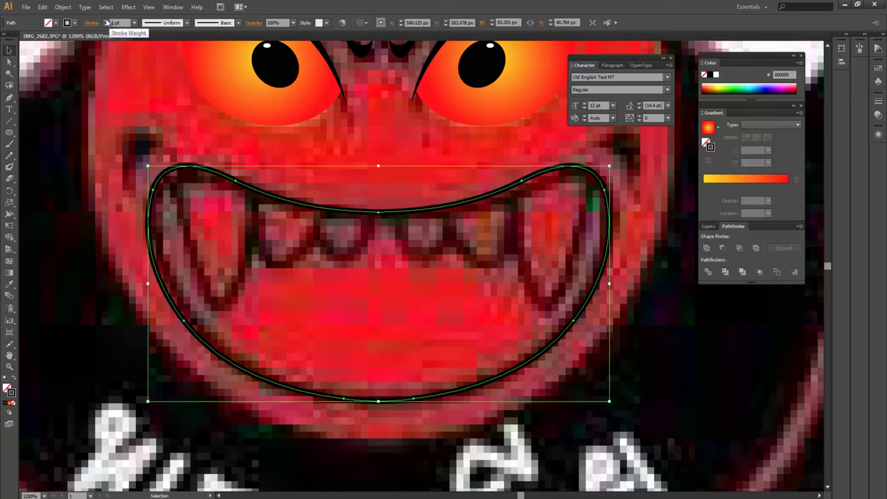
click(562, 258)
drag(628, 303, 613, 317)
scroll(613, 317, up, 3)
Begin the teeth path with the Pen tool, tracing the left fang down to its tip
key(p)
key(ctrl+equal)
drag(425, 276, 436, 253)
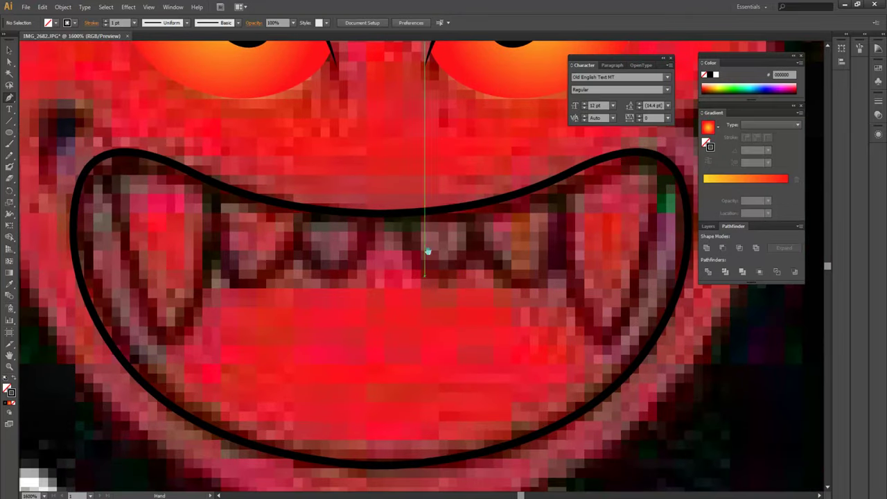
click(111, 131)
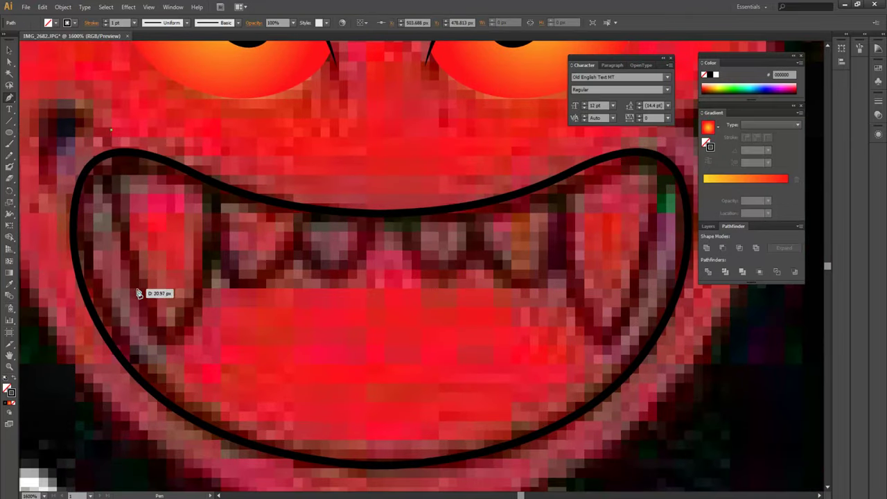
drag(139, 288, 147, 309)
drag(169, 339, 200, 318)
click(198, 298)
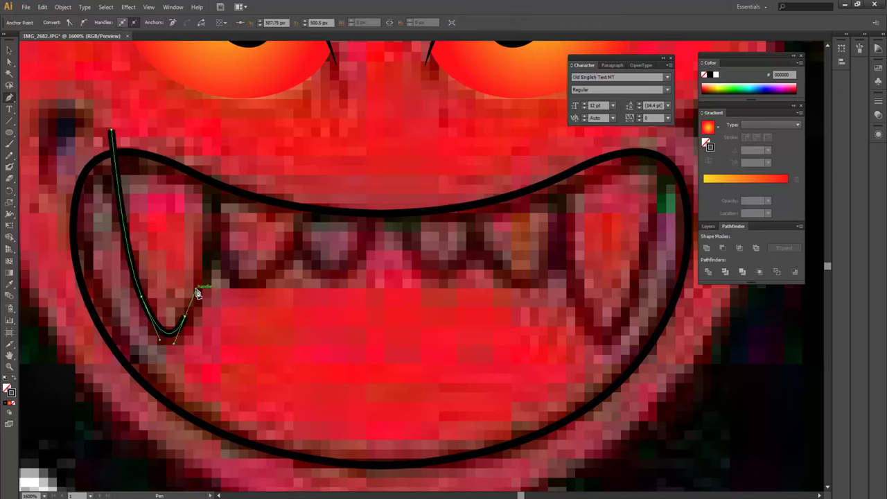
drag(214, 173, 214, 134)
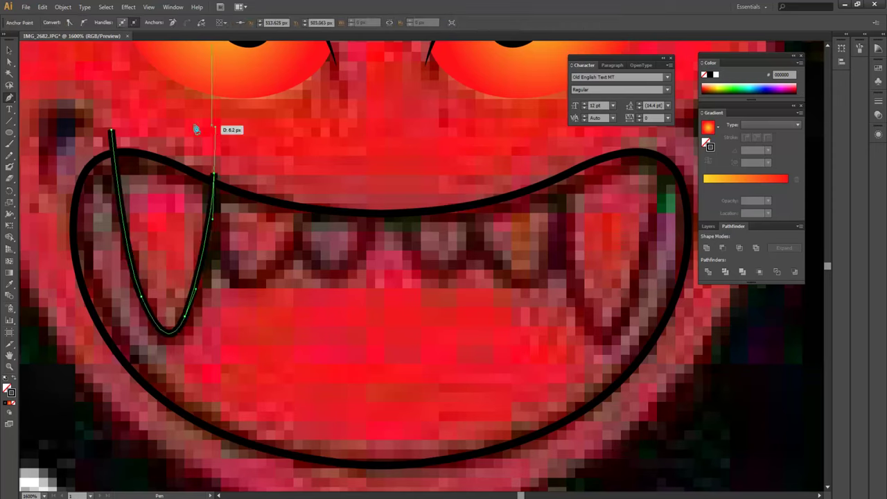
click(214, 175)
Continue the path through the pointed teeth and close the left teeth outline
drag(239, 287, 264, 300)
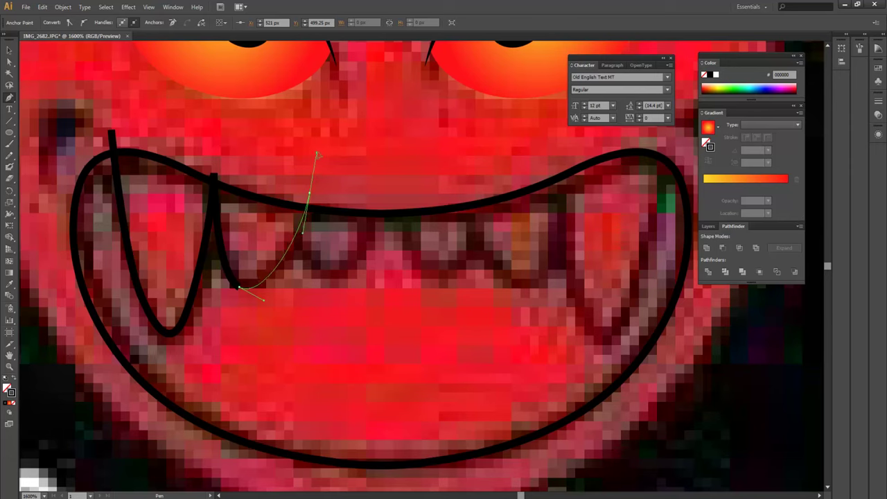
drag(308, 198, 317, 149)
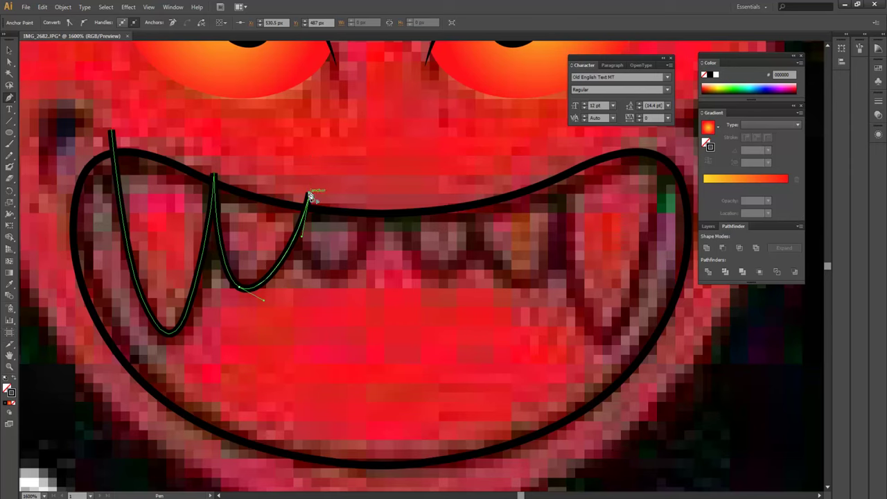
click(309, 198)
drag(330, 277, 379, 292)
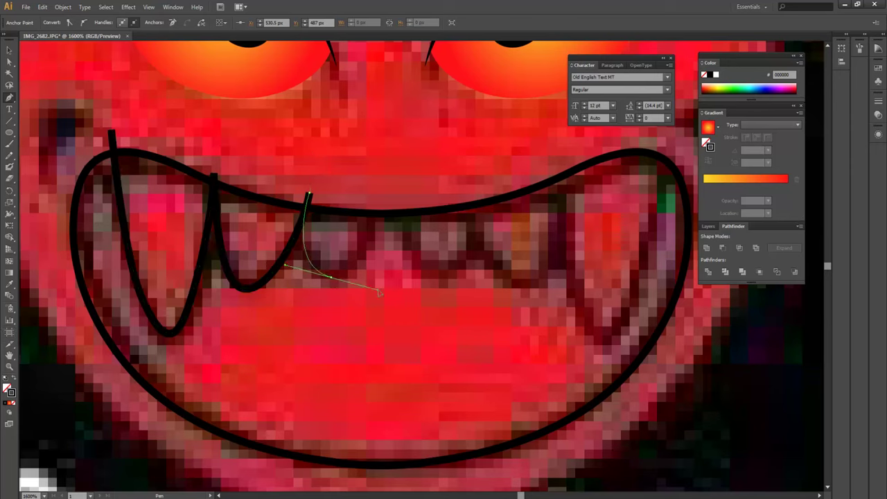
drag(380, 201, 390, 174)
key(v)
key(p)
drag(380, 208, 392, 131)
click(383, 212)
click(322, 143)
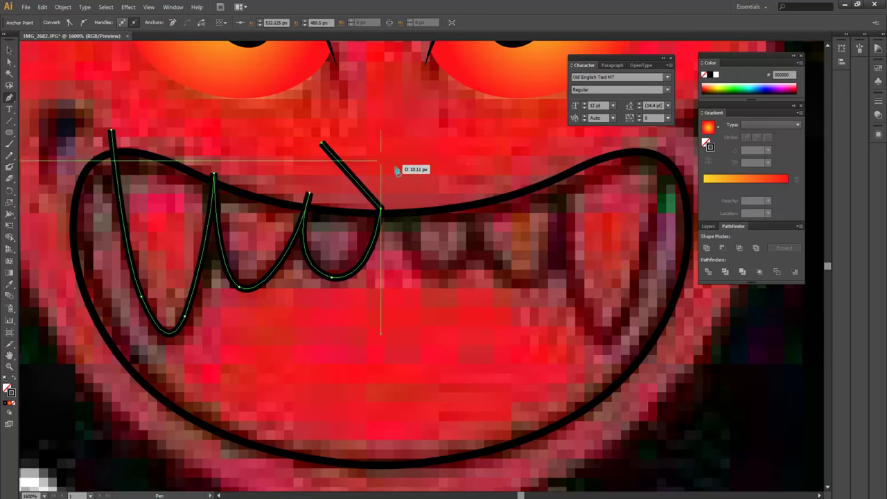
click(112, 130)
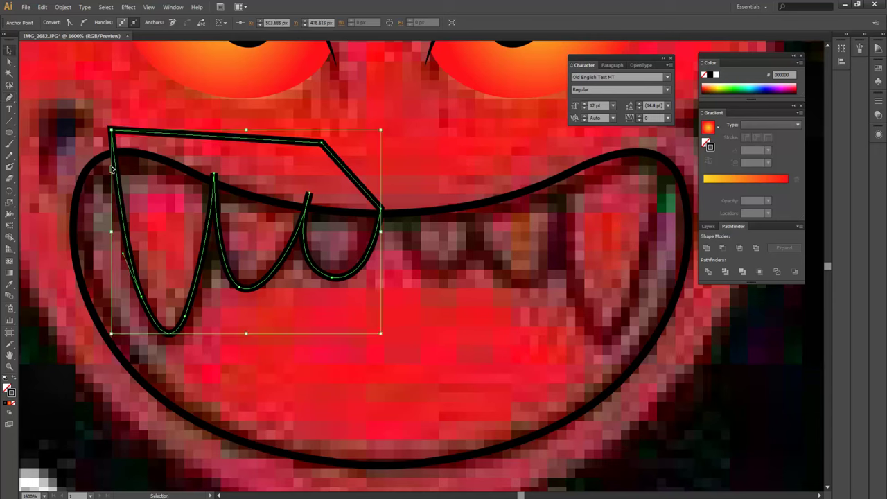
Copy the teeth outline, reflect it vertically, and move it to the mouth's right half
drag(118, 178, 277, 178)
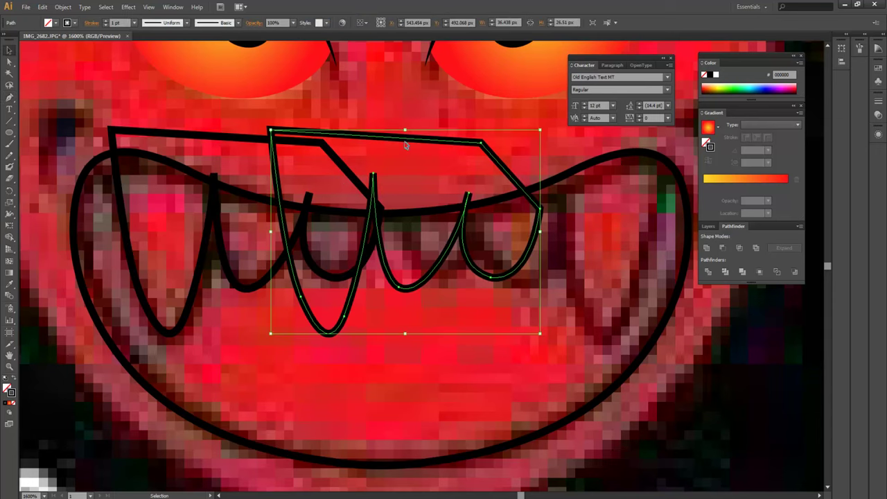
right_click(406, 145)
click(550, 305)
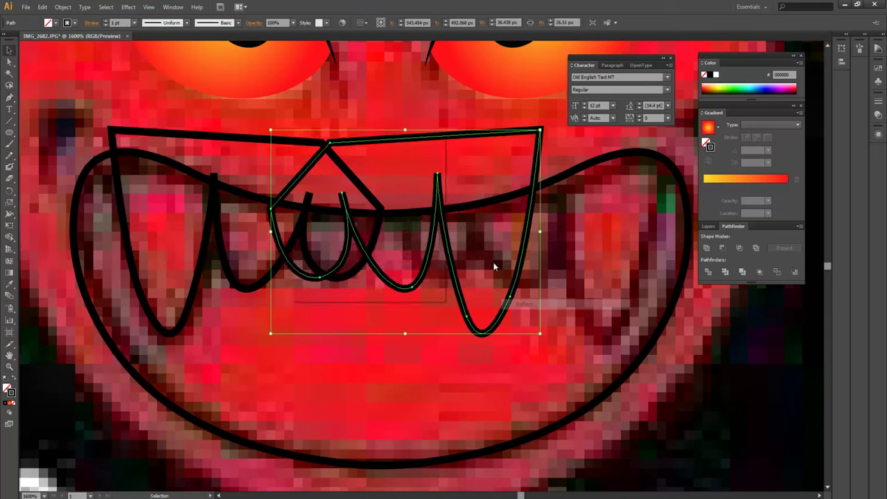
click(372, 279)
drag(448, 251, 570, 257)
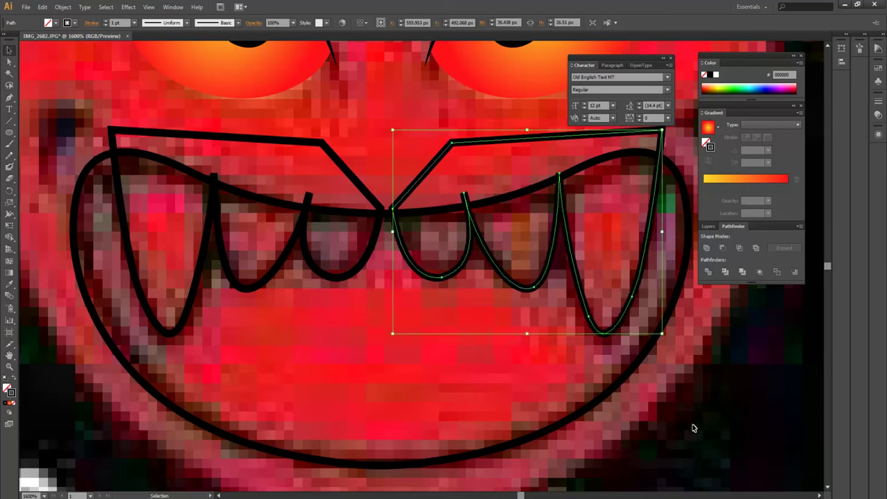
click(692, 428)
scroll(566, 376, down, 1)
drag(563, 356, 557, 373)
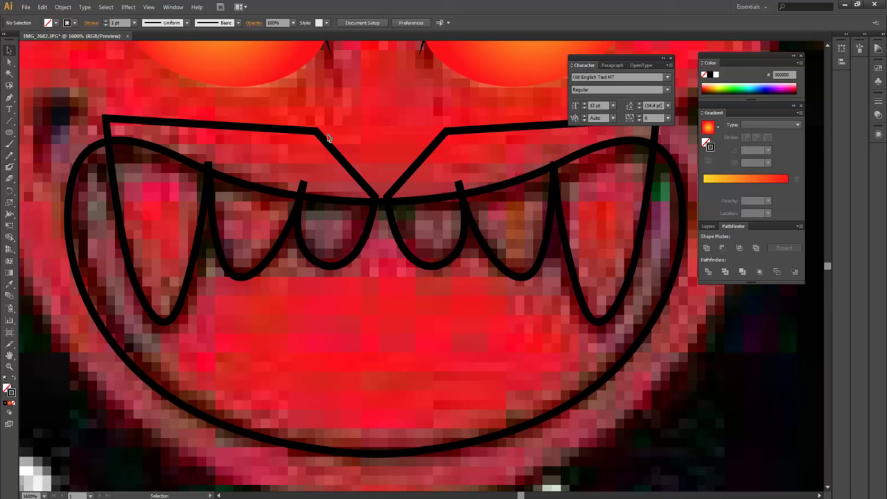
Duplicate the mouth outline, give the copy a black fill, and realign it
click(407, 454)
drag(407, 453, 447, 453)
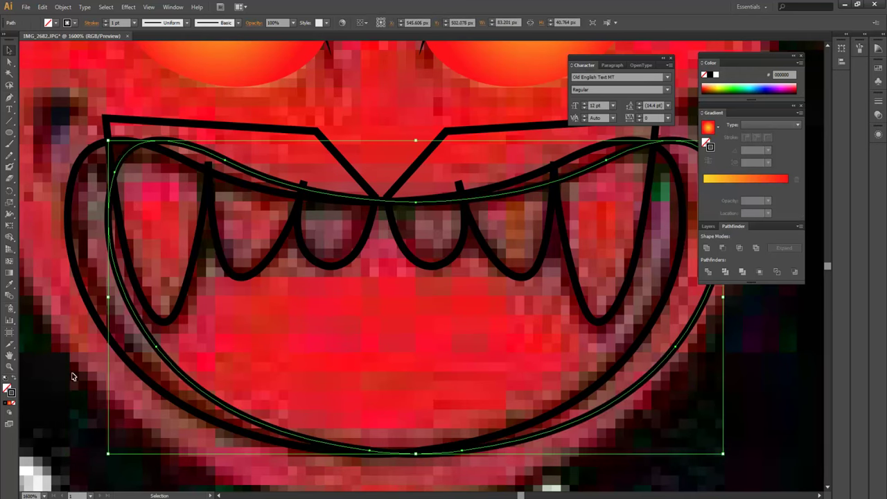
click(15, 381)
drag(337, 225, 286, 233)
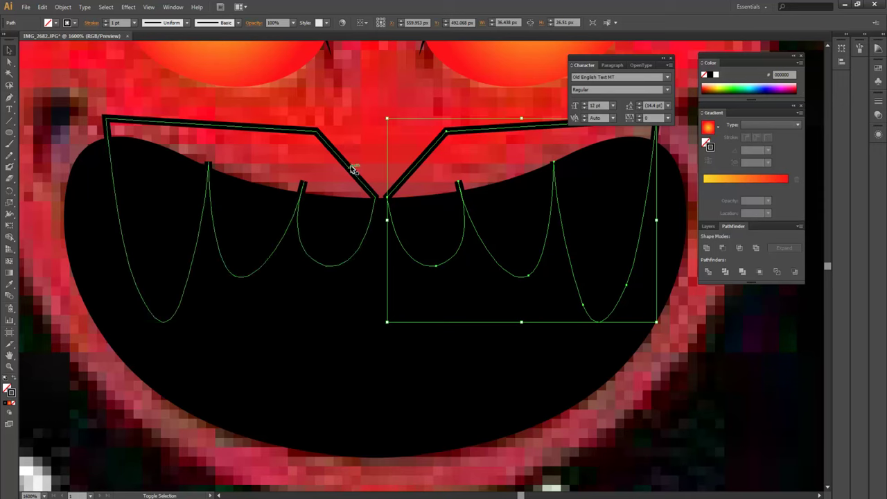
Make a clipping mask of the teeth outlines using the black mouth shape
shift+click(352, 169)
click(707, 248)
click(465, 368)
shift+click(420, 174)
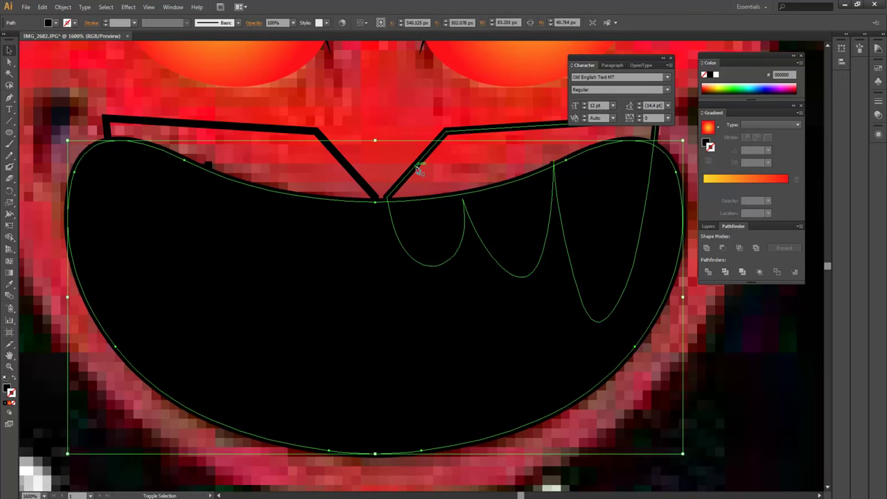
right_click(406, 257)
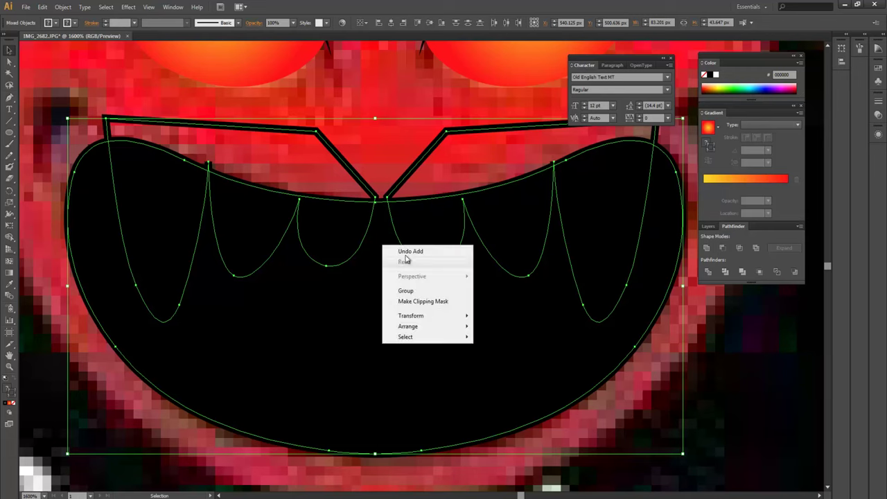
click(418, 303)
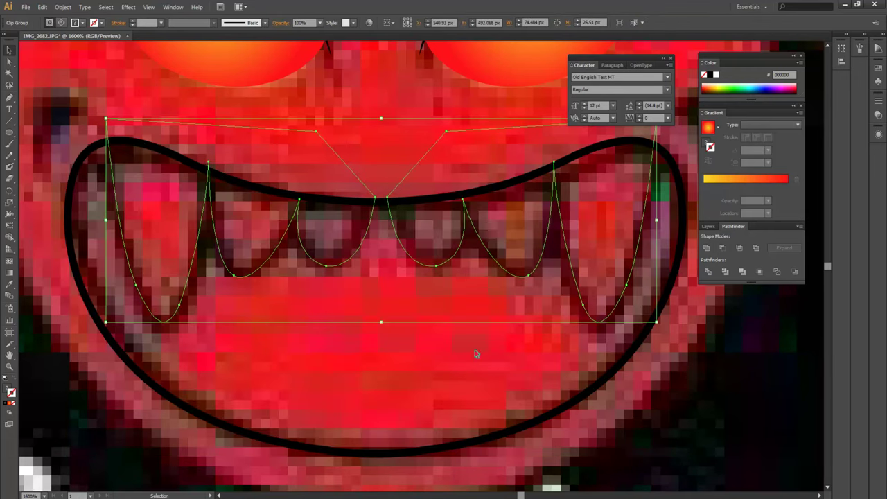
In isolation mode, set the teeth strokes to black (000000)
click(710, 402)
click(487, 253)
double_click(488, 254)
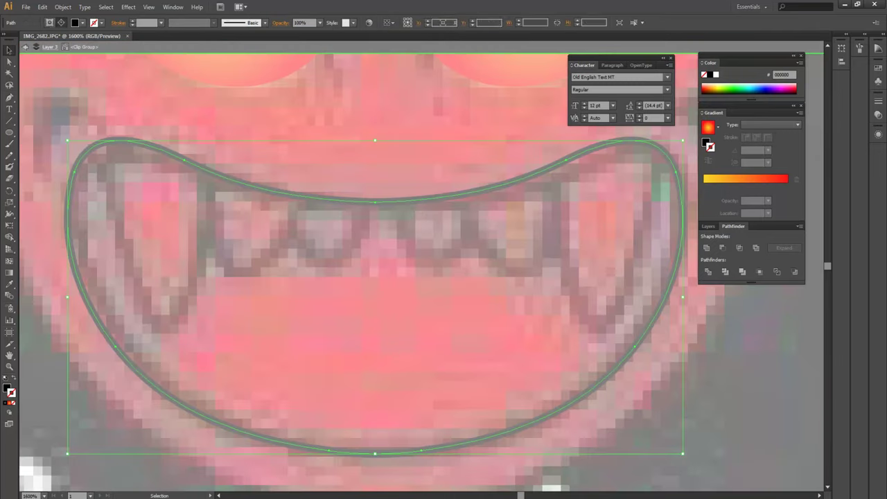
drag(211, 263, 213, 263)
click(201, 240)
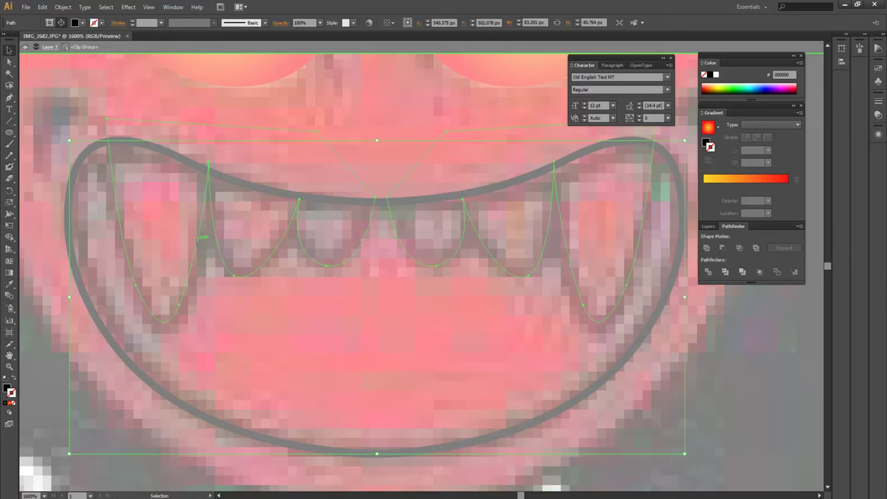
double_click(10, 391)
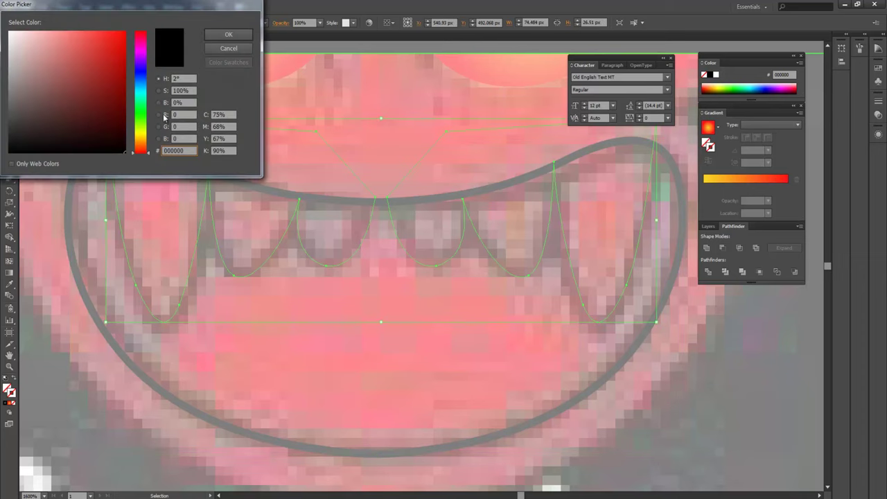
click(229, 34)
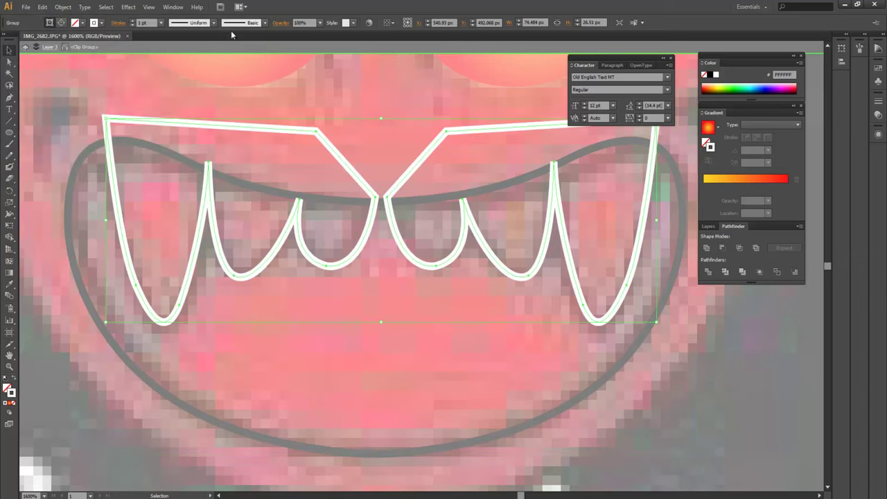
double_click(9, 392)
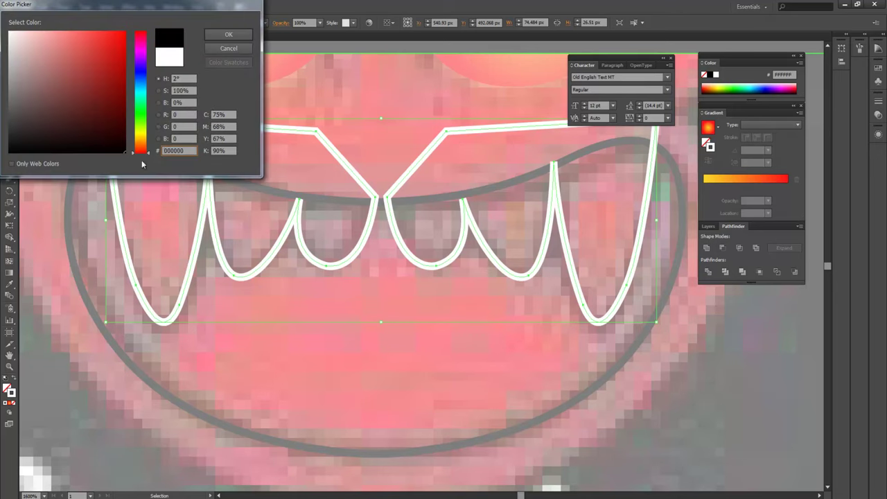
click(247, 35)
click(373, 90)
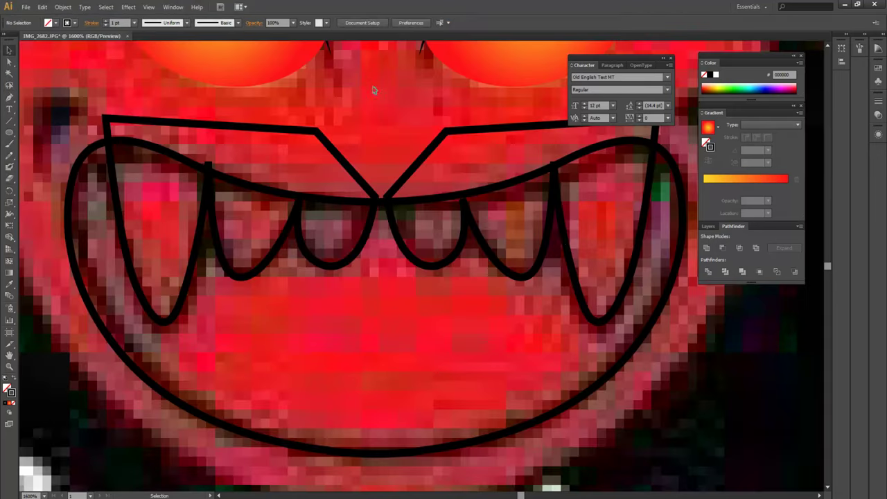
Toggle the clipped mouth shape's fill and stroke back, then exit the clip group
drag(691, 219, 680, 213)
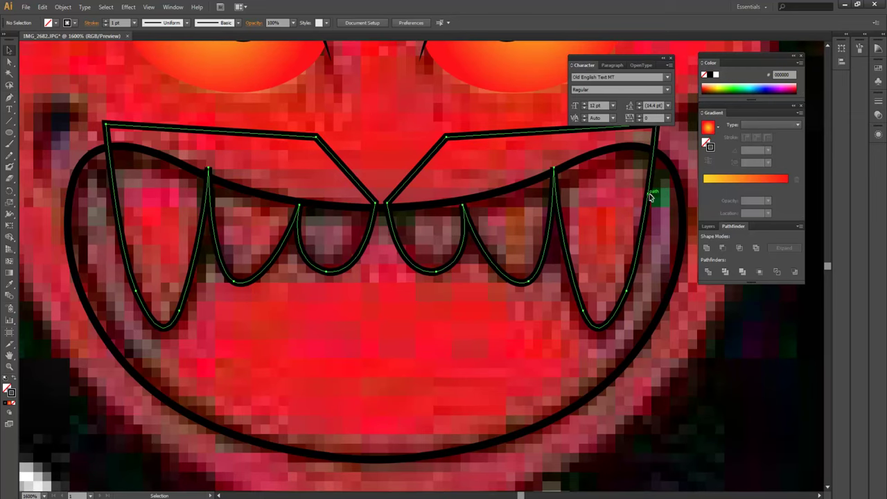
click(651, 197)
double_click(650, 197)
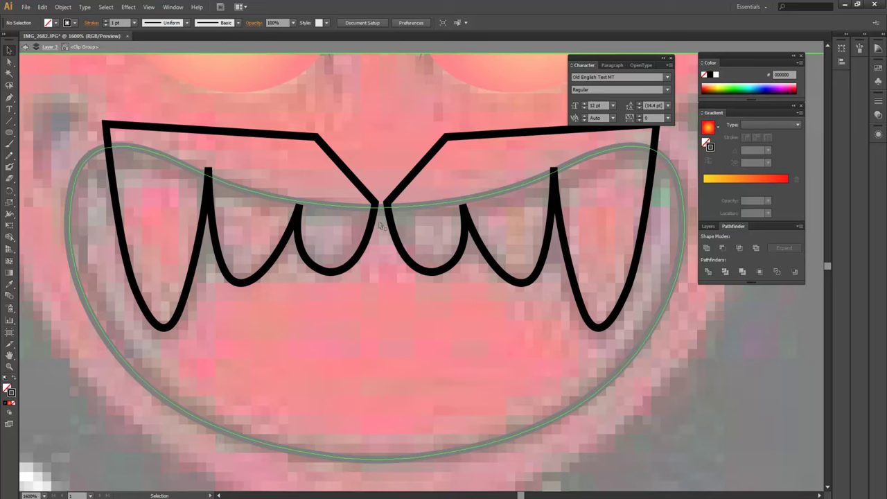
click(70, 359)
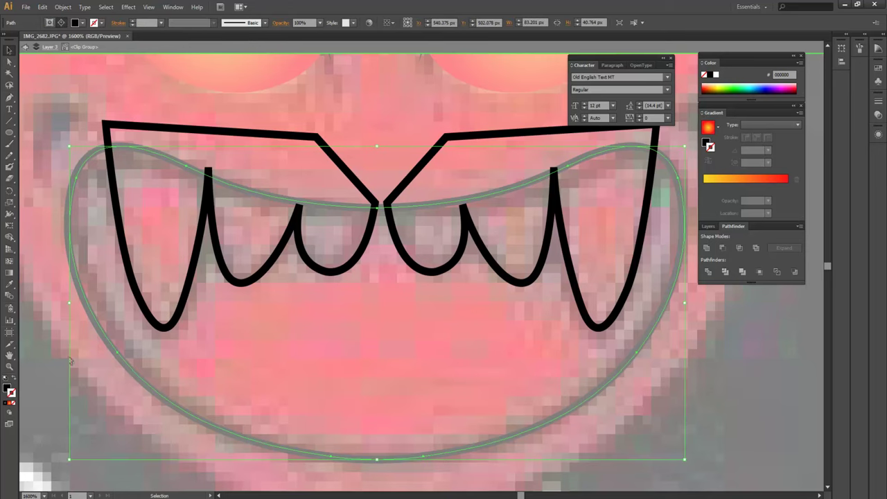
click(15, 379)
click(14, 380)
double_click(84, 418)
scroll(391, 323, up, 1)
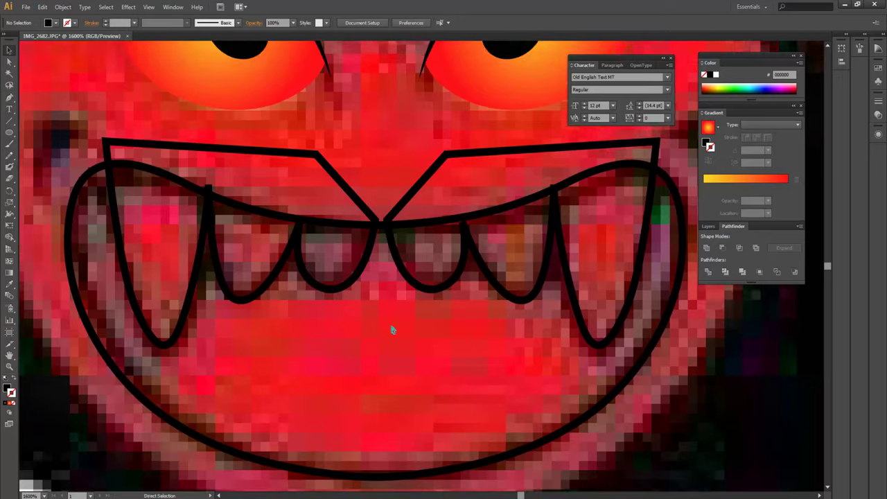
Release the teeth clipping mask
key(ctrl+minus)
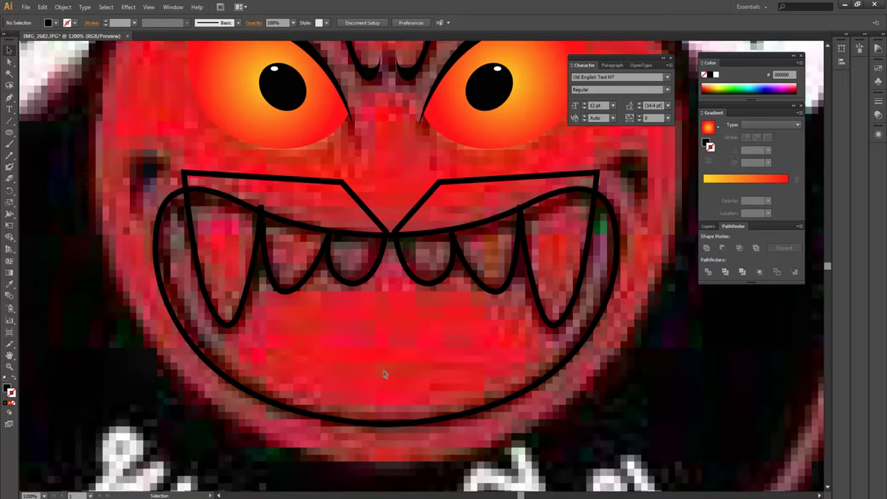
click(329, 416)
right_click(329, 416)
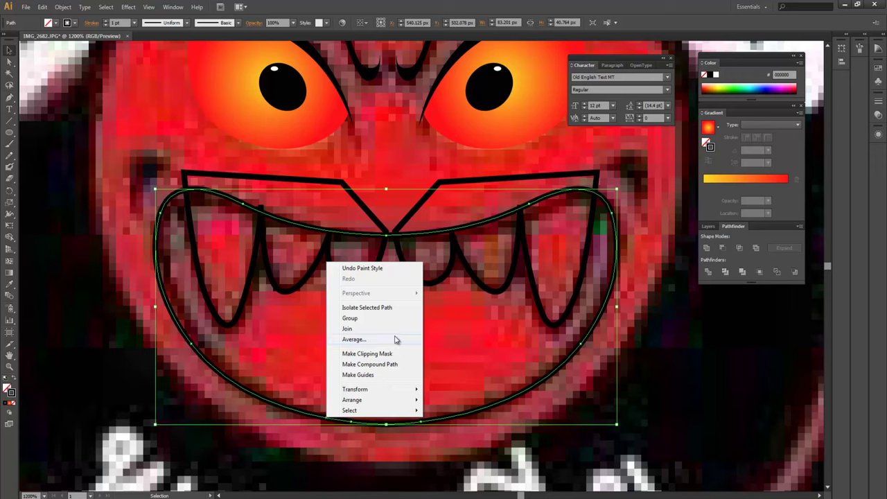
click(389, 355)
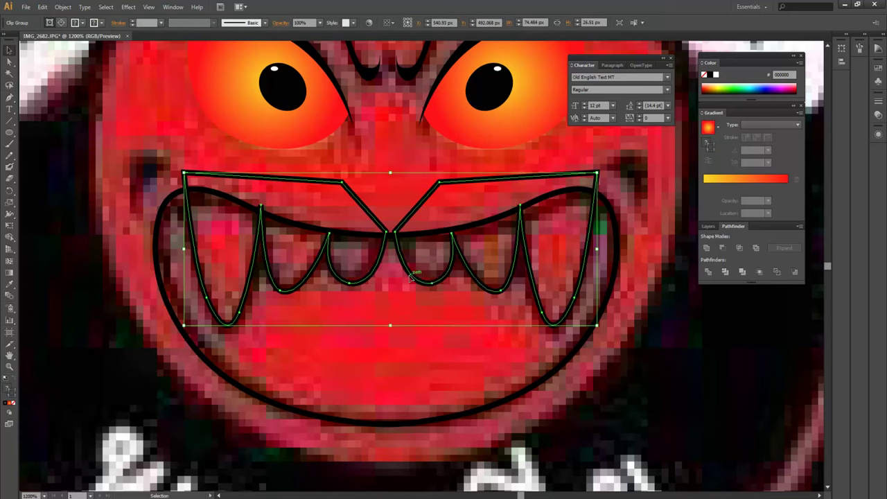
right_click(411, 276)
click(444, 332)
click(648, 427)
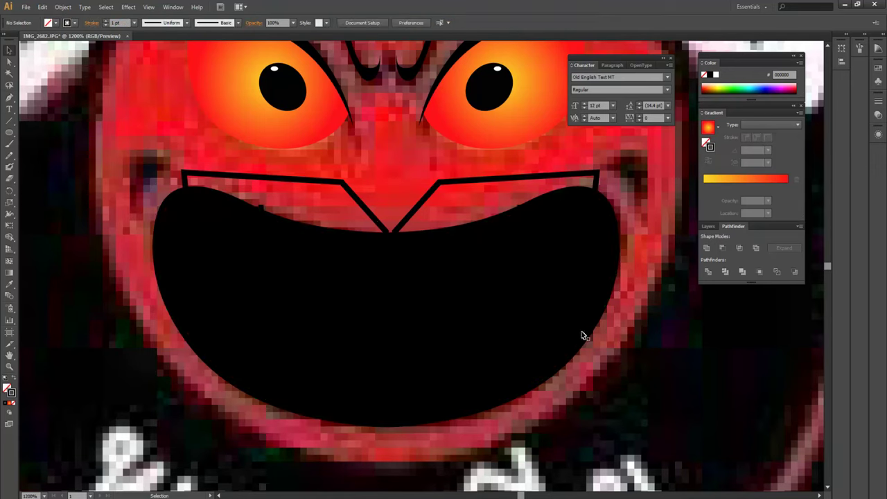
Move the spare black mouth copy aside and delete it
click(376, 278)
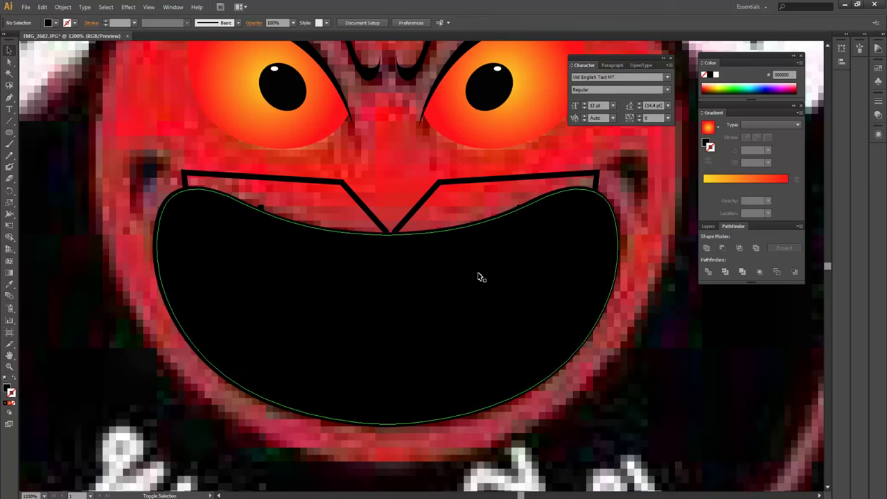
drag(418, 334, 599, 333)
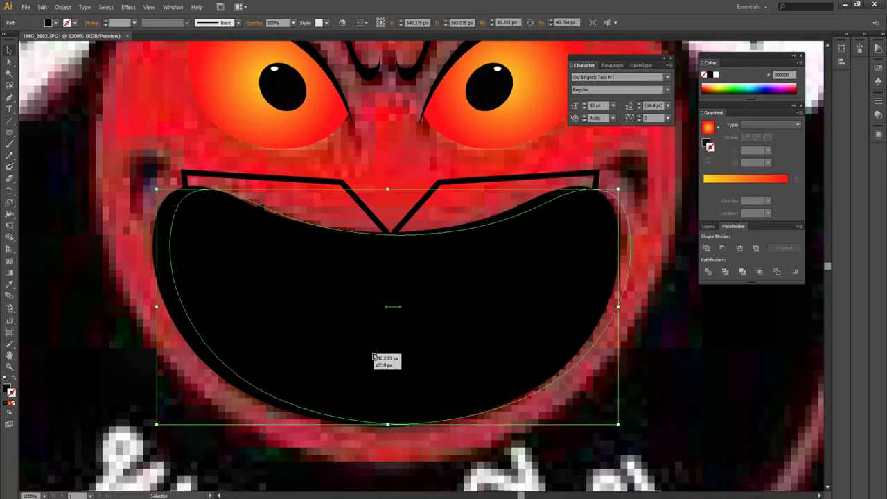
click(318, 180)
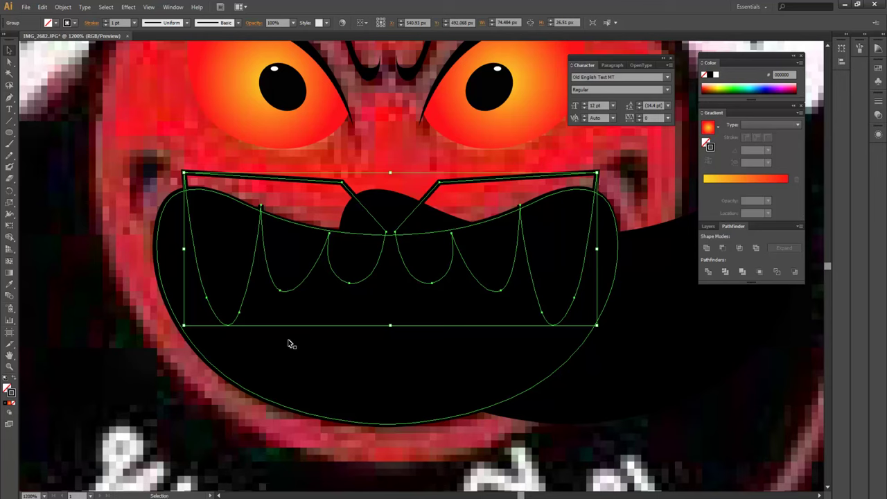
click(655, 344)
key(Delete)
Try Pathfinder Intersect on the teeth and mouth, and dismiss the no-results alert
click(447, 196)
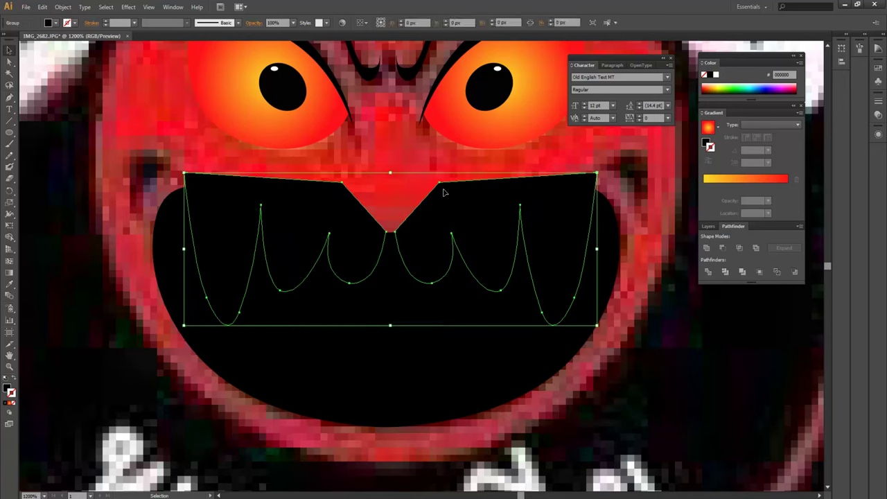
shift+click(431, 315)
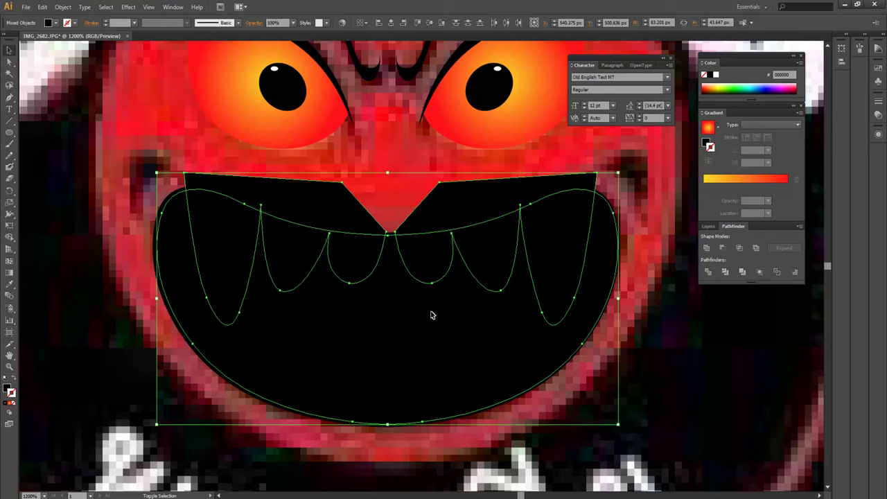
click(739, 249)
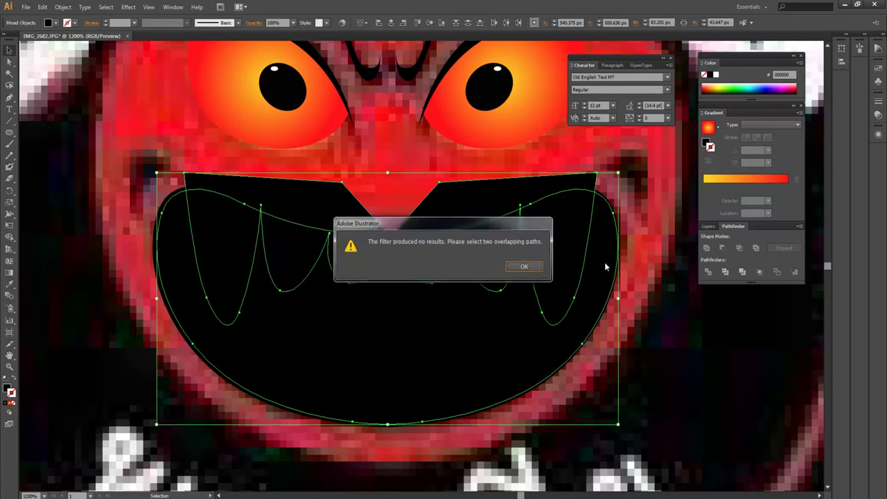
click(538, 267)
Move the teeth group aside and delete the unwanted part of the teeth path
click(434, 222)
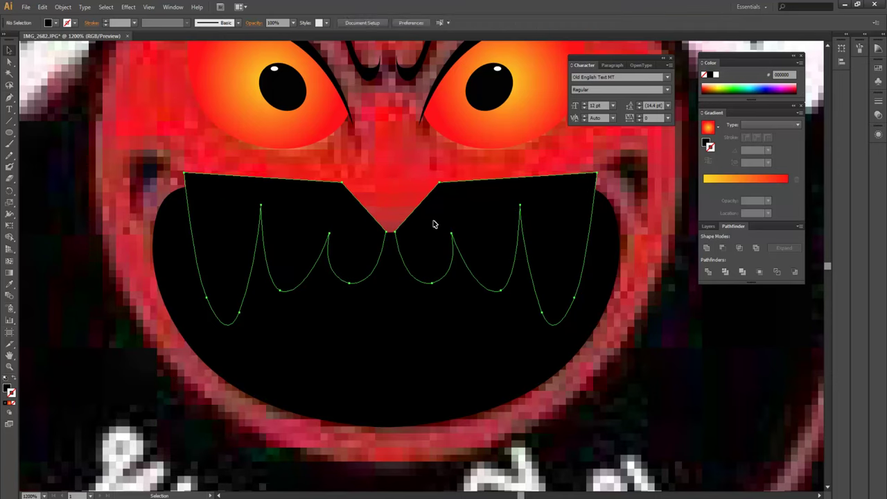
key(a)
mouse_move(433, 221)
mouse_down()
mouse_move(303, 215)
mouse_move(633, 199)
mouse_move(544, 201)
mouse_up()
key(v)
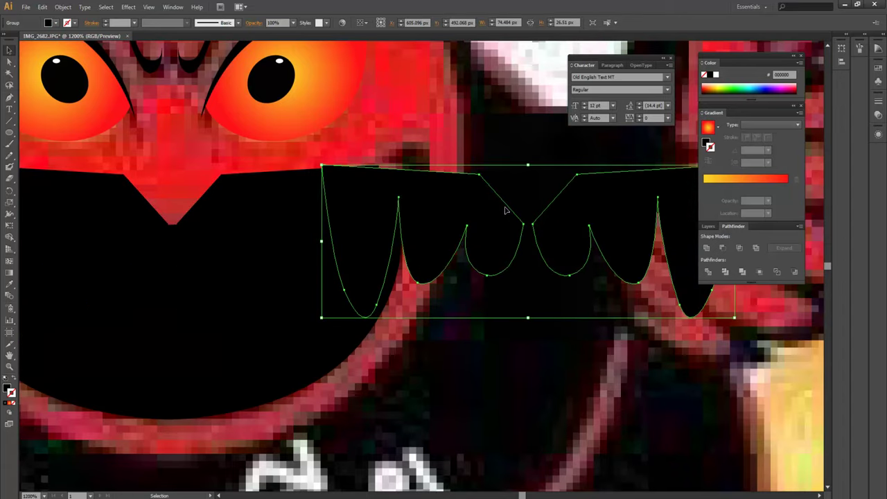
mouse_move(447, 201)
mouse_down()
mouse_move(590, 200)
mouse_move(503, 201)
mouse_up()
key(a)
mouse_move(348, 146)
mouse_down()
mouse_move(505, 278)
mouse_move(589, 333)
mouse_up()
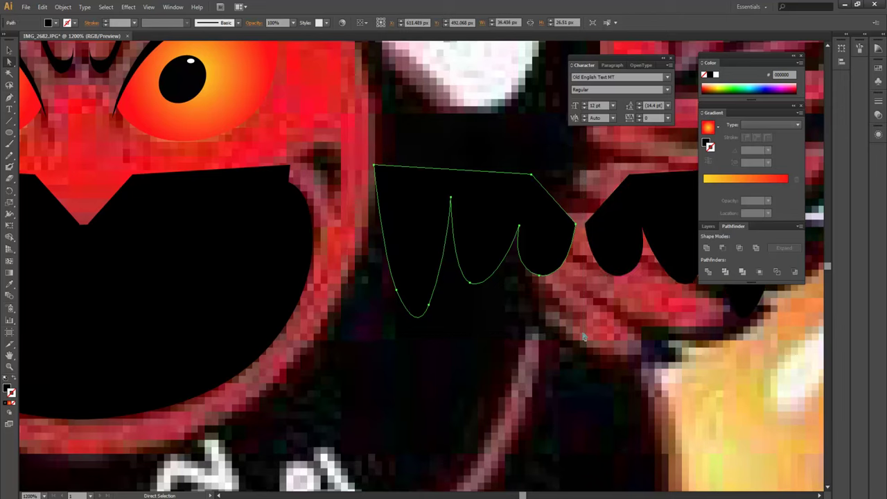
key(Delete)
Select the mouth outline, then rearrange the teeth path lying over the mouth
click(263, 171)
drag(294, 218, 87, 347)
click(333, 180)
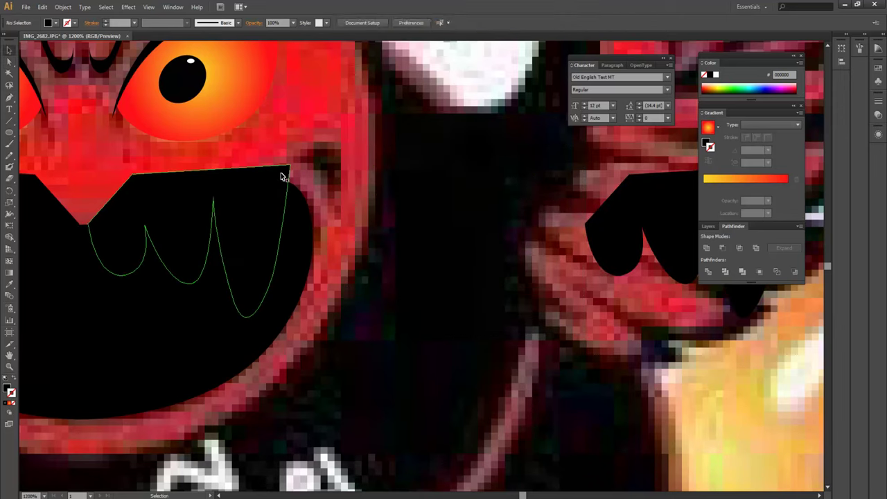
click(283, 174)
scroll(271, 192, left, 5)
key(ctrl+shift+bracketleft)
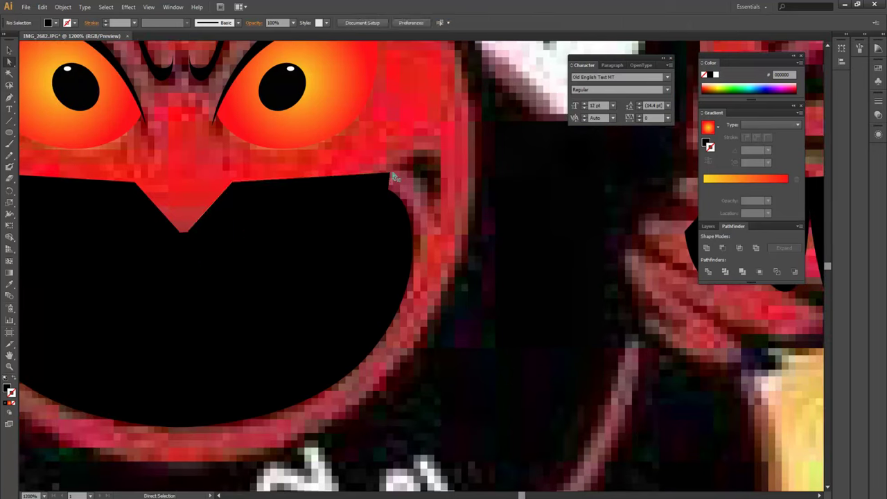
click(400, 181)
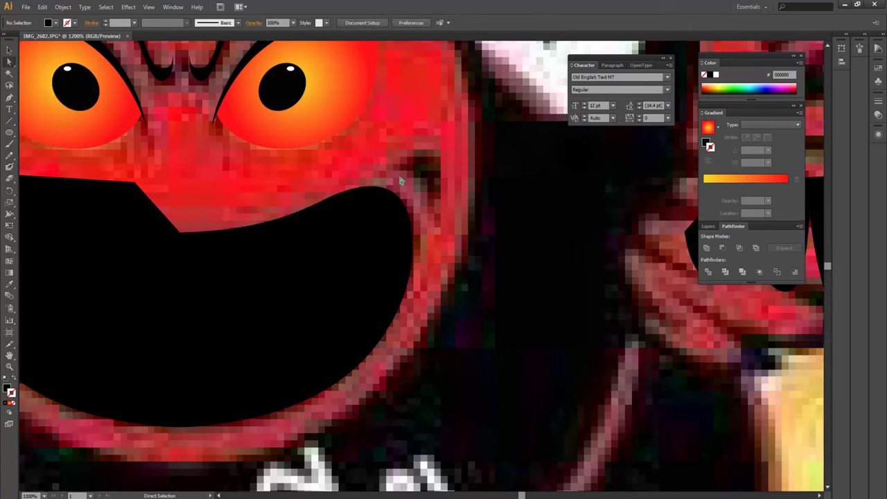
scroll(363, 192, left, 5)
Nudge the mouth shape slightly right, undoing an accidental duplicate
click(238, 198)
scroll(422, 238, right, 3)
scroll(487, 244, right, 4)
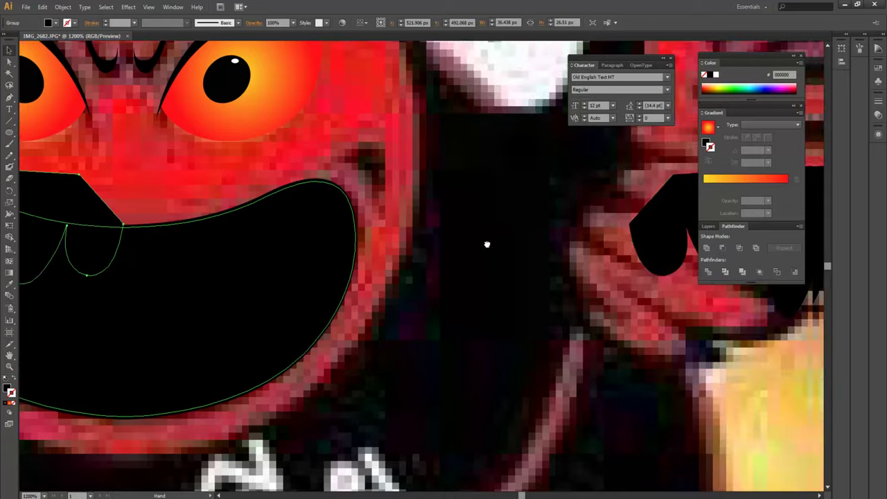
scroll(488, 244, right, 2)
drag(638, 228, 600, 317)
drag(243, 285, 246, 285)
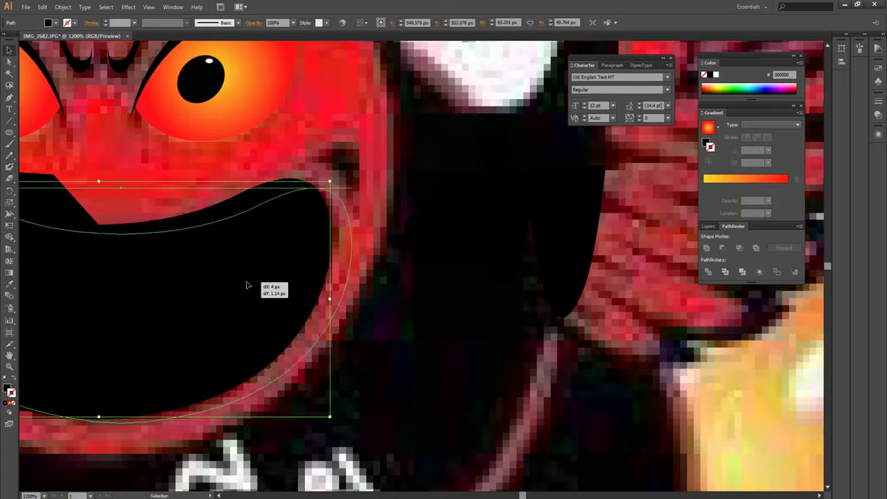
alt+drag(136, 311, 563, 308)
scroll(304, 286, left, 3)
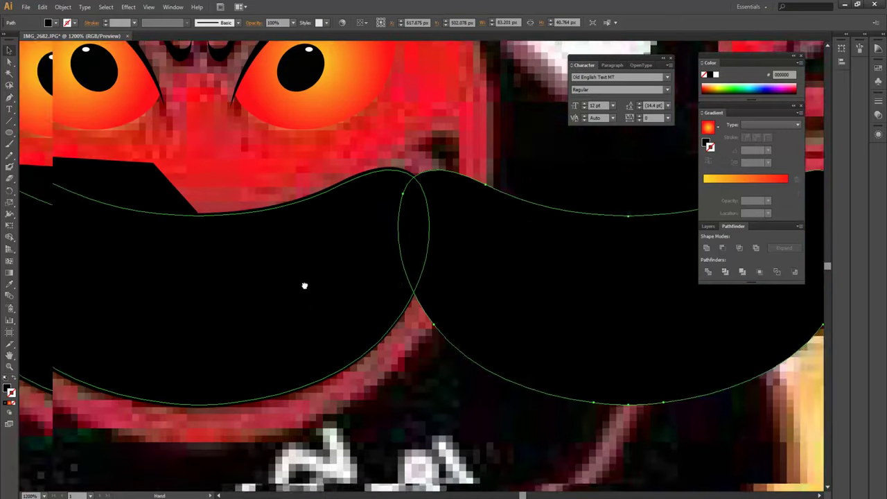
scroll(304, 286, down, 2)
key(ctrl+z)
Intersect the teeth with the mouth shape and move the black result back over the mouth
shift+click(420, 283)
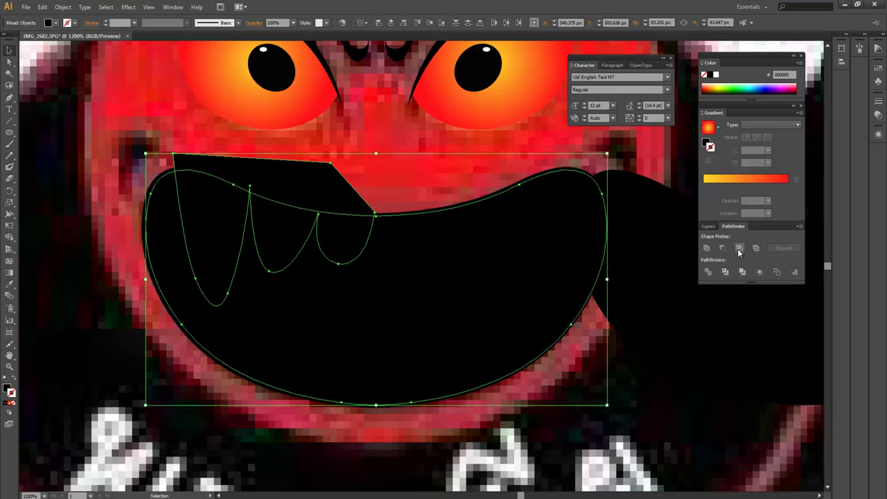
click(738, 249)
scroll(574, 277, right, 3)
scroll(538, 273, right, 3)
mouse_move(539, 273)
mouse_down()
mouse_move(447, 300)
mouse_move(149, 307)
mouse_up()
scroll(356, 298, right, 2)
Turn the mouth's solid black fill into a black outline
click(471, 238)
scroll(472, 238, left, 5)
drag(594, 263, 74, 330)
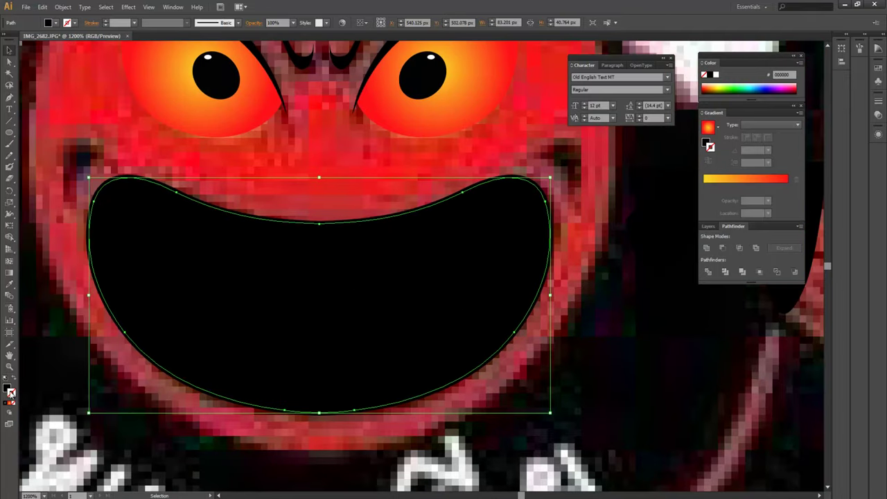
click(13, 380)
scroll(648, 340, right, 3)
Trim the teeth to the mouth's shape with Pathfinder Intersect
drag(633, 251, 324, 272)
shift+click(474, 298)
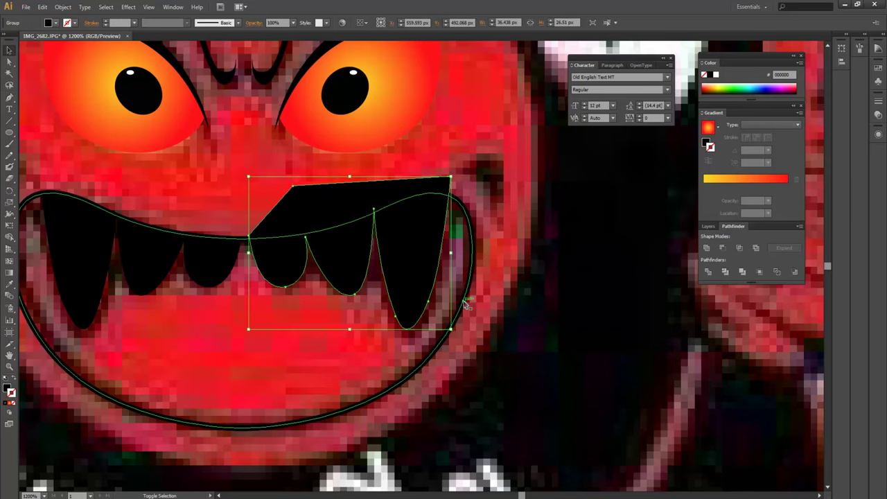
click(739, 248)
Turn the trimmed row of teeth into black outlines with no fill
scroll(516, 308, left, 5)
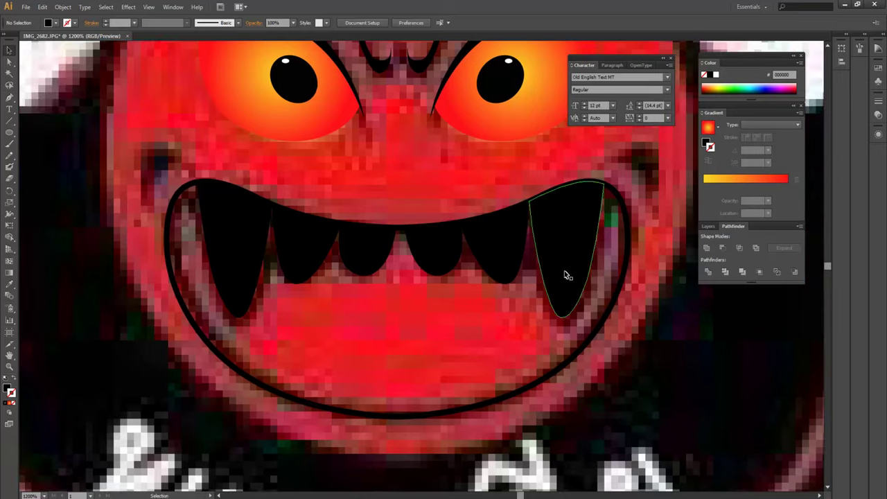
shift+click(375, 260)
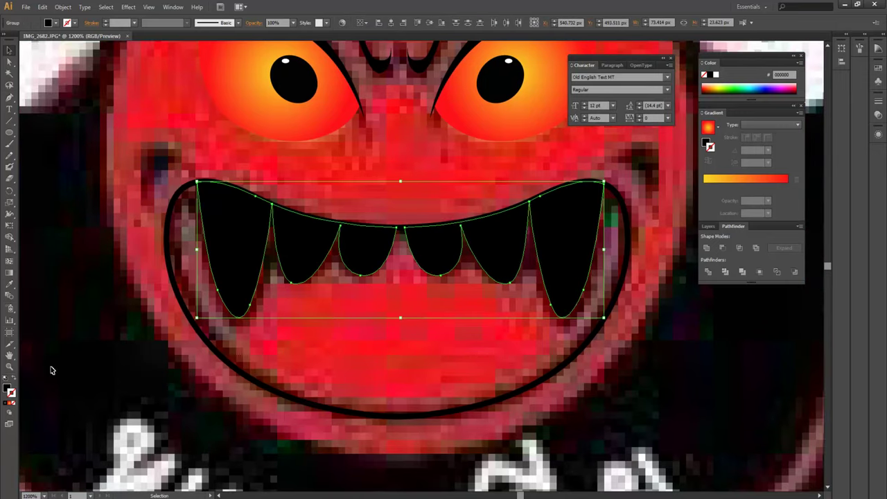
click(14, 380)
click(555, 364)
scroll(622, 337, right, 1)
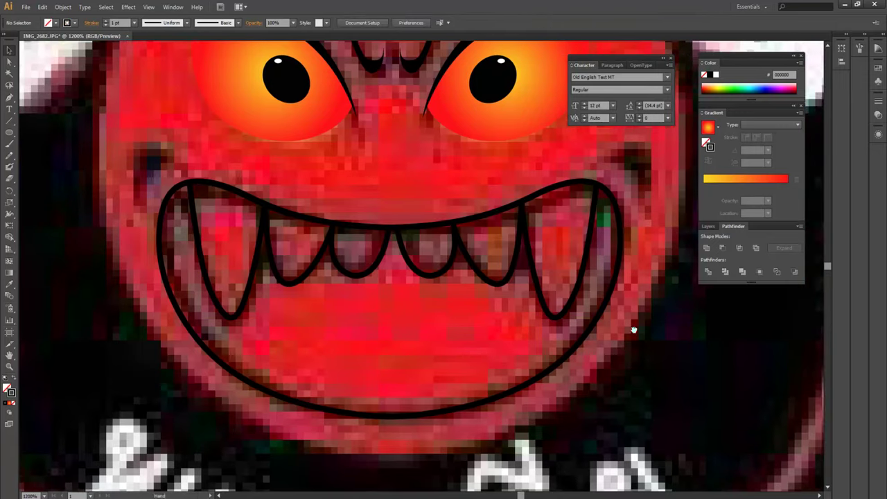
scroll(622, 337, up, 2)
scroll(621, 326, up, 1)
Draw a crescent crease at the grin's right corner and make it solid black
key(p)
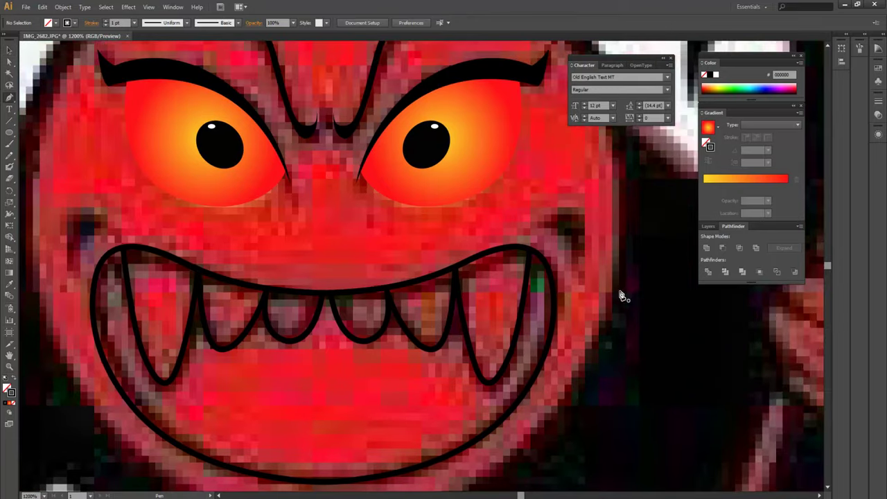
click(539, 226)
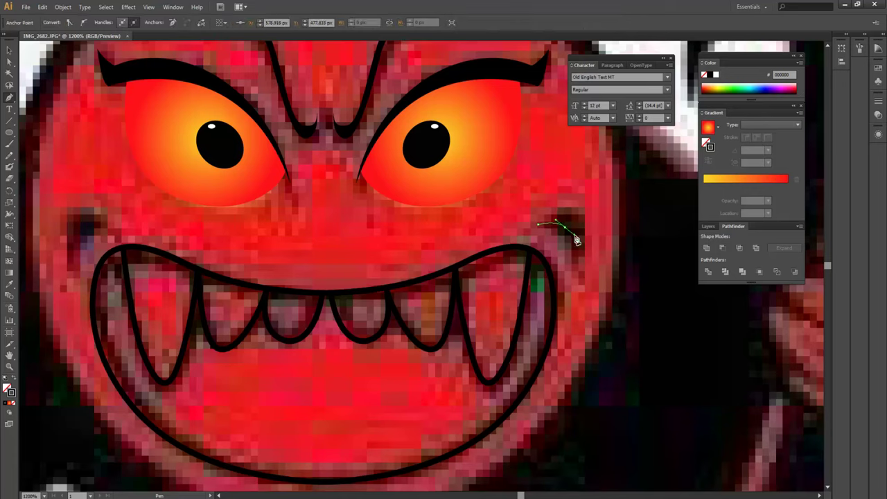
mouse_move(577, 285)
mouse_down()
mouse_move(576, 310)
mouse_move(581, 287)
mouse_up()
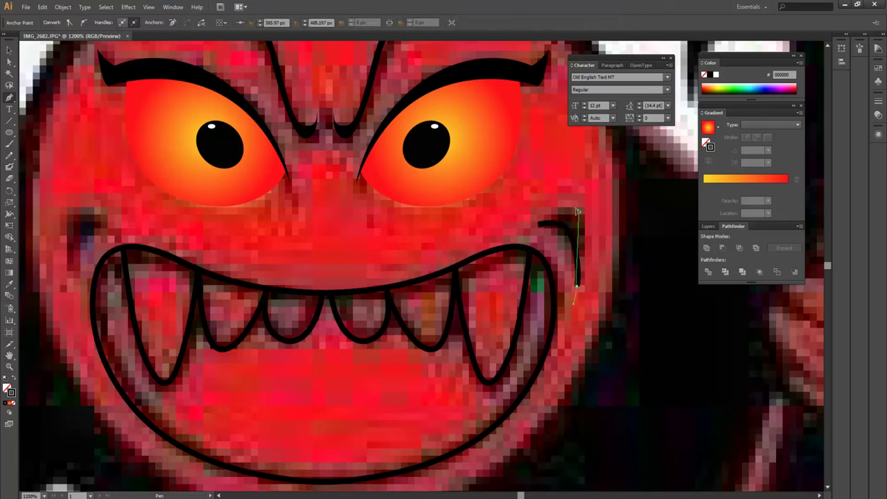
drag(539, 224, 545, 224)
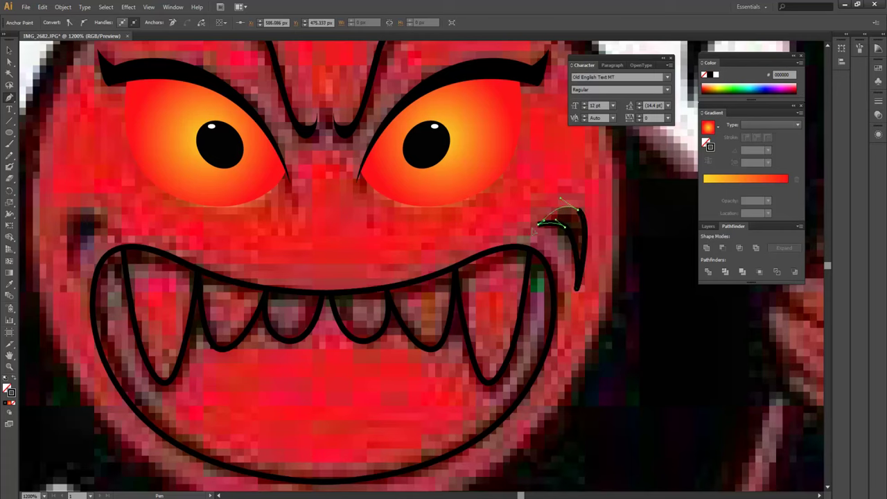
key(v)
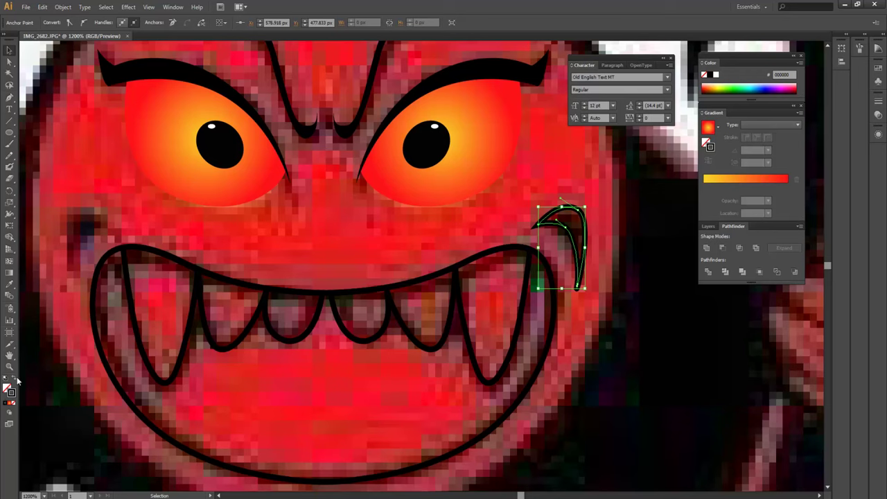
click(17, 381)
Copy the crease to the grin's left corner and reflect it as a mirror image
drag(574, 236, 123, 236)
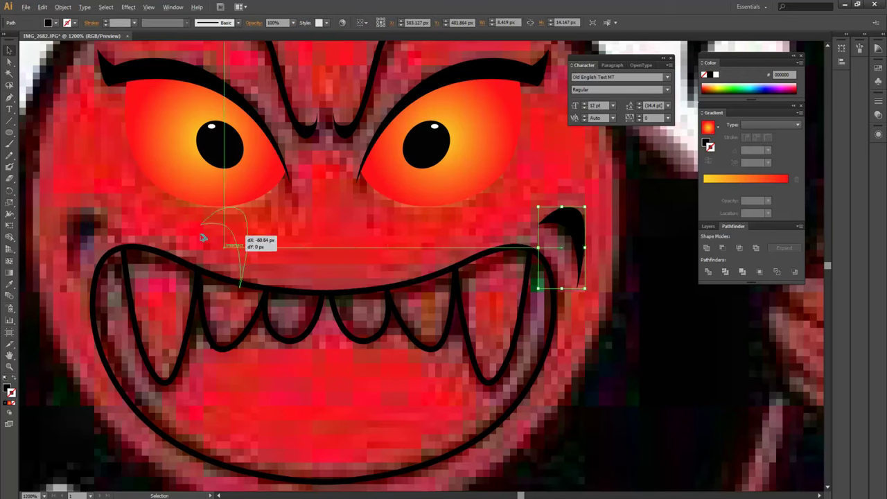
right_click(132, 224)
mouse_move(159, 350)
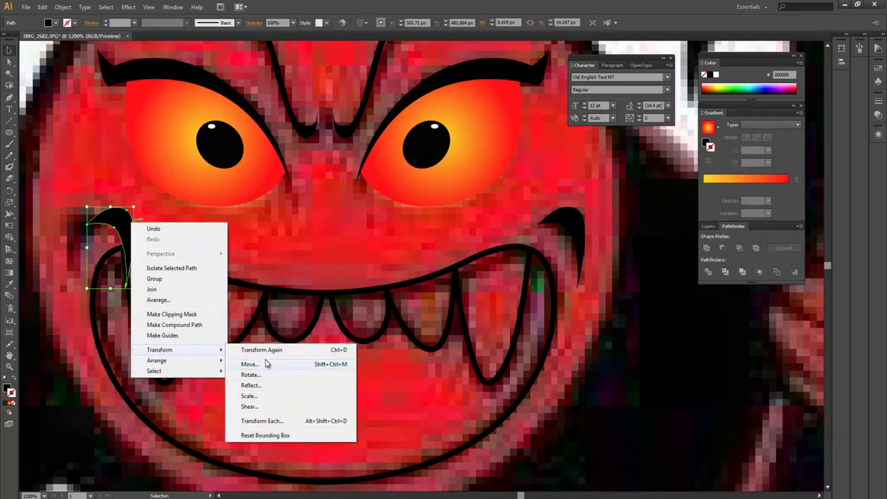
click(271, 386)
click(368, 281)
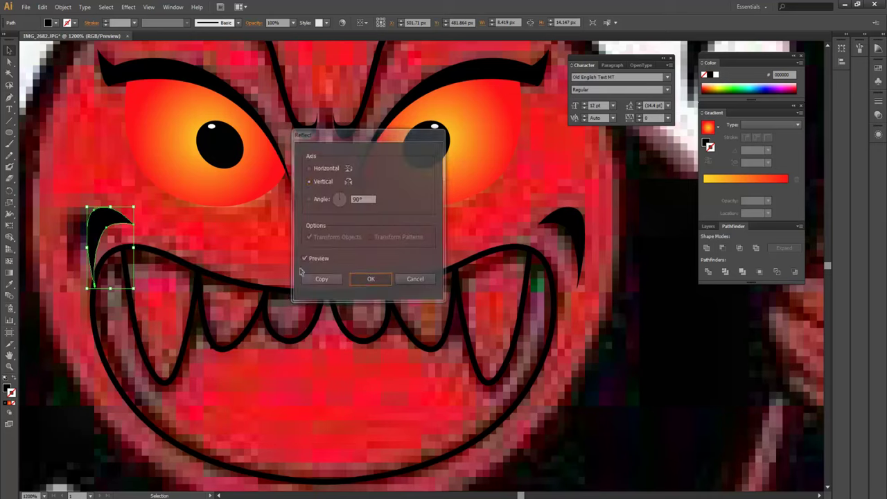
drag(104, 225, 82, 226)
key(ctrl+shift+a)
drag(317, 248, 346, 248)
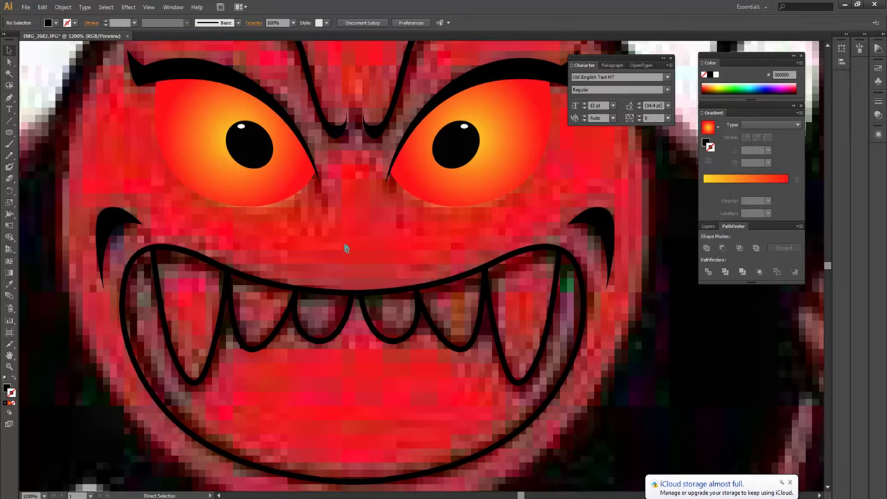
key(ctrl+plus)
key(ctrl+plus)
key(ctrl+plus)
key(ctrl+minus)
key(ctrl+minus)
key(ctrl+minus)
key(ctrl+minus)
key(ctrl+minus)
key(ctrl+minus)
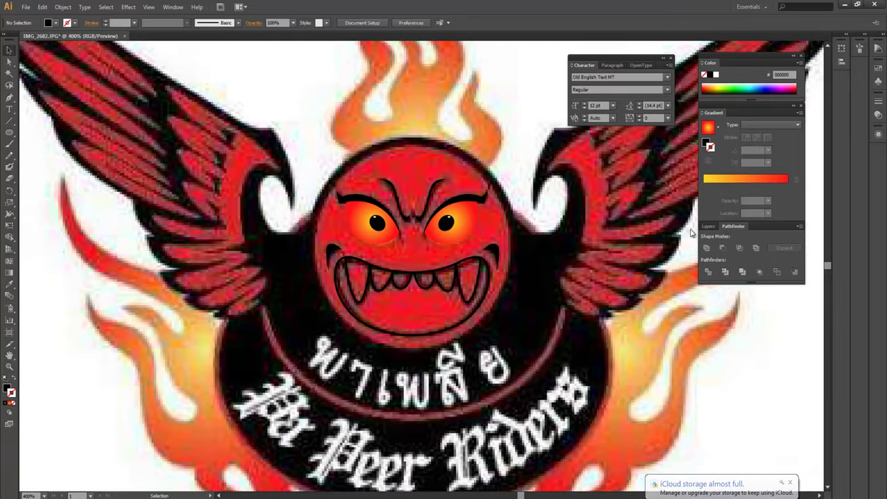
click(708, 226)
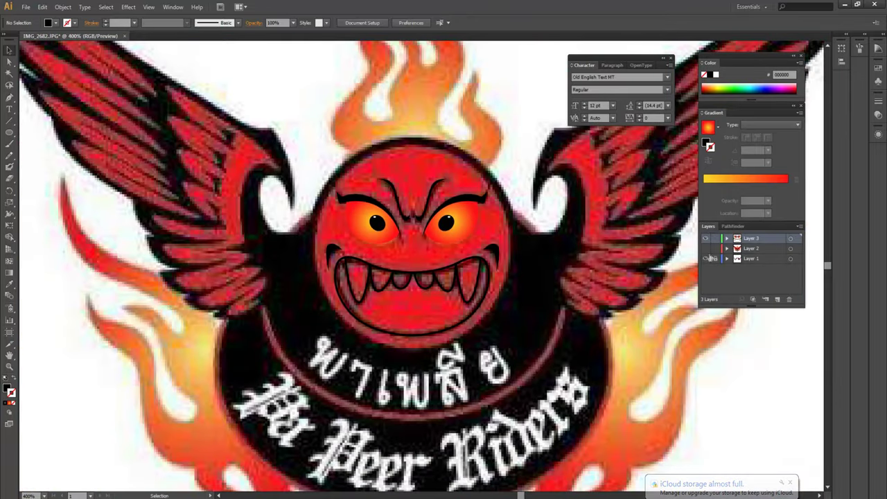
alt+click(706, 238)
scroll(729, 399, down, 1)
scroll(728, 399, right, 1)
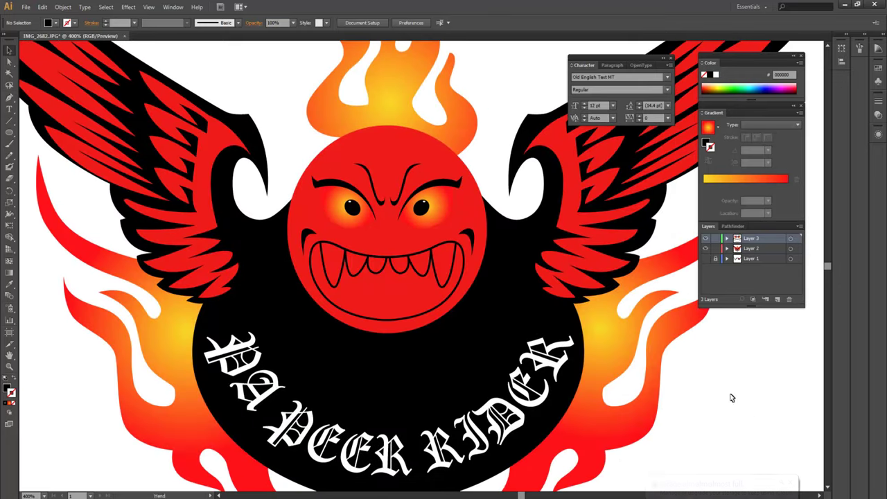
click(706, 259)
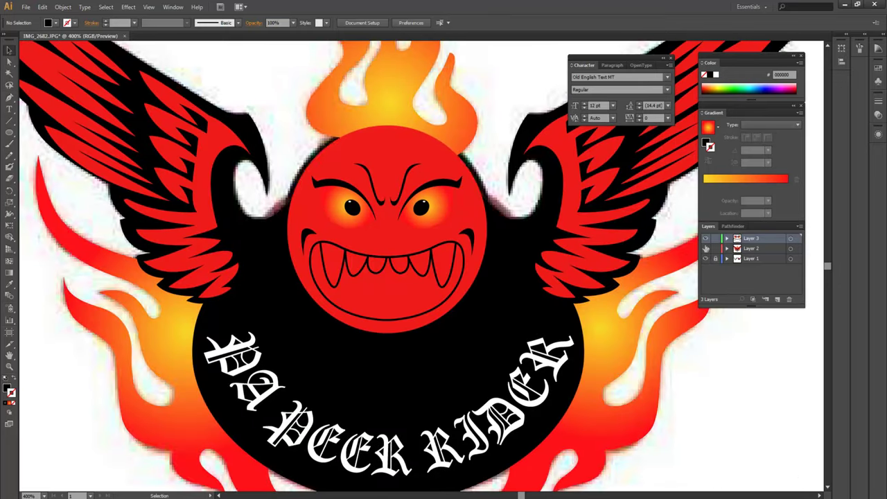
click(706, 248)
click(706, 238)
click(706, 239)
click(706, 239)
click(706, 239)
click(706, 239)
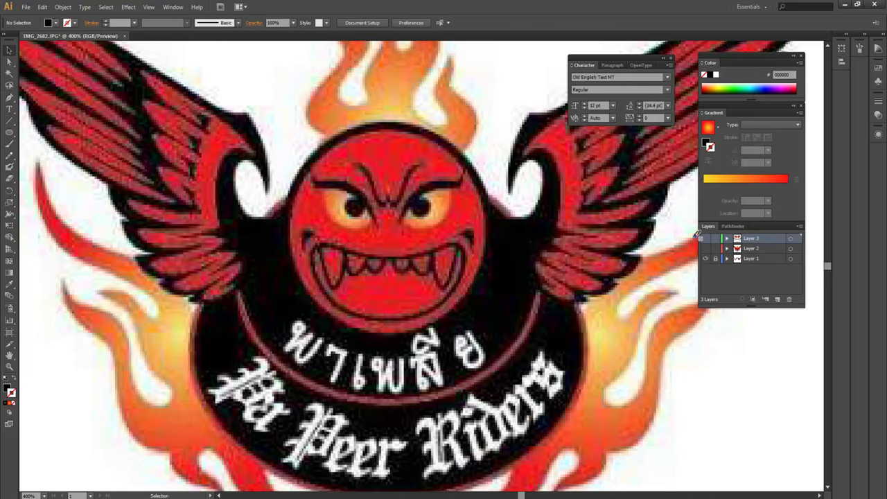
key(ctrl+equal)
key(ctrl+equal)
key(ctrl+equal)
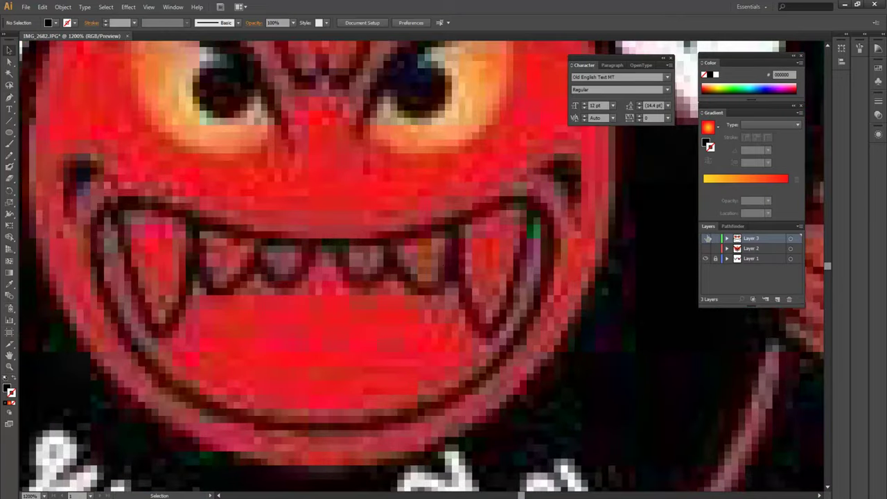
click(705, 239)
Hide the template image and enlarge both the right and left pupils
click(706, 248)
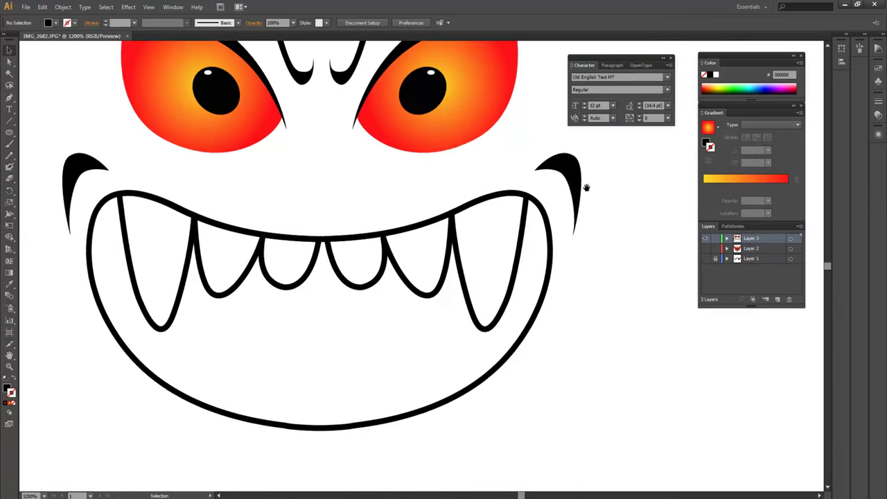
scroll(586, 187, up, 3)
click(420, 182)
drag(435, 167, 461, 142)
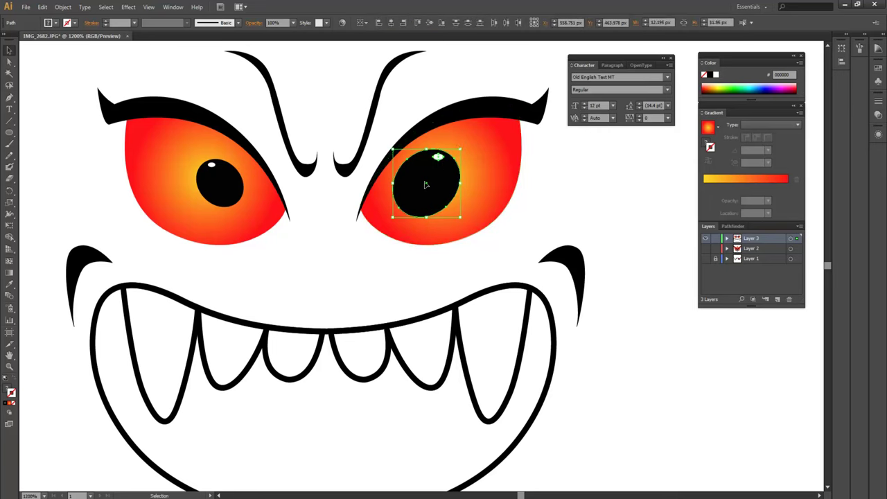
click(225, 179)
drag(243, 159, 253, 149)
Nudge the left pupil right and the right pupil left, bringing them closer together
drag(485, 242, 497, 254)
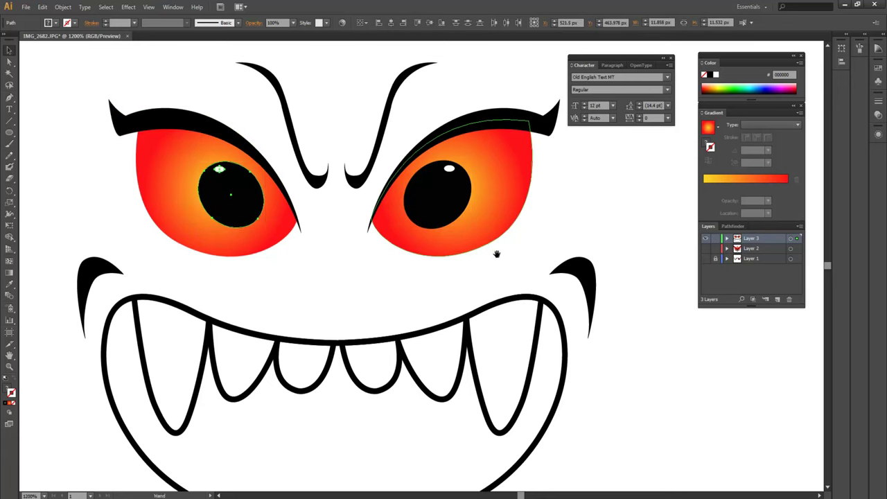
drag(232, 189, 243, 189)
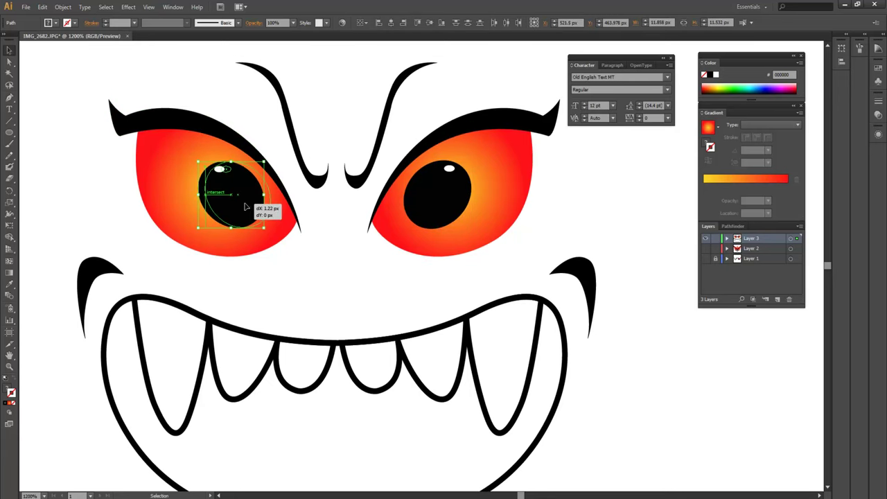
click(409, 197)
drag(452, 194, 439, 194)
click(576, 224)
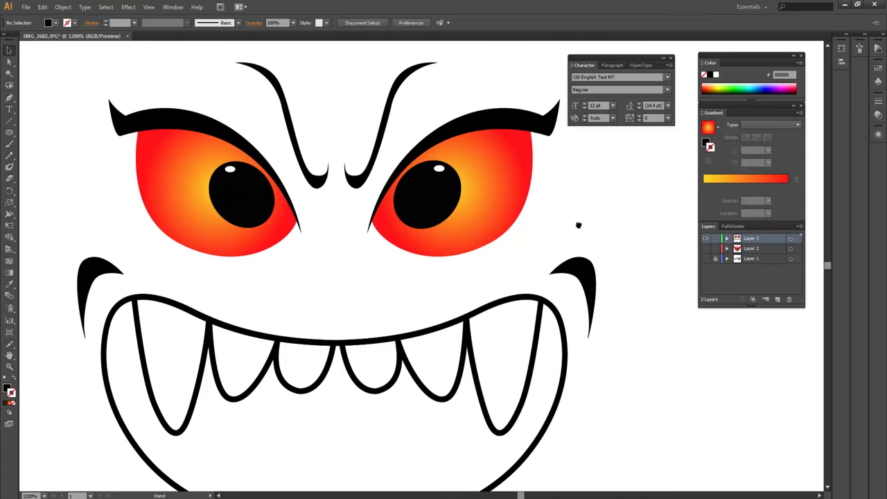
Zoom out to the whole face and show the head and background layers again
drag(576, 224, 590, 211)
key(ctrl+minus)
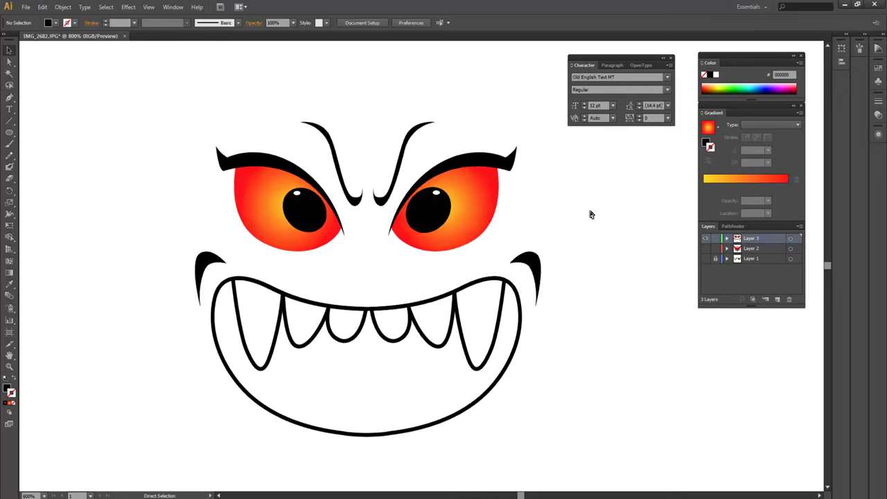
key(ctrl+minus)
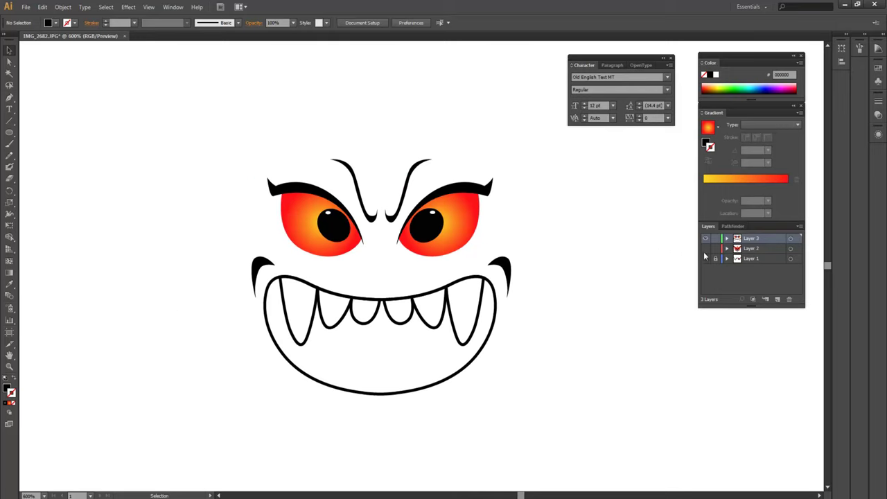
drag(706, 256, 706, 247)
Lighten the left gradient stop of both eye glows to a pale yellow tint
click(471, 224)
shift+click(326, 232)
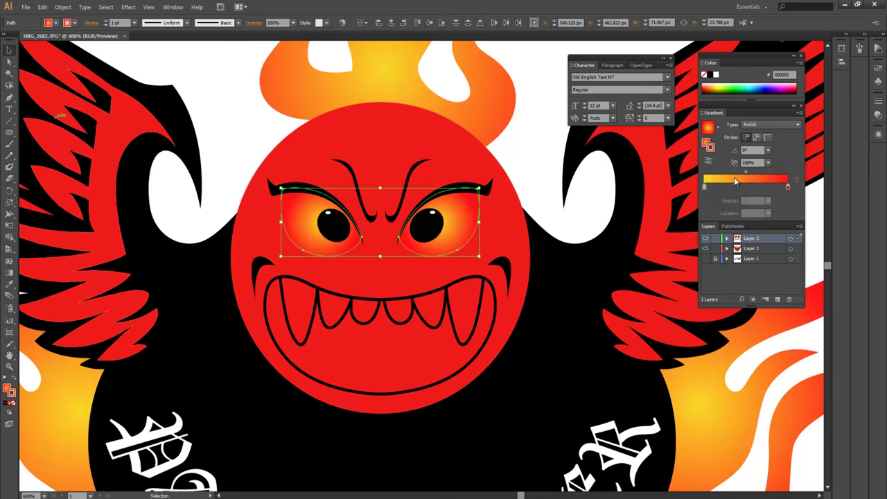
double_click(705, 188)
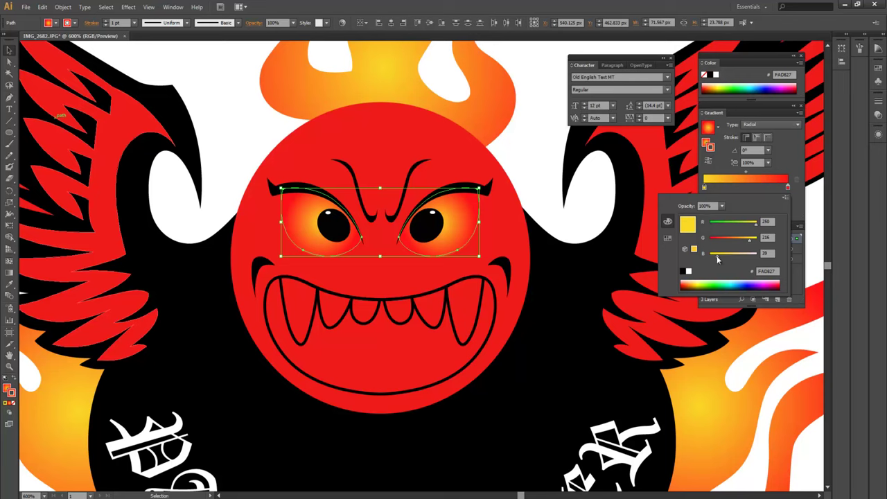
click(736, 257)
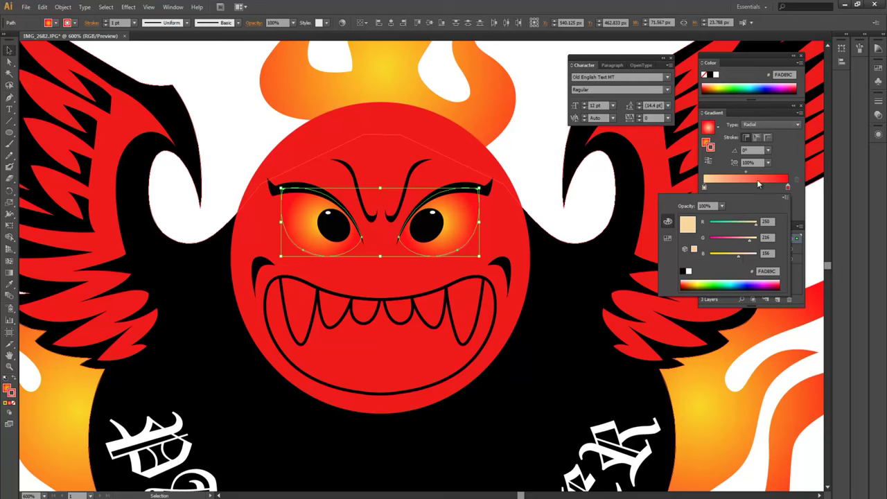
click(784, 164)
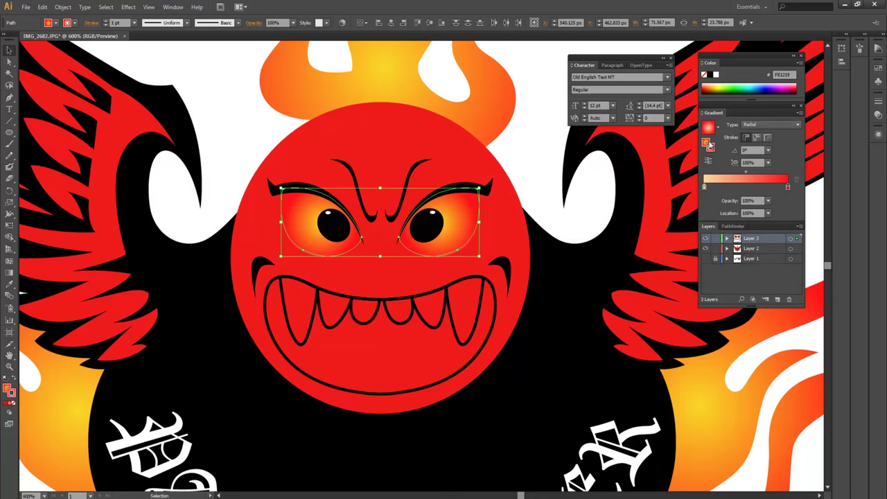
click(707, 143)
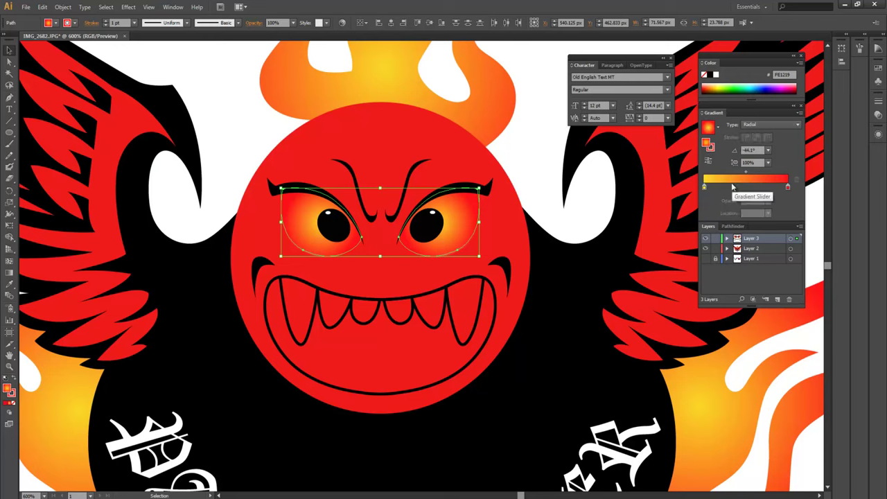
click(705, 188)
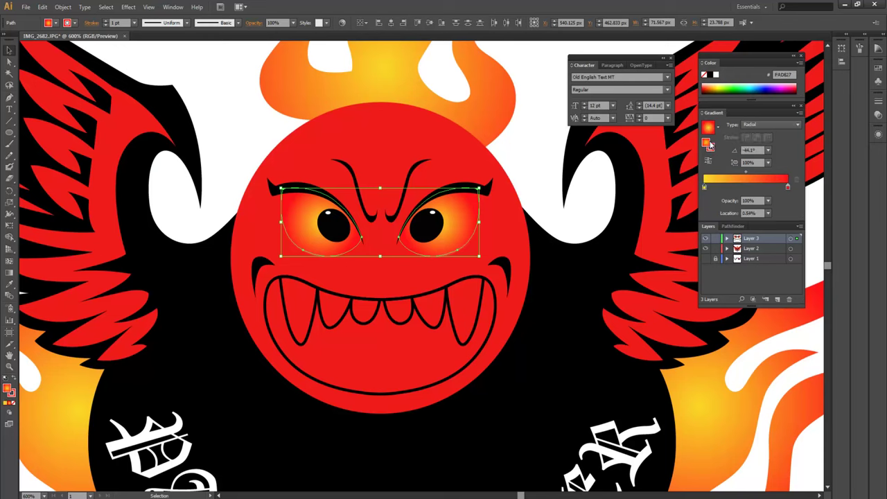
double_click(706, 188)
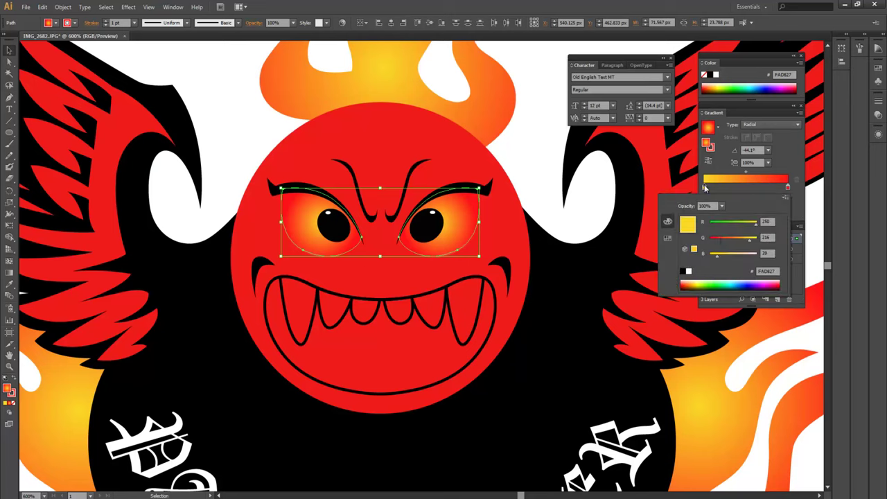
drag(739, 259, 739, 259)
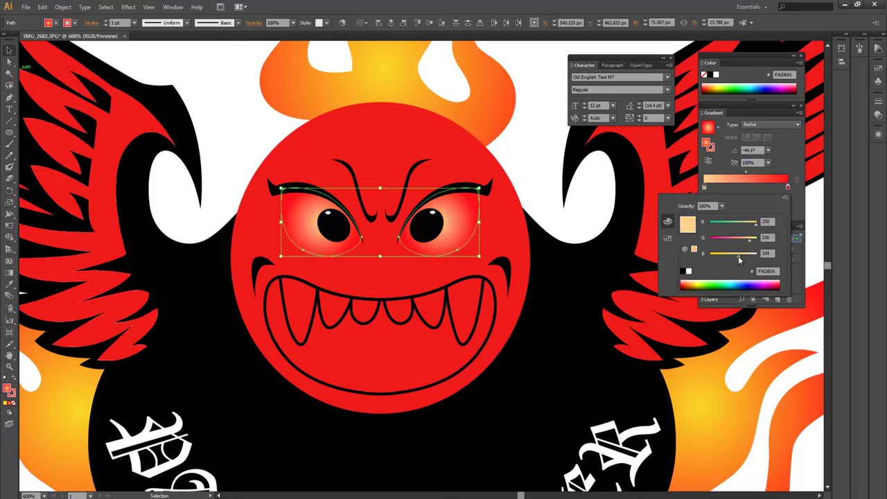
click(783, 173)
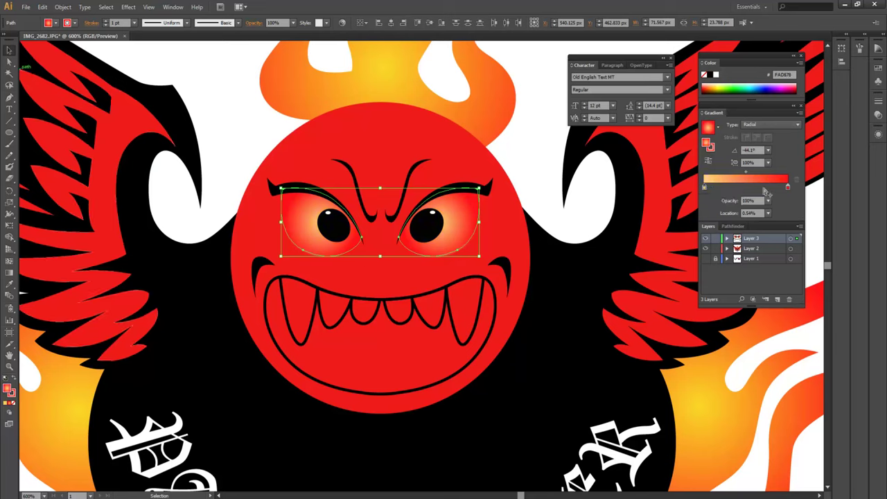
Change the right gradient stop from red to orange, then deselect and zoom out
double_click(788, 188)
mouse_move(728, 243)
mouse_down()
mouse_move(757, 246)
mouse_move(740, 237)
mouse_up()
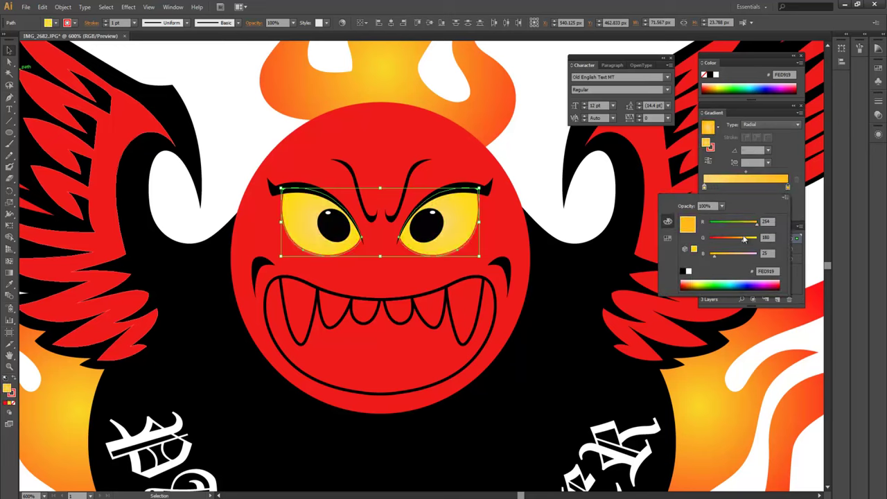
drag(743, 240, 736, 240)
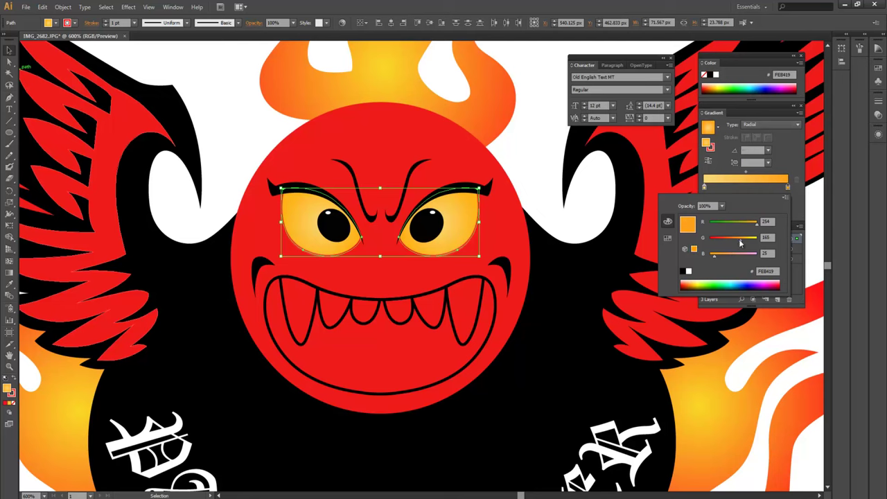
click(634, 183)
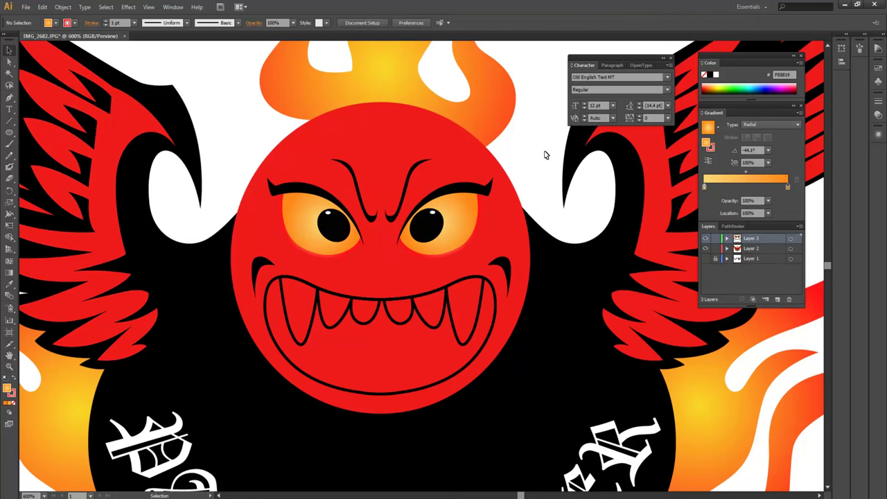
key(a)
key(ctrl+minus)
key(ctrl+minus)
key(ctrl+minus)
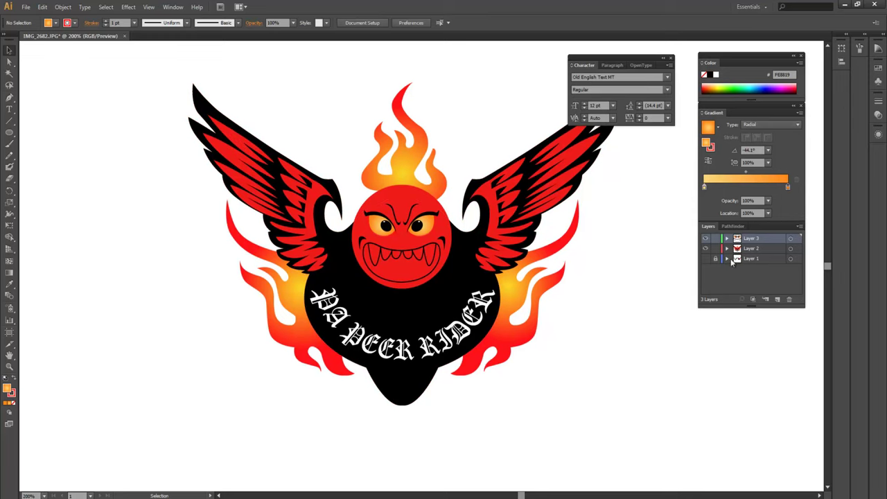
click(706, 258)
click(706, 238)
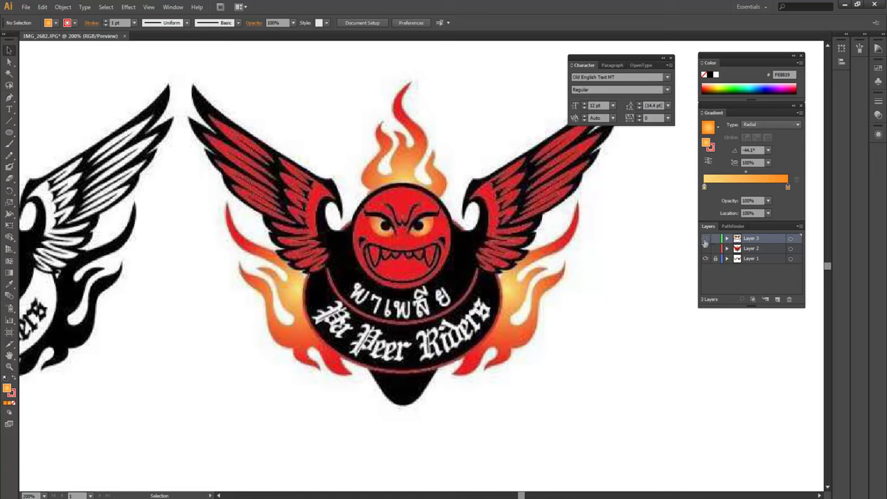
click(705, 239)
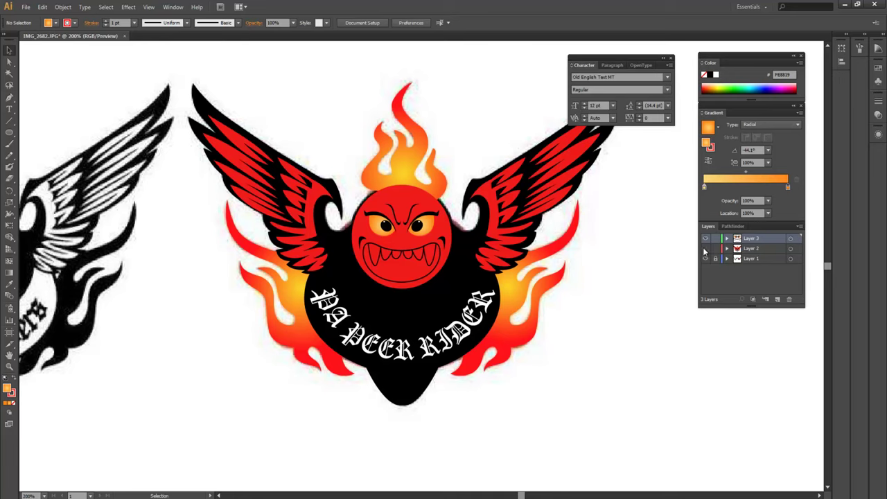
click(706, 239)
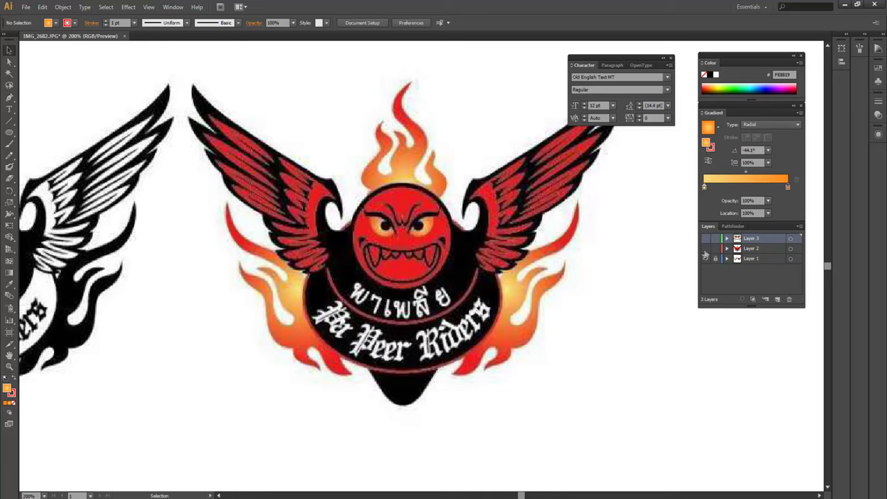
click(707, 238)
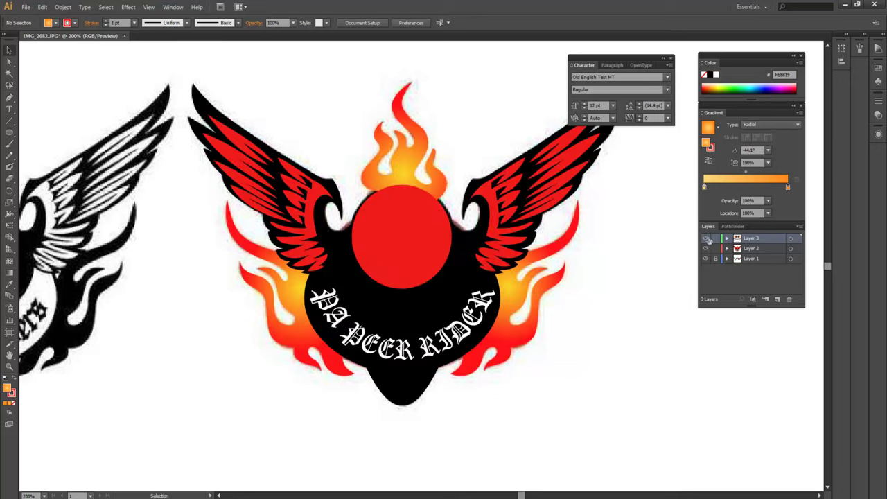
click(706, 258)
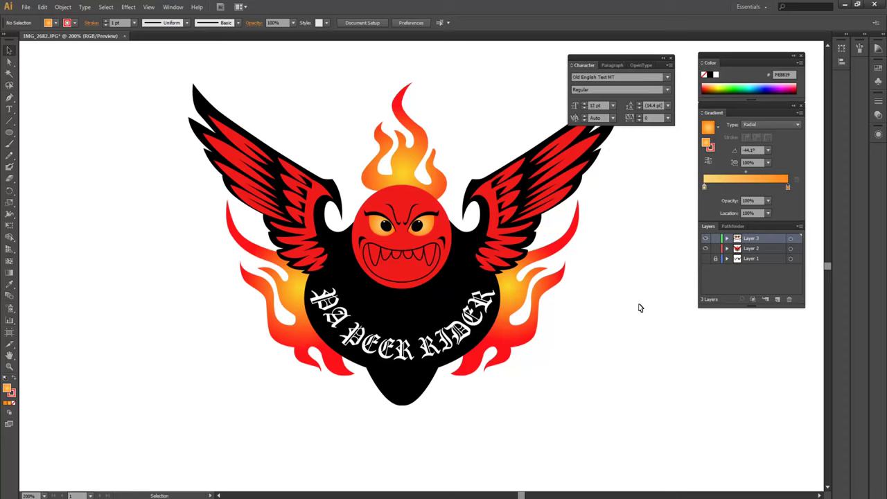
scroll(639, 308, down, 1)
scroll(640, 308, down, 1)
scroll(640, 308, down, 2)
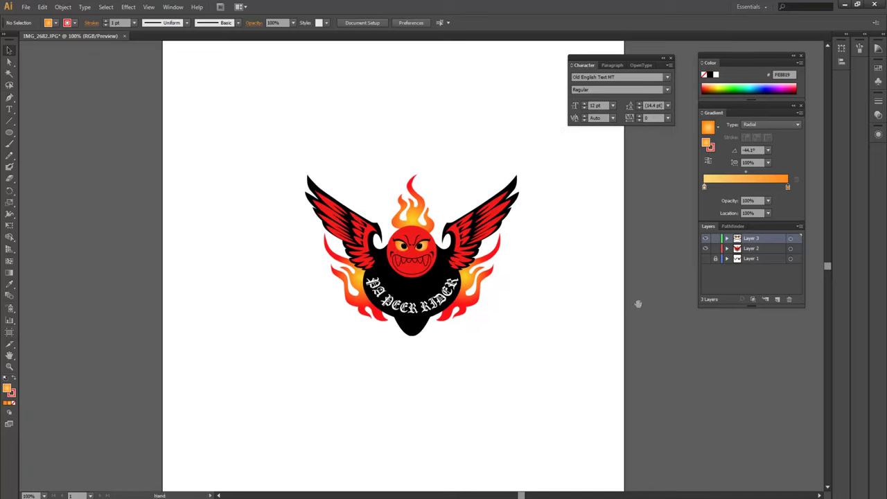
drag(638, 304, 582, 288)
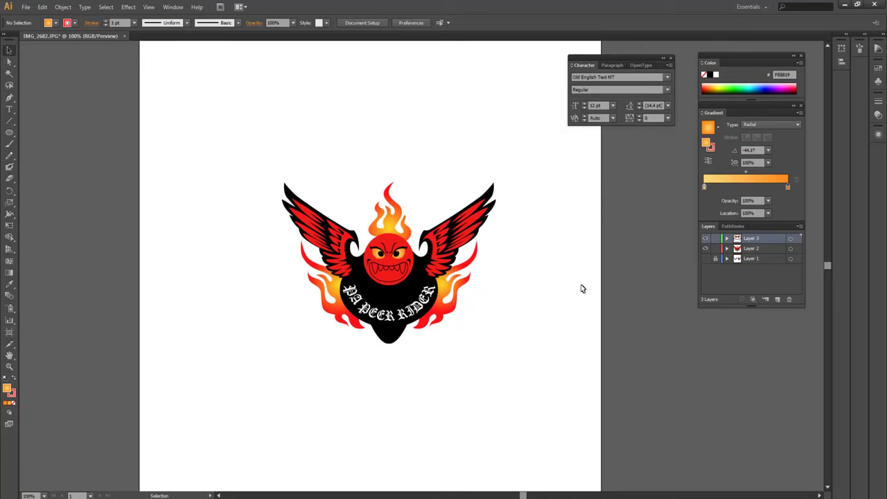